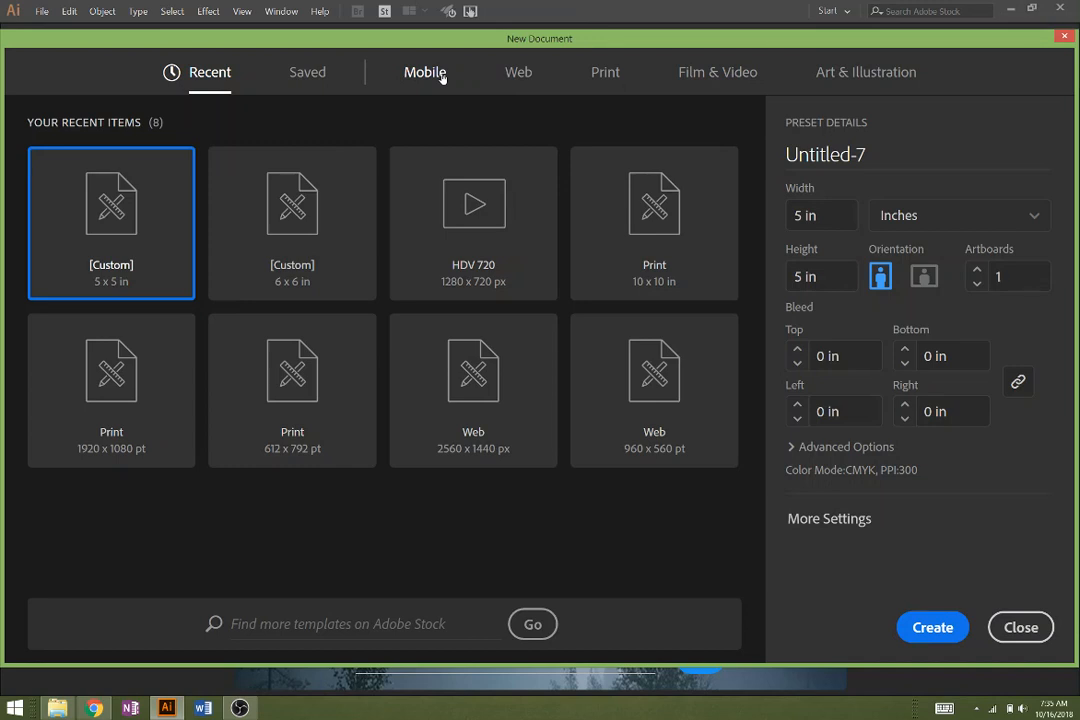
Step: Browse the full list of blank mobile document presets and compare the sizes for the various phones, tablets and watches
left_click(440, 74)
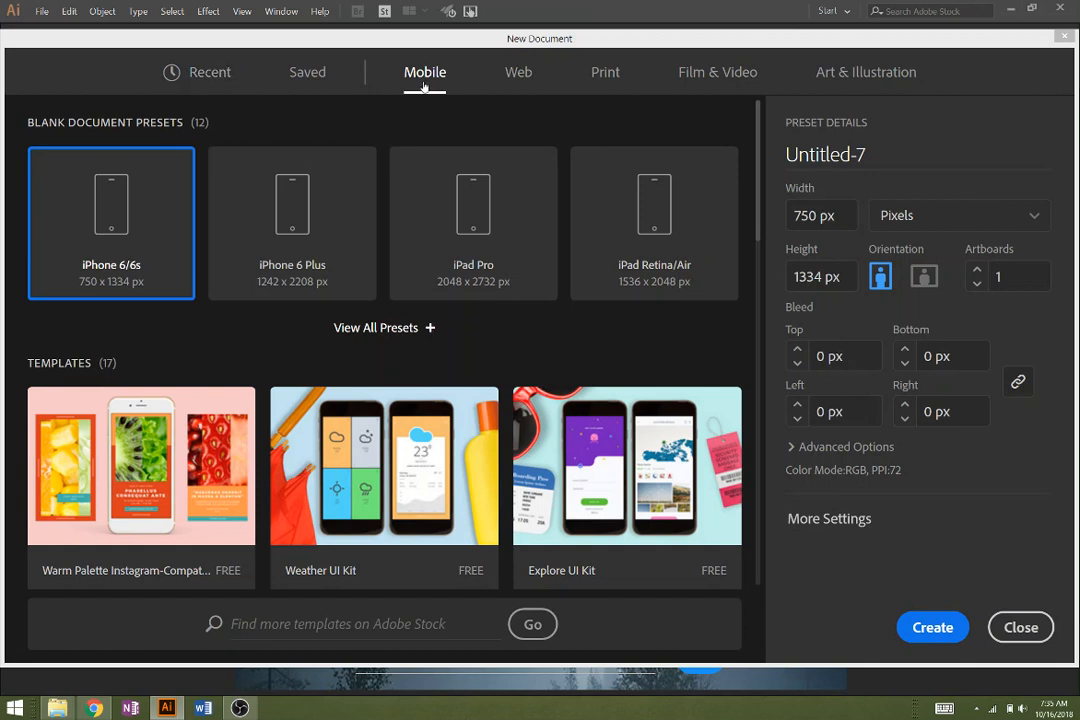
left_click(440, 225)
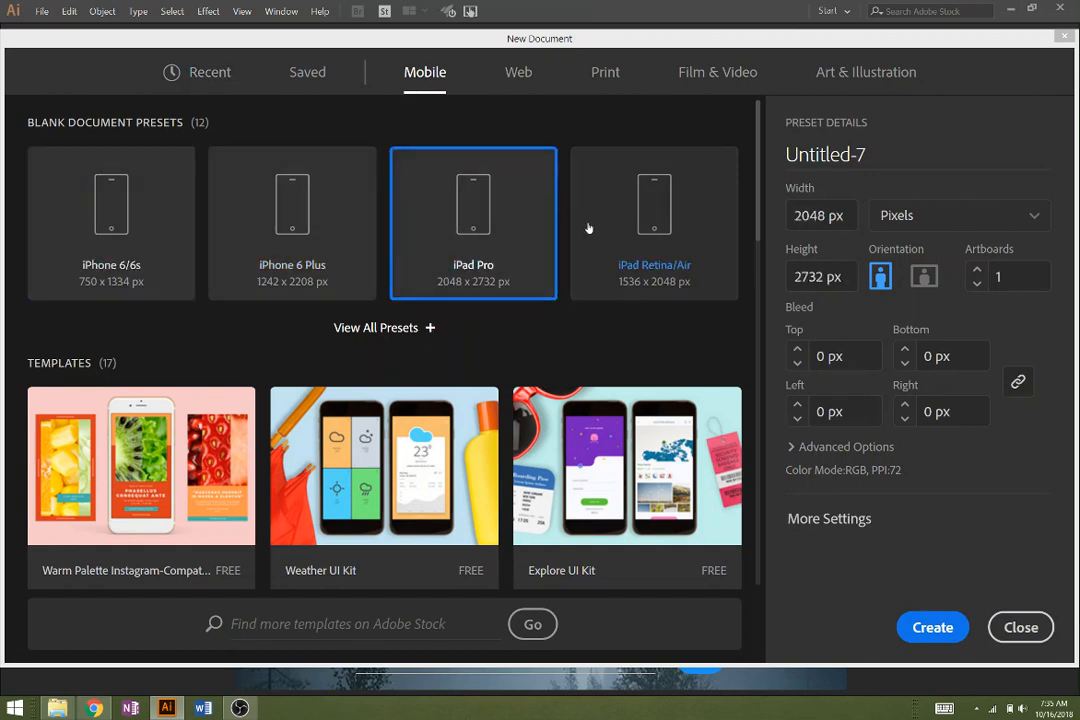
left_click(595, 232)
left_click(427, 329)
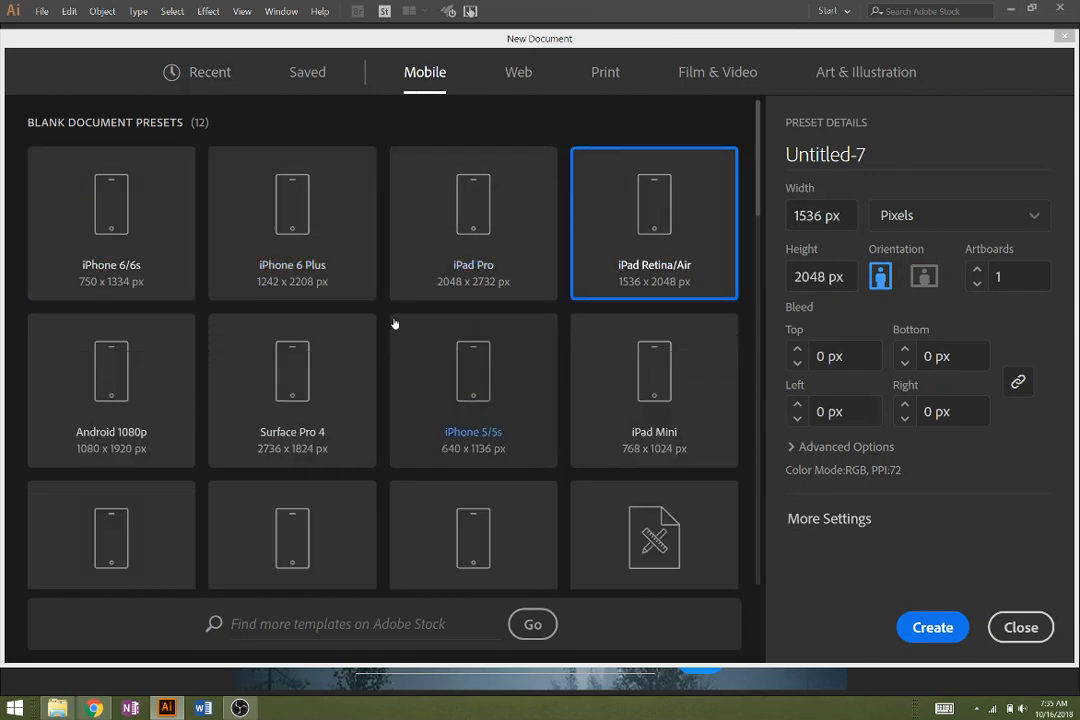
left_click(178, 382)
left_click(275, 384)
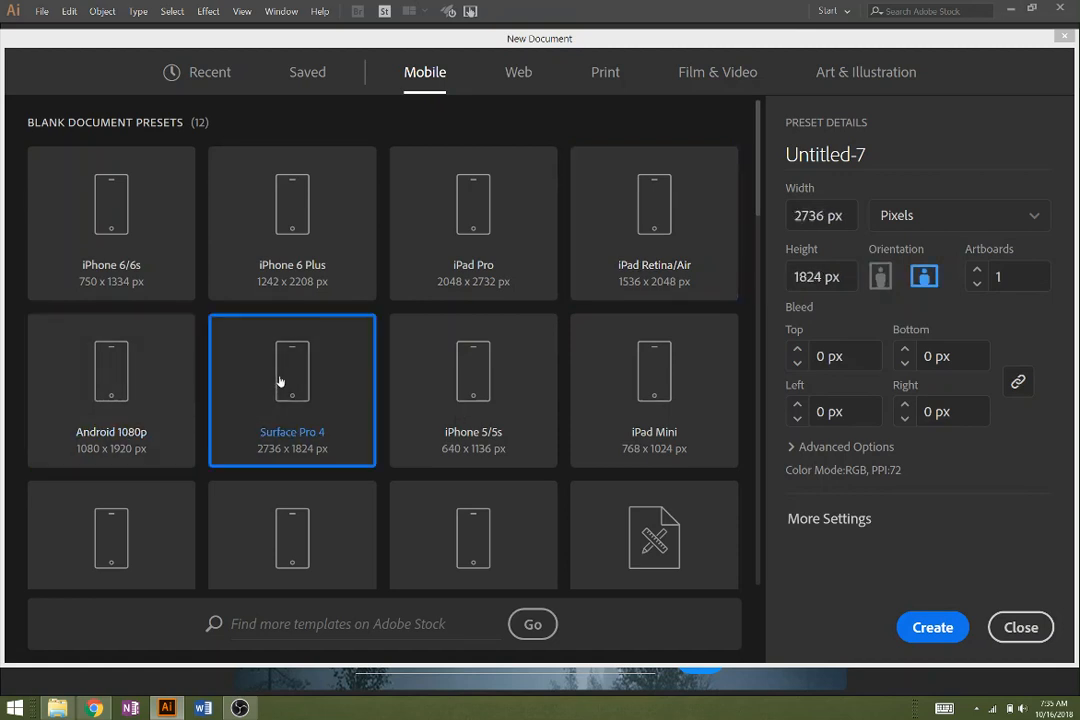
left_click(456, 515)
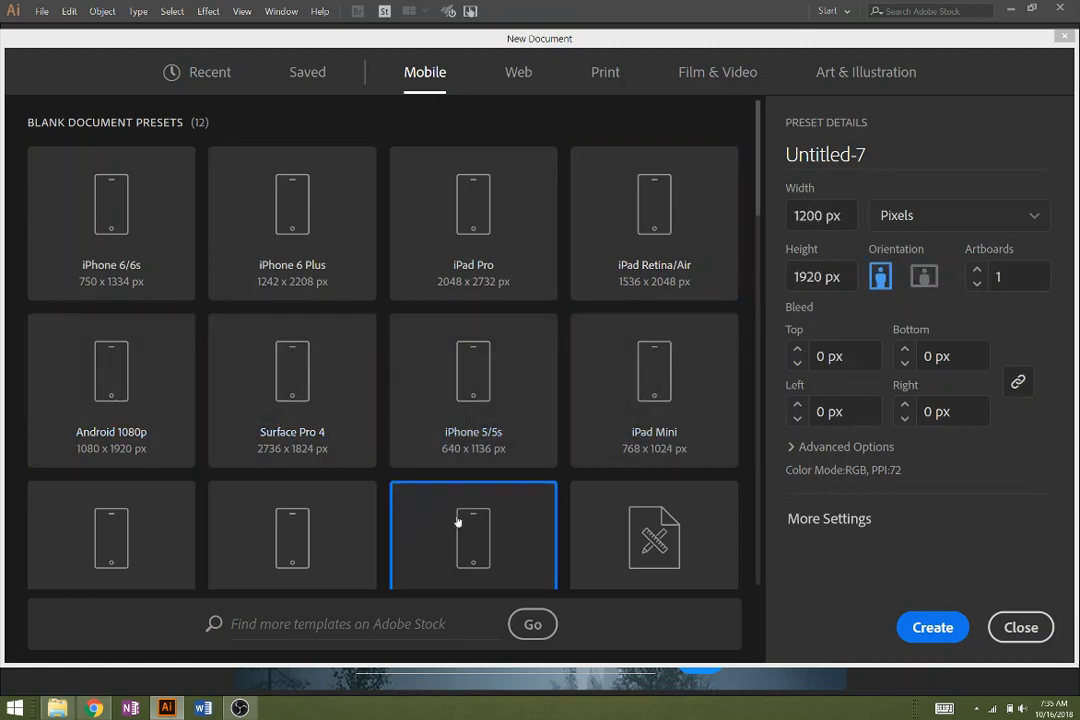
left_click(489, 386)
left_click(140, 233)
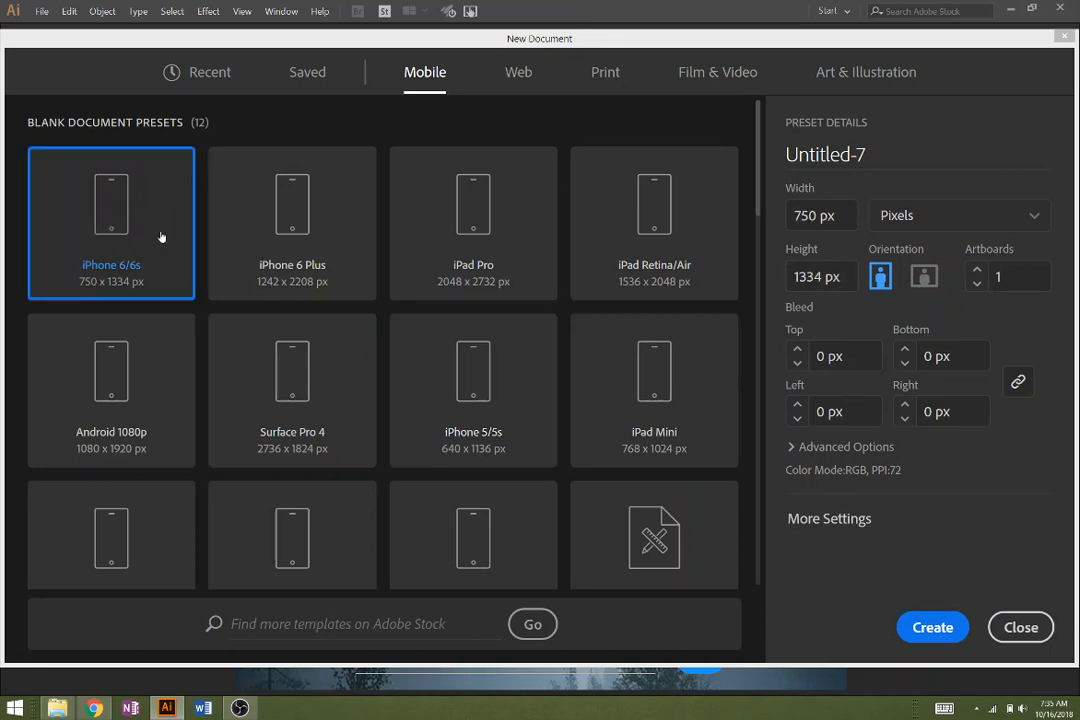
left_click(300, 236)
left_click(668, 380)
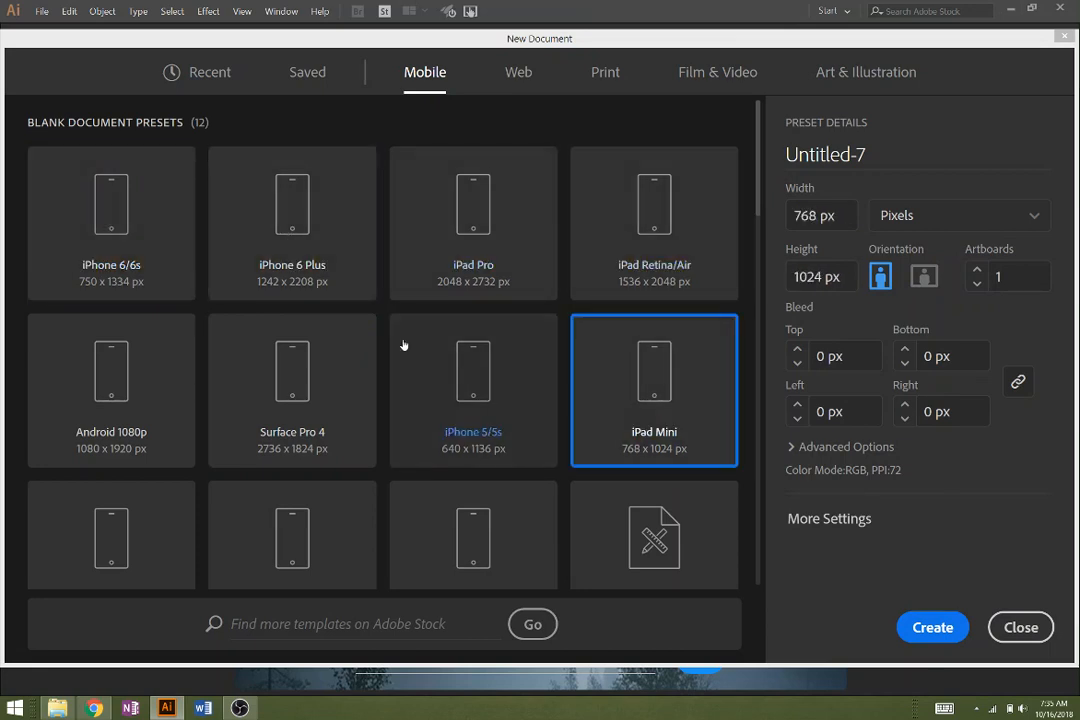
scroll(405, 345, "down", 3)
scroll(403, 345, "up", 3)
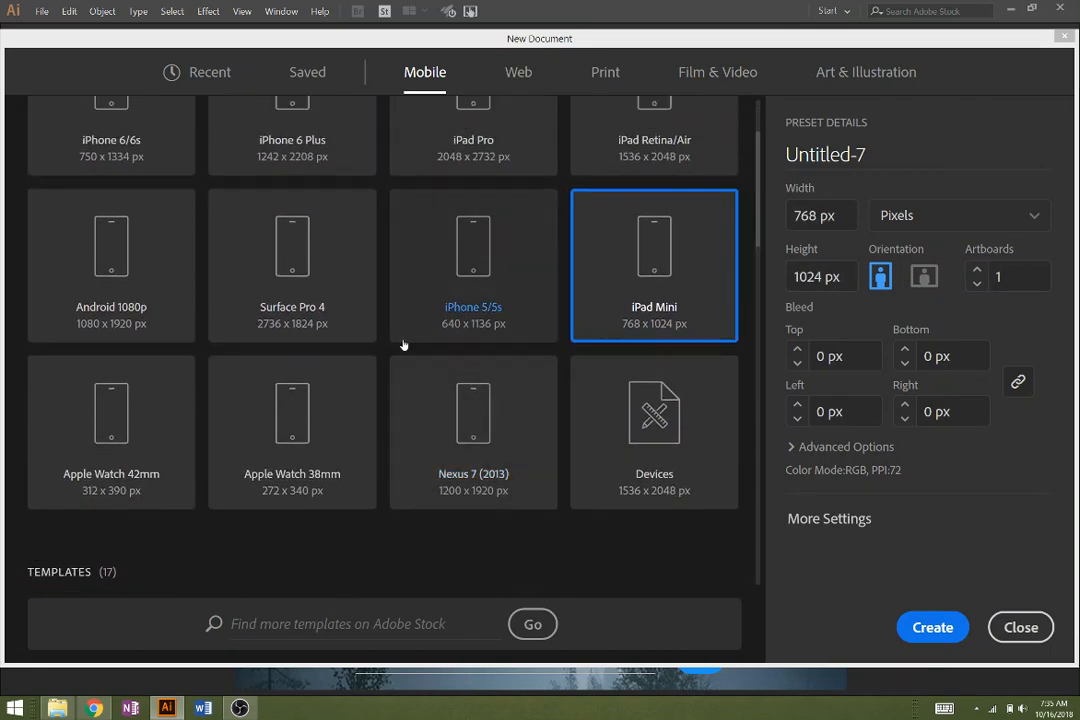
scroll(403, 345, "down", 3)
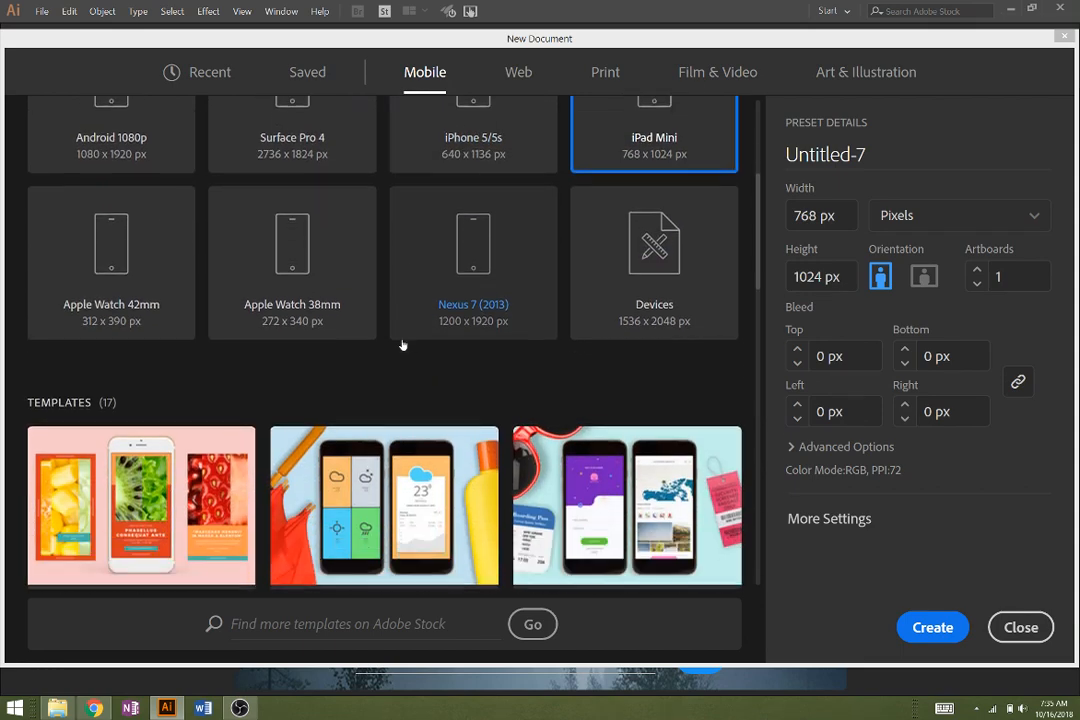
scroll(403, 345, "up", 5)
left_click(291, 244)
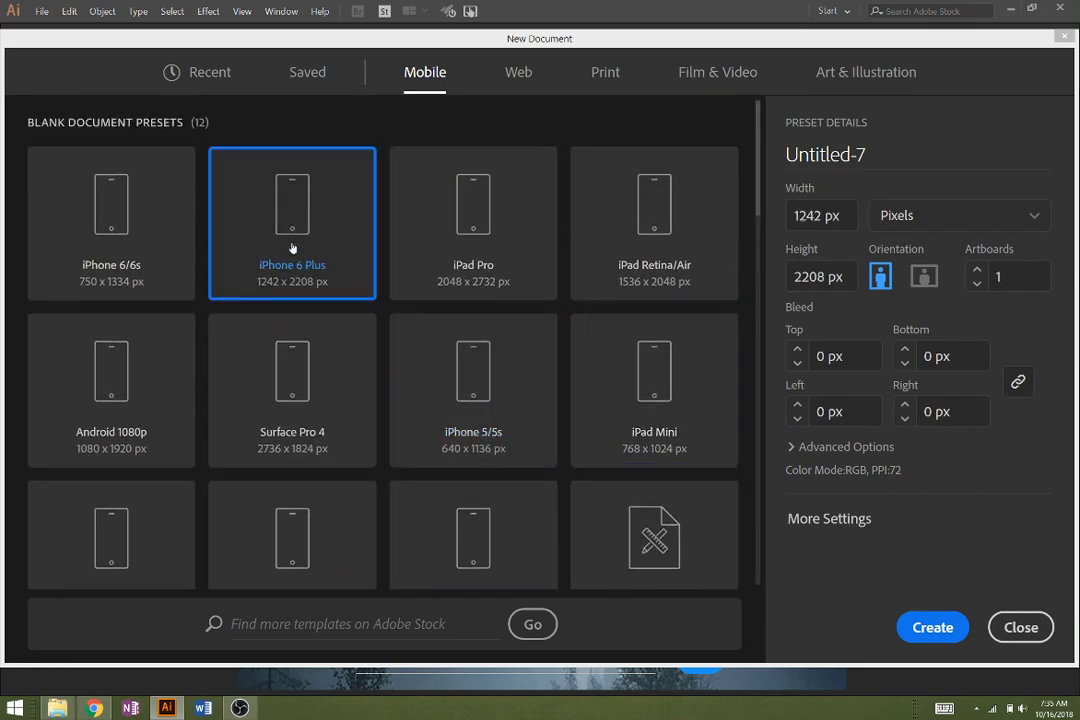
left_click(117, 235)
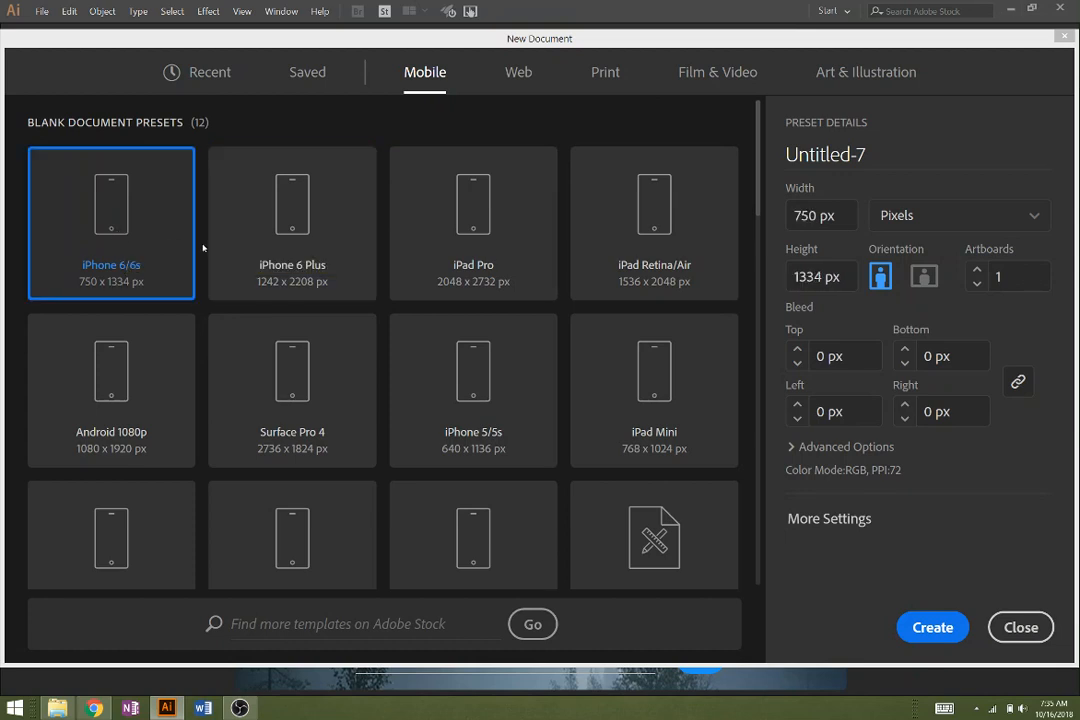
left_click(268, 231)
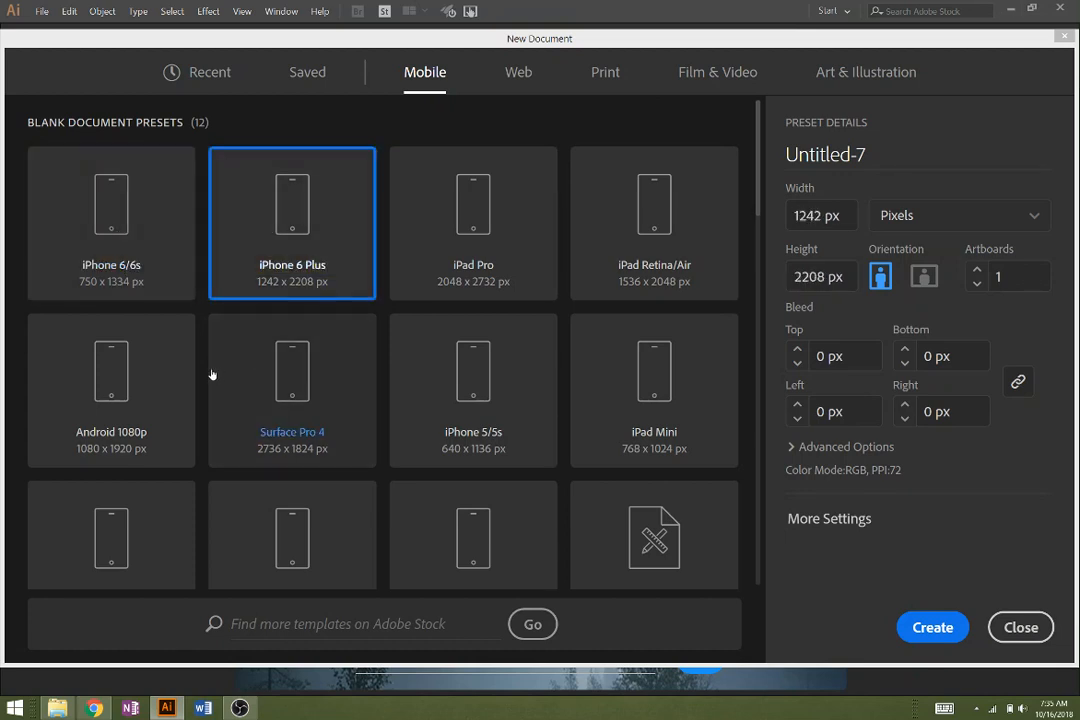
Step: Create a new document from the Android 1080p preset at 1080 x 1920 px
left_click(112, 397)
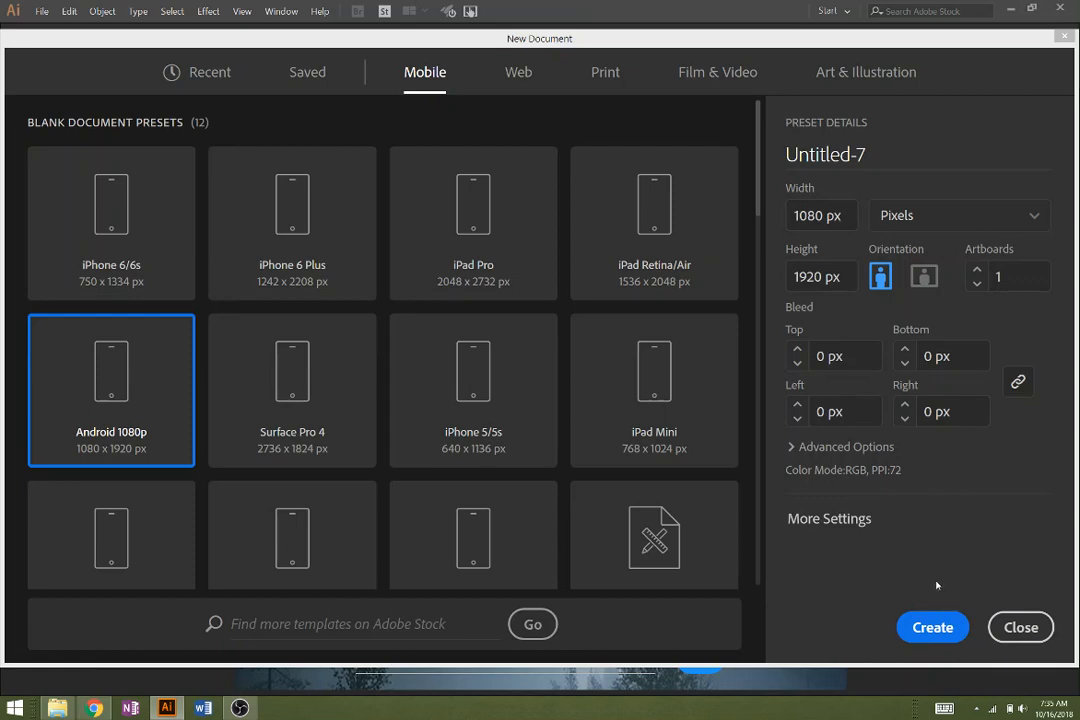
left_click(930, 626)
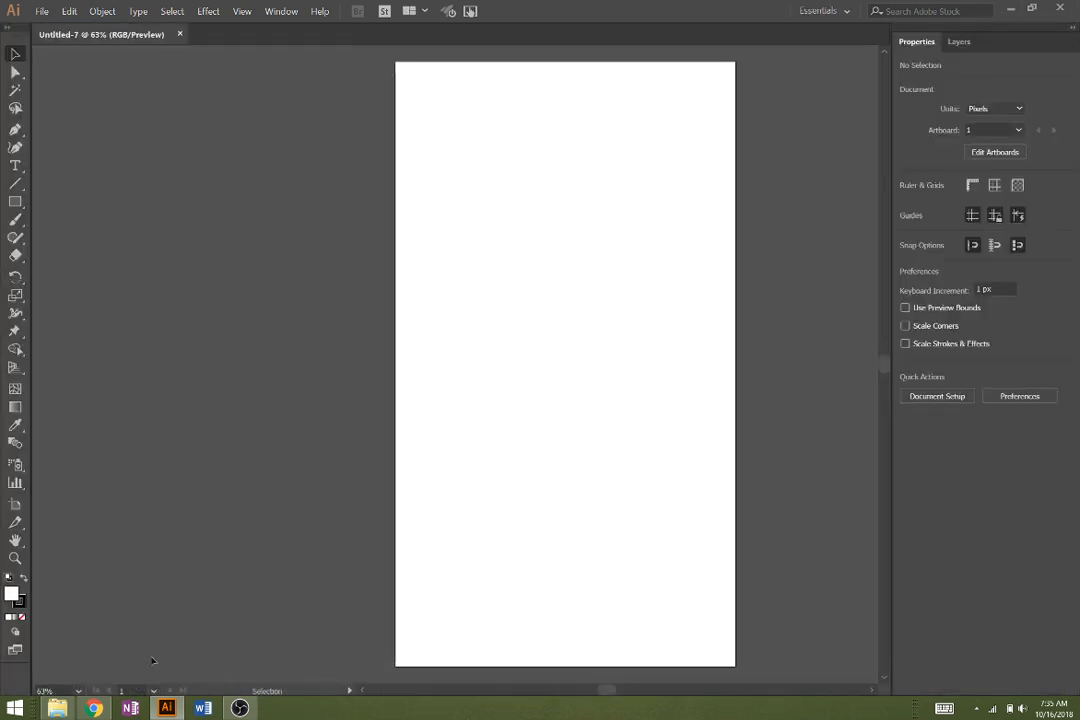
Step: Switch to Chrome, reveal the downloaded main-qimg skyline image in its folder and look through the Pictures folder
left_click(57, 708)
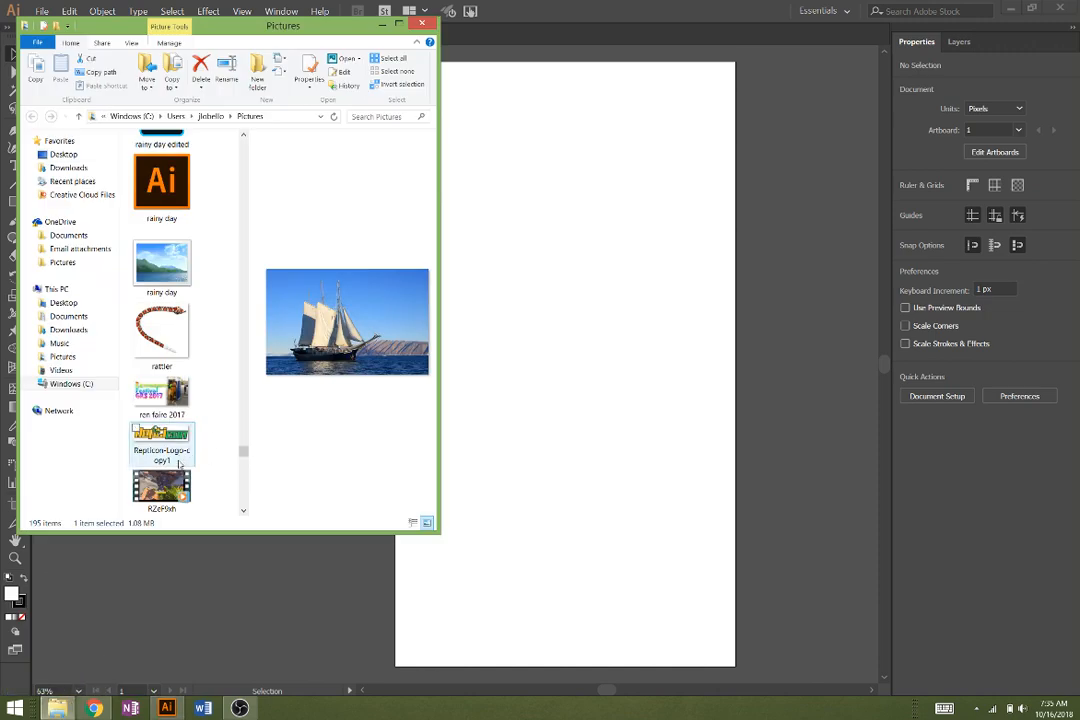
left_click(93, 708)
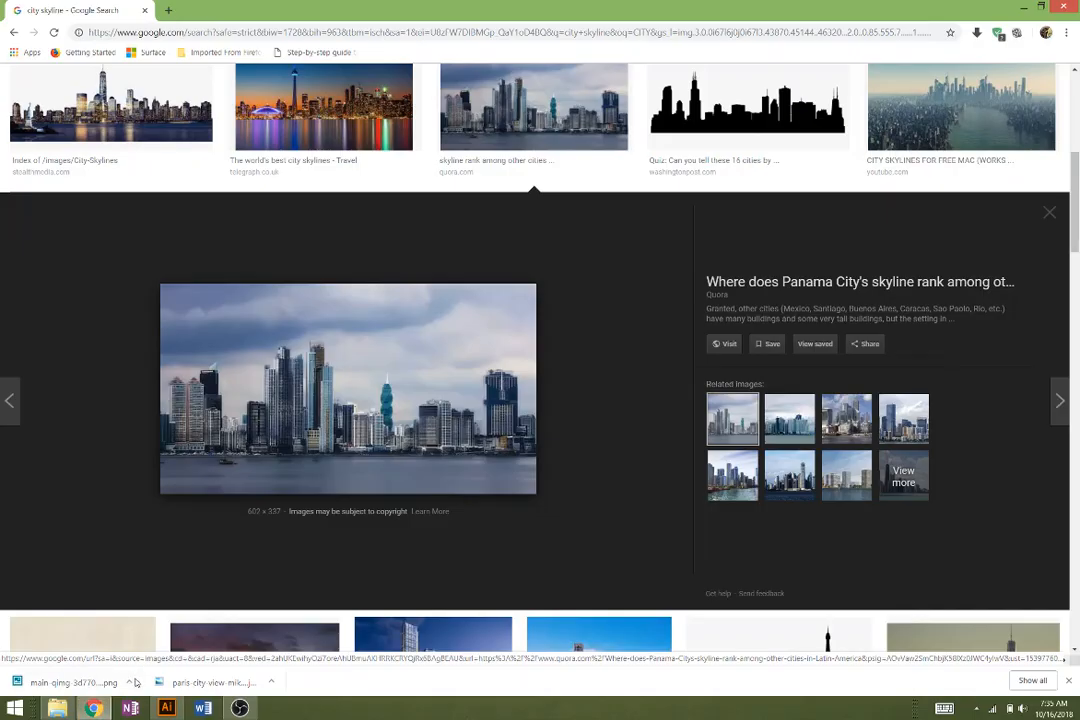
left_click(131, 682)
left_click(150, 638)
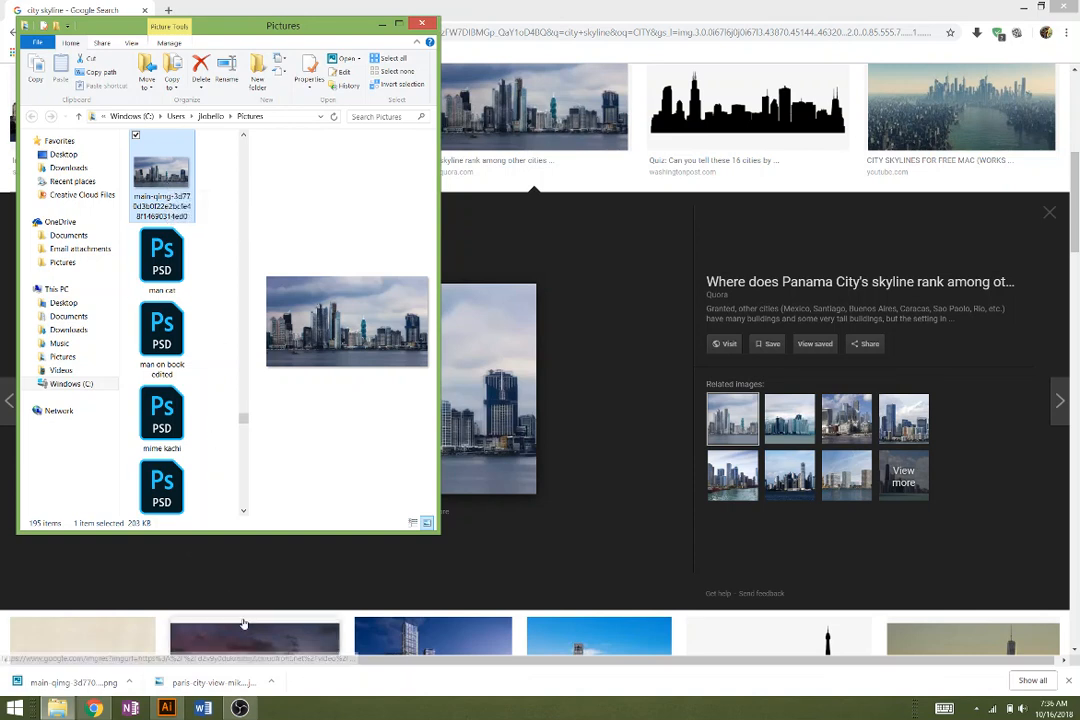
scroll(230, 355, "up", 3)
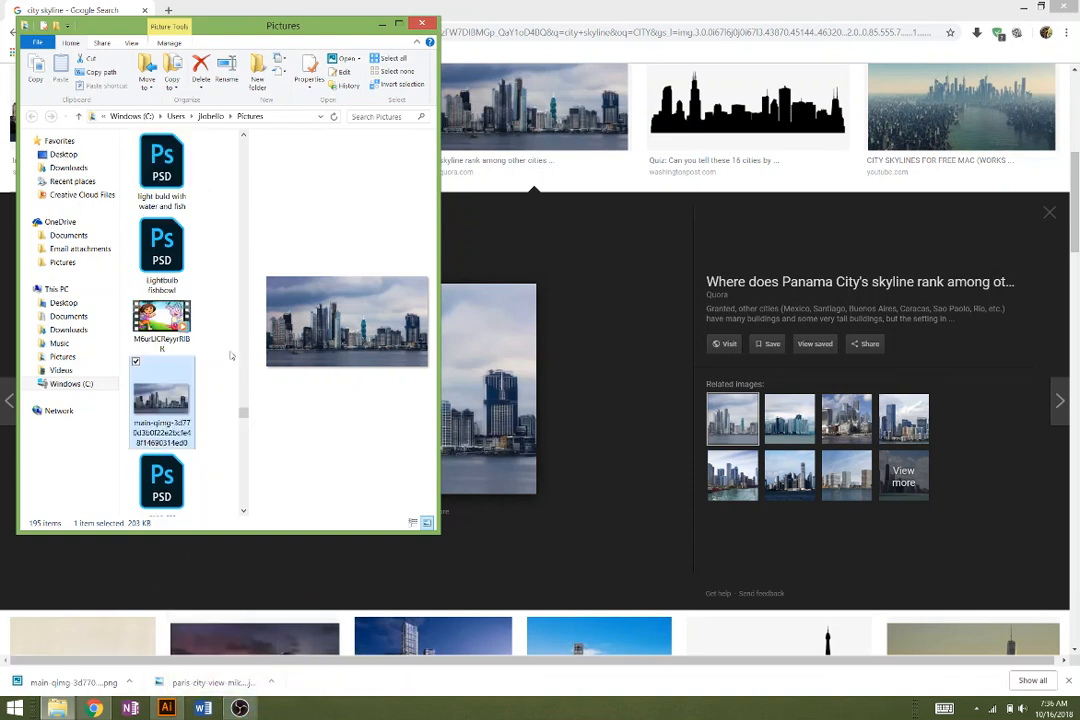
scroll(230, 355, "up", 1)
scroll(230, 355, "down", 5)
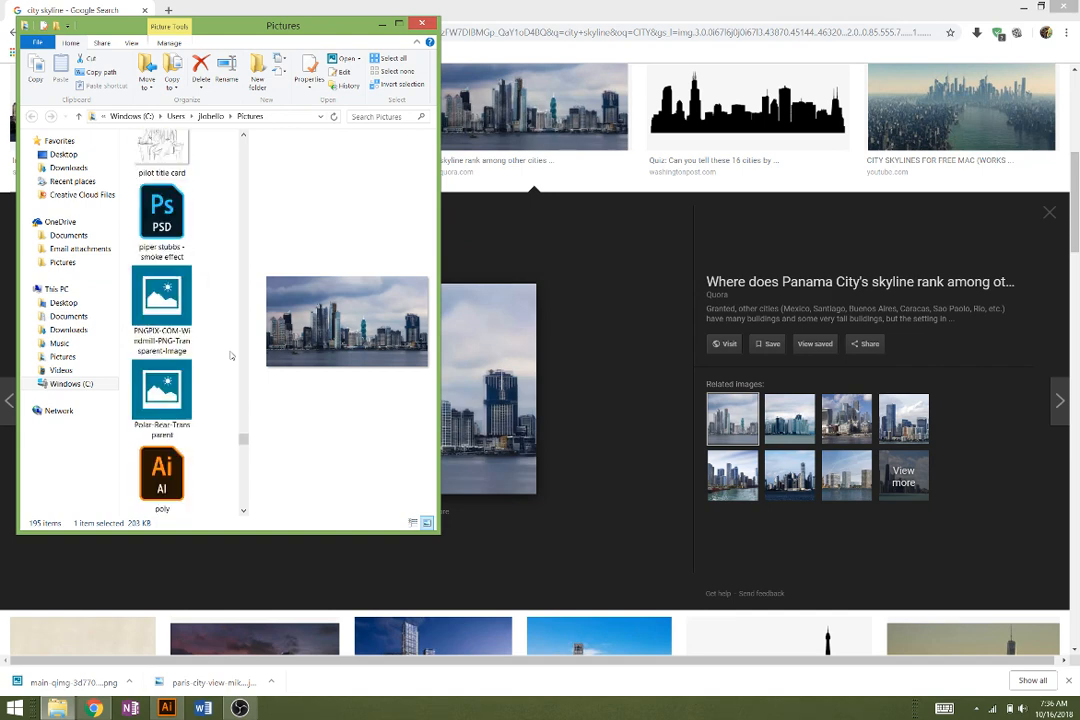
scroll(230, 355, "down", 10)
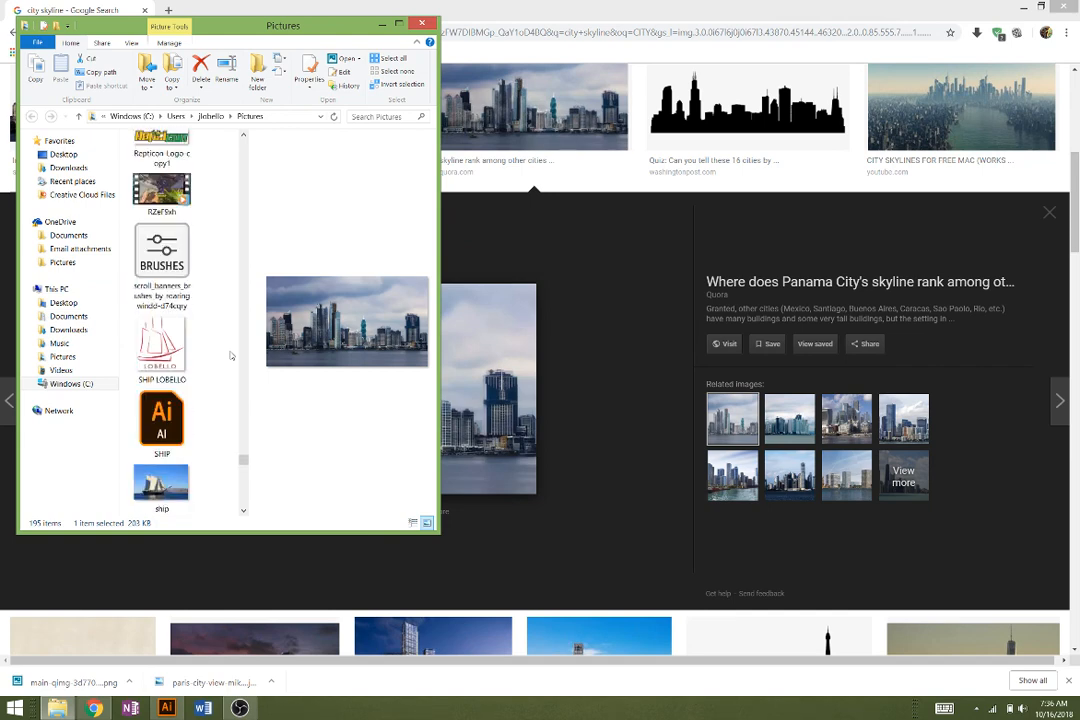
scroll(230, 355, "up", 6)
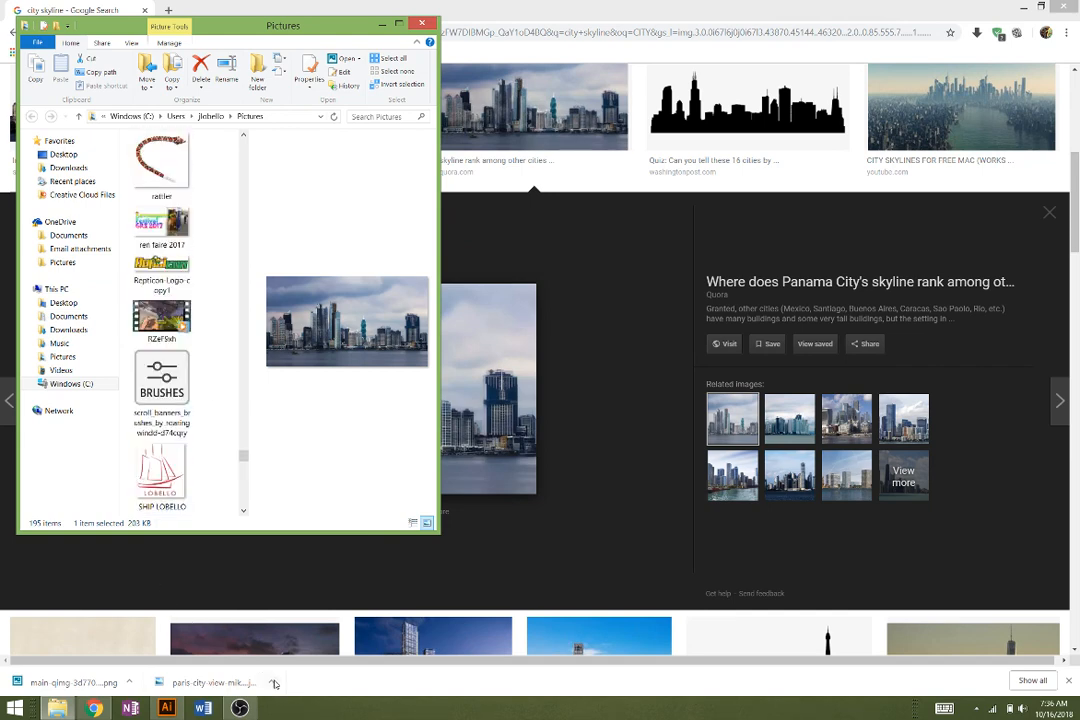
Step: Reveal the downloaded paris-city-view-mikaspics image in its folder and place it on the artboard in Illustrator
left_click(270, 681)
left_click(302, 638)
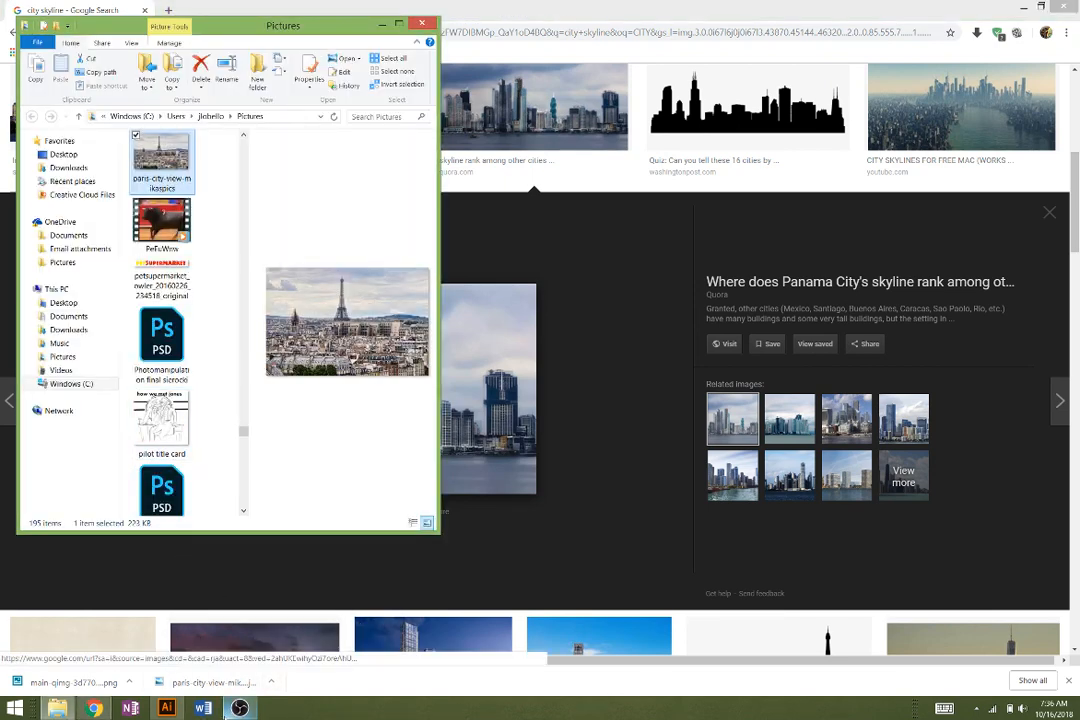
left_click(175, 709)
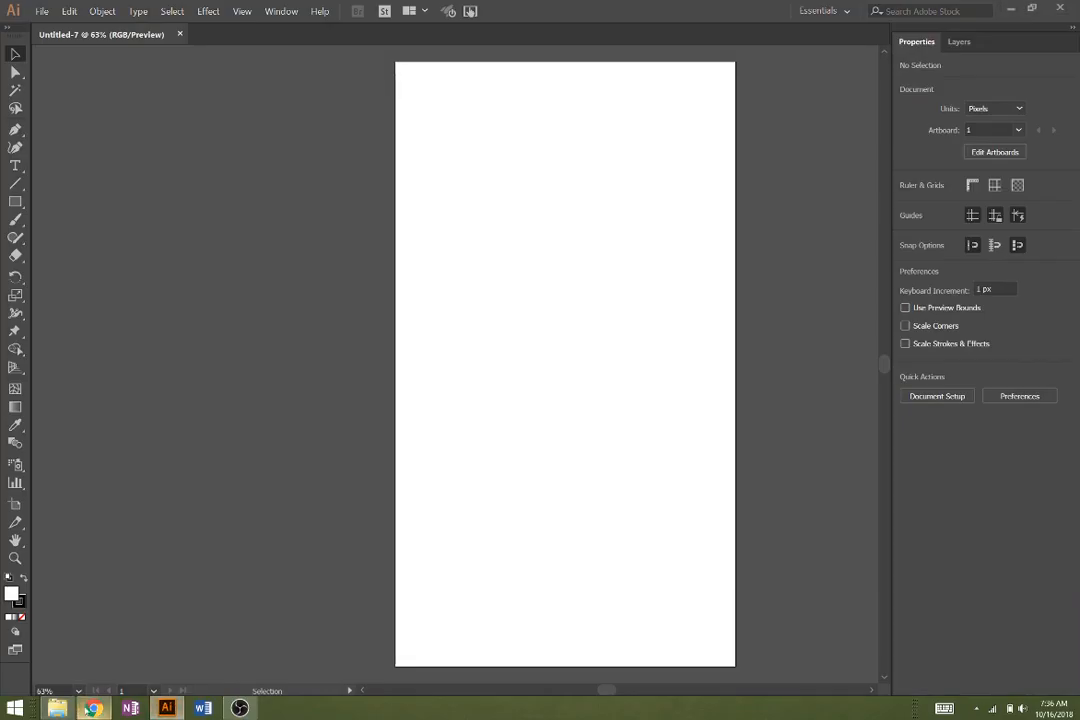
left_click(57, 708)
left_click_drag(155, 158, 581, 464)
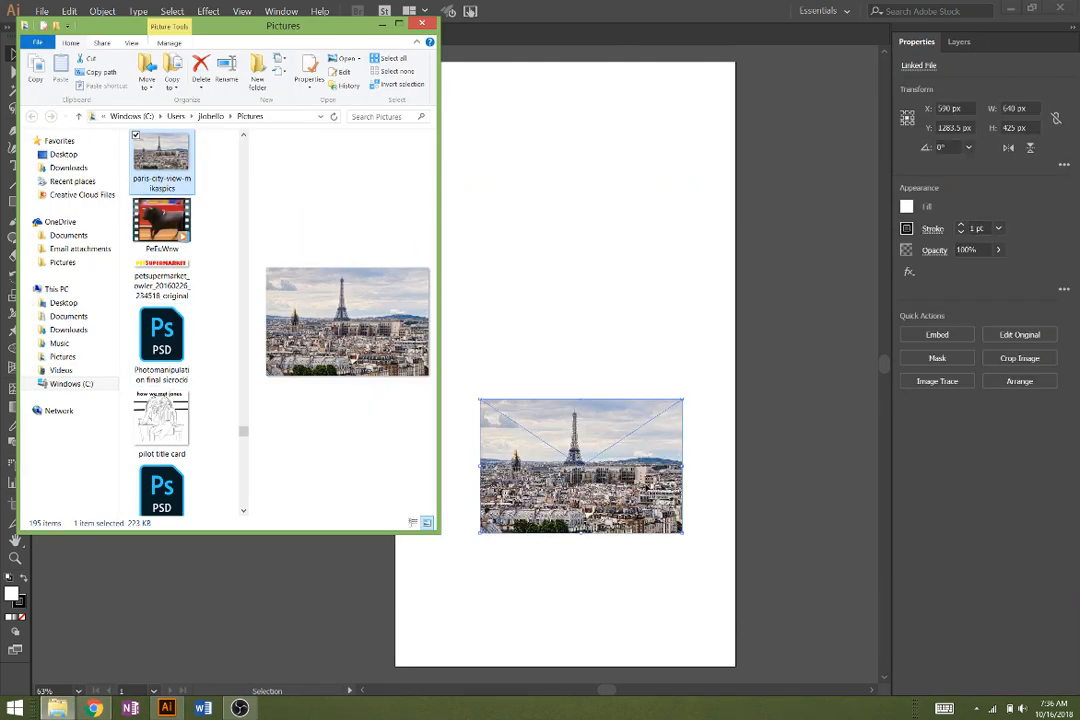
Step: Enlarge the Paris photo to about 1776 x 1179 px over the artboard's lower part and reduce its opacity to 54%
left_click(658, 470)
left_click_drag(658, 470, 880, 676)
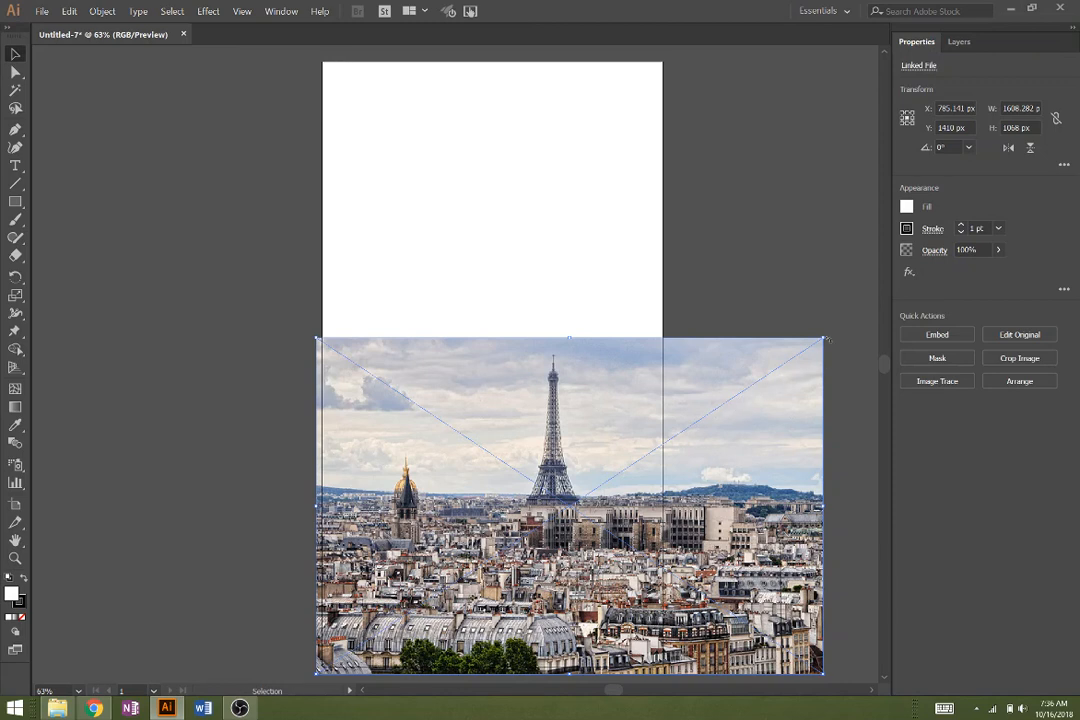
left_click_drag(824, 339, 876, 302)
left_click(998, 251)
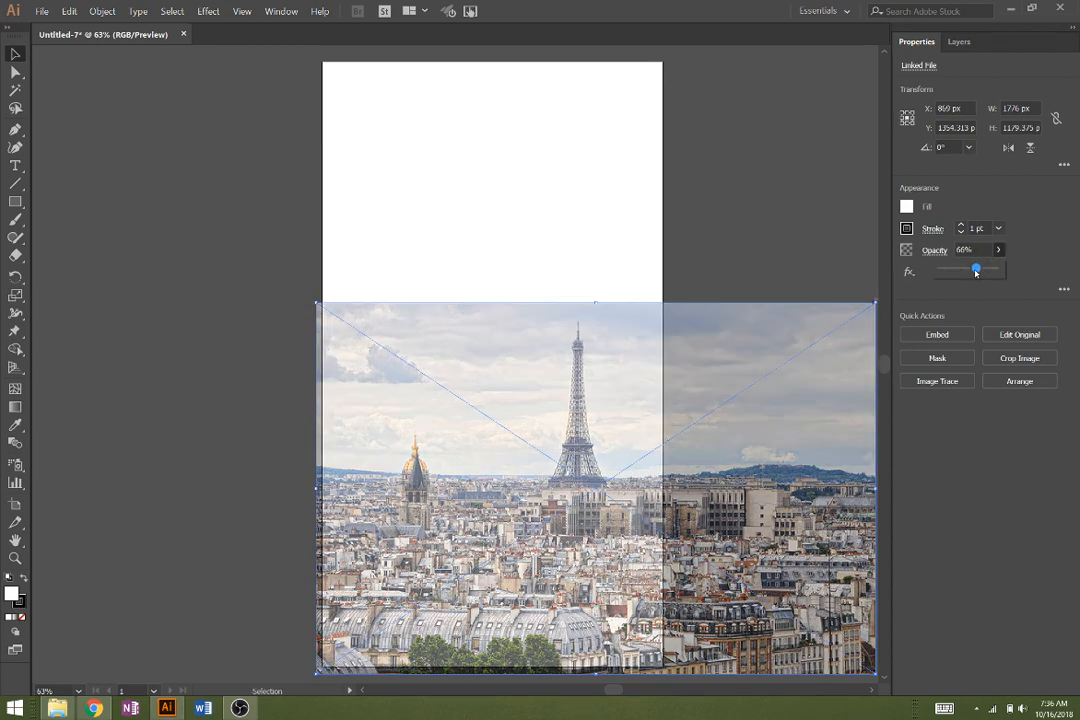
left_click_drag(975, 271, 969, 270)
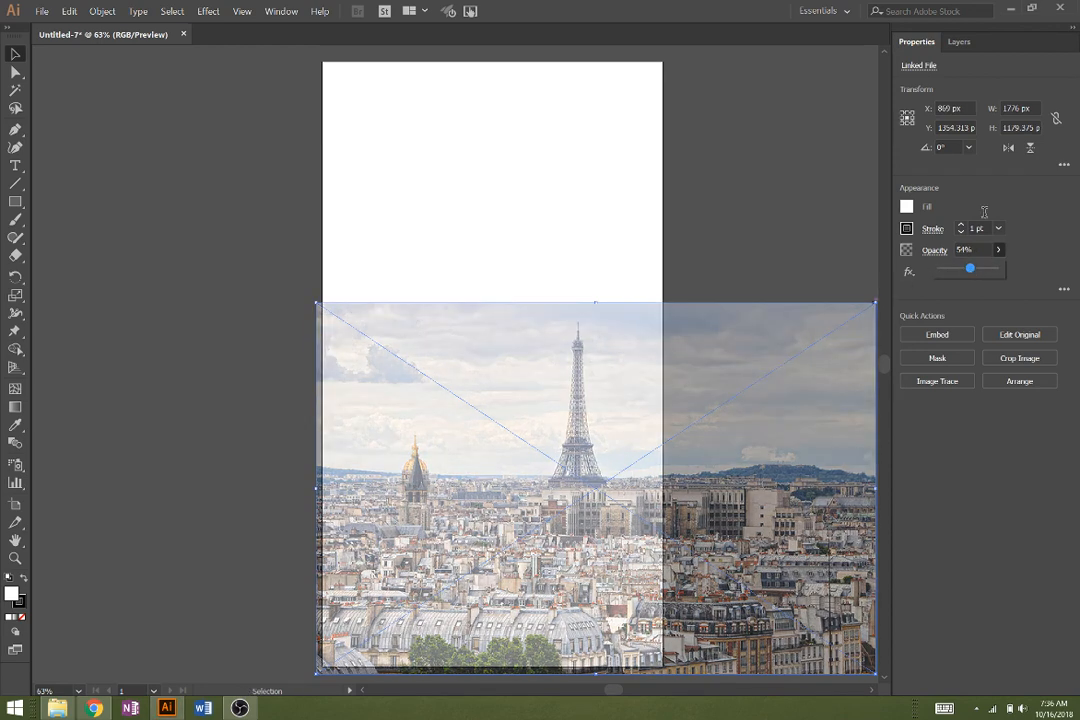
Step: Add a new layer above the photo's layer and lock Layer 1
left_click(957, 43)
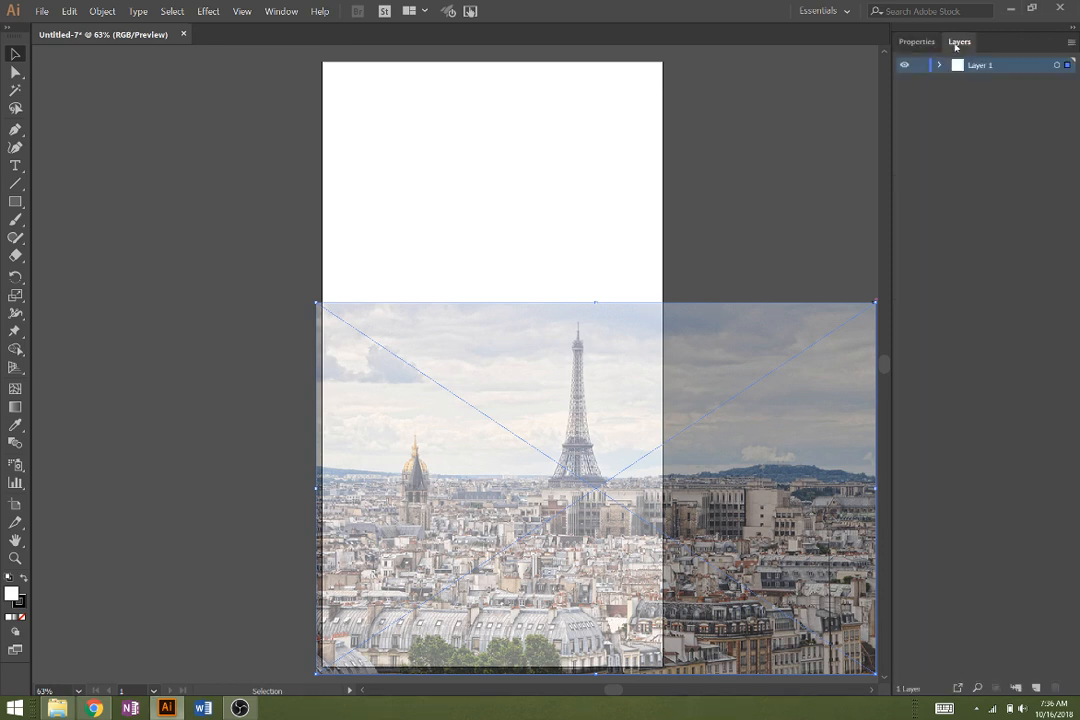
left_click(1035, 688)
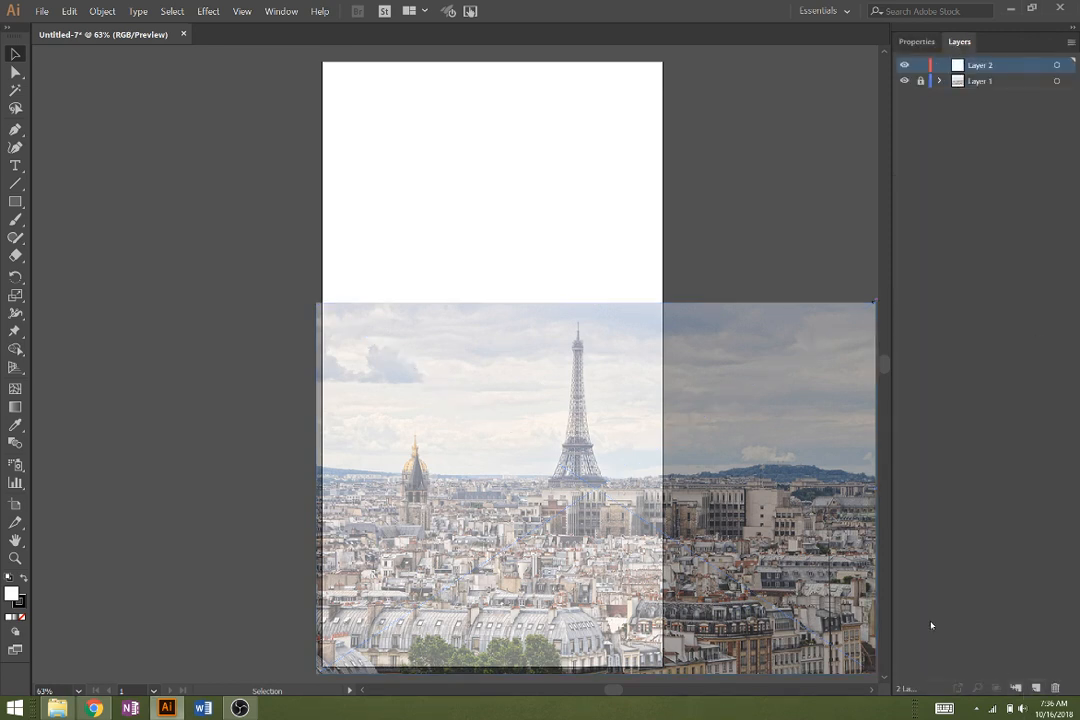
Step: Draw a zigzag path of straight Pen segments on Layer 2, from the artboard's blank upper area down beside the Eiffel Tower
left_click(16, 130)
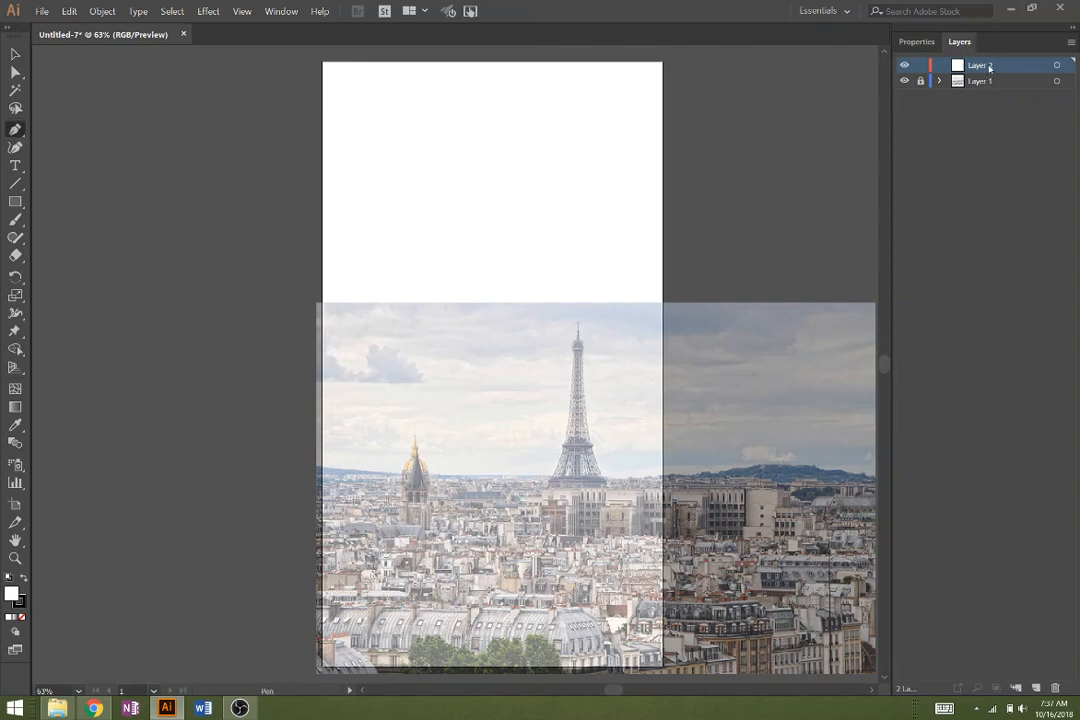
left_click(391, 205)
left_click(437, 290)
left_click(503, 214)
left_click(513, 258)
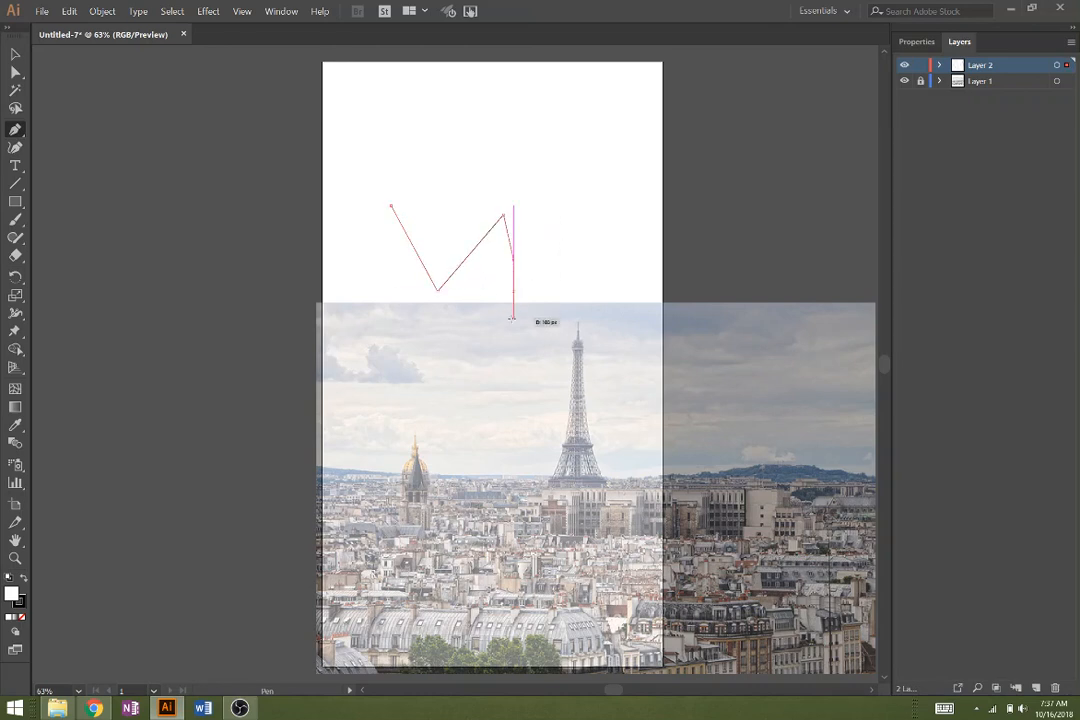
left_click(513, 333)
left_click(587, 253)
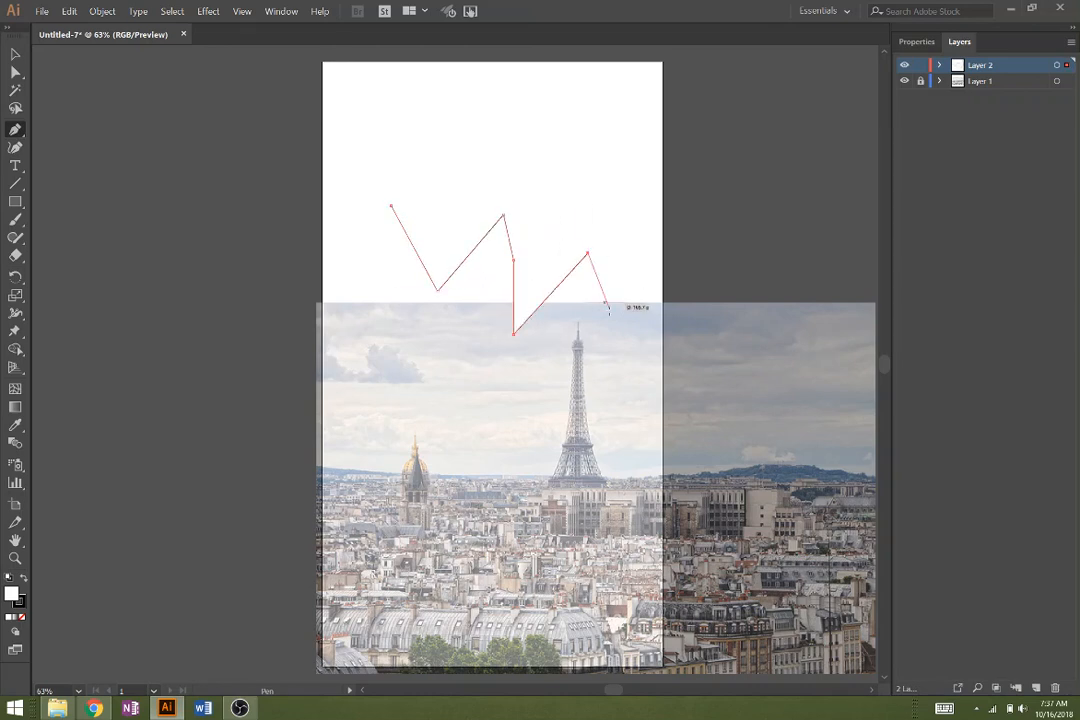
left_click(552, 380)
left_click(542, 470)
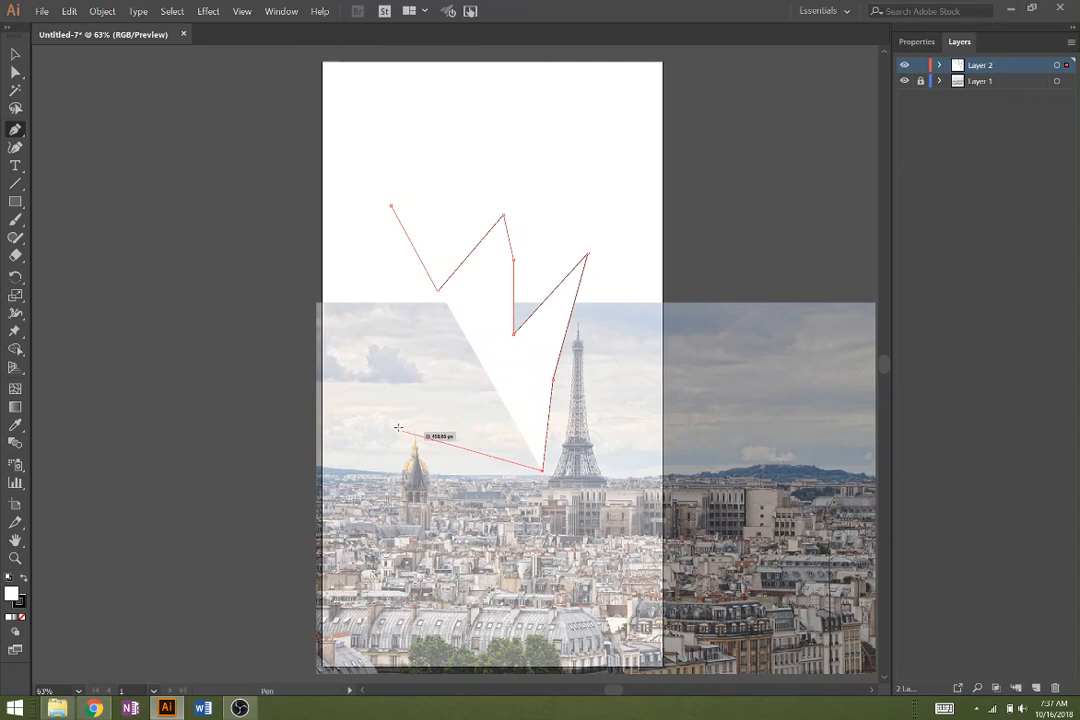
Step: Continue the Pen path with curved segments looping over the dome and rooftops, ending below the Eiffel Tower
left_click_drag(396, 424, 445, 382)
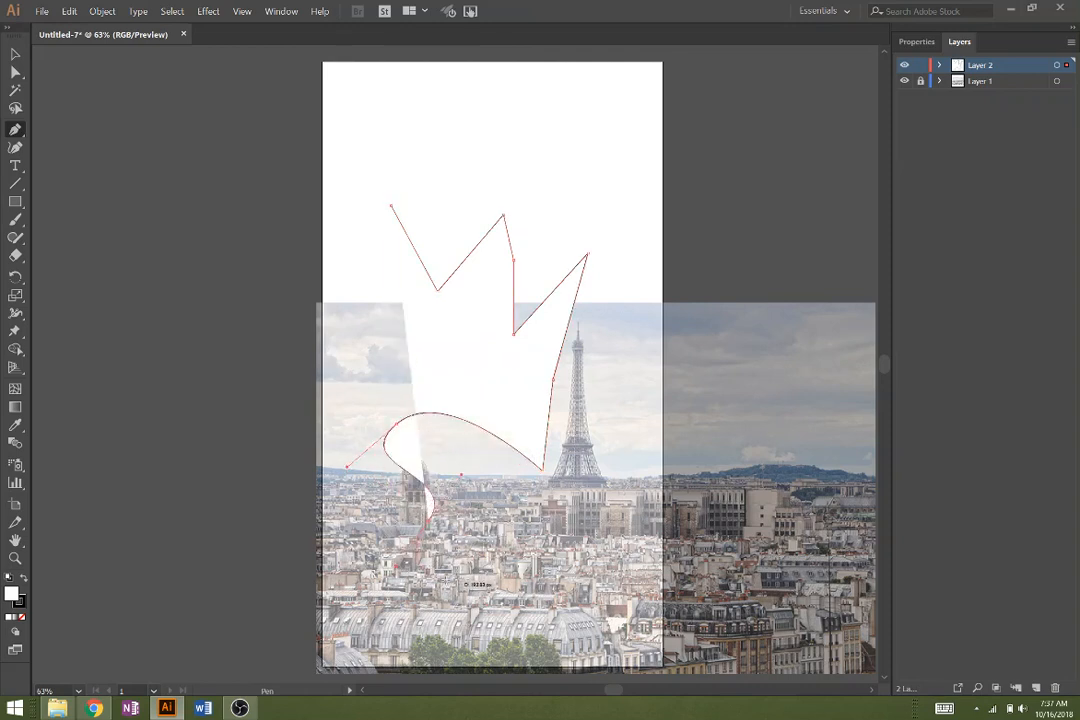
left_click_drag(410, 490, 452, 490)
left_click(482, 577)
left_click(607, 462)
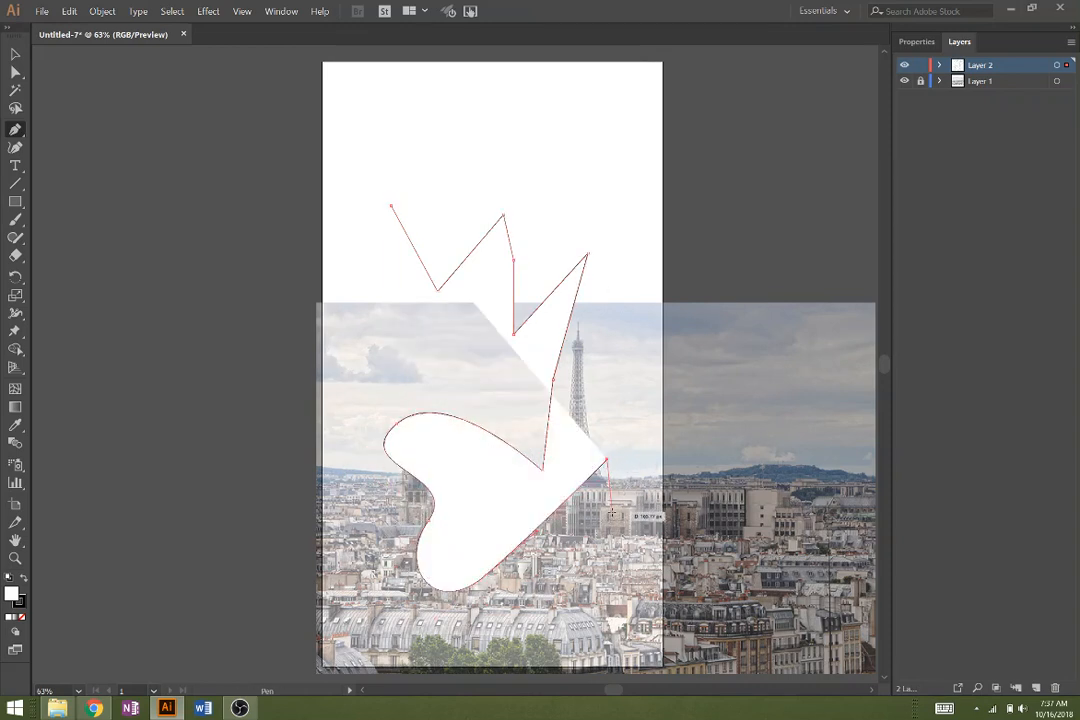
left_click(600, 535)
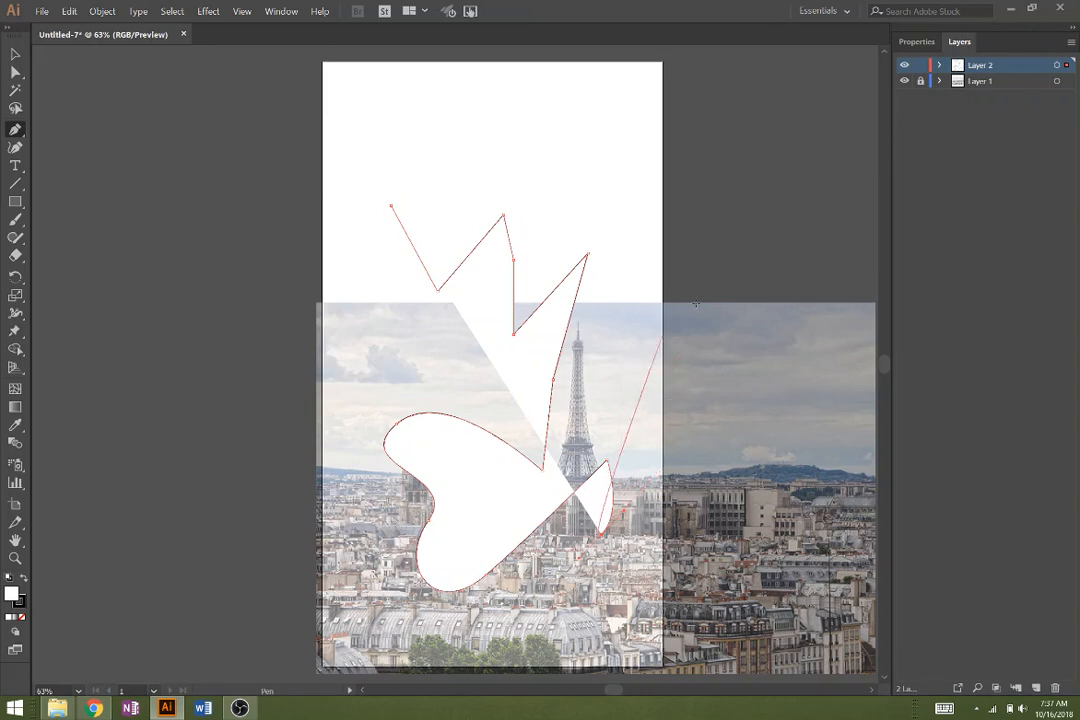
Step: Set the path's fill to None and its stroke color to red
left_click(918, 47)
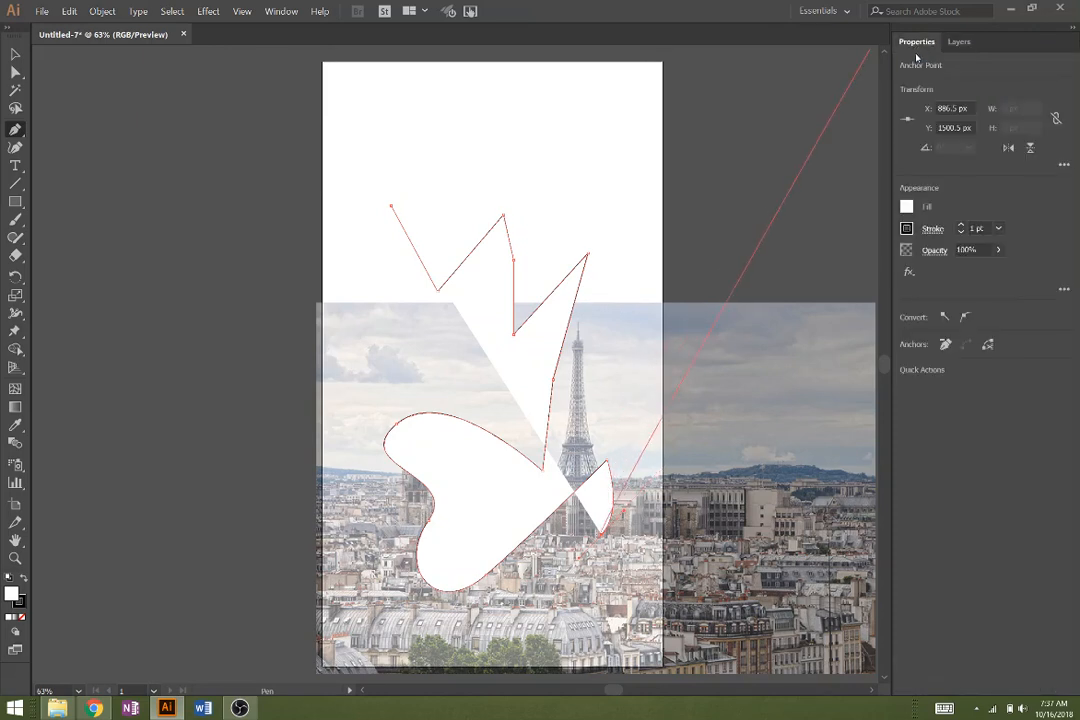
left_click(908, 208)
left_click(743, 263)
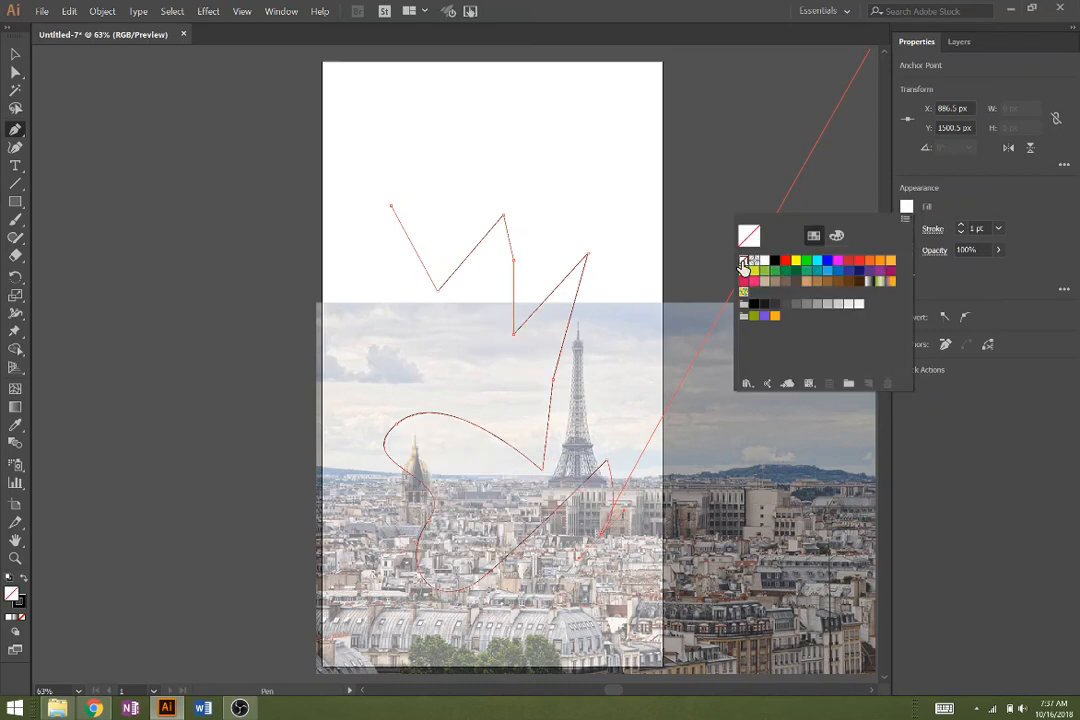
left_click(907, 229)
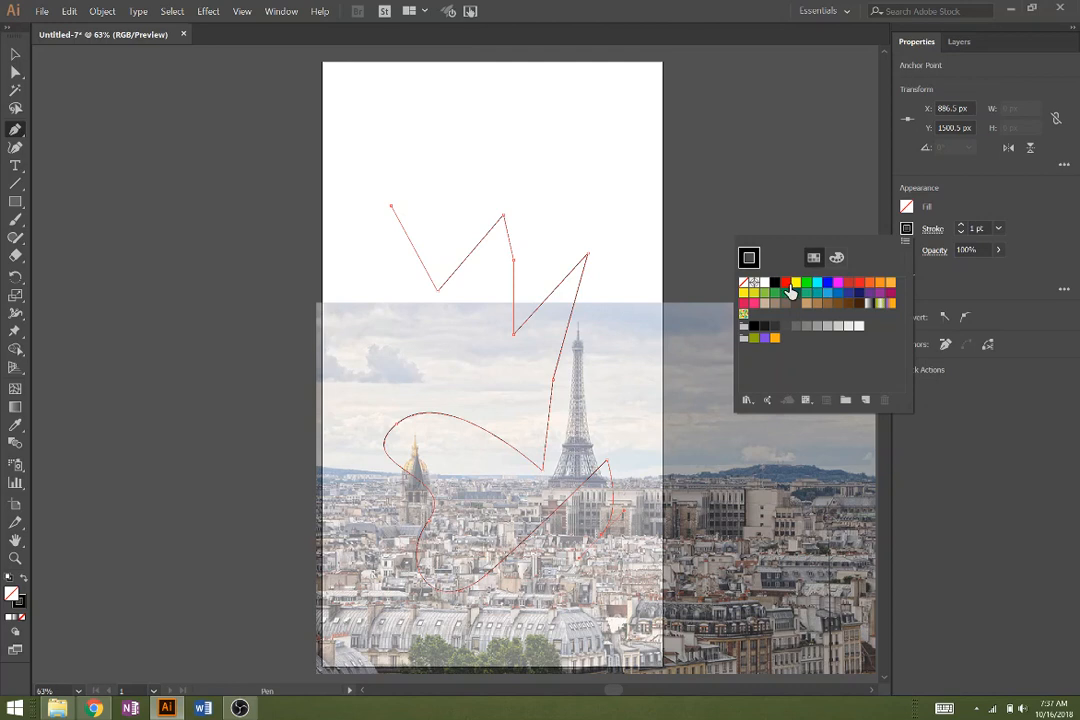
left_click(786, 283)
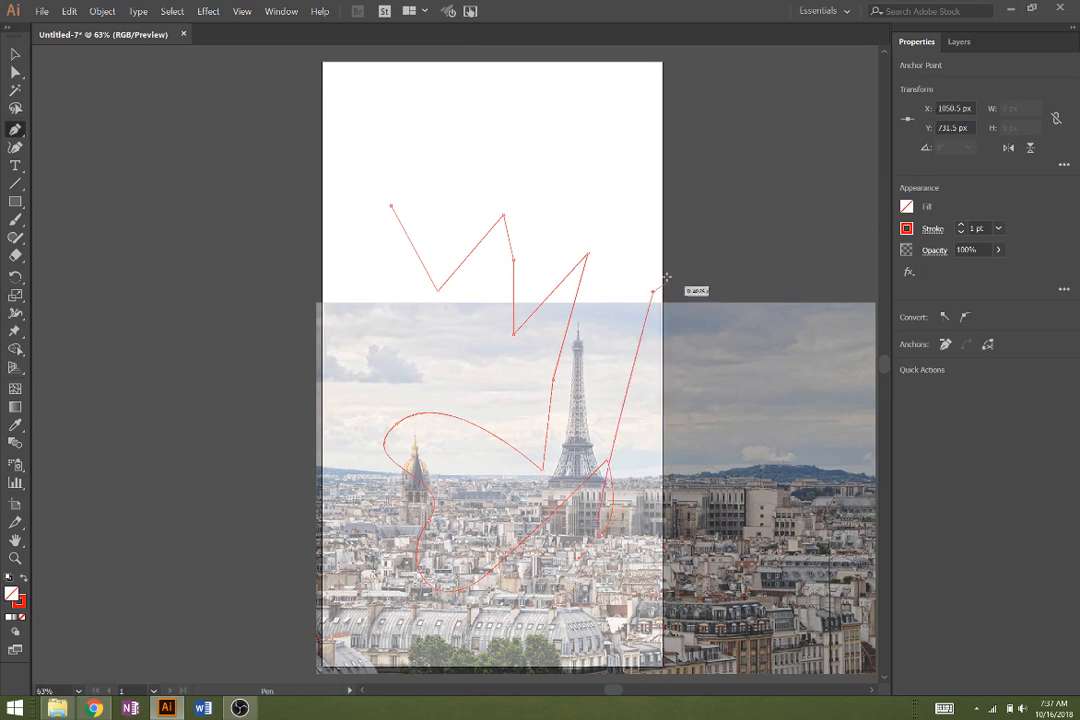
Step: Extend the practice path toward the artboard's right edge, and undo the entire path point by point
left_click(662, 243)
key("ctrl+z")
key("ctrl+z")
key("ctrl+z")
key("ctrl+z")
key("ctrl+z")
key("ctrl+z")
key("ctrl+z")
key("ctrl+z")
key("ctrl+z")
key("ctrl+z")
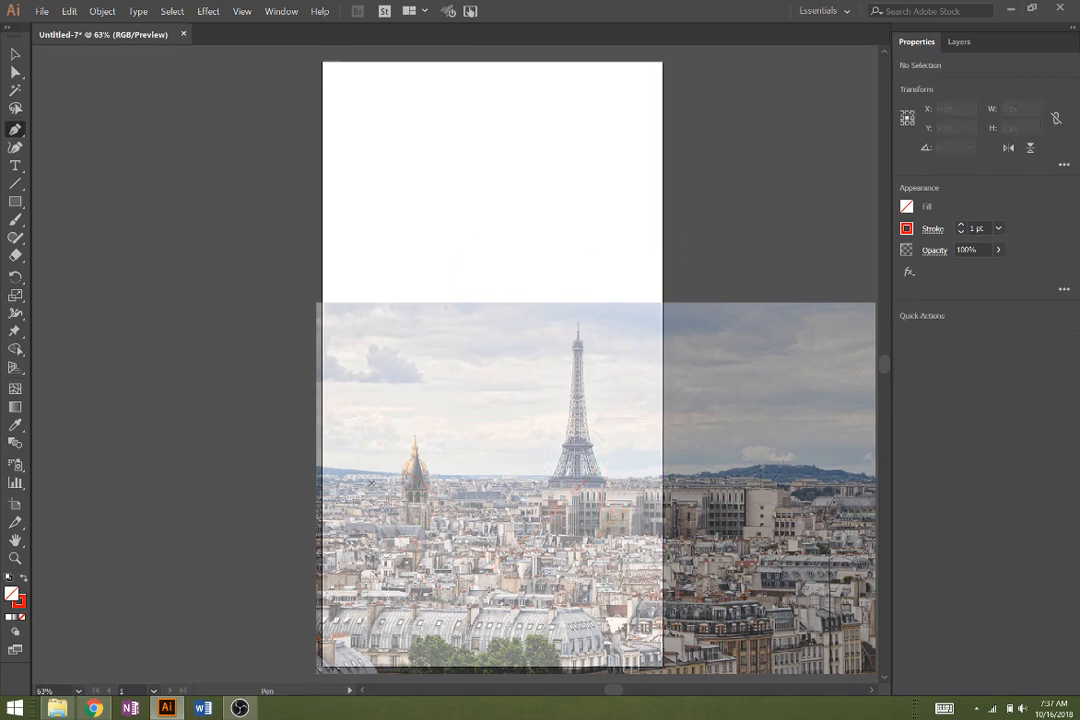
Step: Start a Pen path just outside the artboard's left edge and trace the distant rooftops to the right end of the long white building
scroll(350, 495, "up", 6)
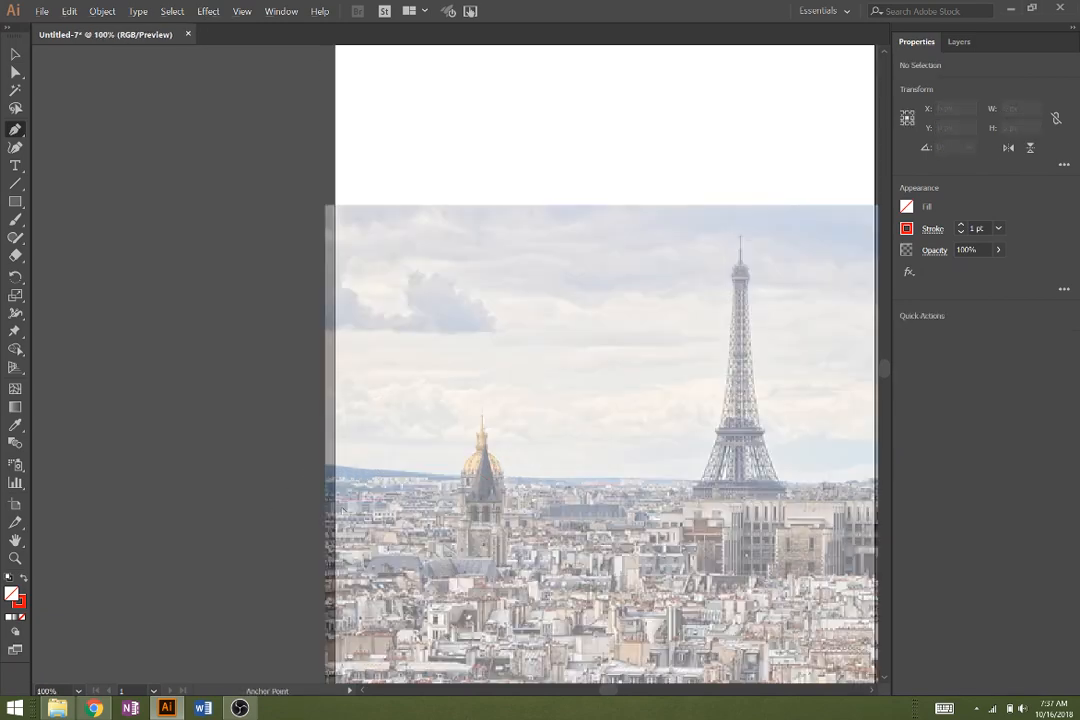
scroll(391, 531, "down", 1)
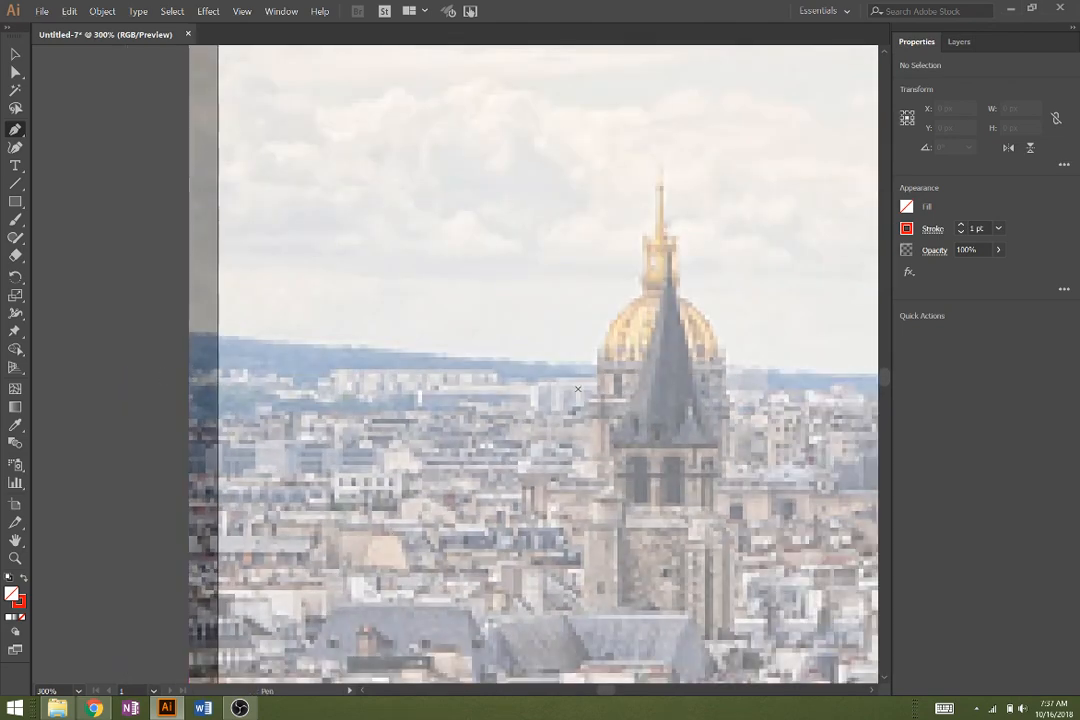
left_click(178, 372)
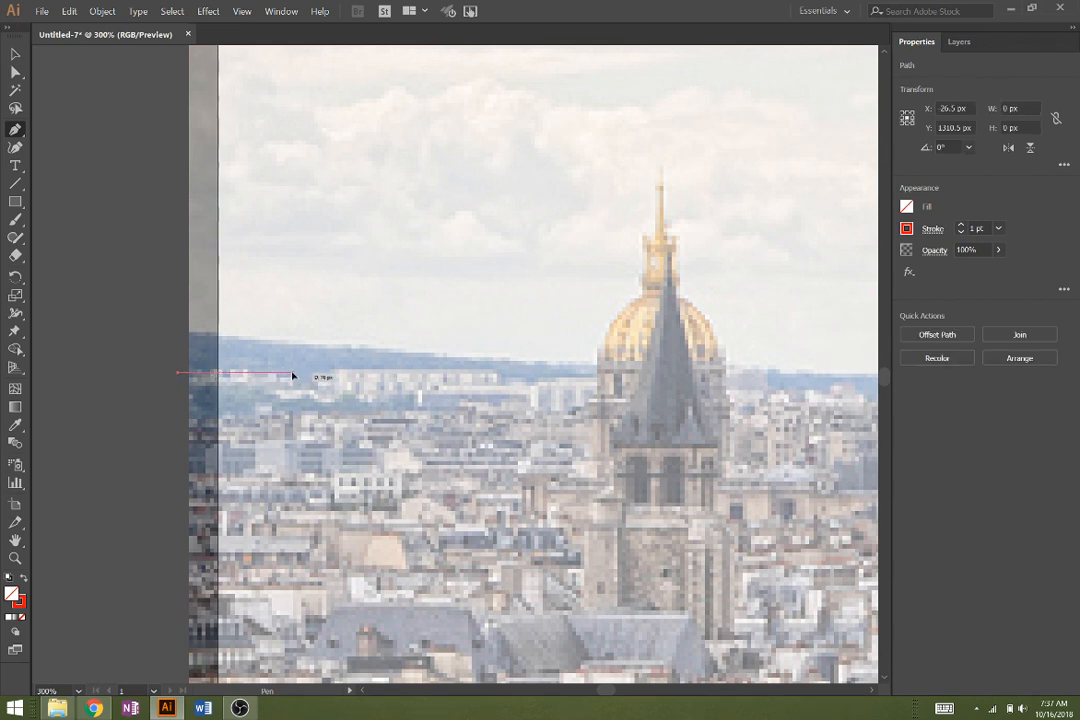
left_click(292, 374)
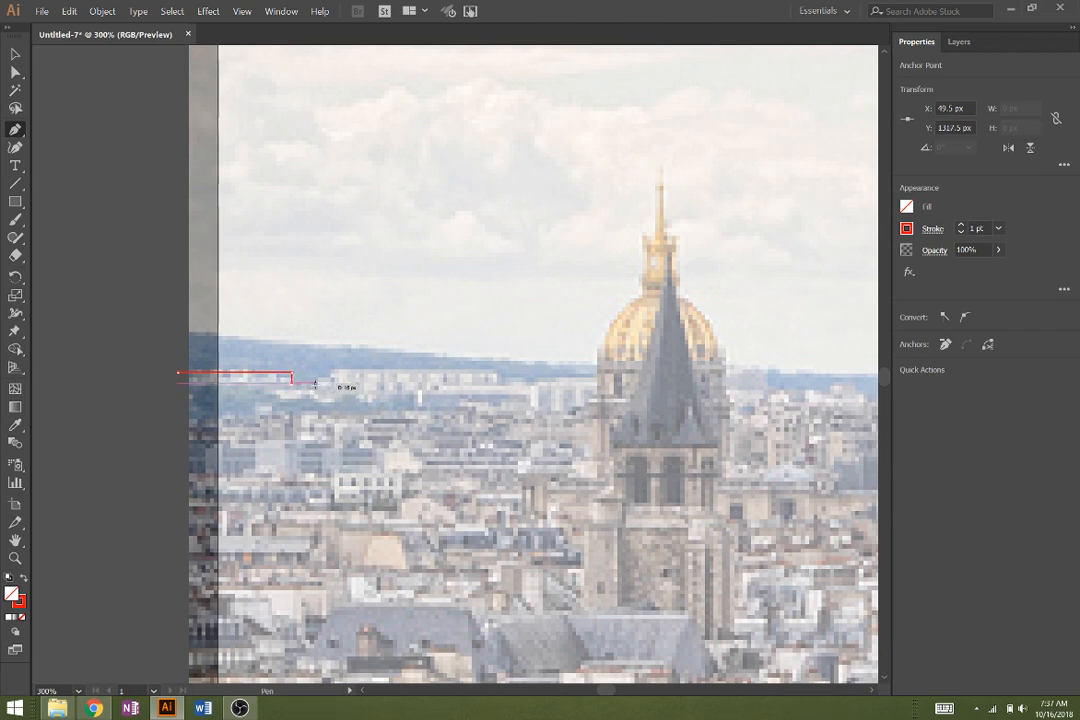
left_click(317, 376)
scroll(328, 376, "up", 3)
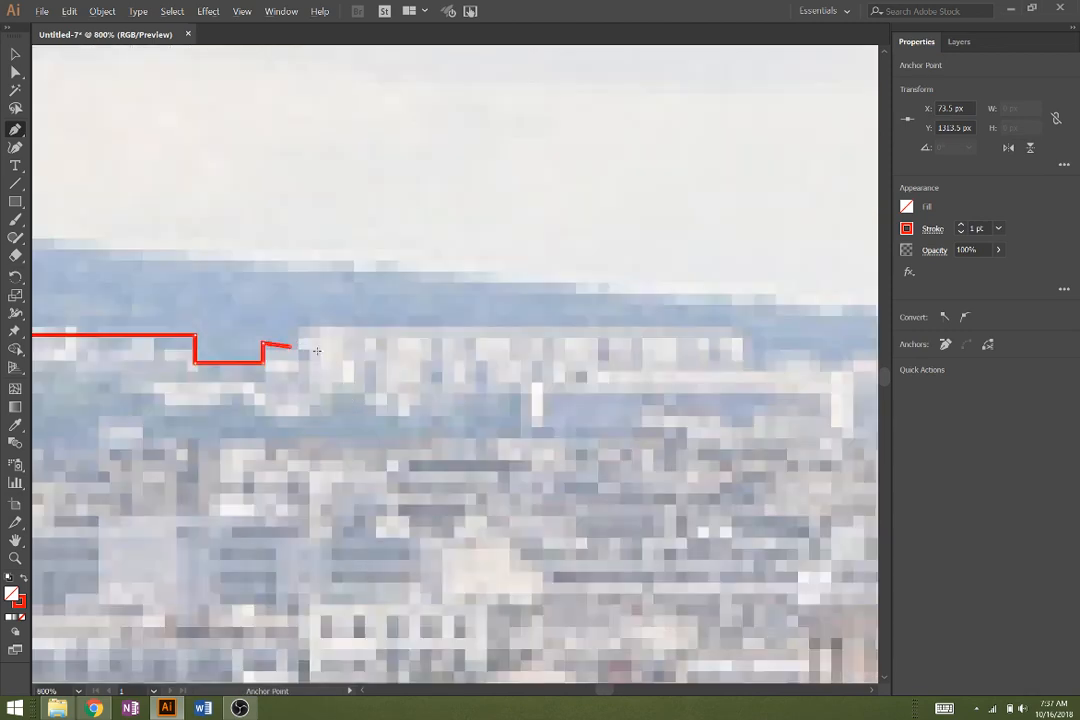
left_click(295, 324)
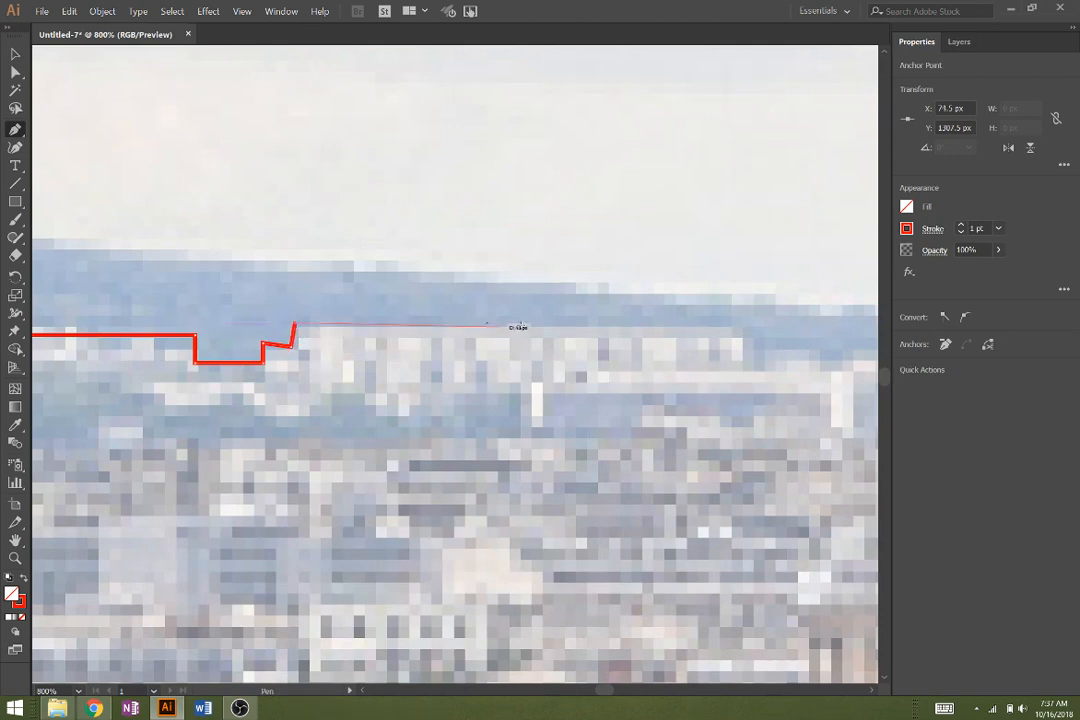
left_click(741, 330)
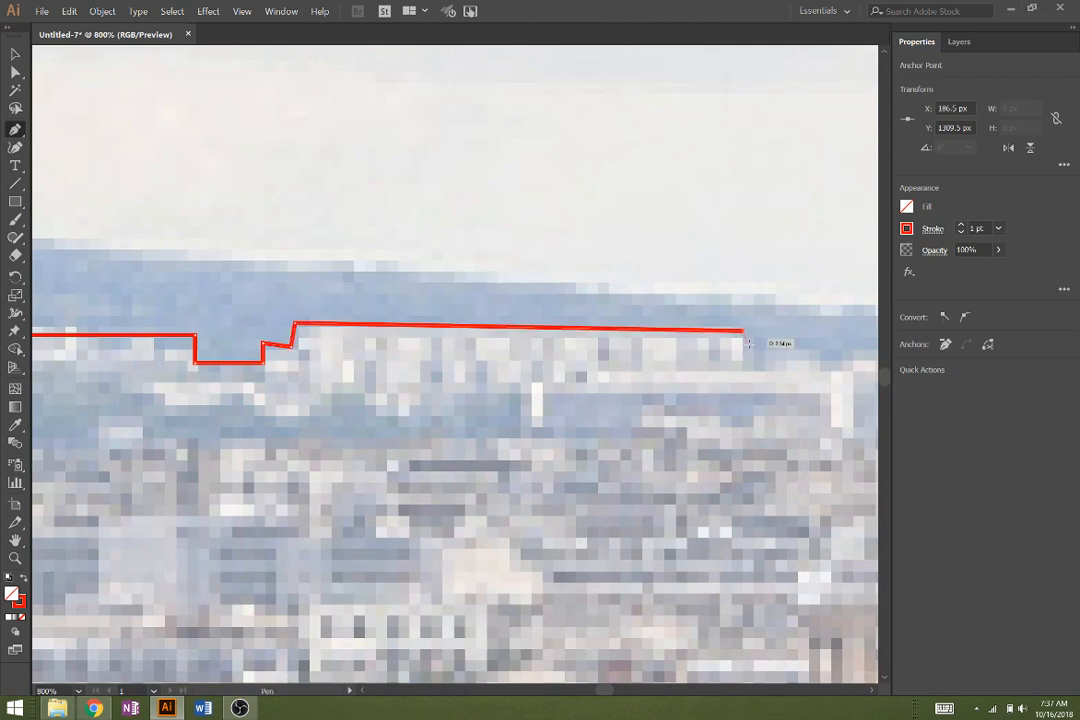
left_click(750, 363)
key("Escape")
left_click_drag(679, 371, 243, 382)
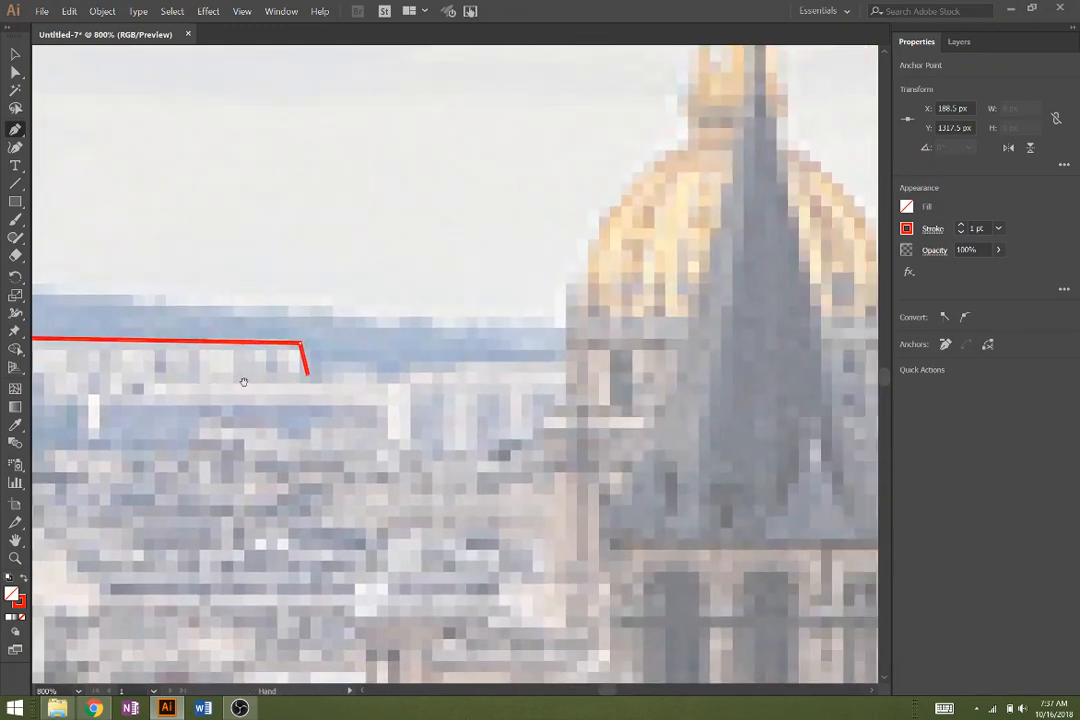
key("ctrl")
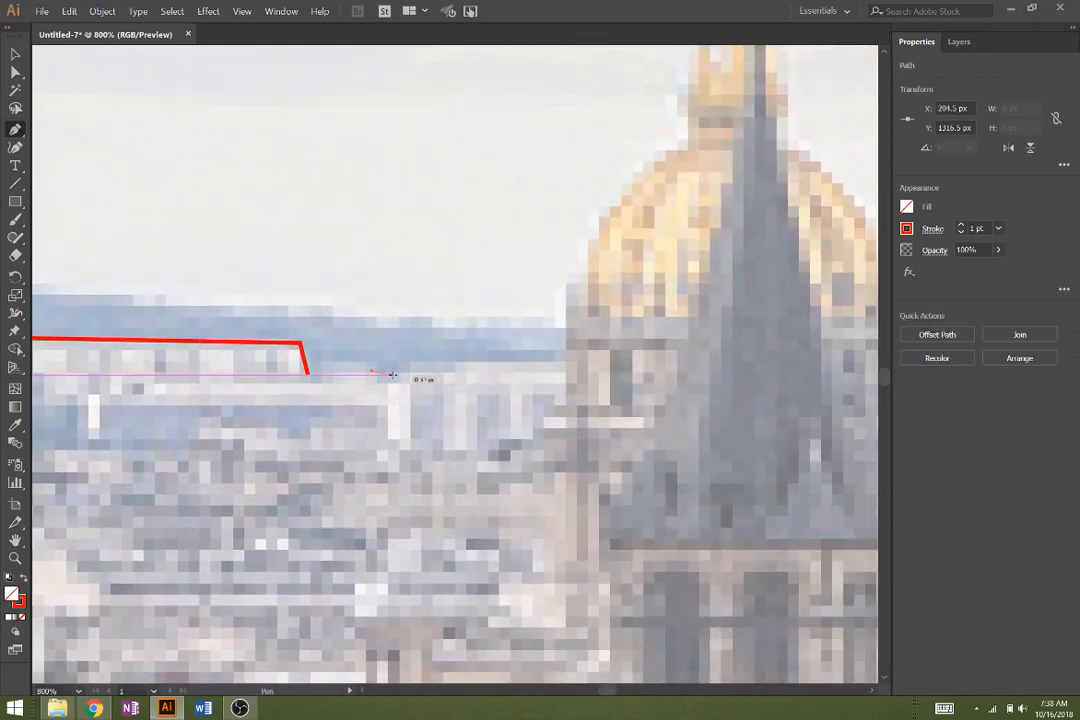
key("ctrl+z")
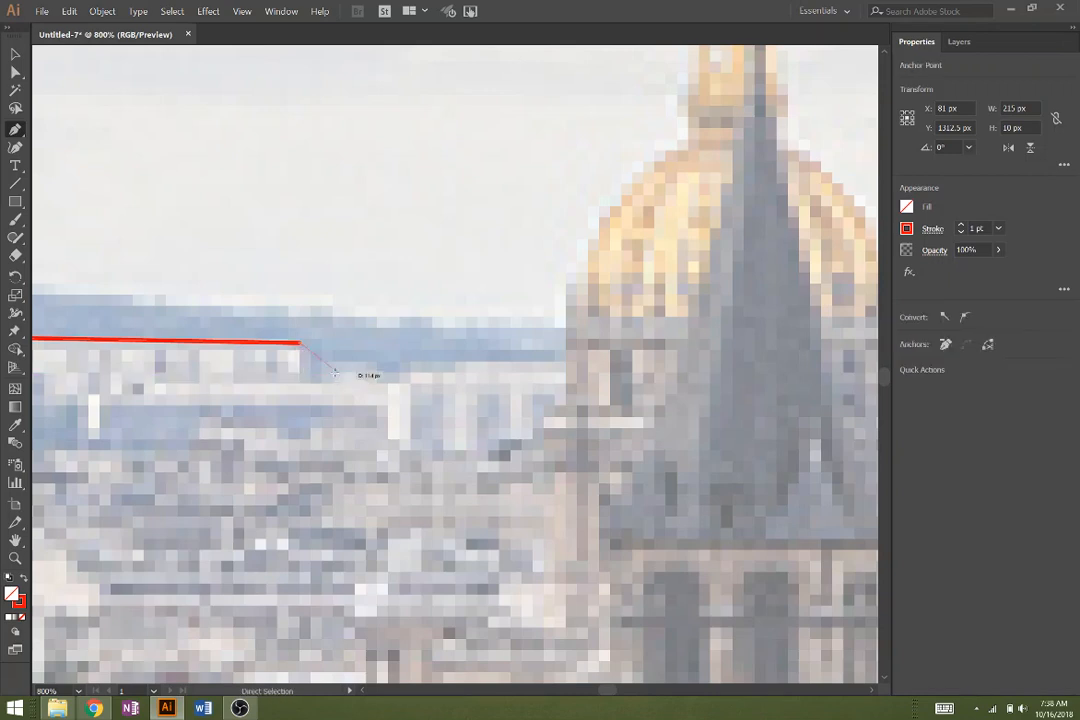
Step: Continue the skyline path down the building's end, along the rooftops and up the domed building's left wall to the dome's base
left_click(300, 371)
left_click(340, 371)
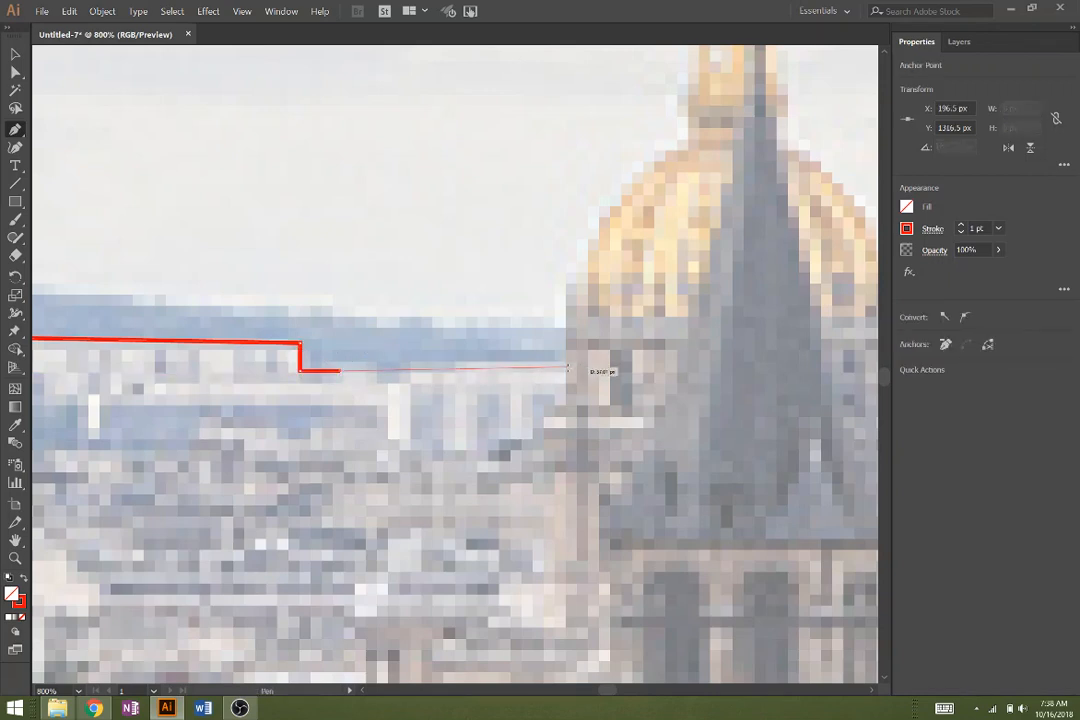
left_click(568, 367)
left_click(568, 283)
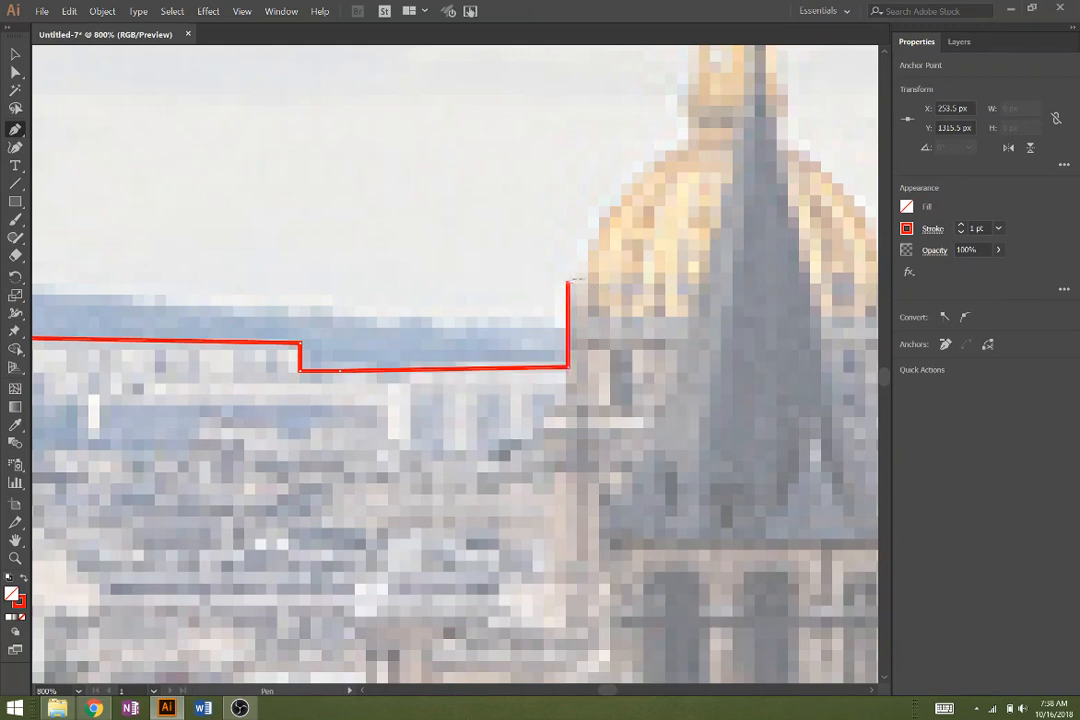
left_click(588, 283)
Step: Curve the path over the dome's left side and retract the curve handle so a straight segment rises along the lantern's left side
left_click_drag(687, 149, 792, 139)
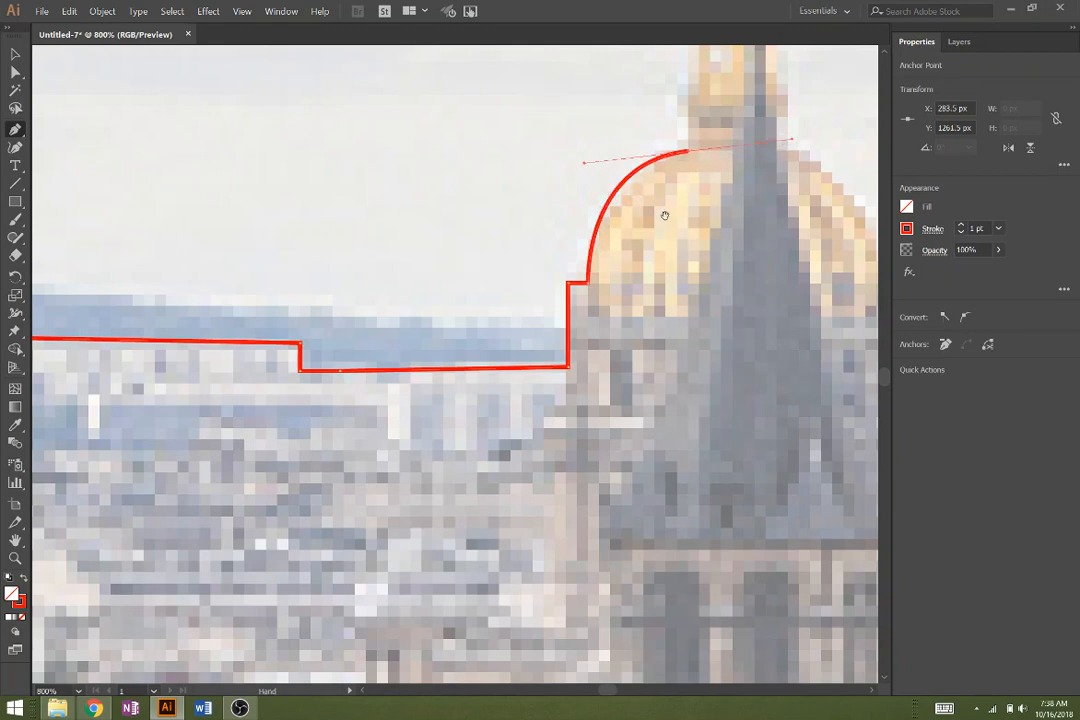
left_click_drag(665, 217, 634, 423)
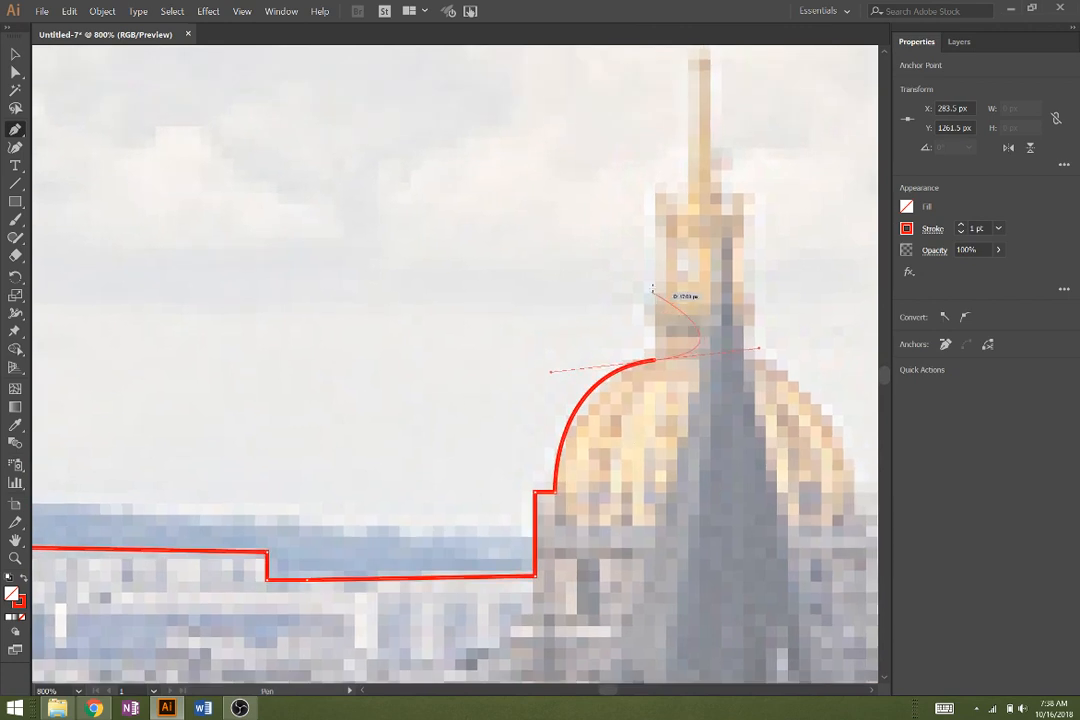
left_click(655, 197)
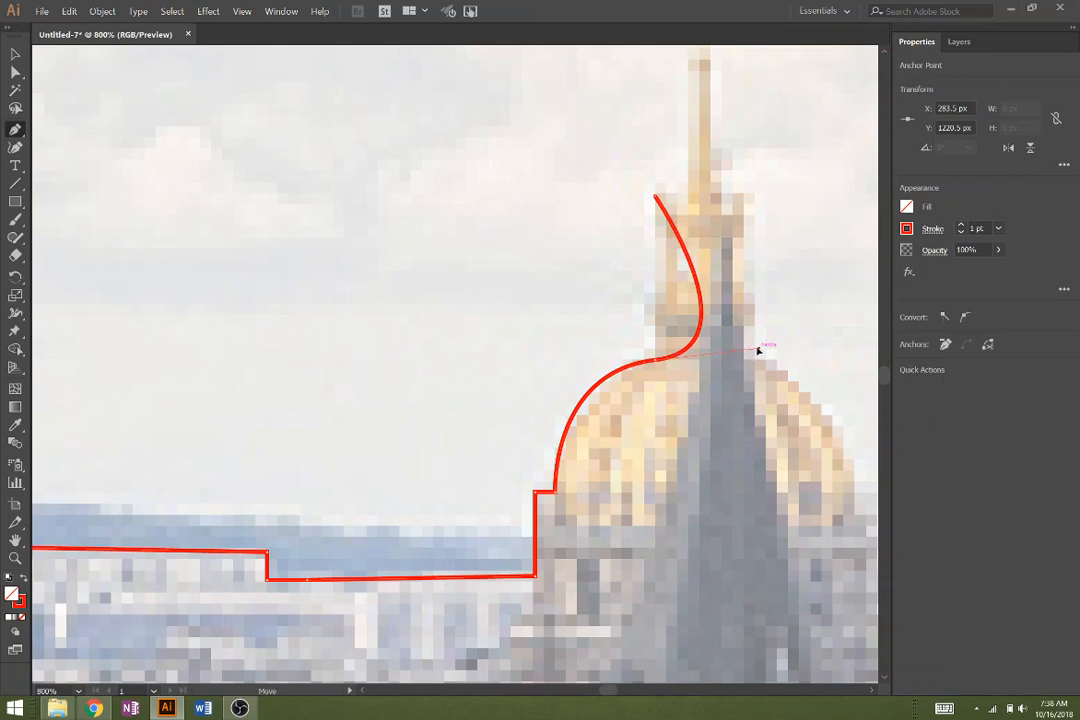
left_click_drag(758, 350, 657, 361)
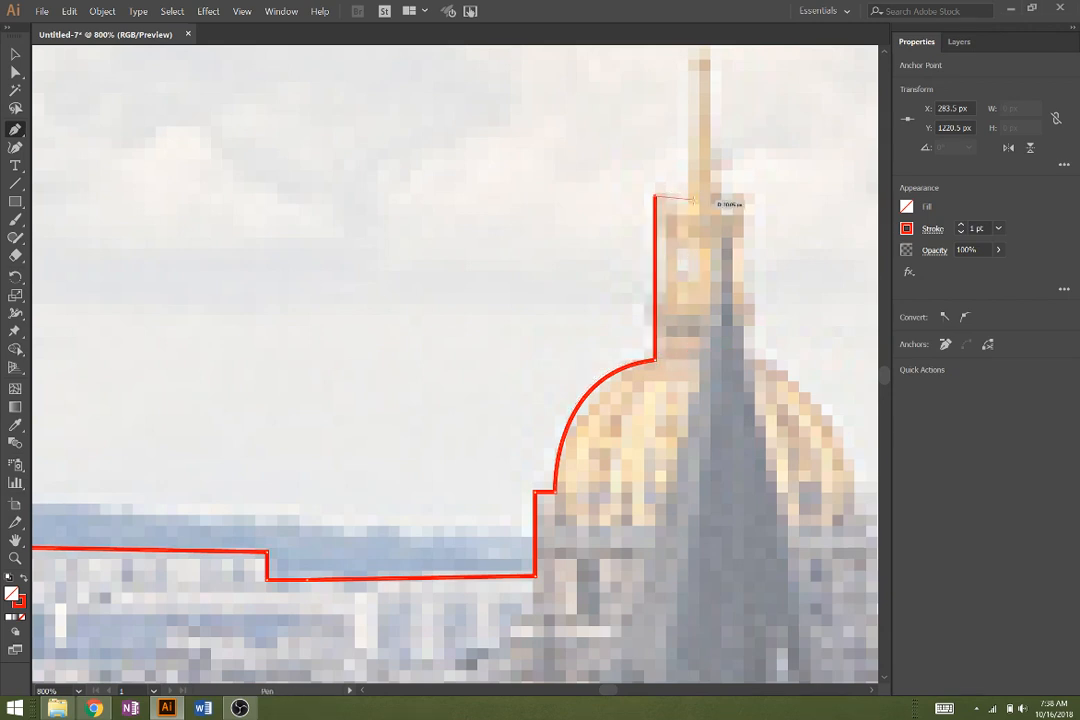
left_click(690, 196)
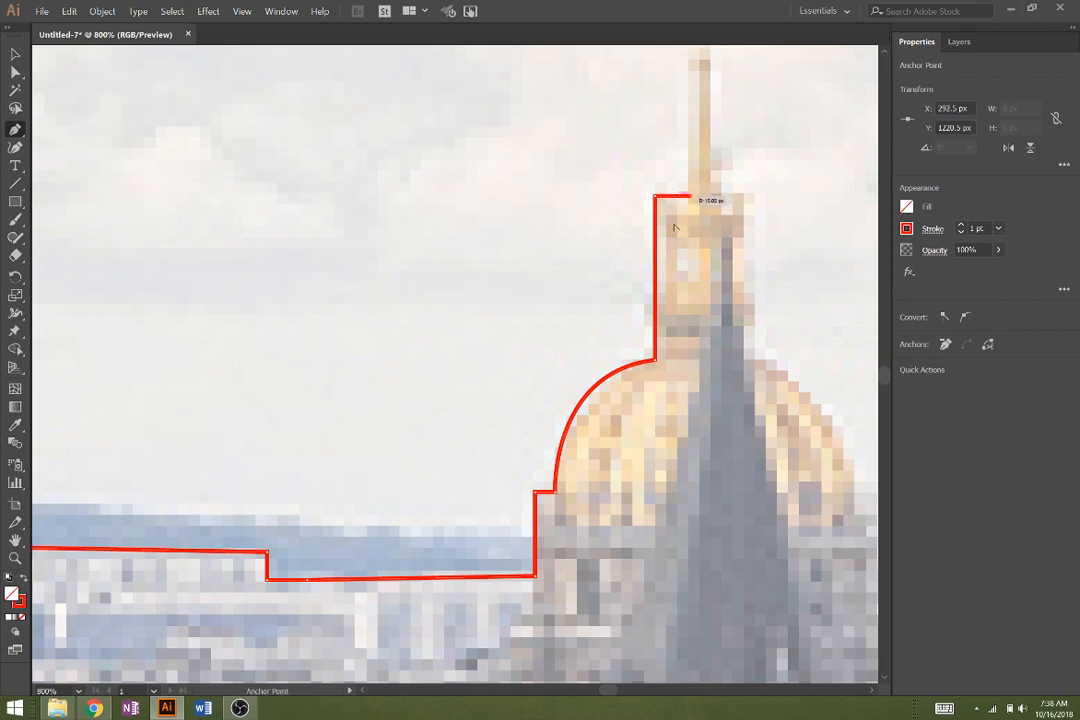
key("alt+space")
left_click(694, 156)
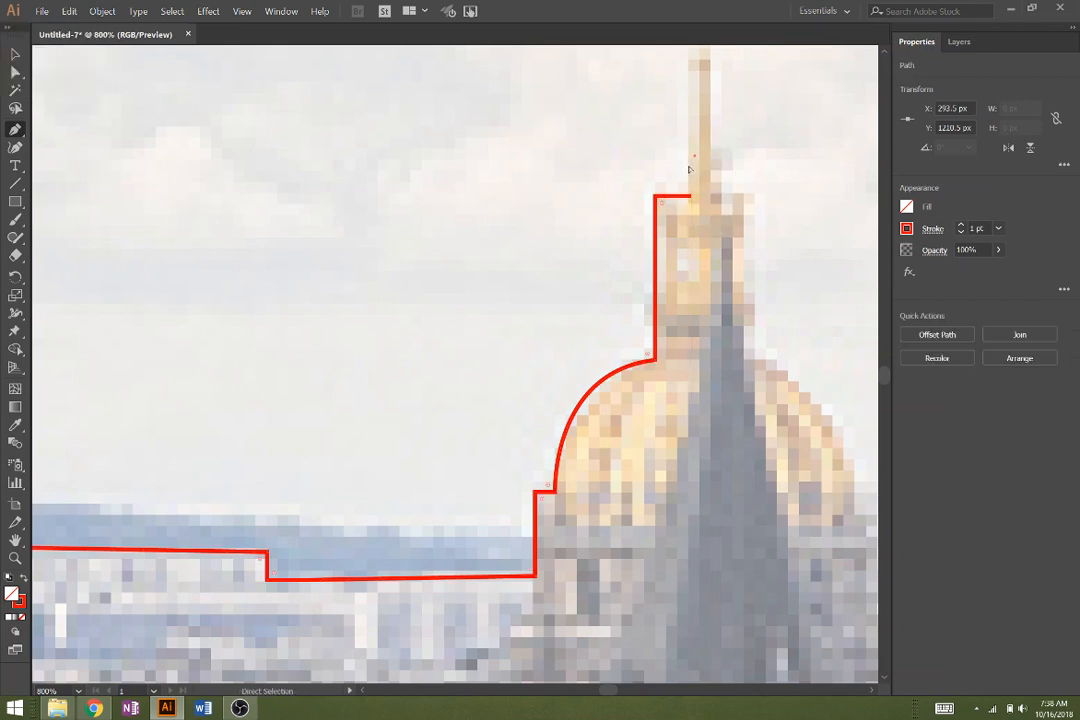
key("ctrl+z")
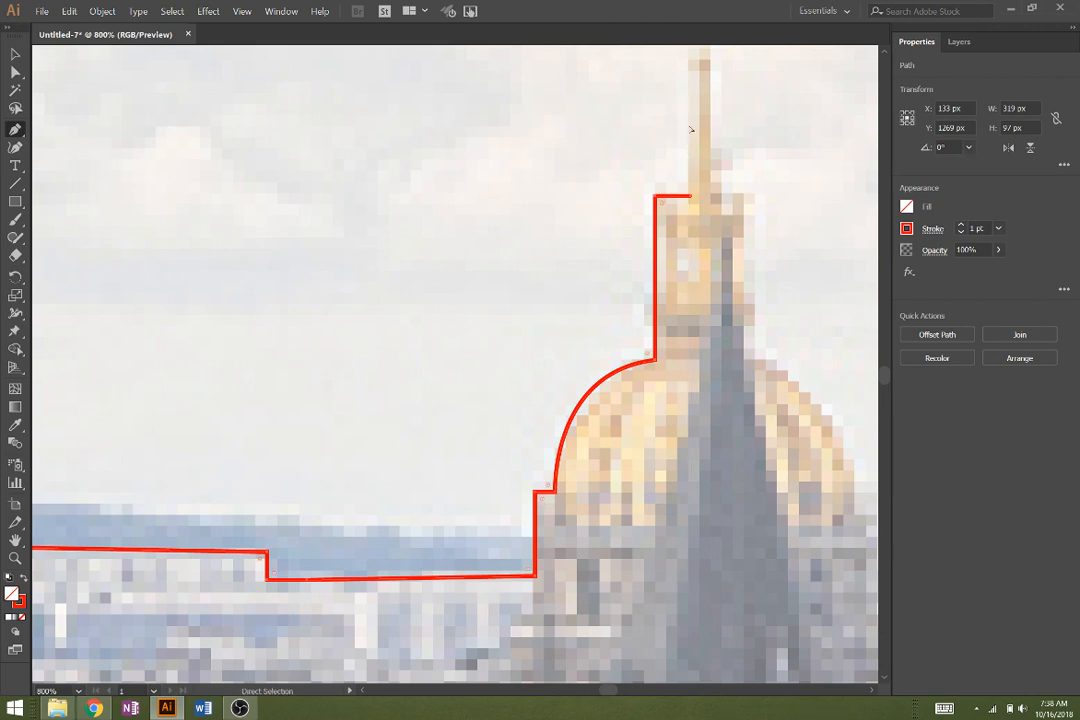
left_click(688, 195)
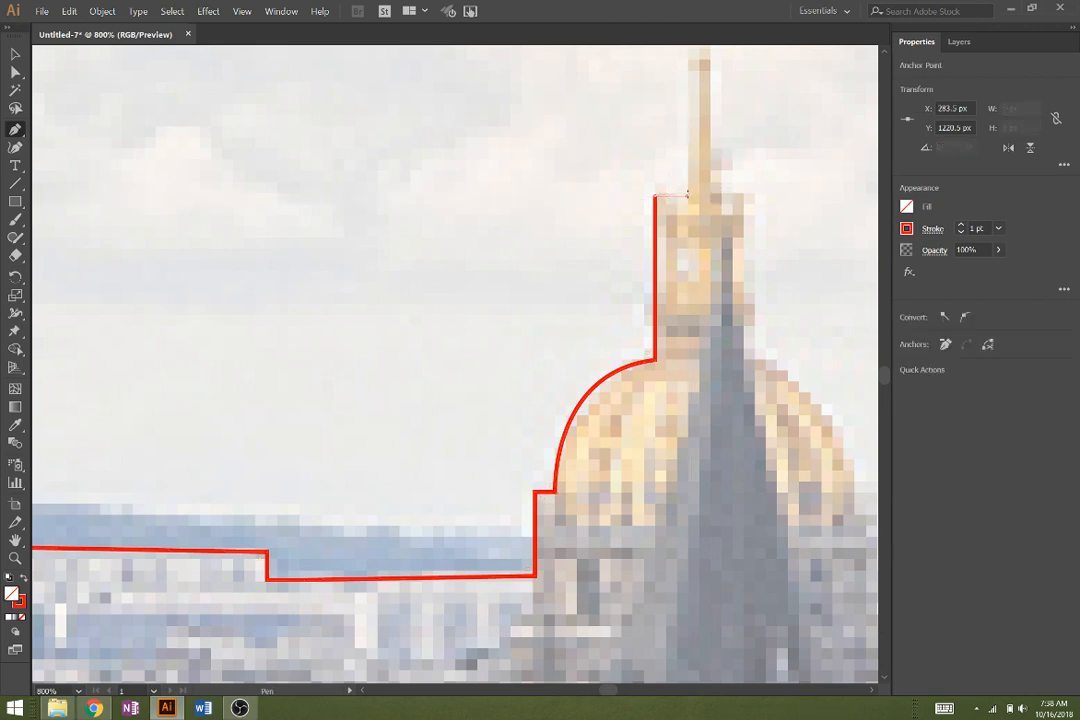
Step: Trace the lantern's top and the spire above it with straight segments, ending at the lantern's upper right corner
left_click(688, 195)
left_click_drag(688, 195, 607, 381)
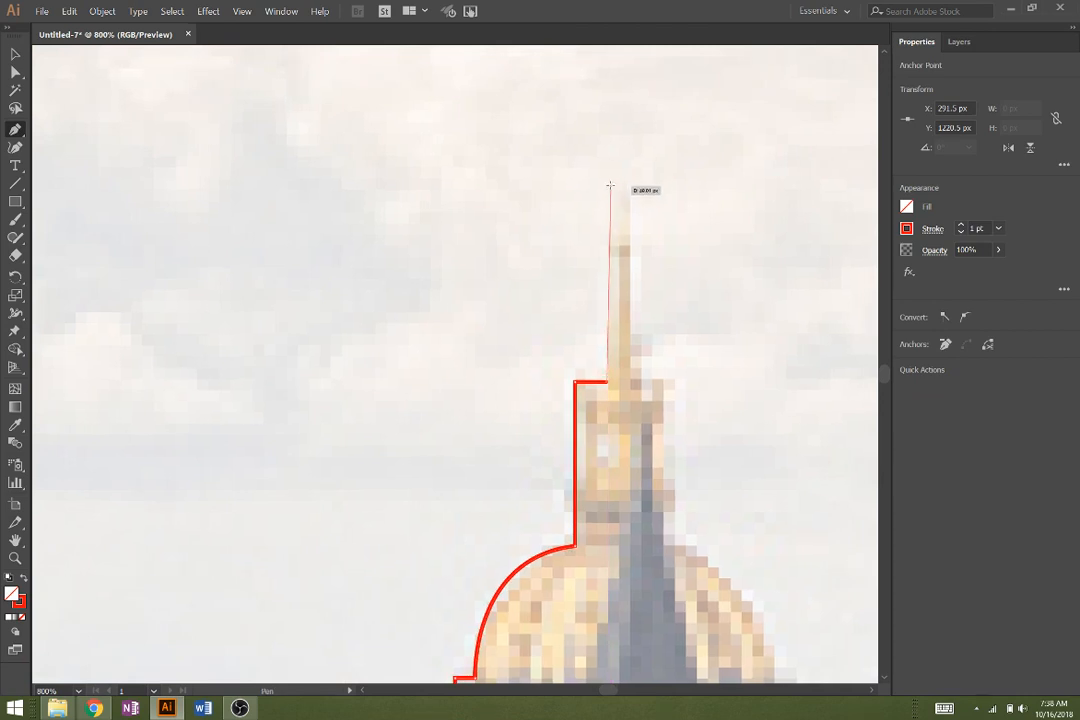
left_click(610, 185)
left_click(630, 185)
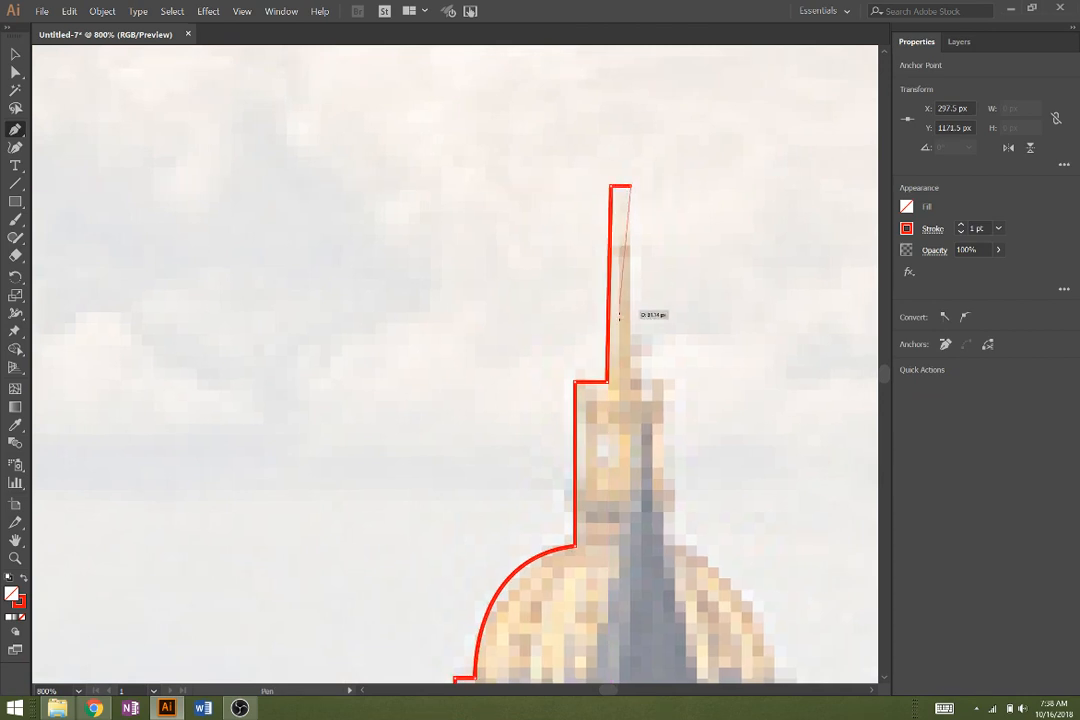
left_click(638, 375)
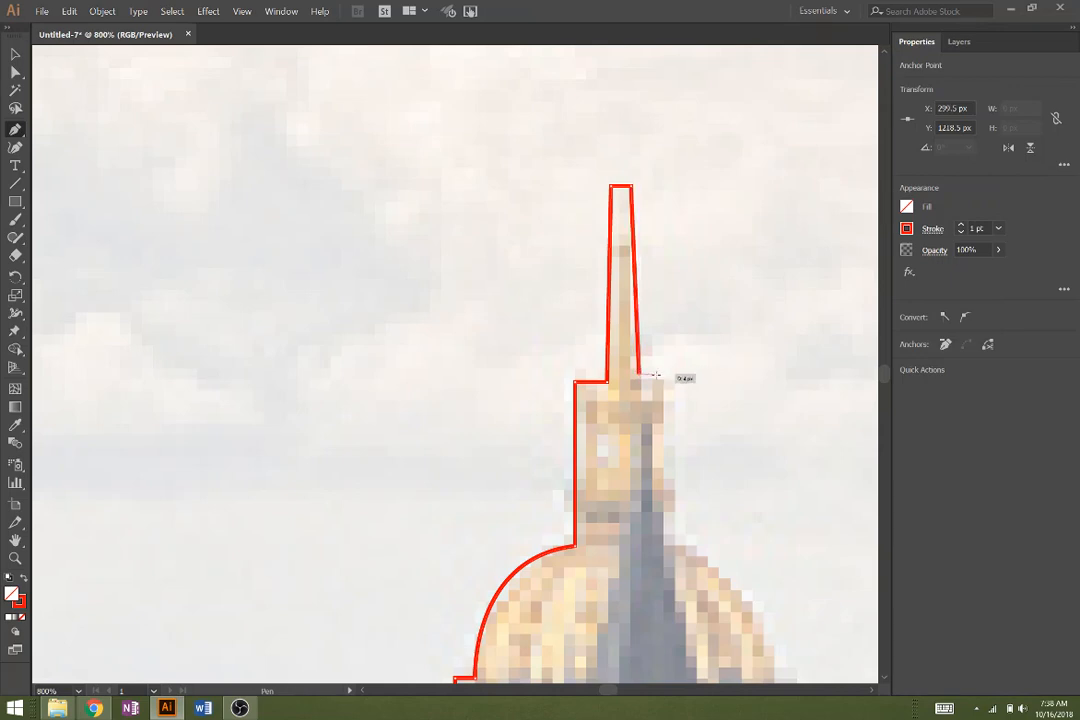
key("ctrl+z")
left_click(640, 378)
left_click(670, 378)
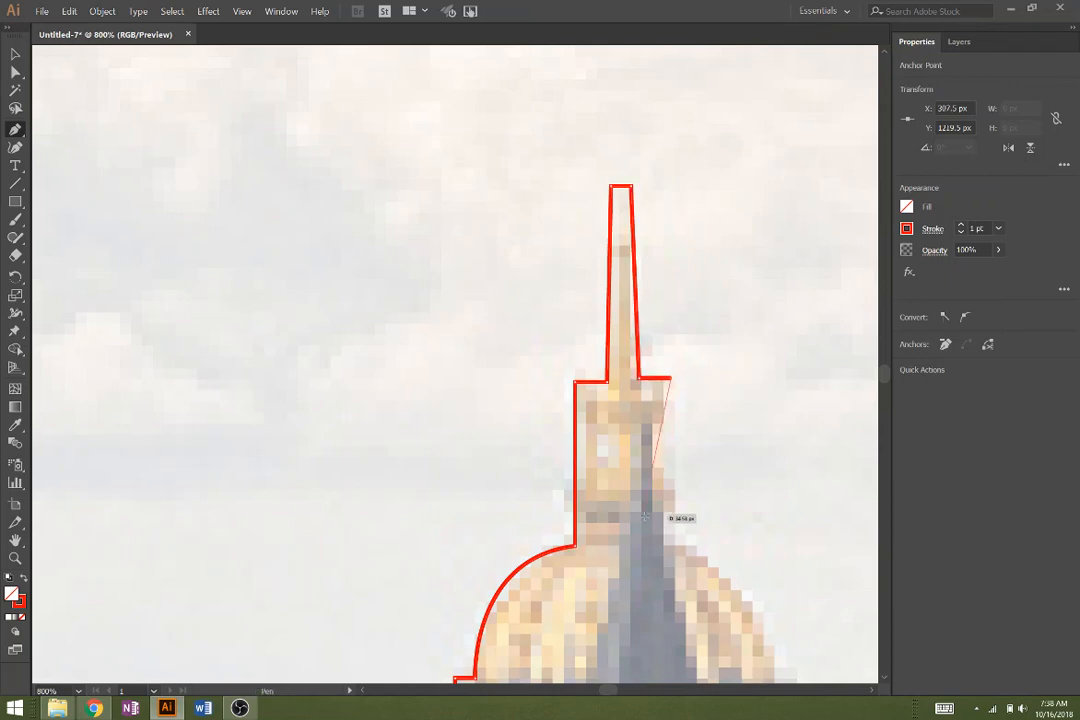
Step: Trace the lantern's right side down to the dome and curve the path over the dome's right side to its base
left_click(674, 538)
left_click_drag(637, 470, 509, 224)
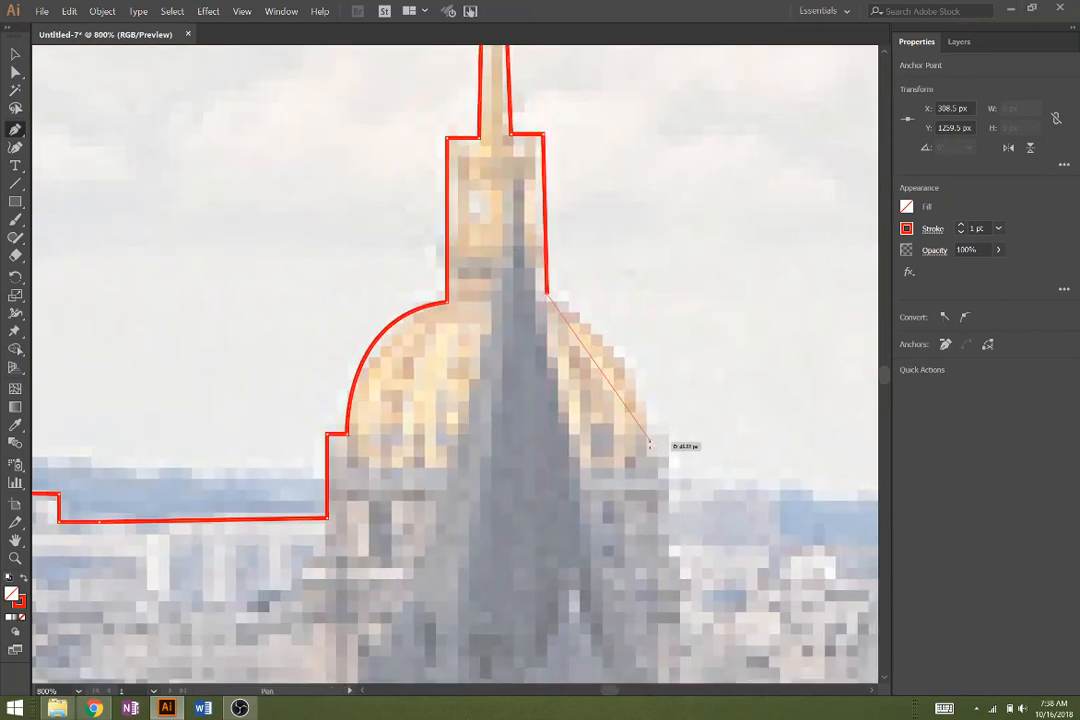
mouse_move(650, 444)
left_mouse_down()
mouse_move(644, 489)
mouse_move(662, 563)
left_mouse_up()
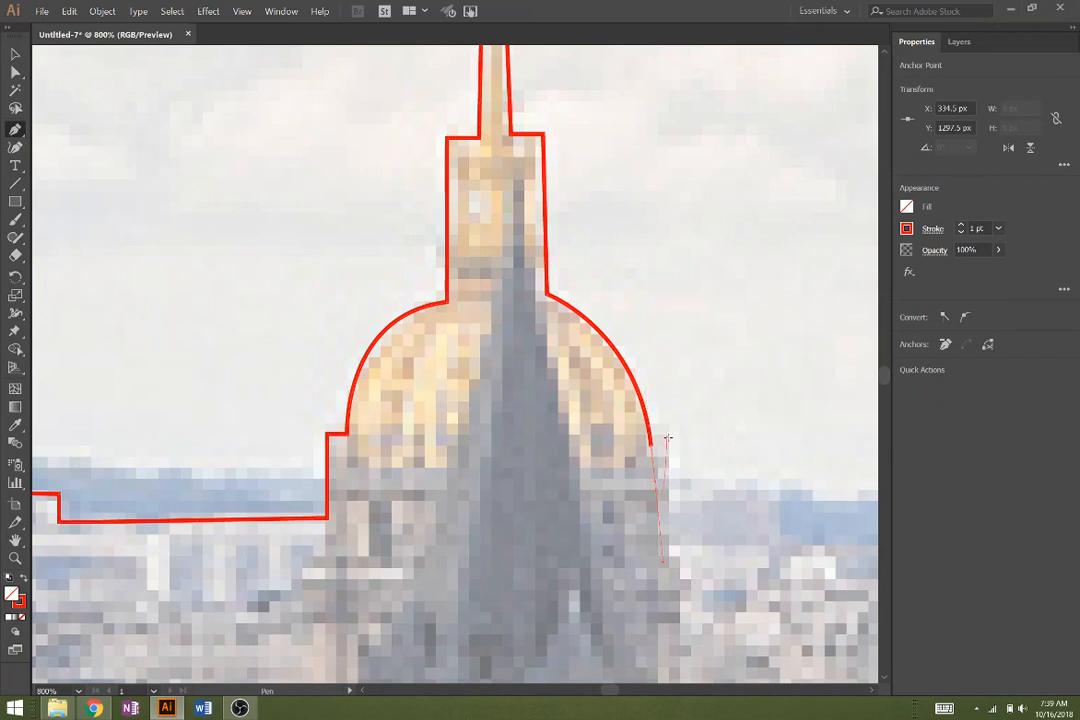
Step: Add a straight, level ledge at the dome's right base with a sharp corner, and run the path down the wall to the rooftops
left_click_drag(667, 438, 663, 568)
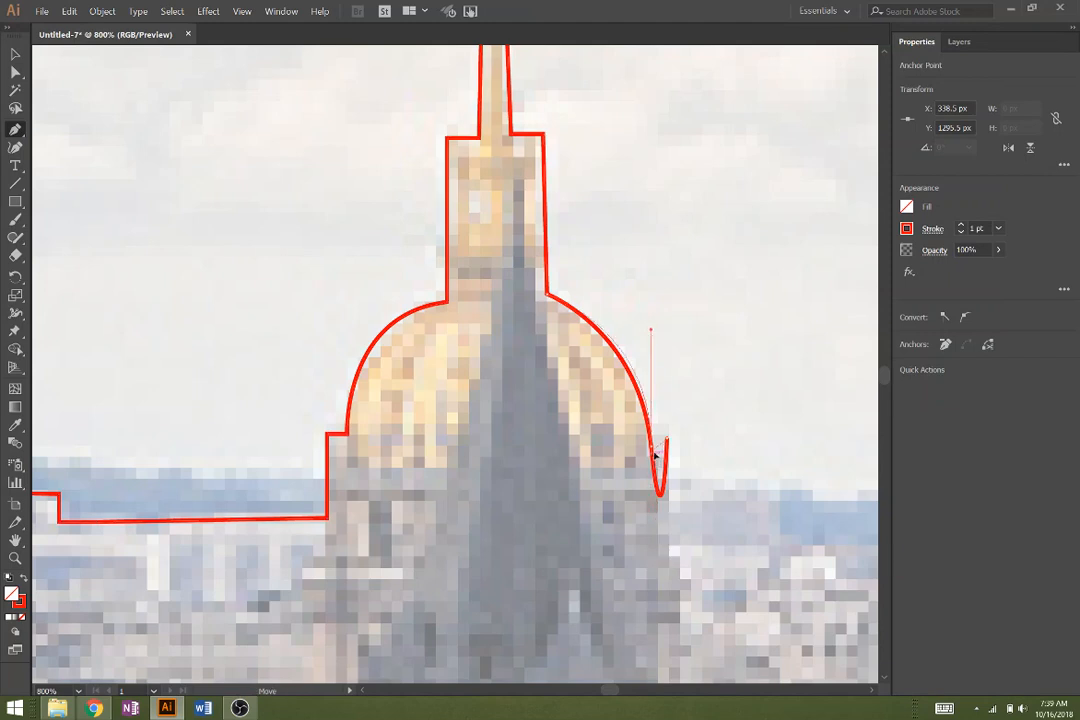
left_click_drag(653, 448, 654, 452)
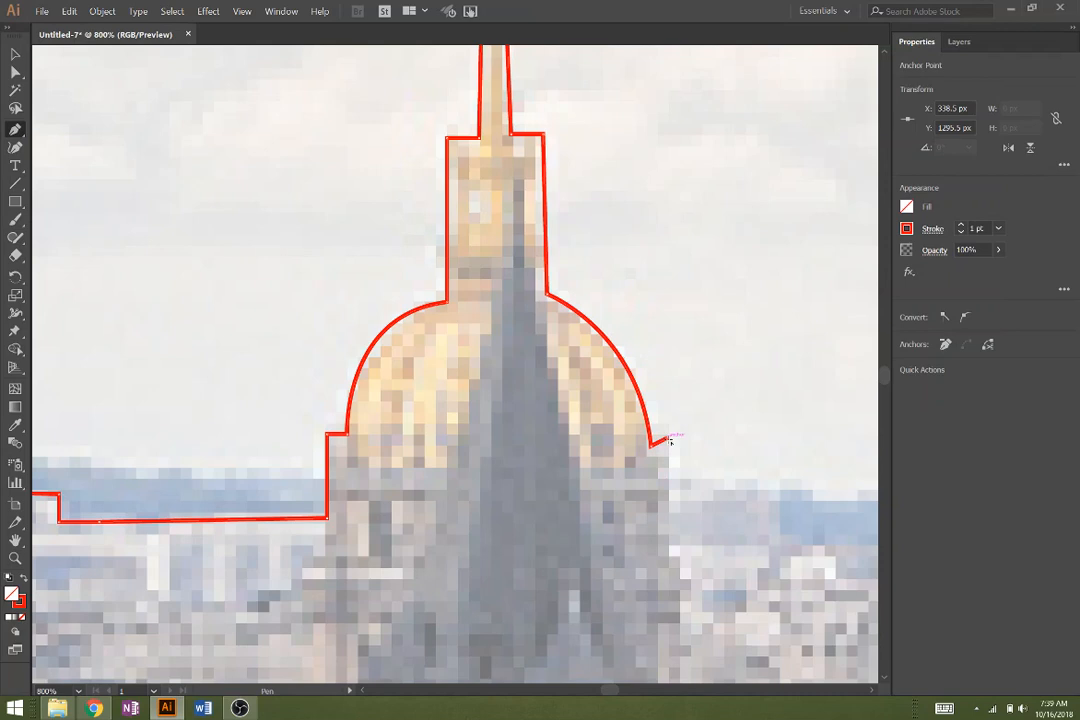
key("ctrl")
left_click_drag(667, 438, 670, 450)
left_click(668, 506)
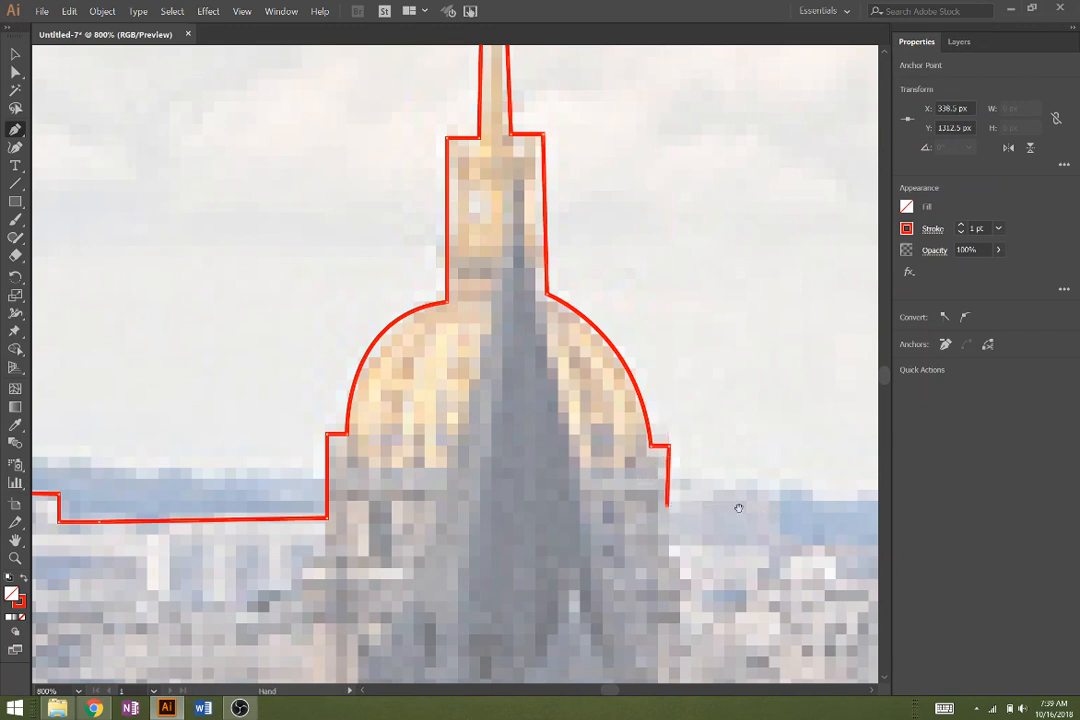
key("ctrl+z")
left_click(669, 537)
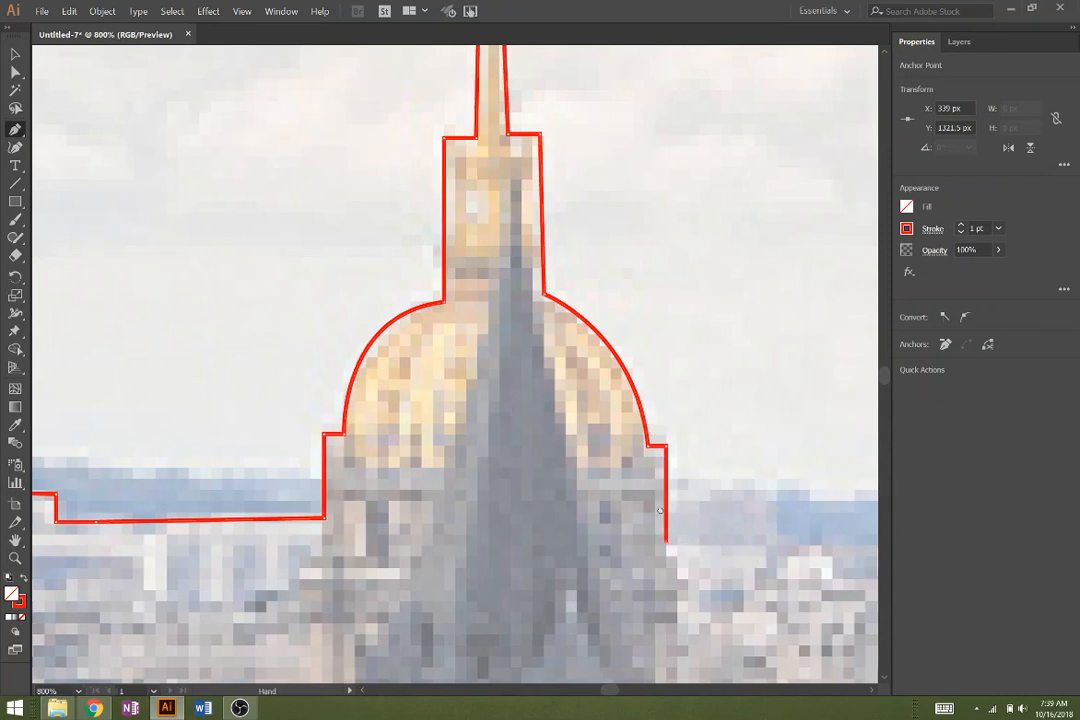
Step: Continue the path along the white roof beside the dome, down its end and over the small roof with a rounded left shoulder
left_click_drag(669, 537, 295, 292)
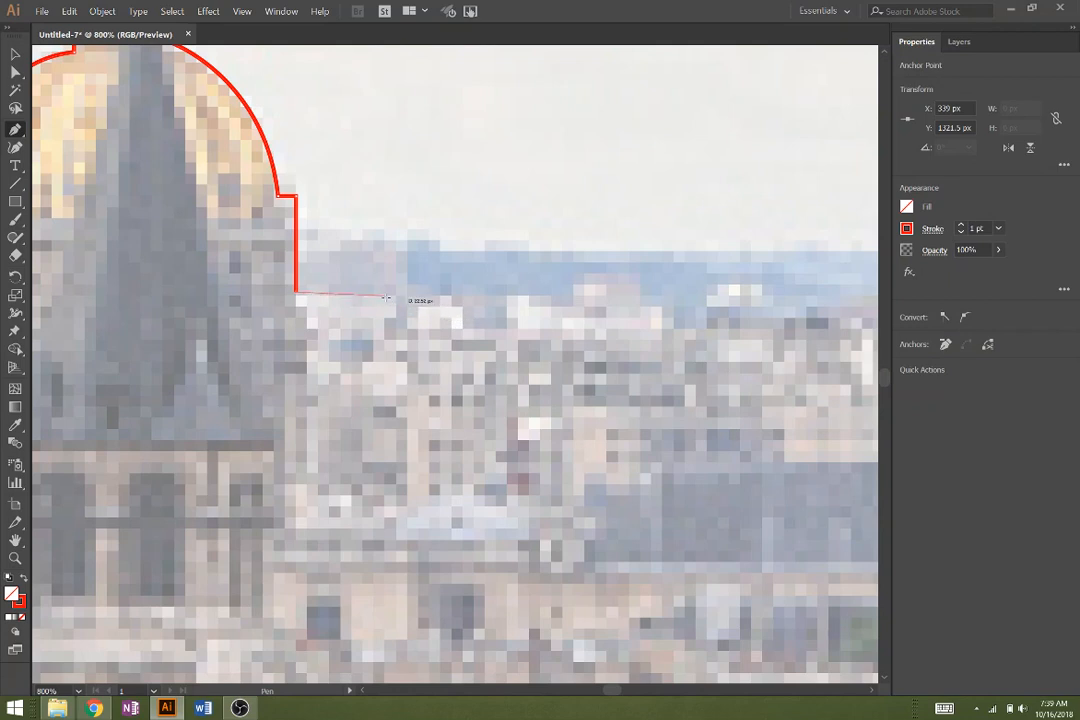
left_click(398, 294)
left_click(398, 322)
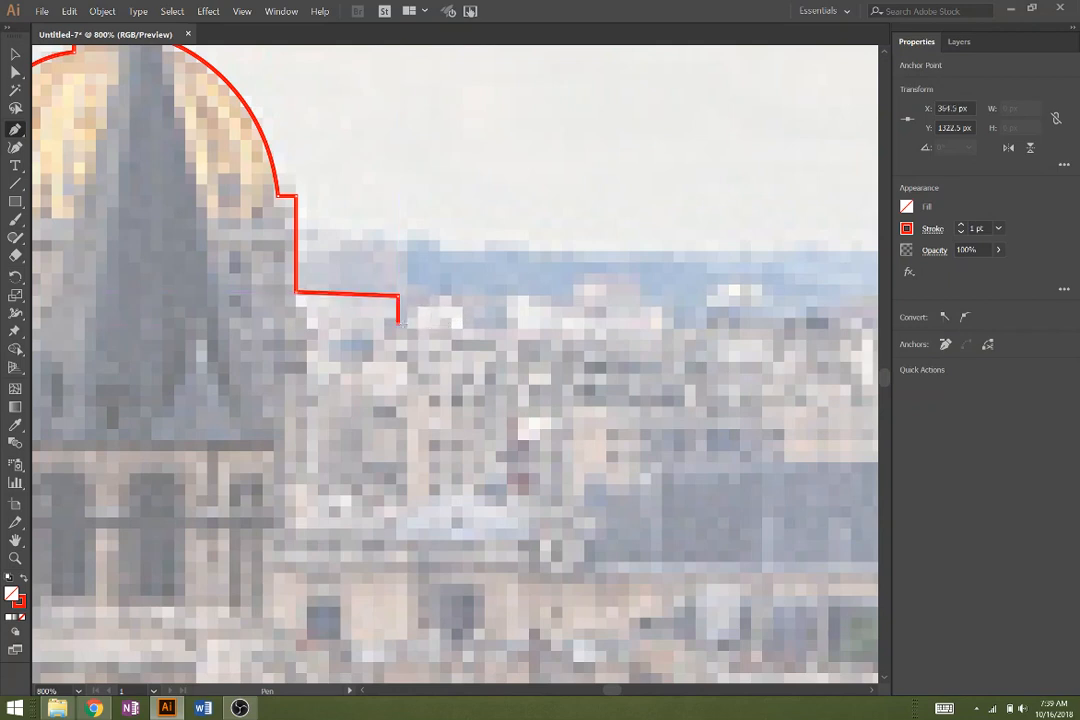
left_click_drag(420, 300, 444, 299)
left_click(455, 296)
left_click(461, 323)
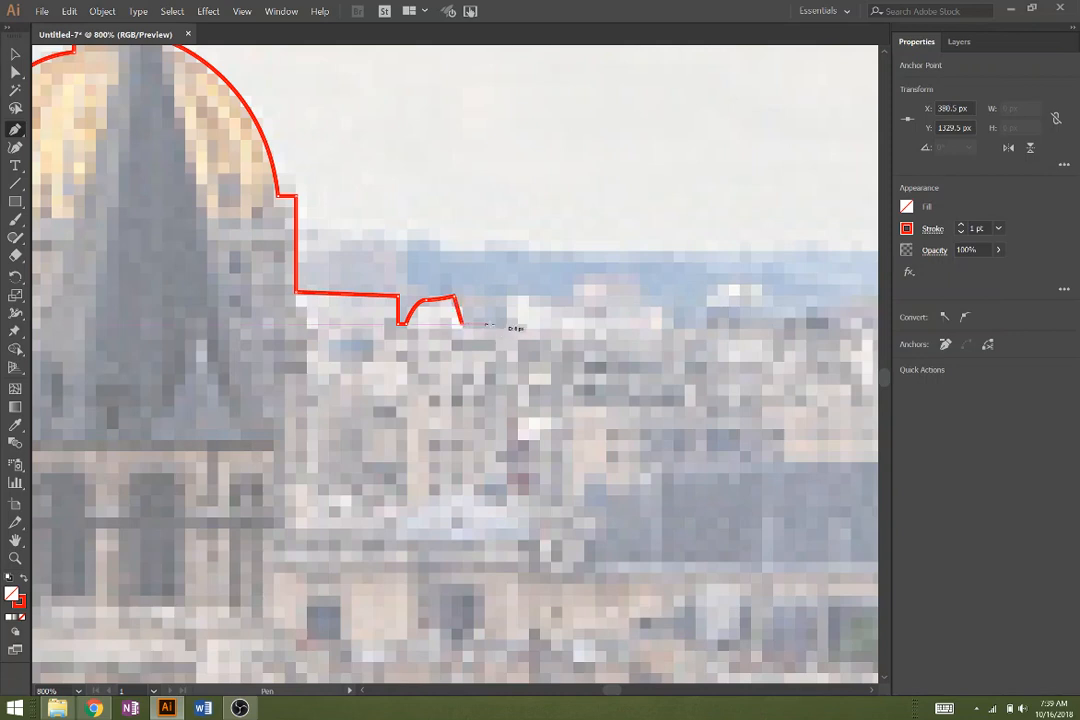
Step: Trace the low gap and the flat white roof, then go up, across and down the raised roof with a sloping left side
left_click(510, 327)
left_click(507, 299)
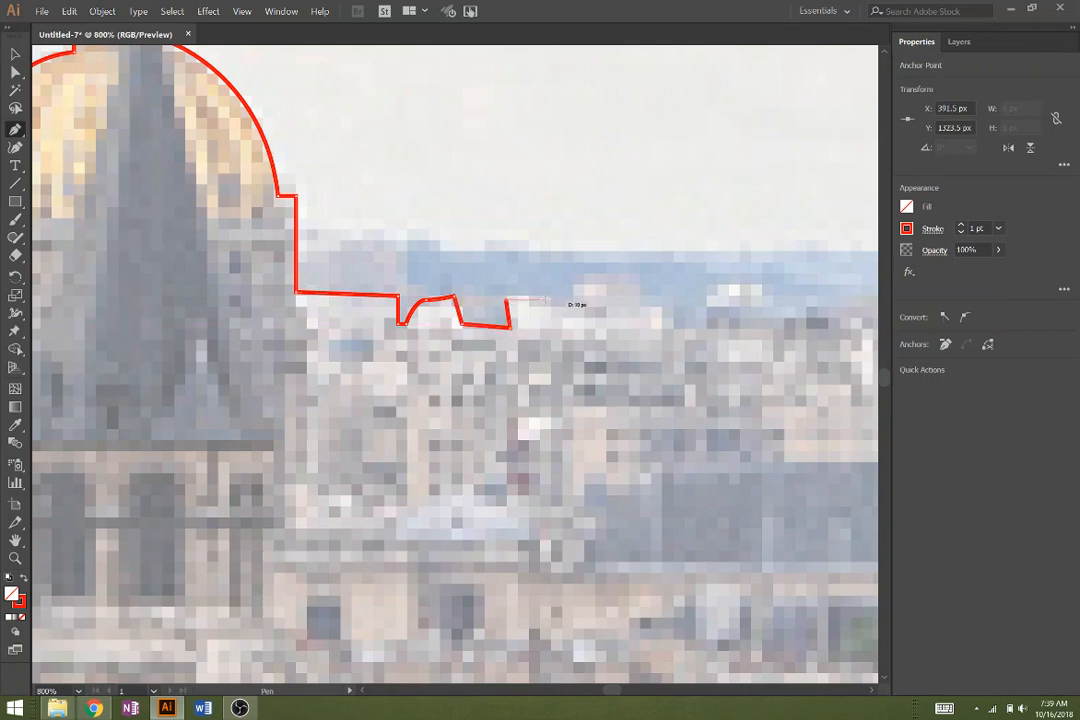
left_click(566, 299)
left_click(637, 275)
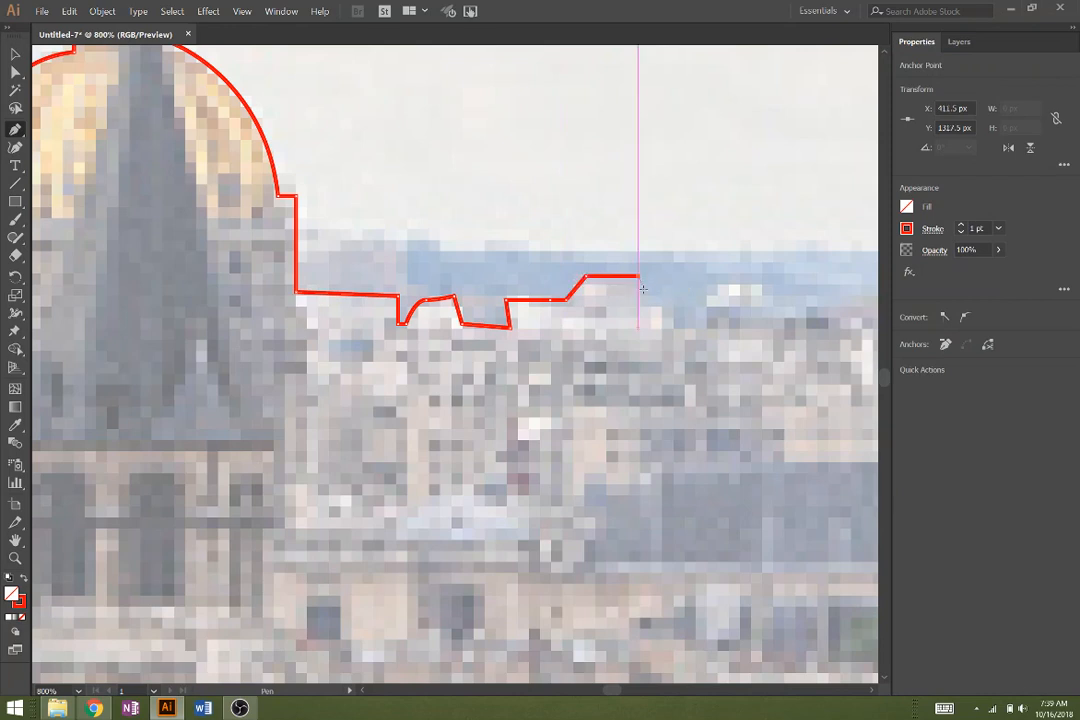
left_click(640, 299)
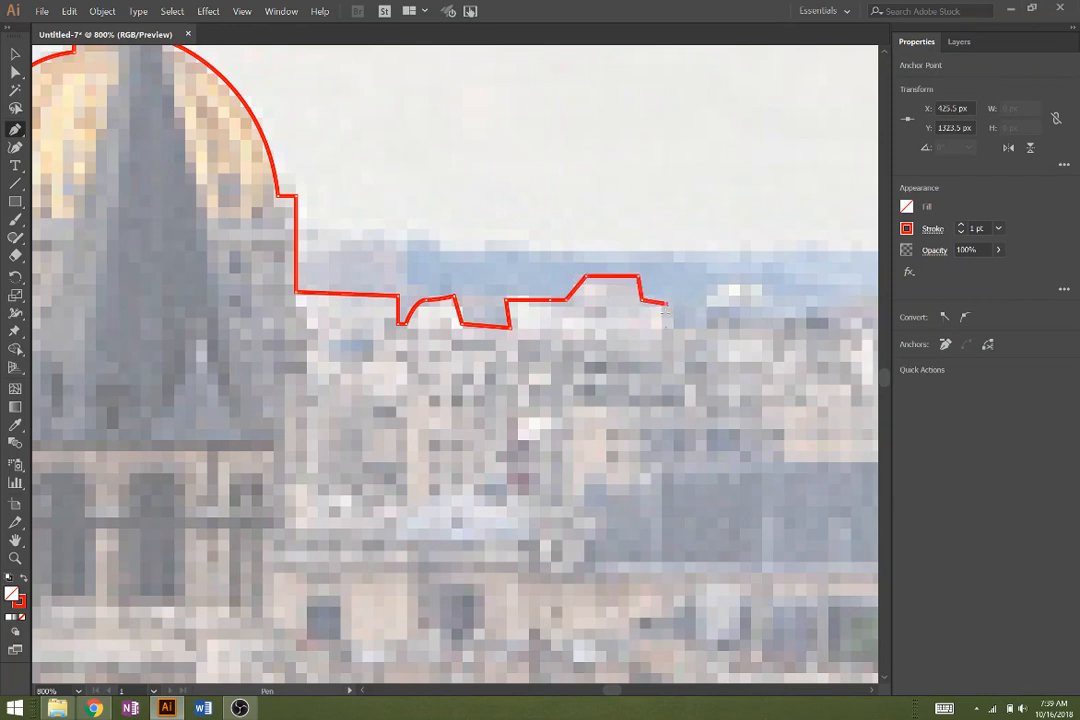
Step: Step the path down to the low roofline and over the small stepped white roof, ending with a slope down its right side
left_click(697, 320)
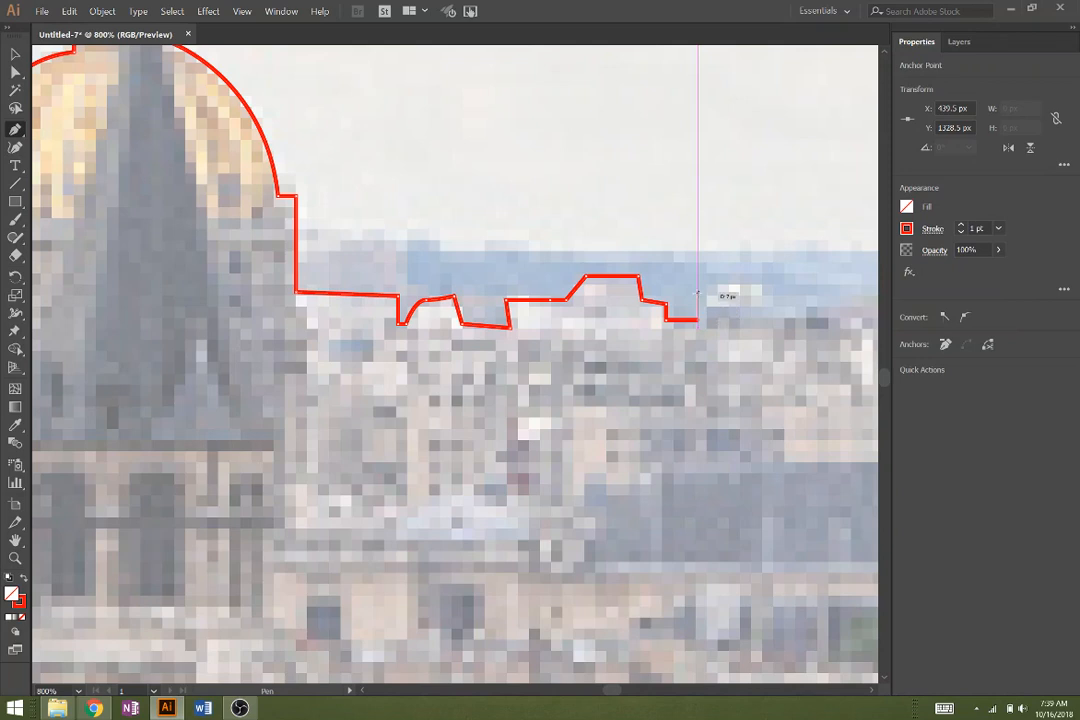
left_click(712, 291)
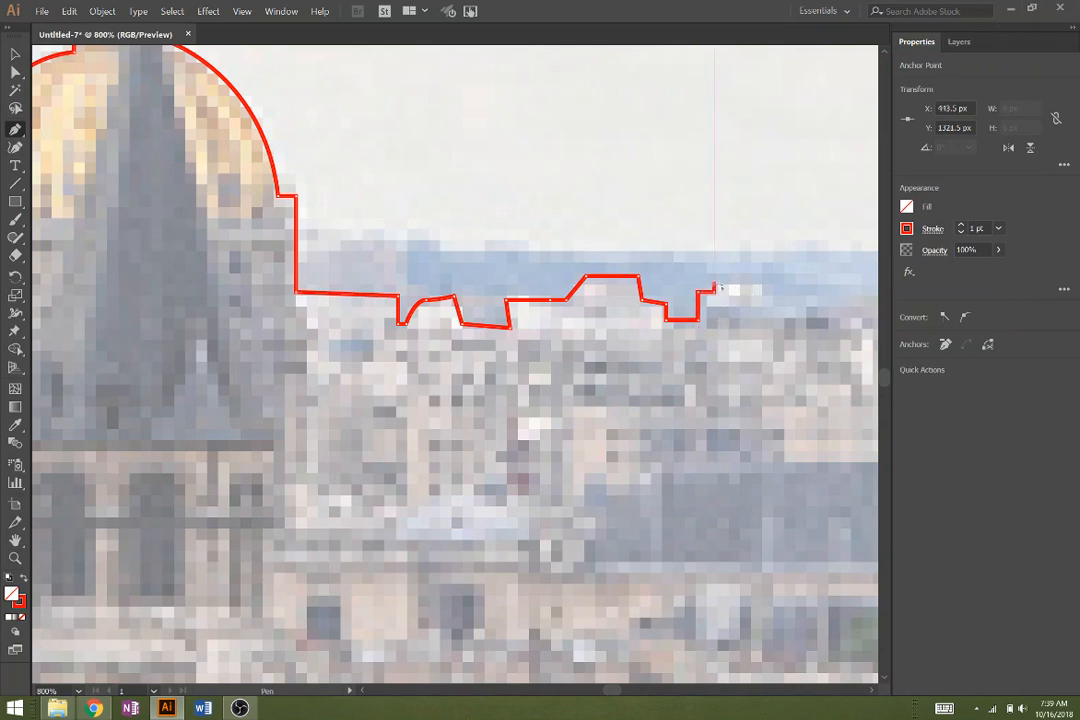
left_click(714, 284)
left_click(740, 284)
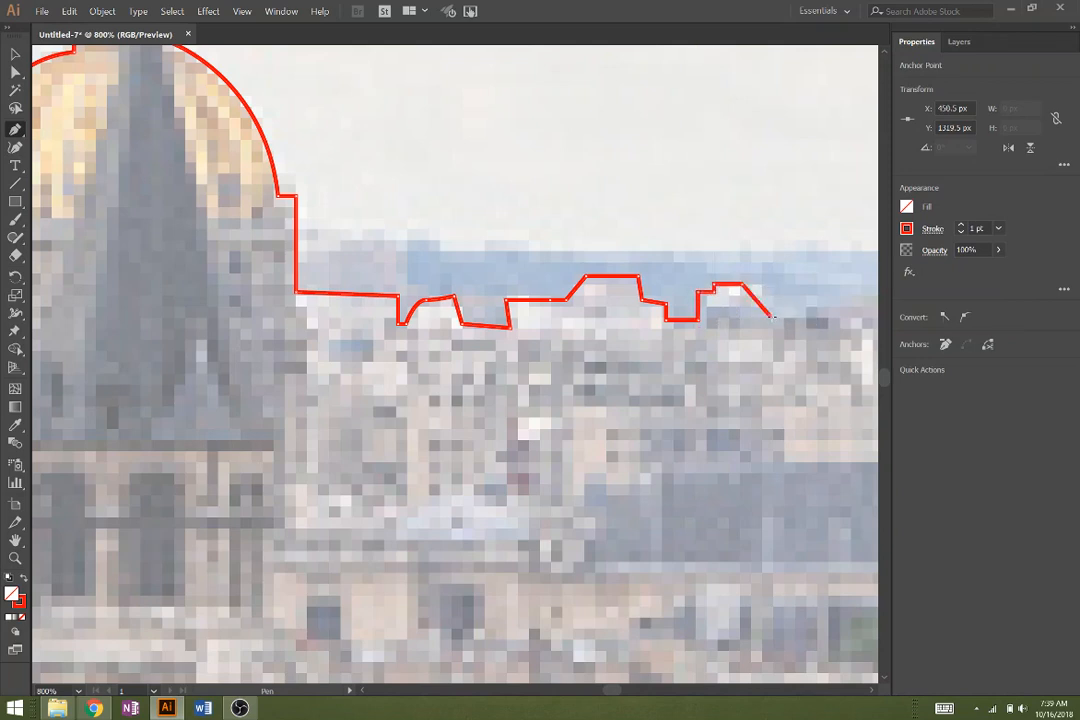
Step: Trace the low rooftops and the long pinkish building, then run the path up the left wall of the tall pale building
left_click_drag(792, 356, 173, 349)
left_click_drag(422, 362, 499, 420)
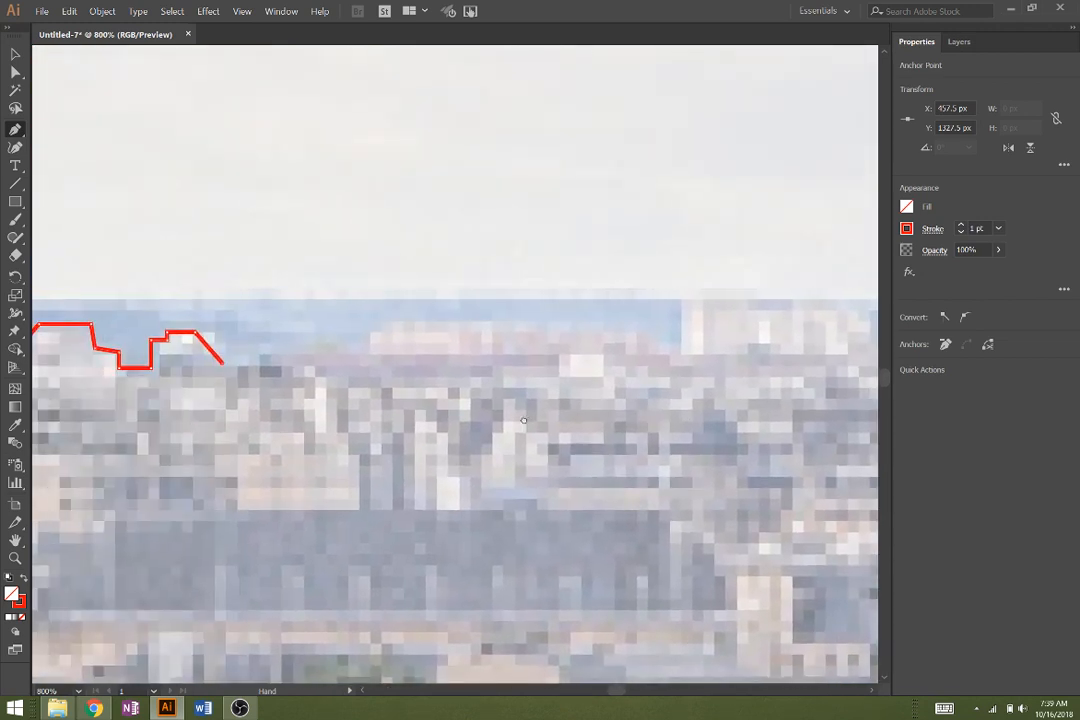
left_click(366, 357)
left_click(373, 328)
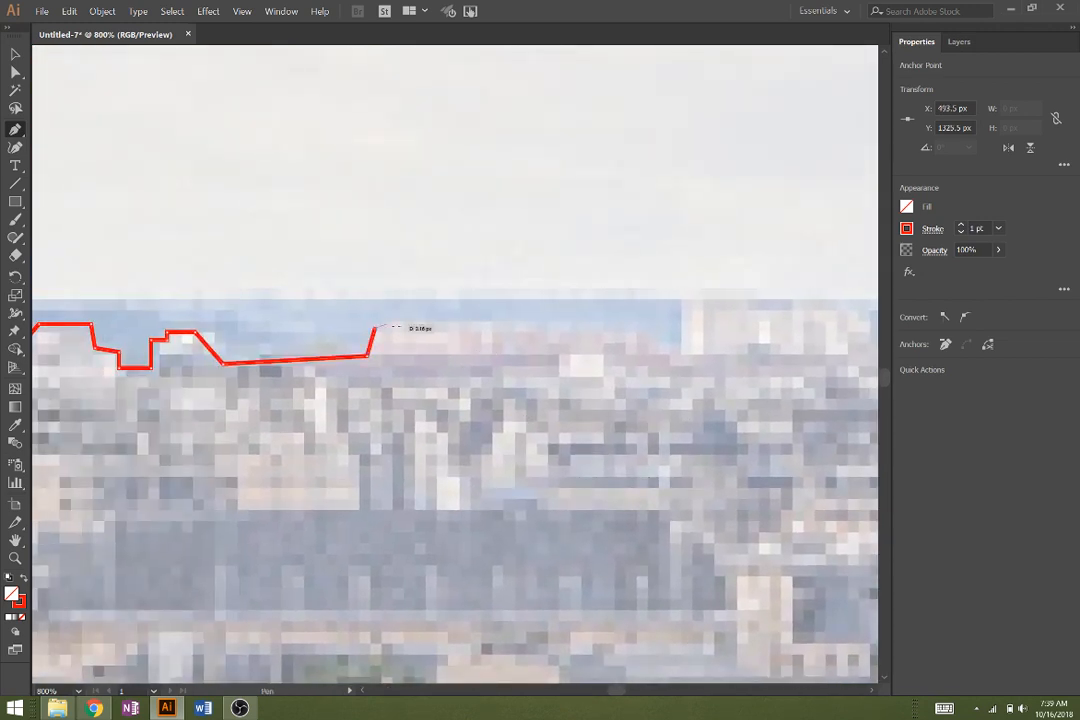
left_click(615, 328)
left_click(655, 342)
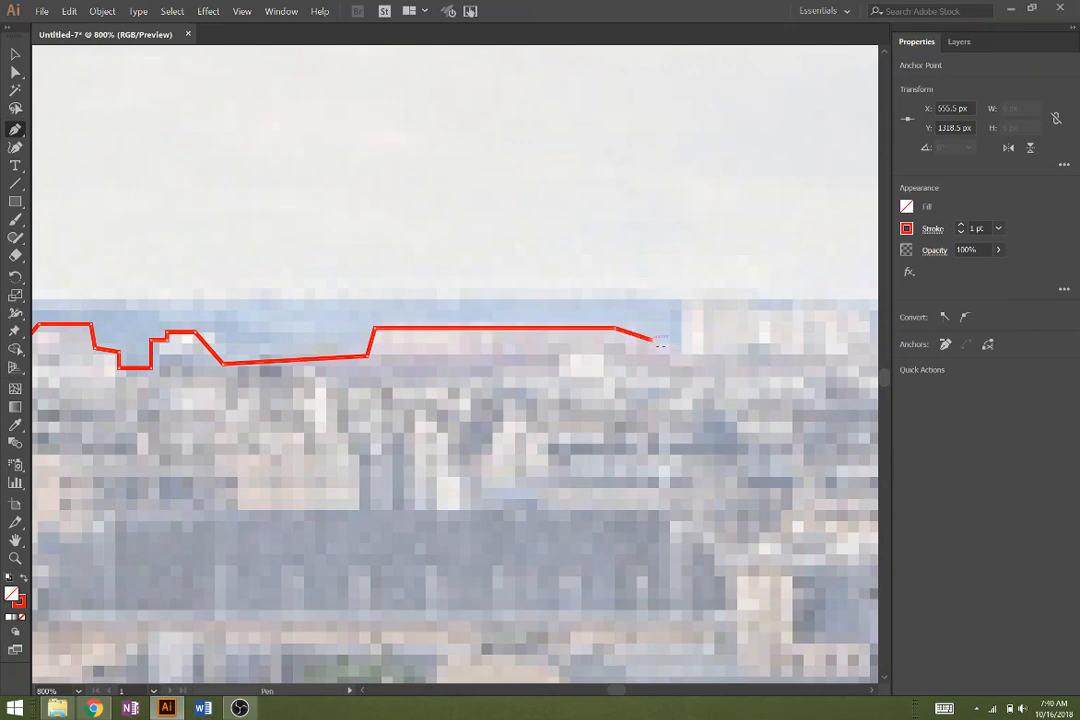
left_click(690, 292)
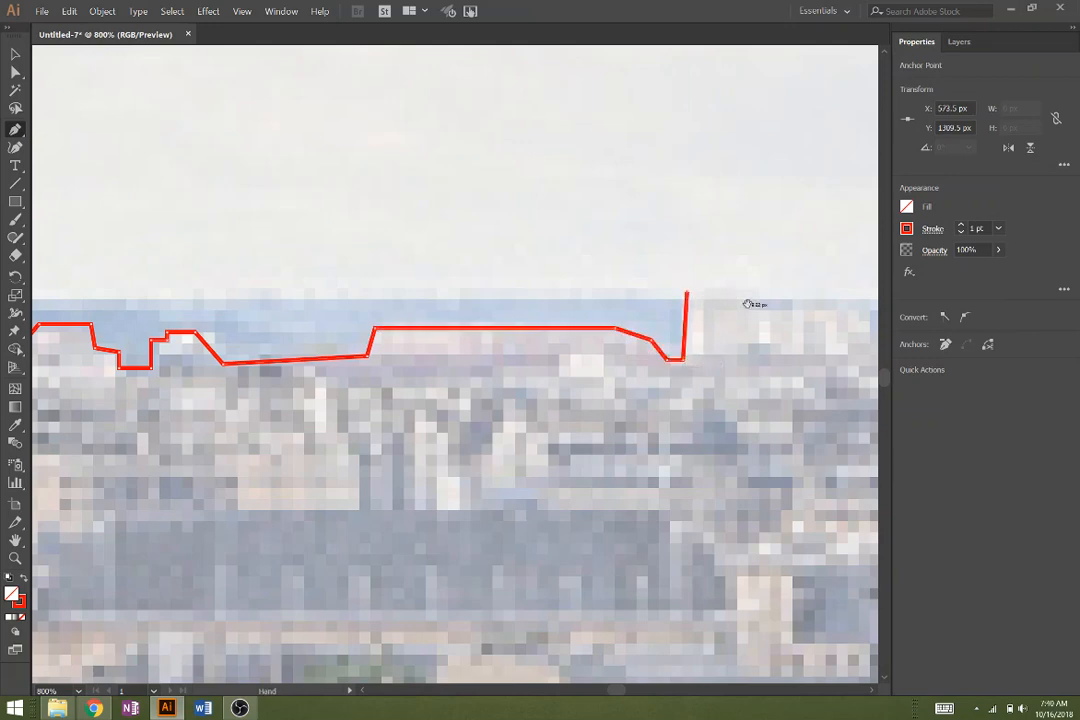
Step: Trace over the tall pale building, along the low rooftops and the gently rising roof to the foot of the Eiffel Tower
left_click_drag(745, 301, 179, 279)
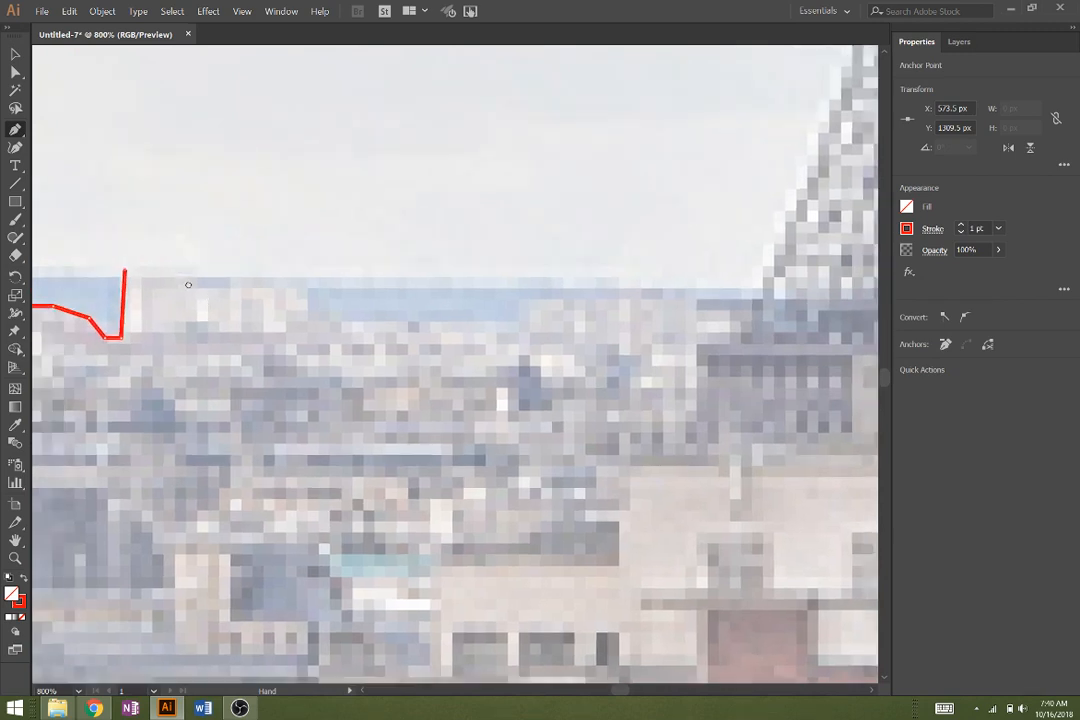
left_click(305, 278)
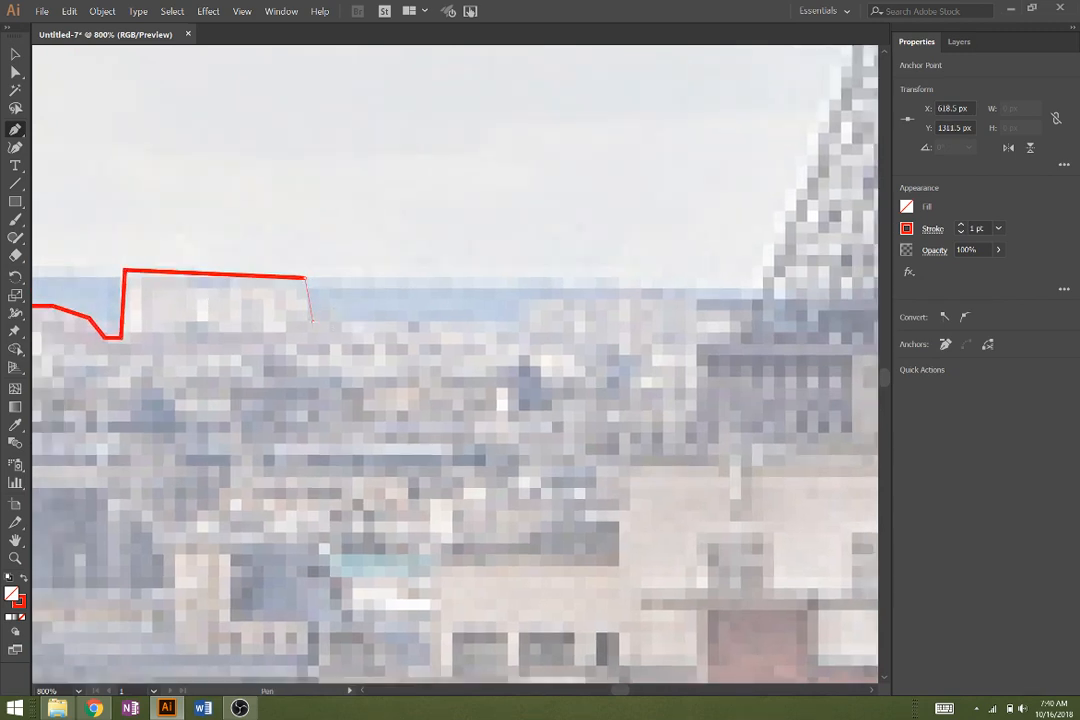
left_click(312, 322)
left_click(519, 322)
left_click(519, 307)
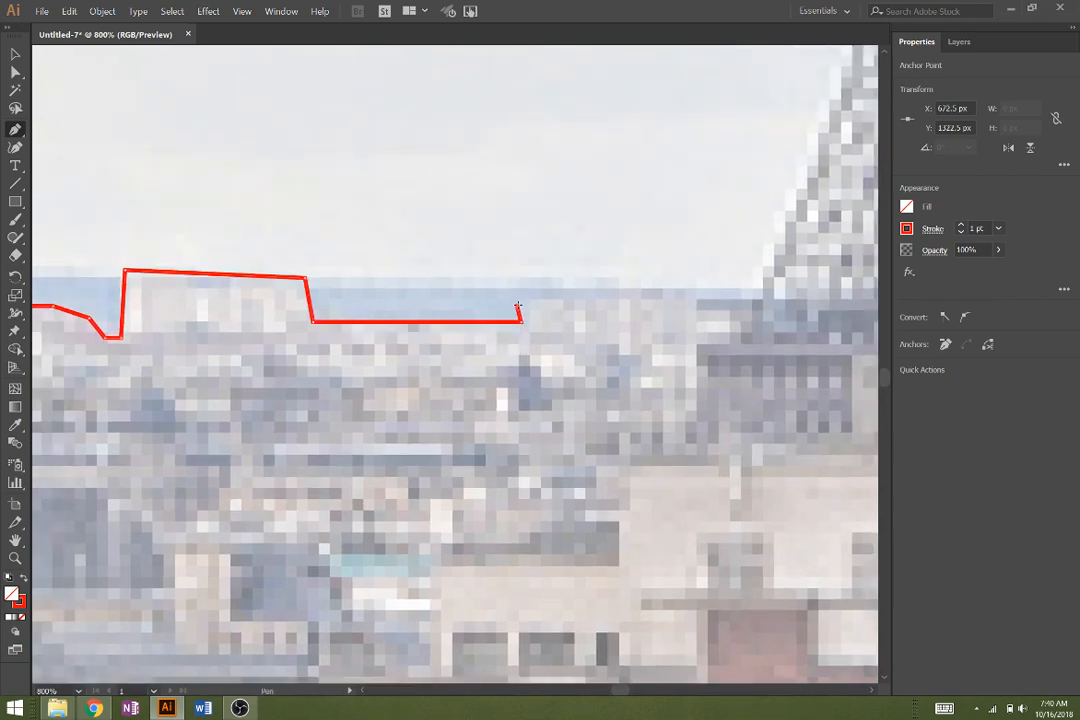
left_click(684, 294)
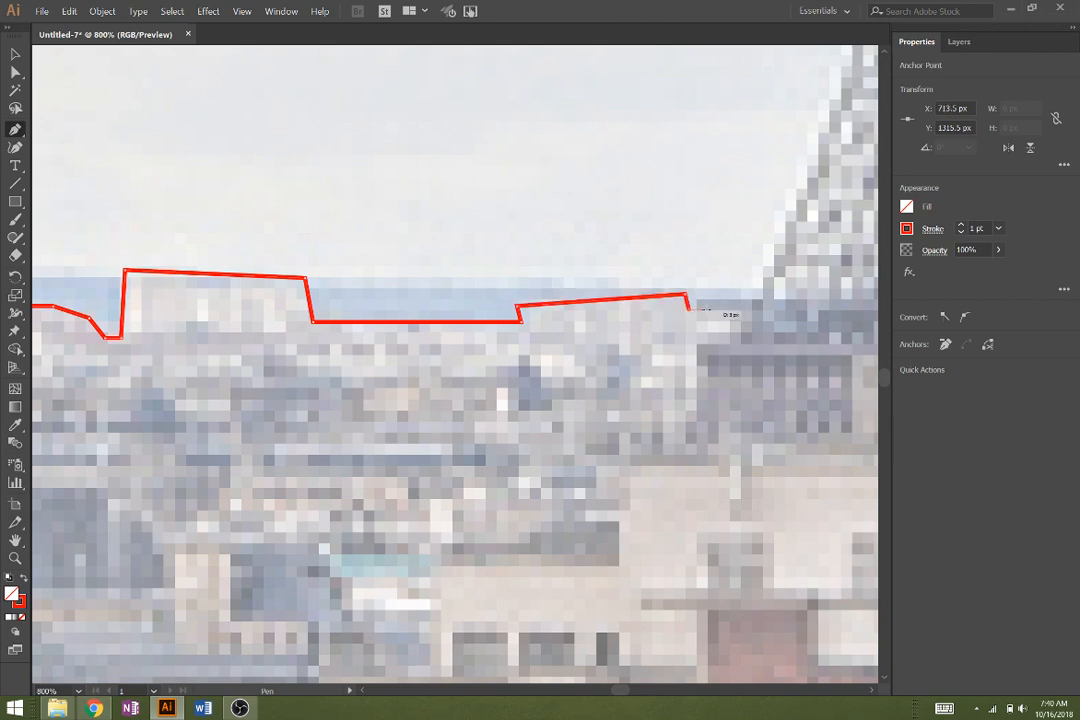
left_click(737, 311)
Step: Curve the path up the tower's lower left leg to the platform and retract the curve handle for a straight segment to the ledge's outer corner
left_click_drag(737, 311, 313, 593)
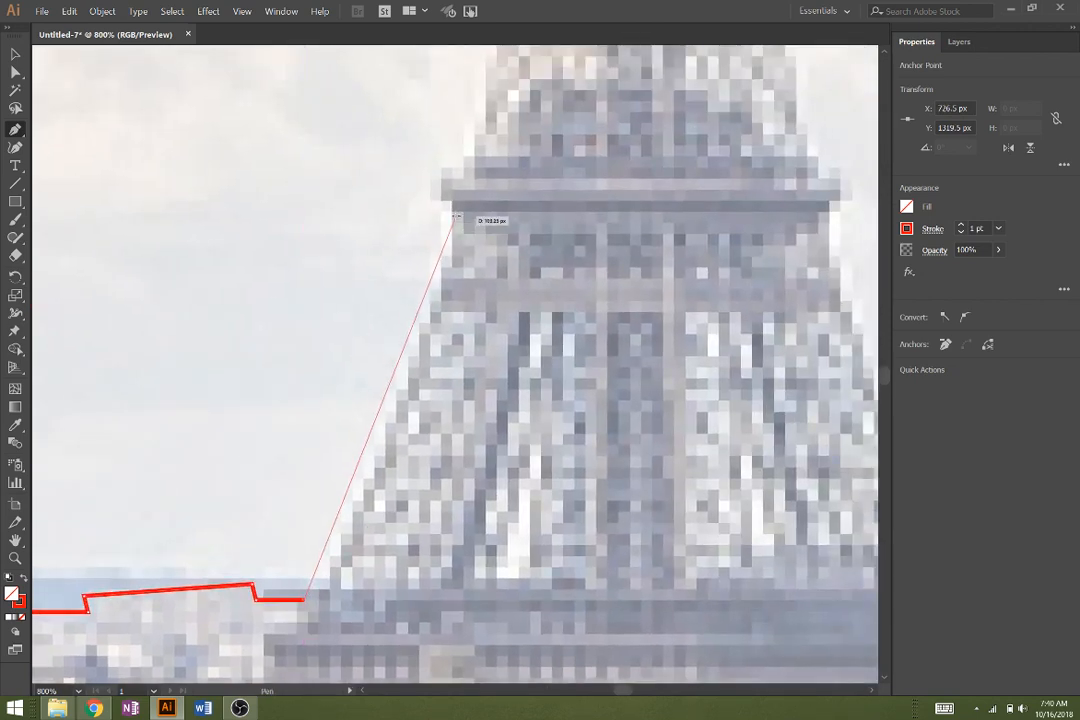
left_click_drag(453, 205, 445, 110)
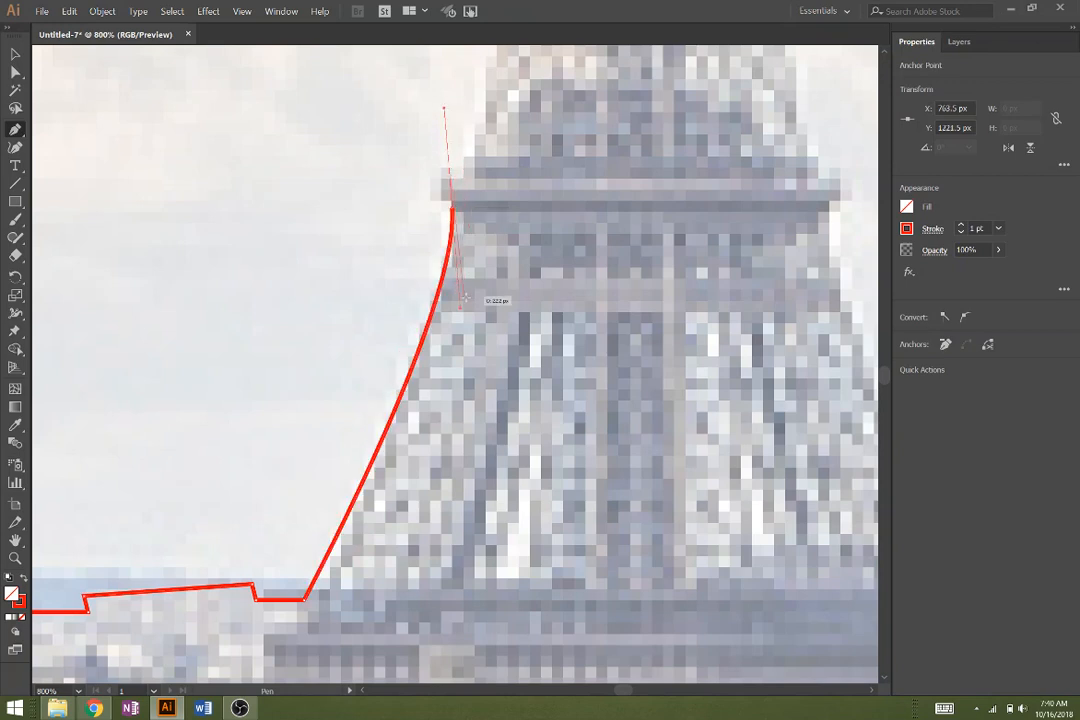
scroll(464, 303, "up", 4)
left_click_drag(453, 236, 443, 610)
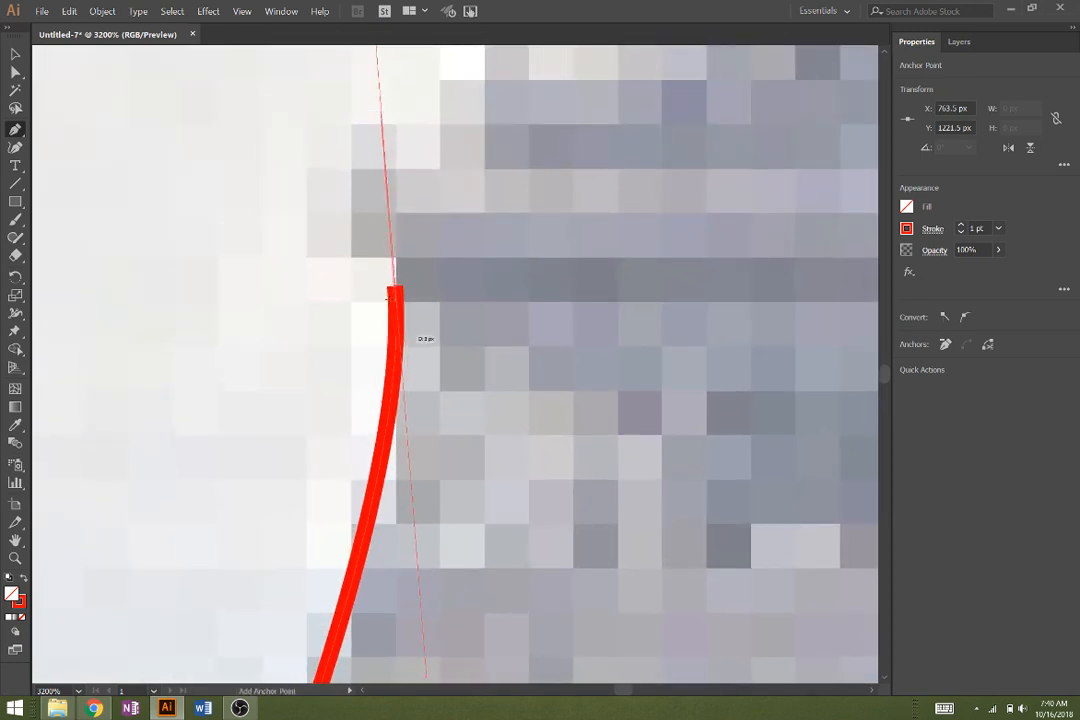
left_click(297, 250)
left_click(393, 289, "ctrl")
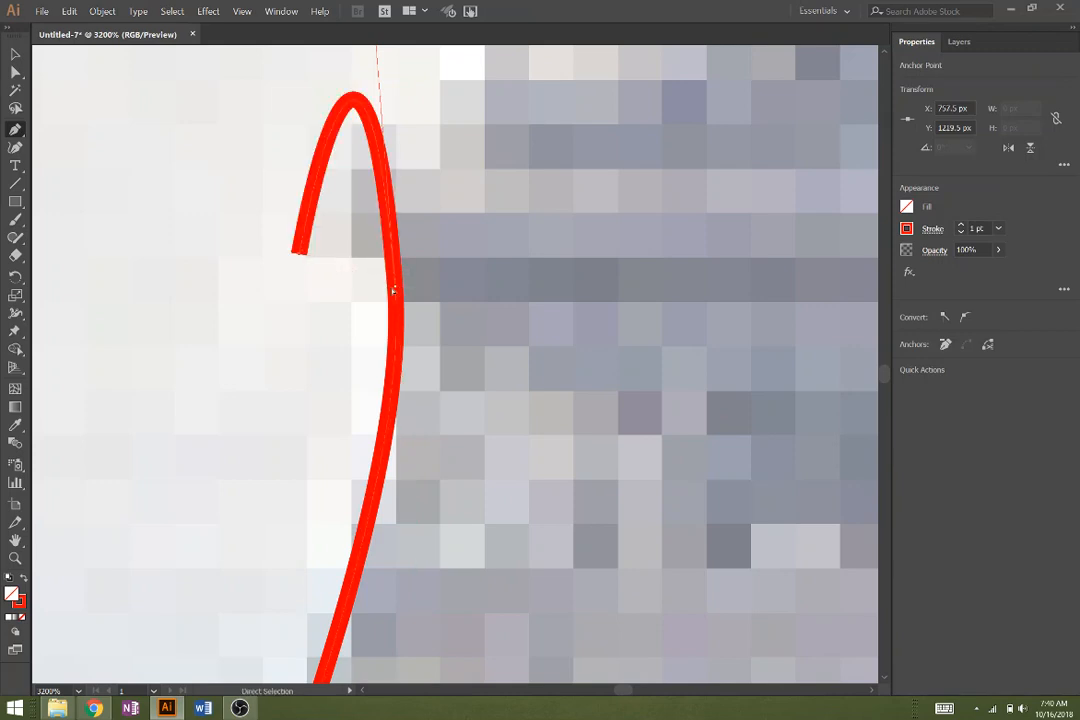
left_click(396, 290, "ctrl")
scroll(418, 210, "up", 5)
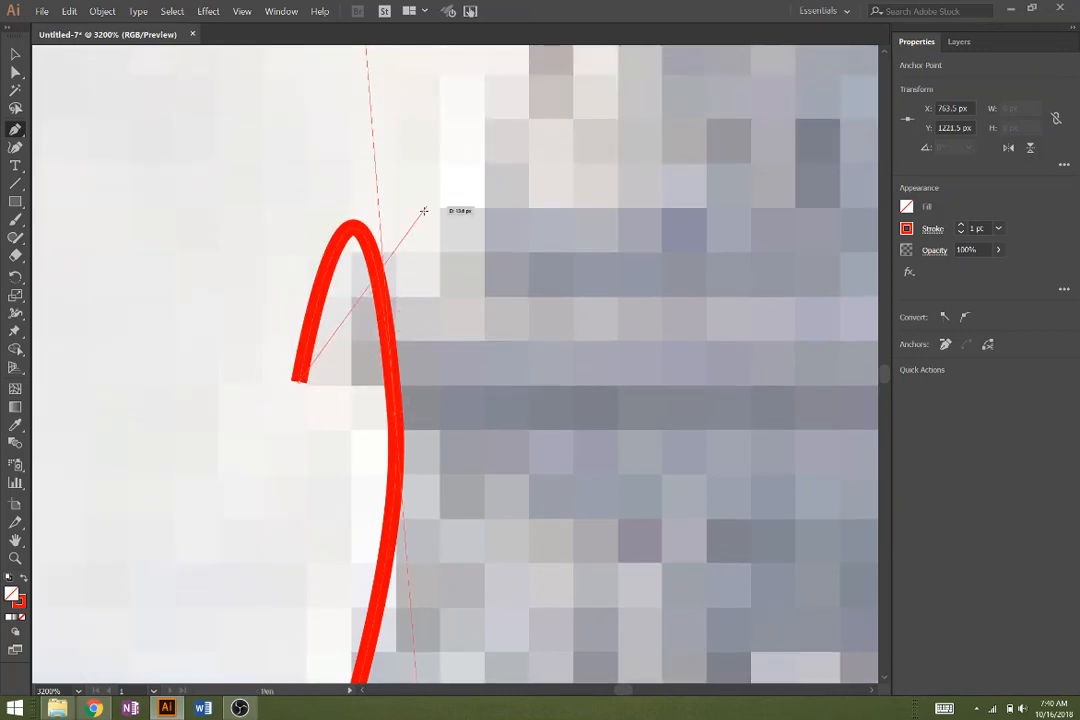
scroll(426, 211, "up", 1)
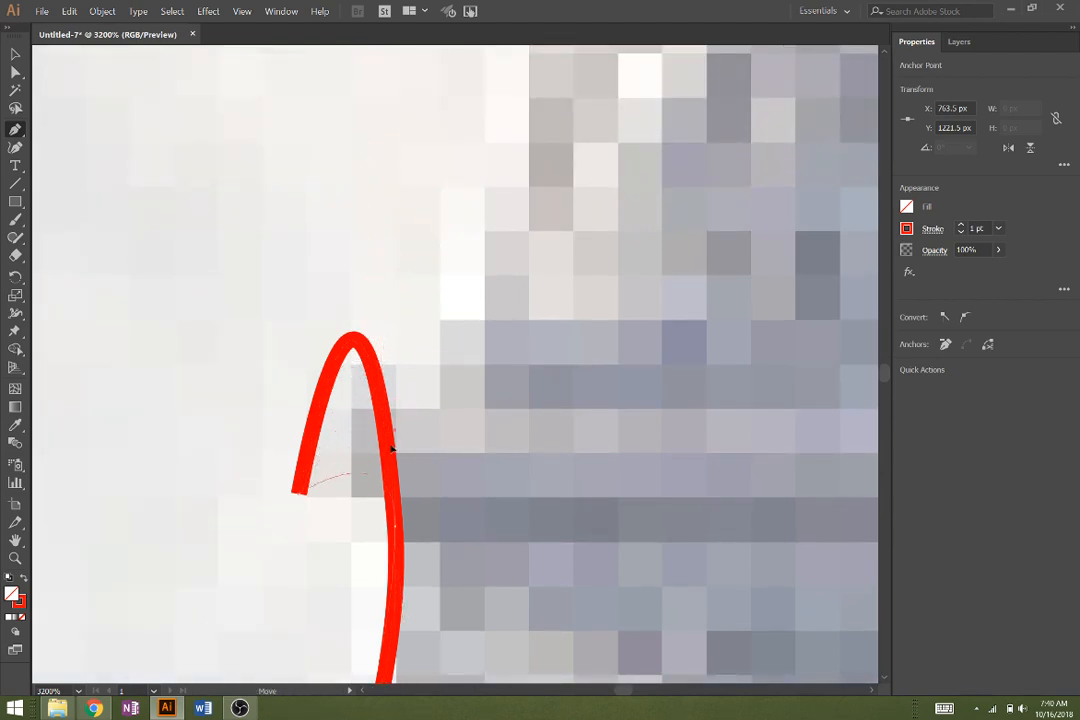
left_click(396, 528)
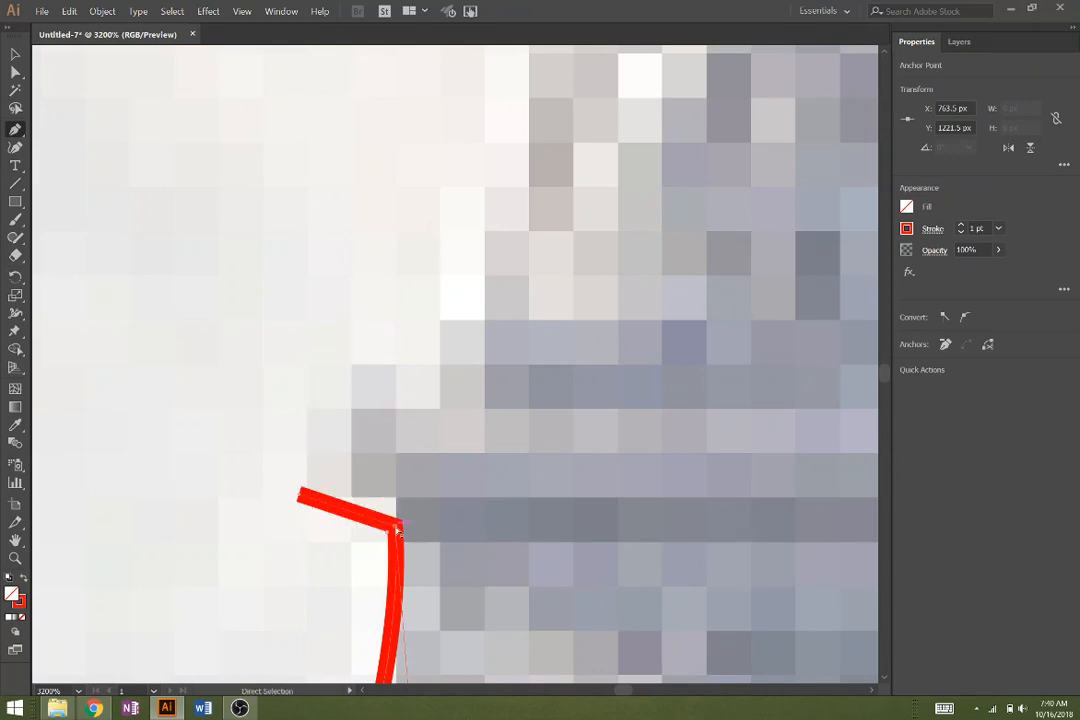
Step: Level the underside of the platform ledge and trace its left end and top back to the tower's body
left_click_drag(398, 522, 397, 491)
left_click(300, 490)
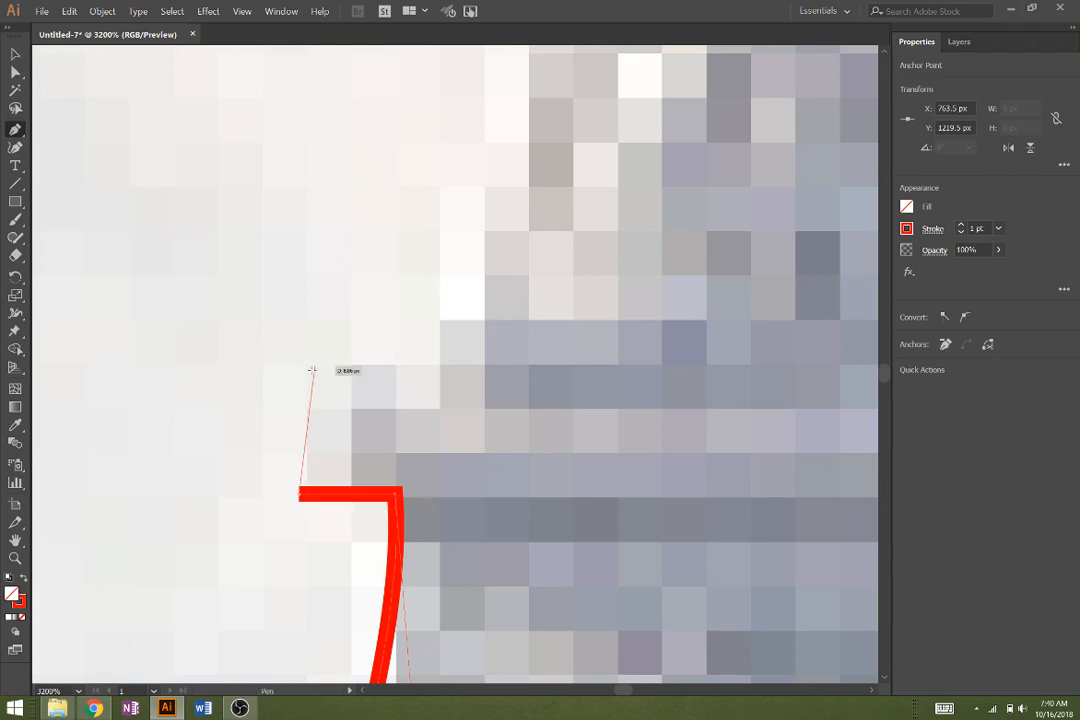
left_click(311, 367)
left_click(438, 364)
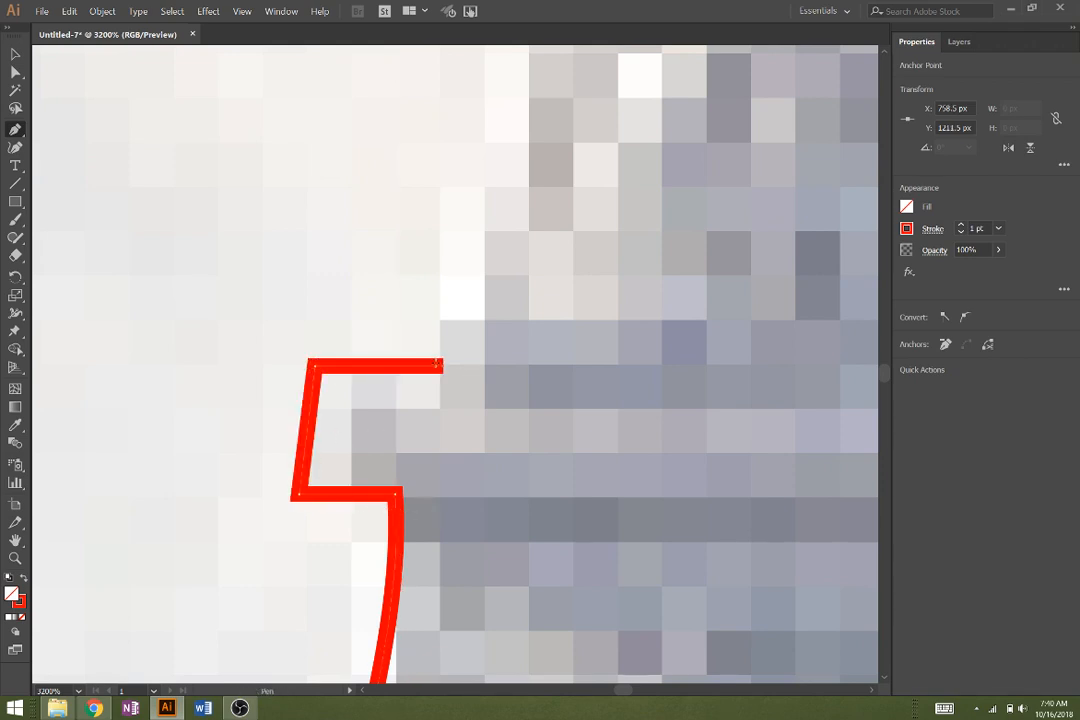
Step: Curve the path up the Eiffel Tower's left side from the platform ledge to just below the upper deck
scroll(438, 366, "down", 7)
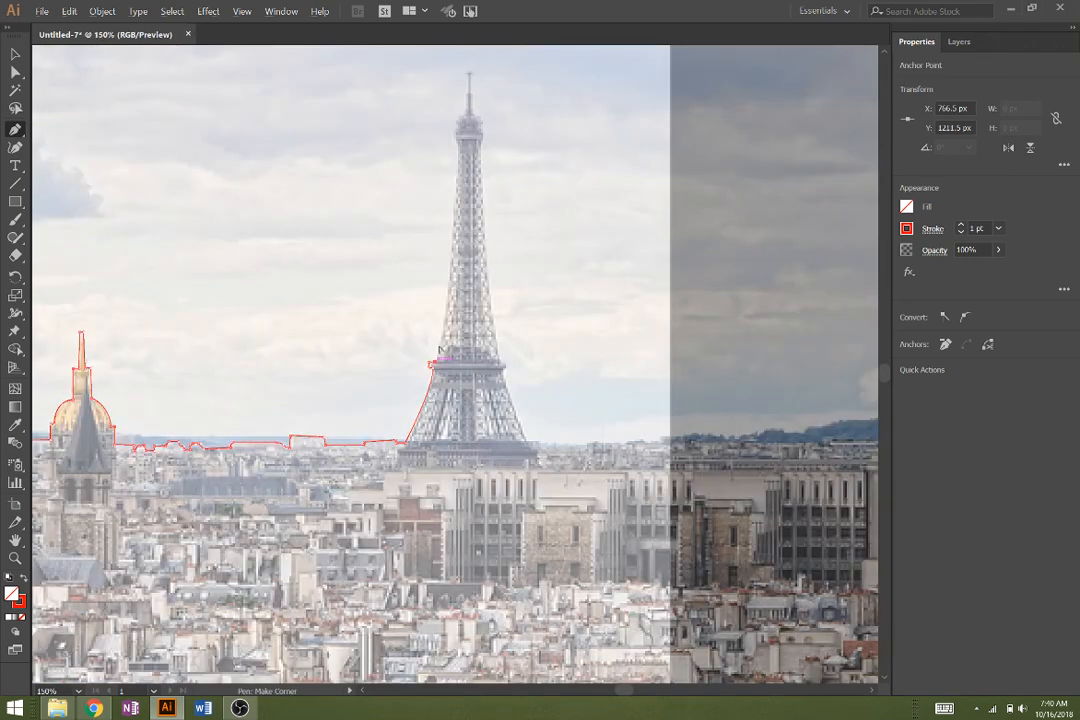
left_click(458, 150)
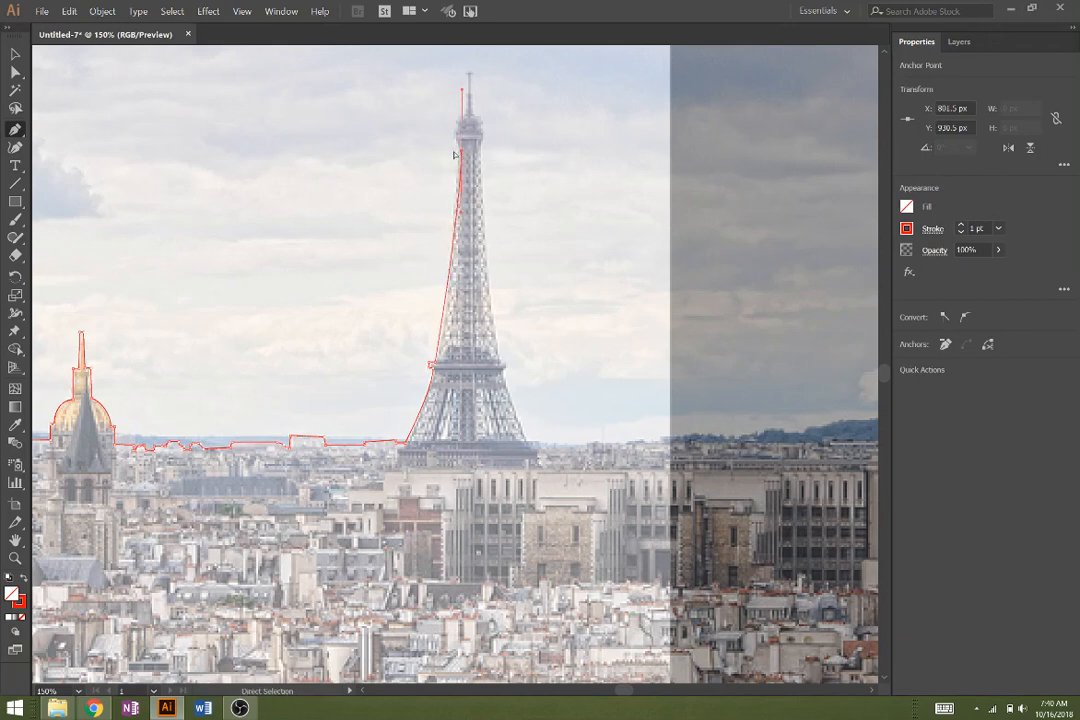
key("ctrl+z")
left_click(458, 150)
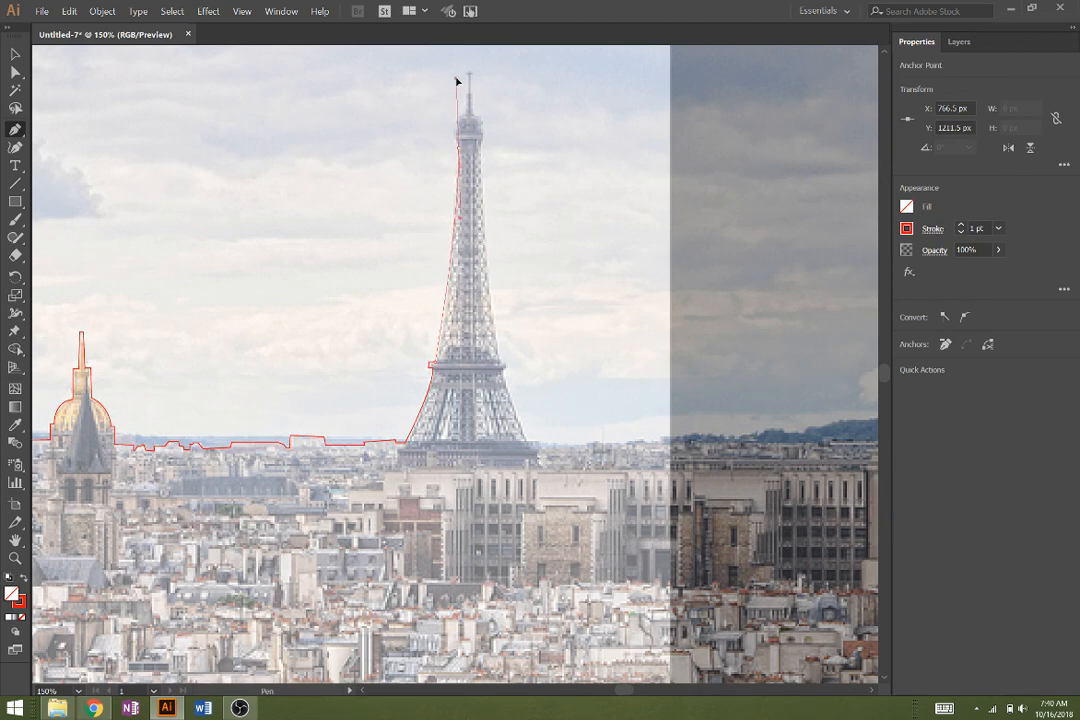
scroll(459, 64, "up", 3)
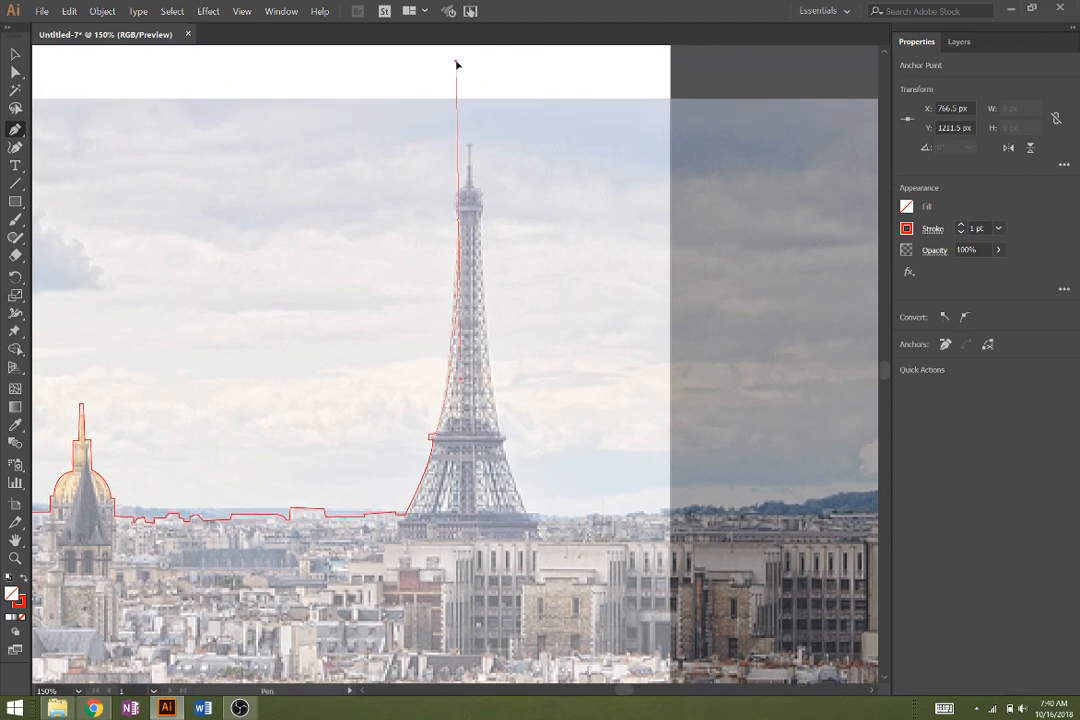
left_click(459, 73)
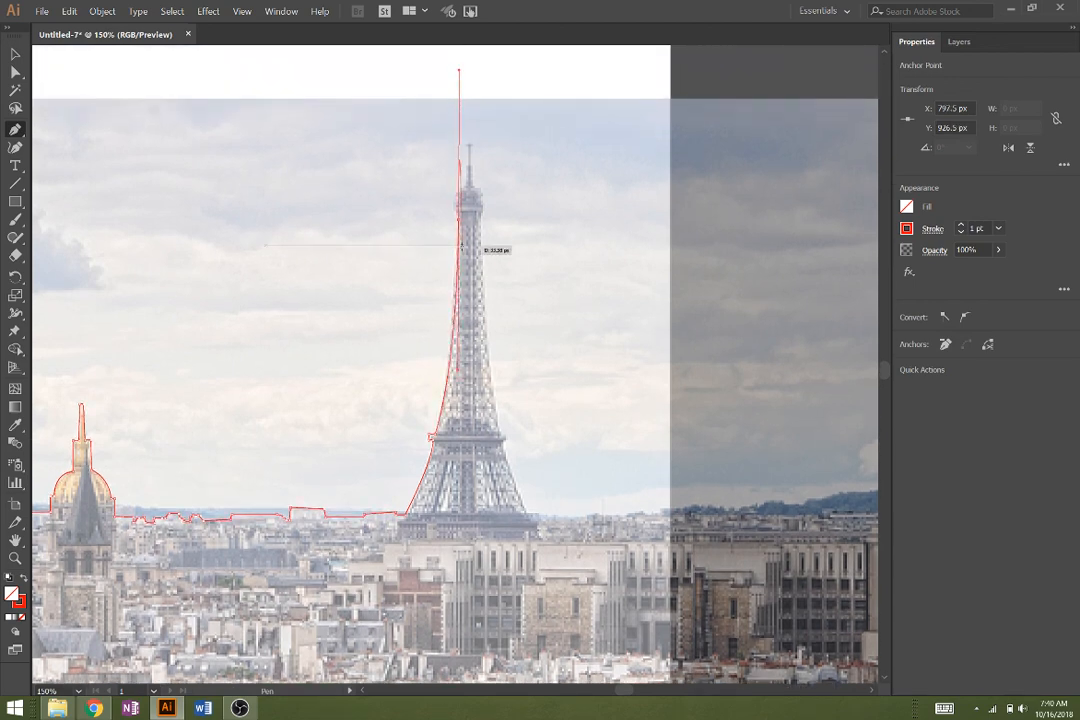
Step: Extend the path to the upper deck's lower left corner and retract the long curve handle below the deck
scroll(488, 248, "up", 4)
scroll(476, 196, "up", 2)
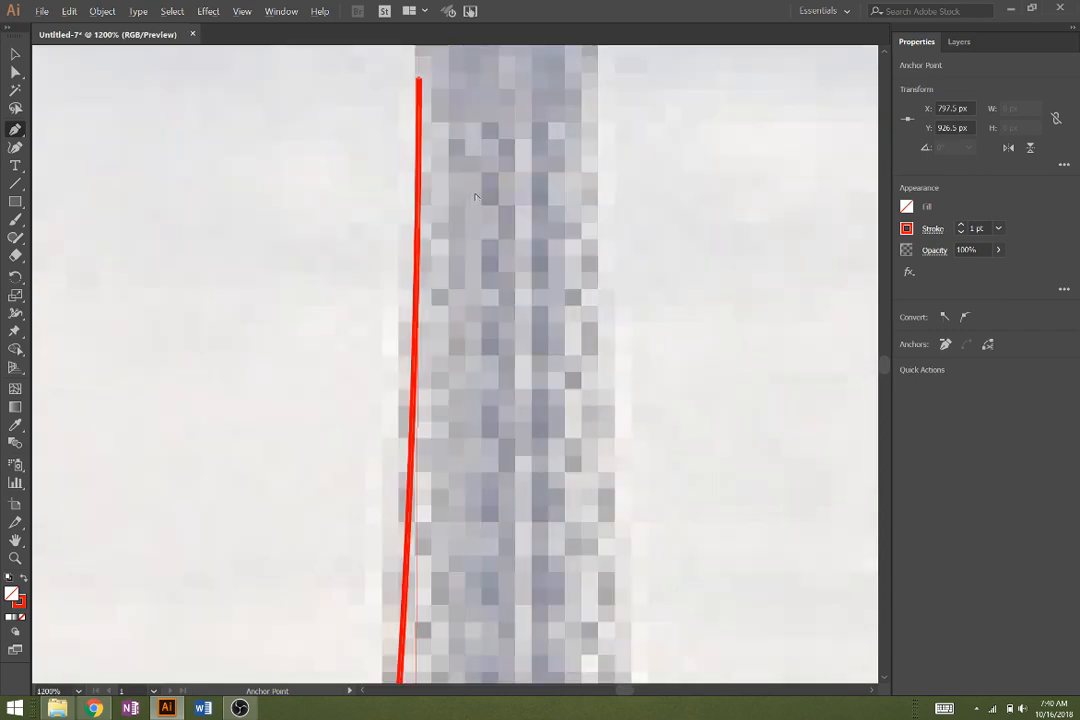
scroll(430, 288, "up", 4)
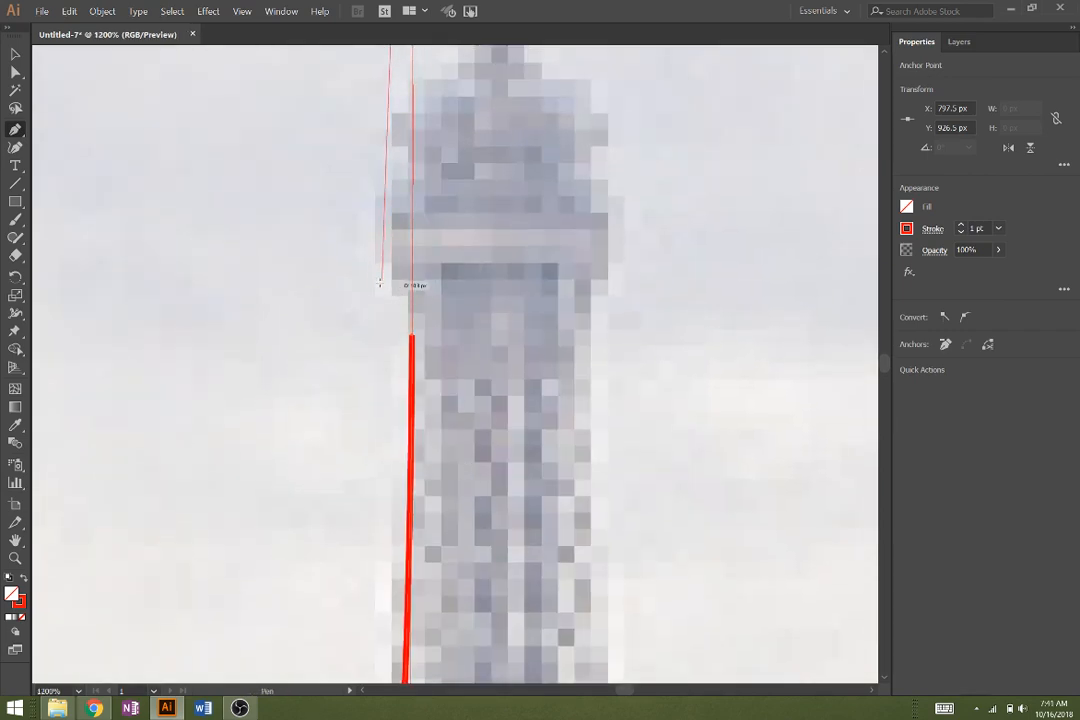
left_click(374, 282)
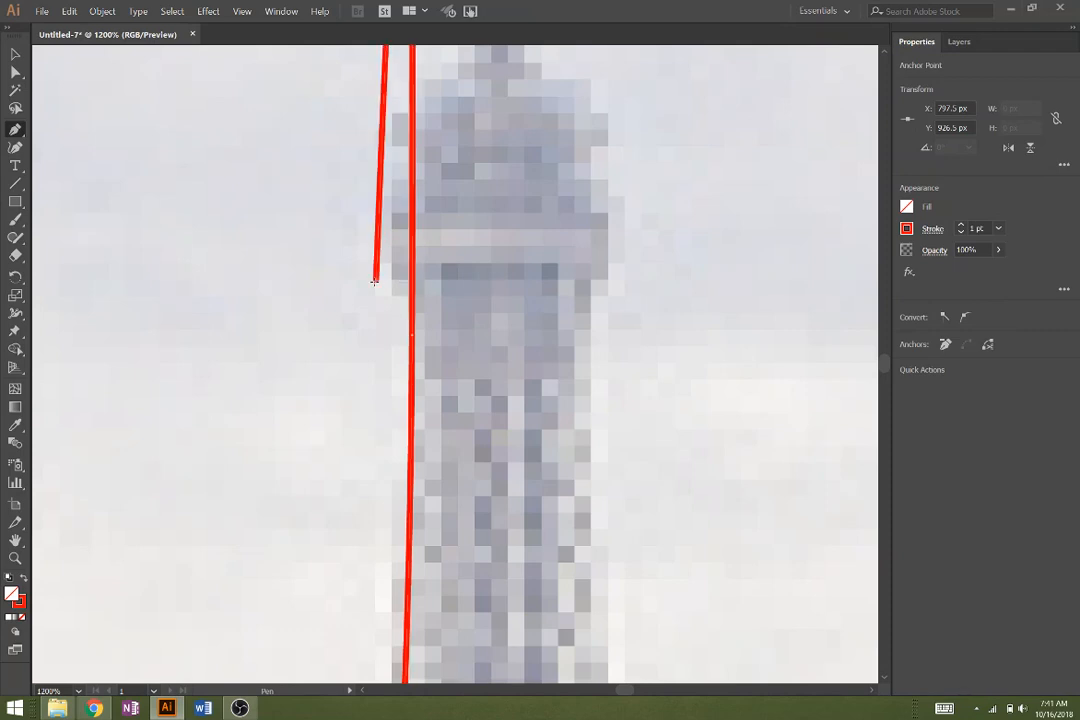
scroll(432, 317, "up", 3)
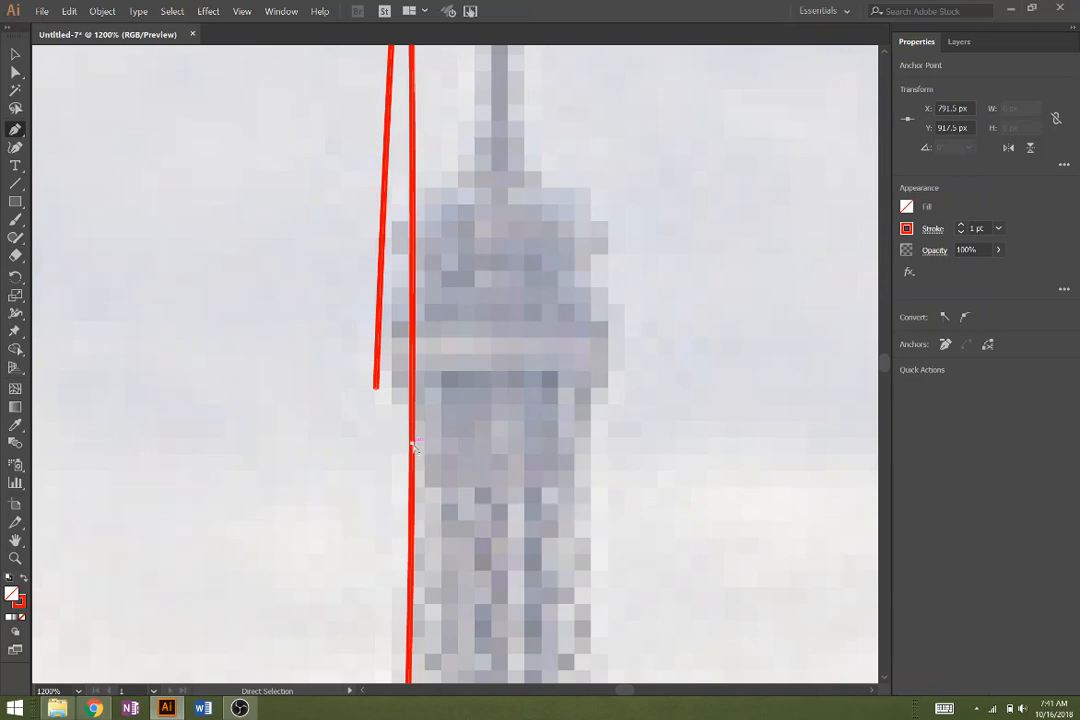
scroll(414, 443, "up", 8)
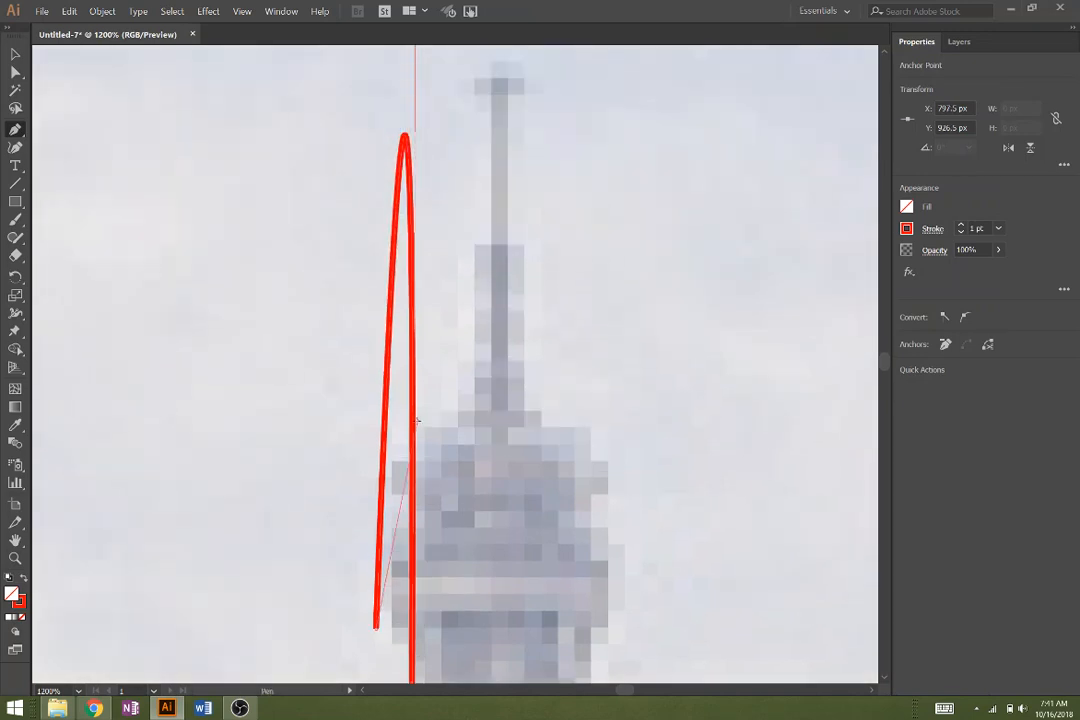
scroll(417, 420, "down", 4)
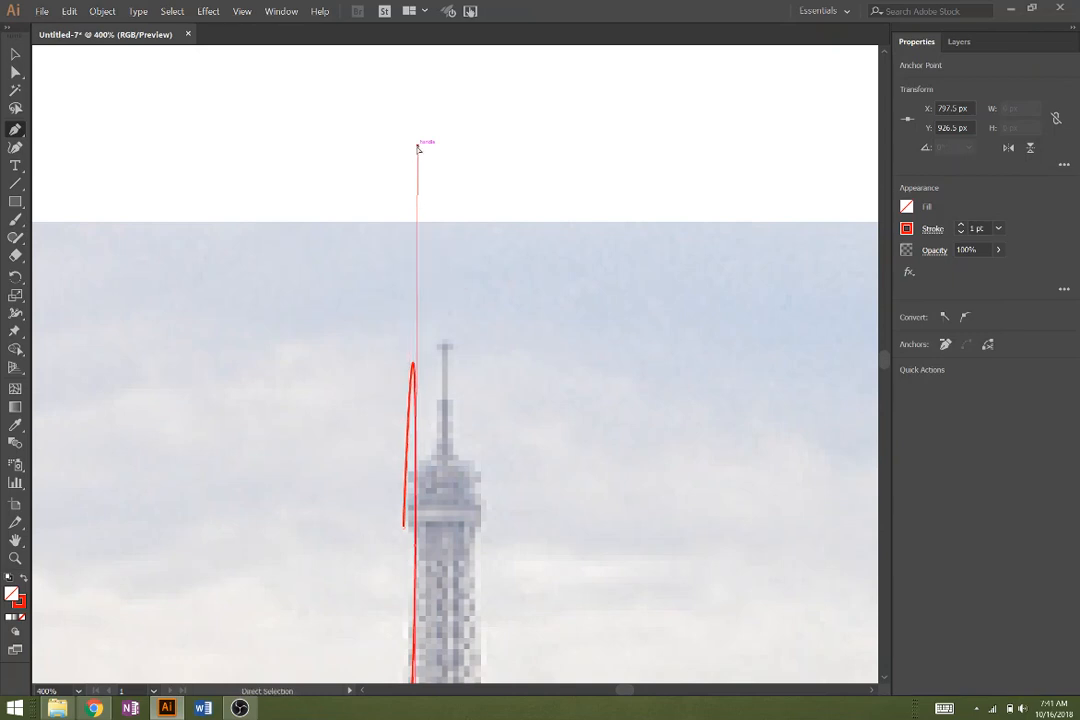
left_click_drag(418, 147, 416, 316)
Step: Level the underside of the upper deck's left ledge and trace its outer end, top and the short wall above
left_click_drag(419, 487, 416, 539)
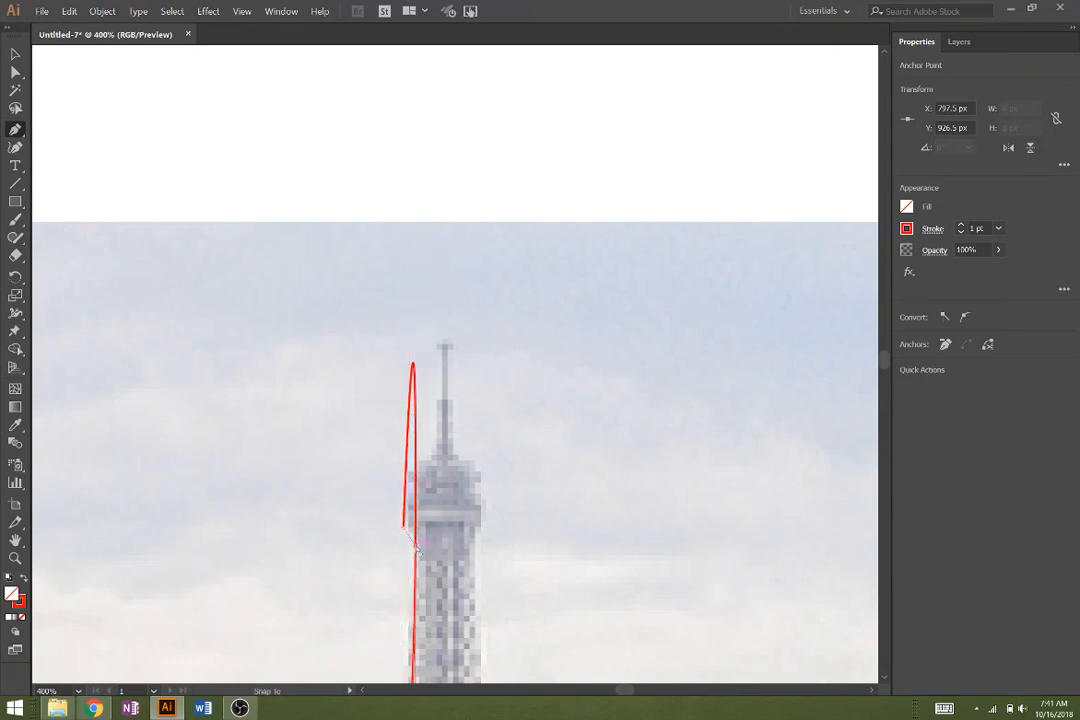
key("ctrl+z")
left_click_drag(420, 551, 417, 507)
left_click(417, 485)
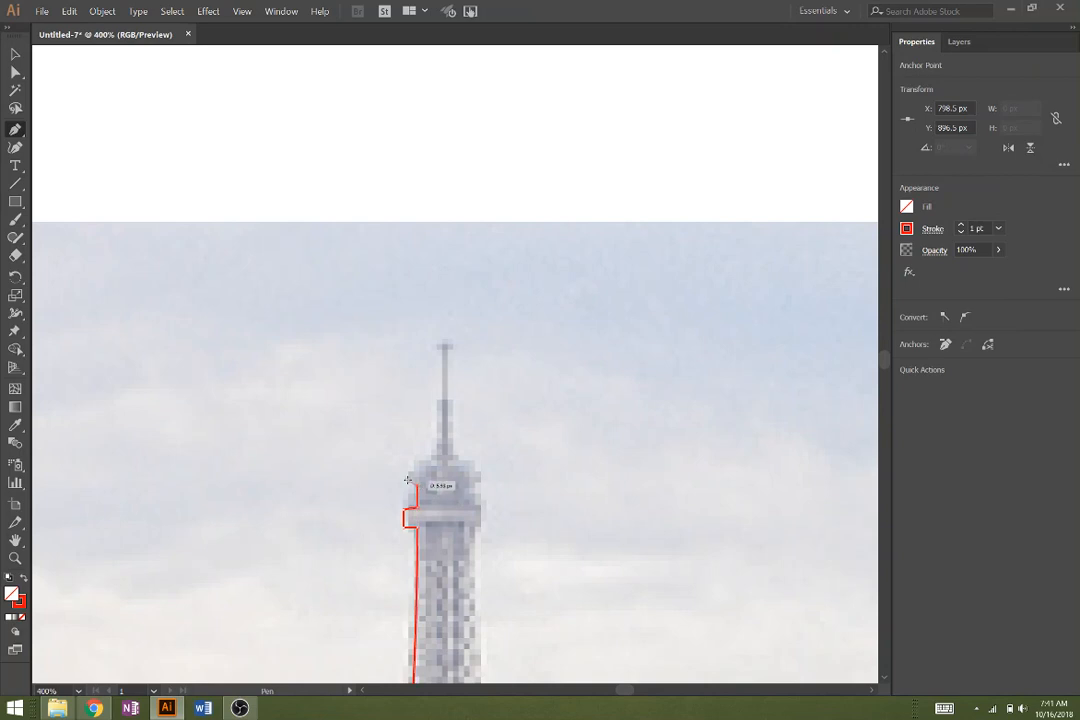
Step: Trace the left shoulder of the tower's cap, then run the path up, across and down the spire
left_click(433, 456)
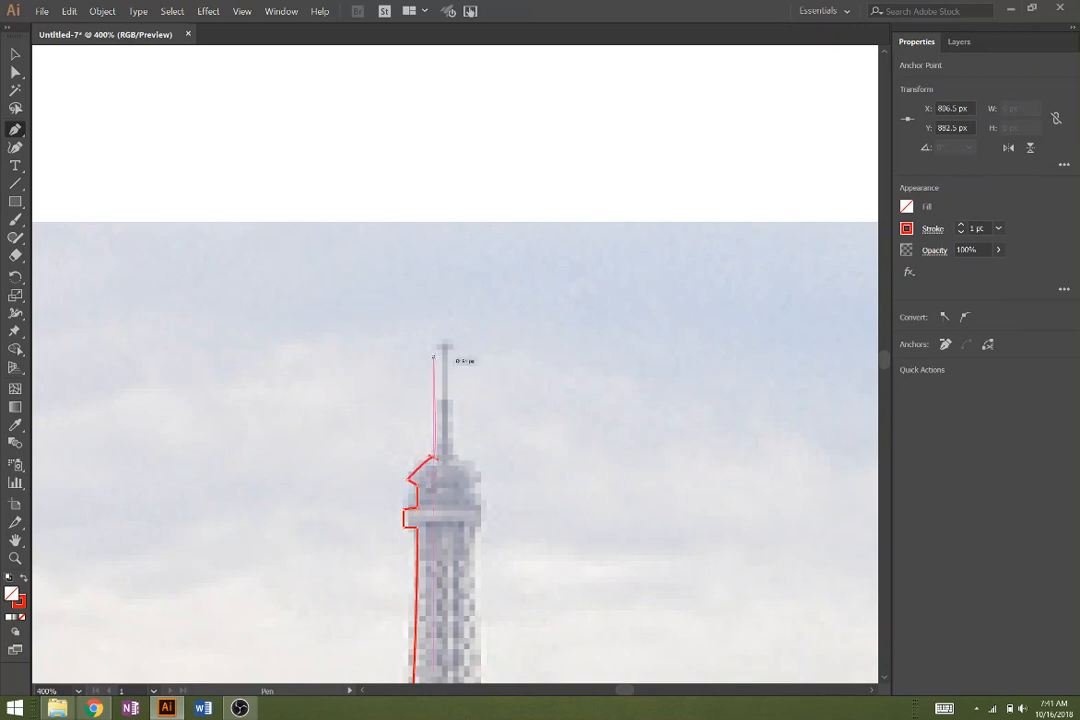
left_click(440, 344)
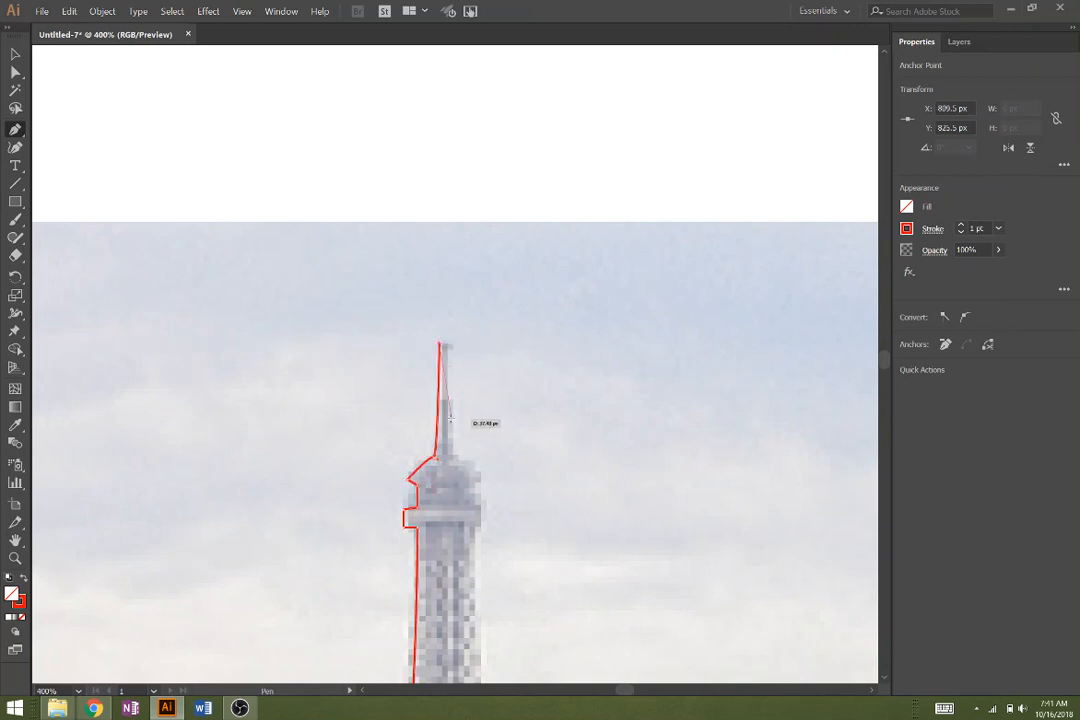
left_click(447, 344)
left_click(450, 457)
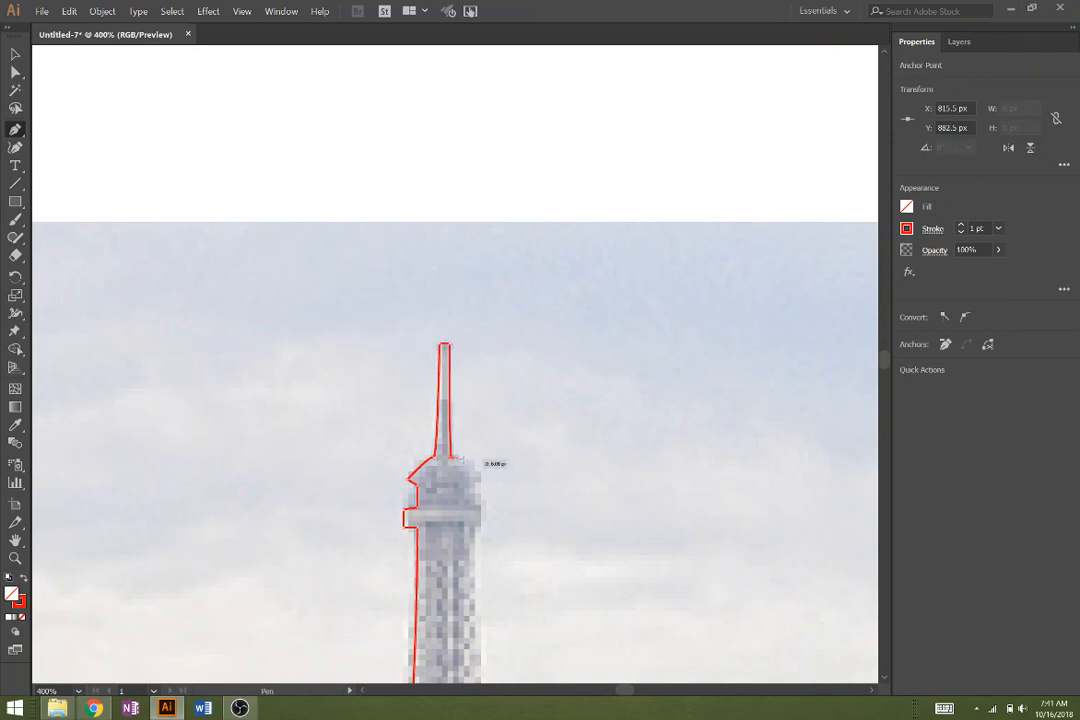
Step: Curve the path over the right shoulder of the tower's cap and turn its outer anchor into a corner
left_click_drag(474, 490, 473, 490)
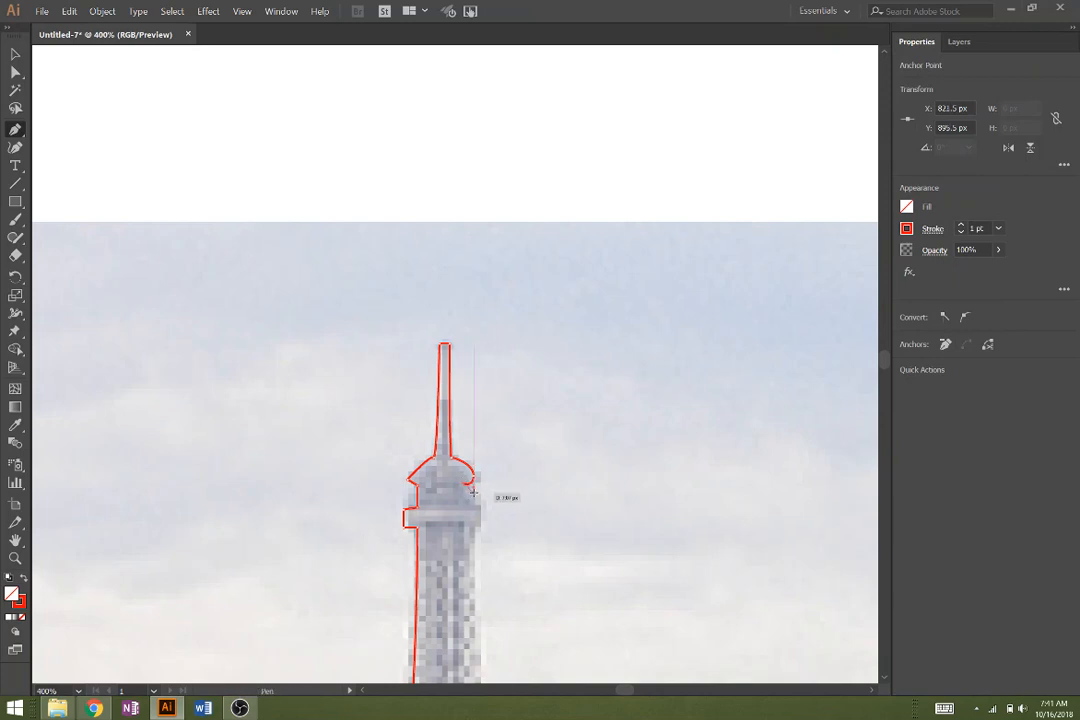
scroll(473, 490, "up", 4)
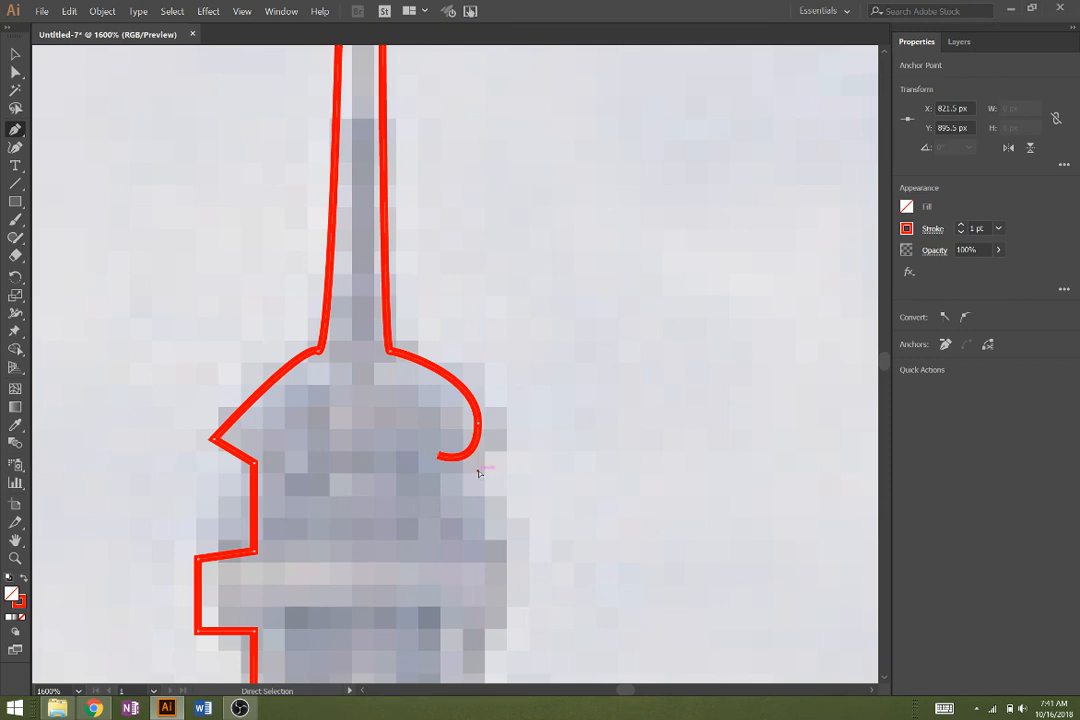
left_click_drag(479, 431, 478, 426)
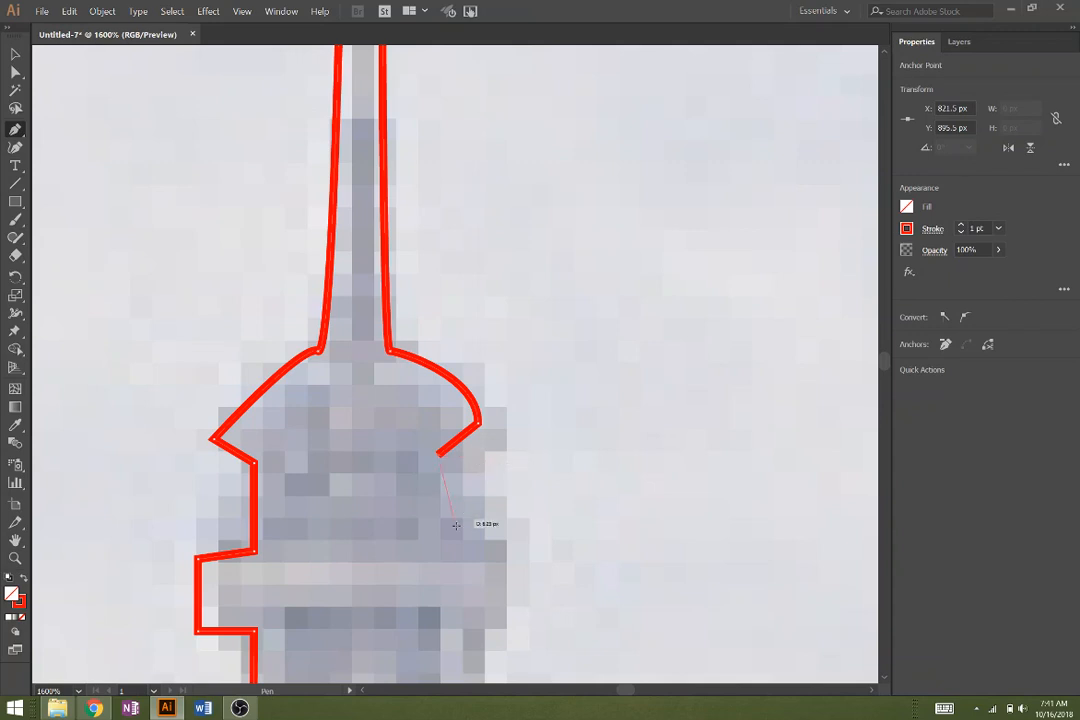
Step: Trace the wall below the cap and the right end of the upper deck back to the tower's shaft
left_click(437, 536)
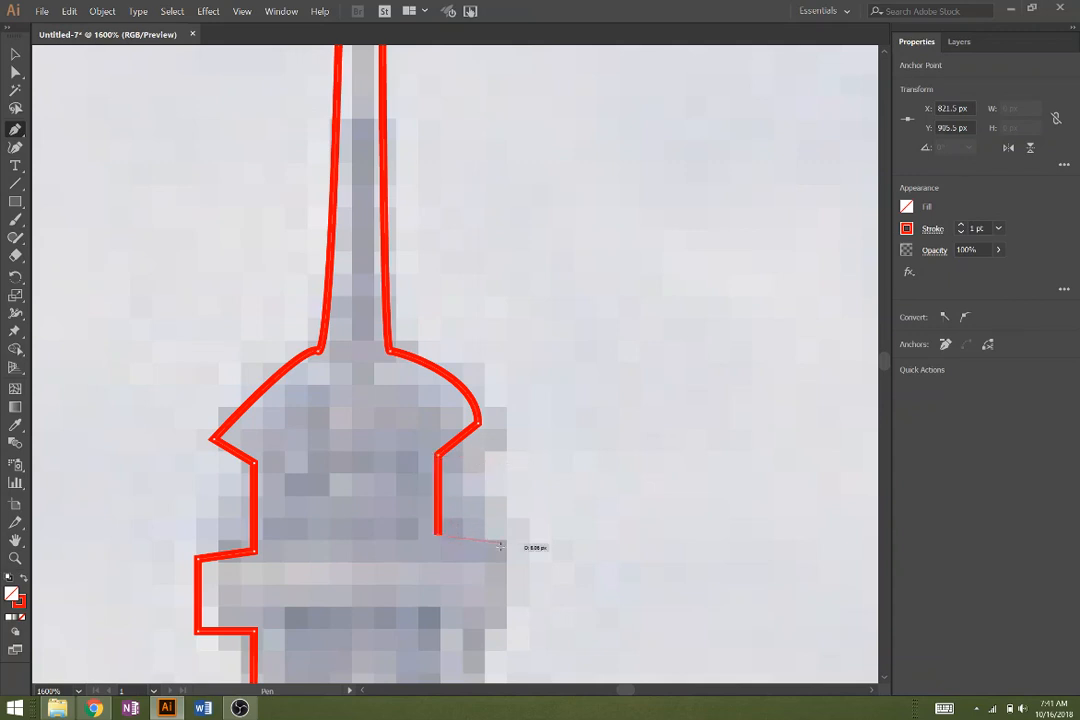
left_click(501, 543)
left_click(502, 632)
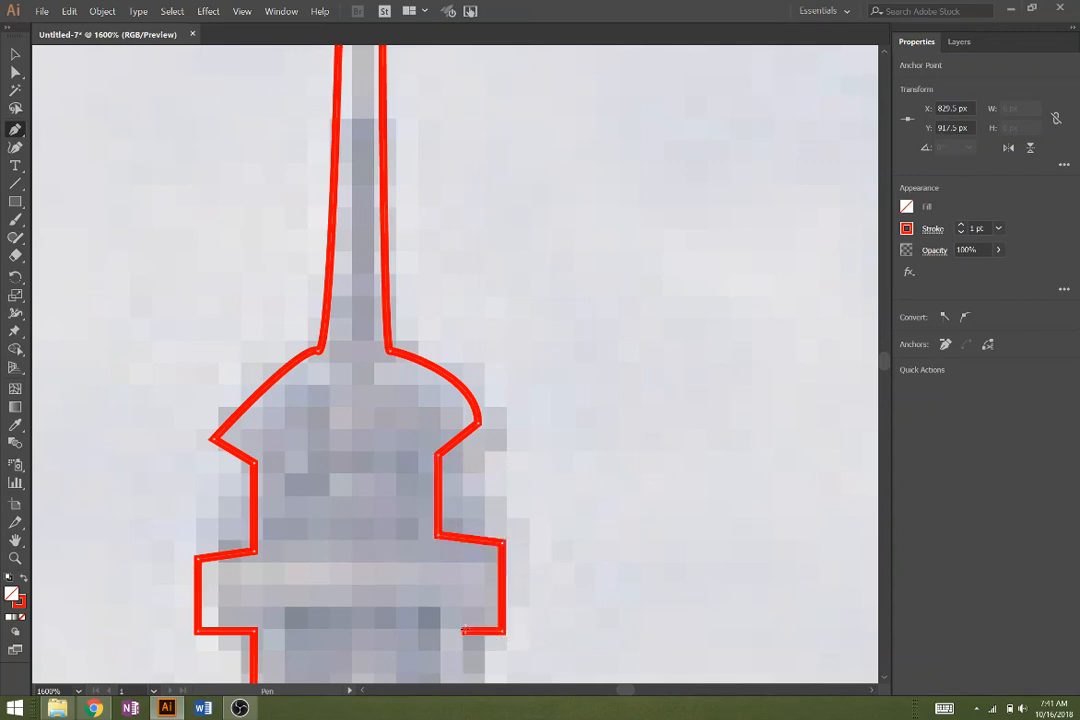
Step: Curve the path down the tower's right side from the upper deck to the lower platform ledge
scroll(467, 628, "down", 4)
left_click_drag(489, 644, 443, 101)
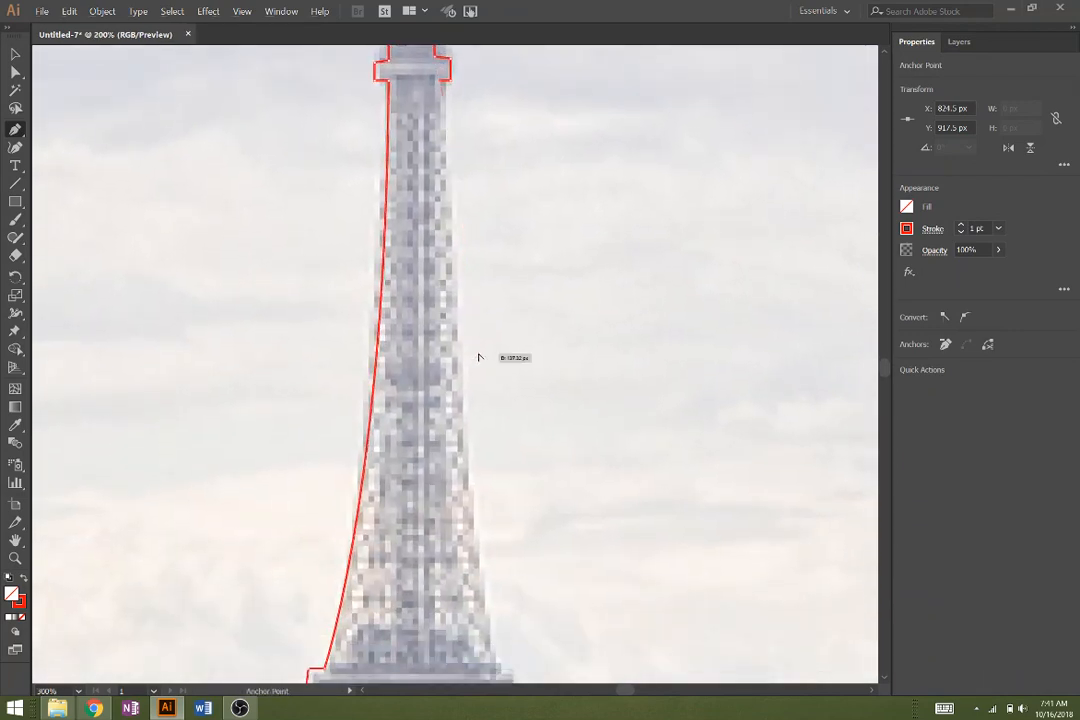
scroll(477, 357, "down", 3)
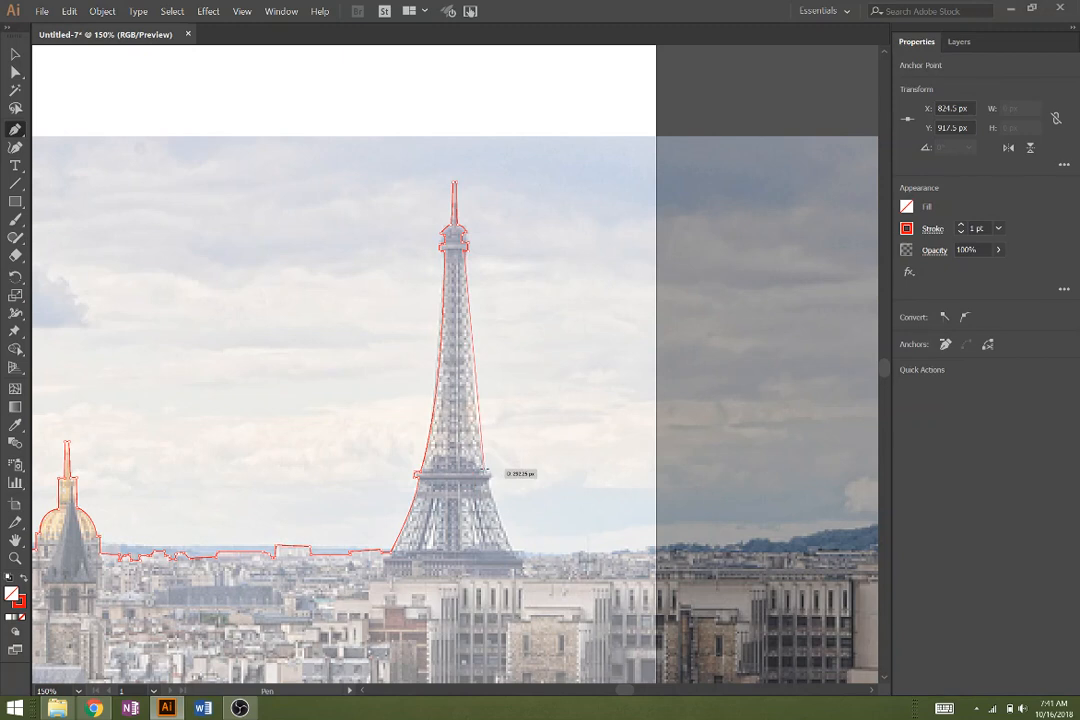
left_click_drag(484, 467, 494, 474)
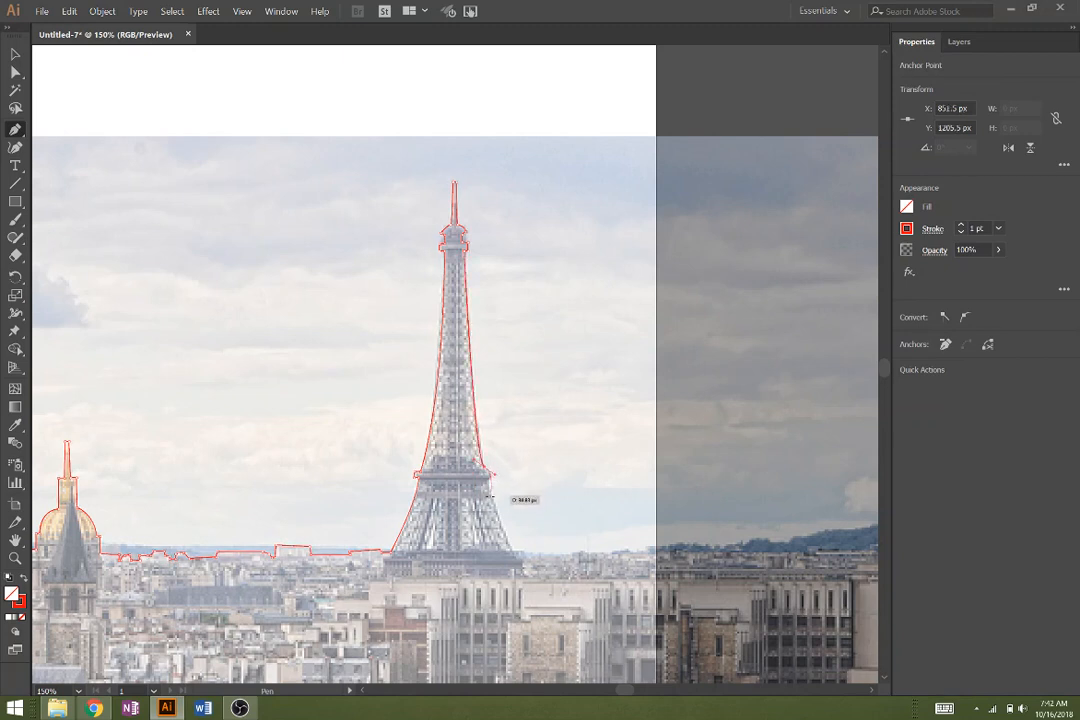
Step: Level the top of the lower platform's right ledge and trace its outer end and underside back to the tower
scroll(491, 470, "up", 4)
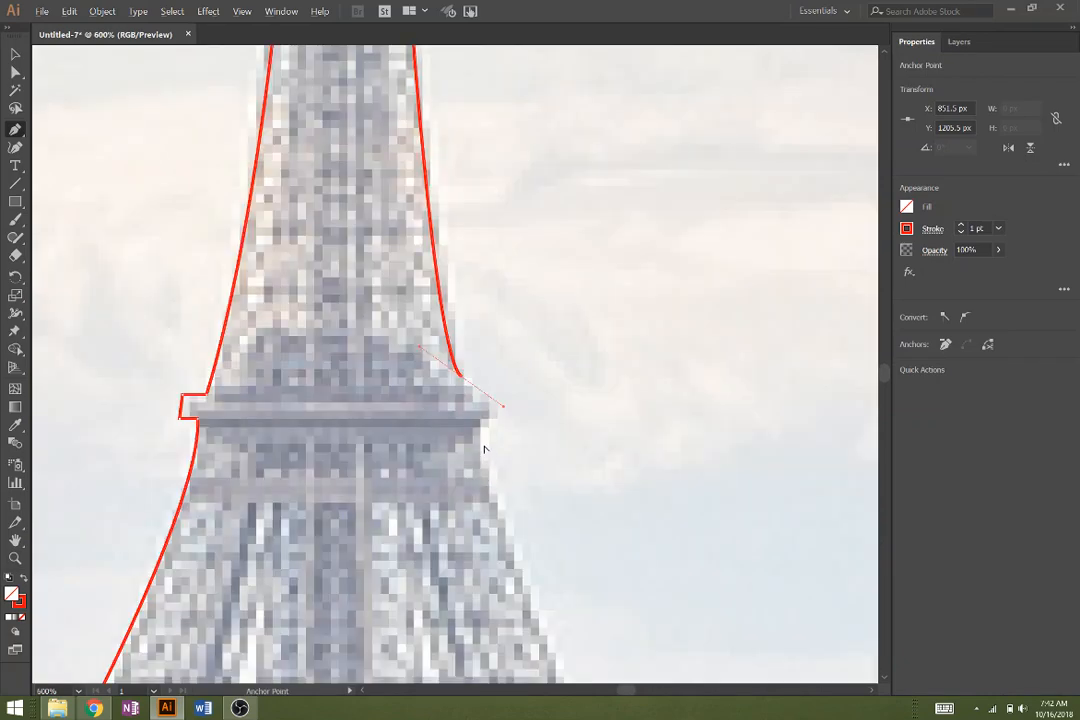
scroll(484, 449, "up", 2)
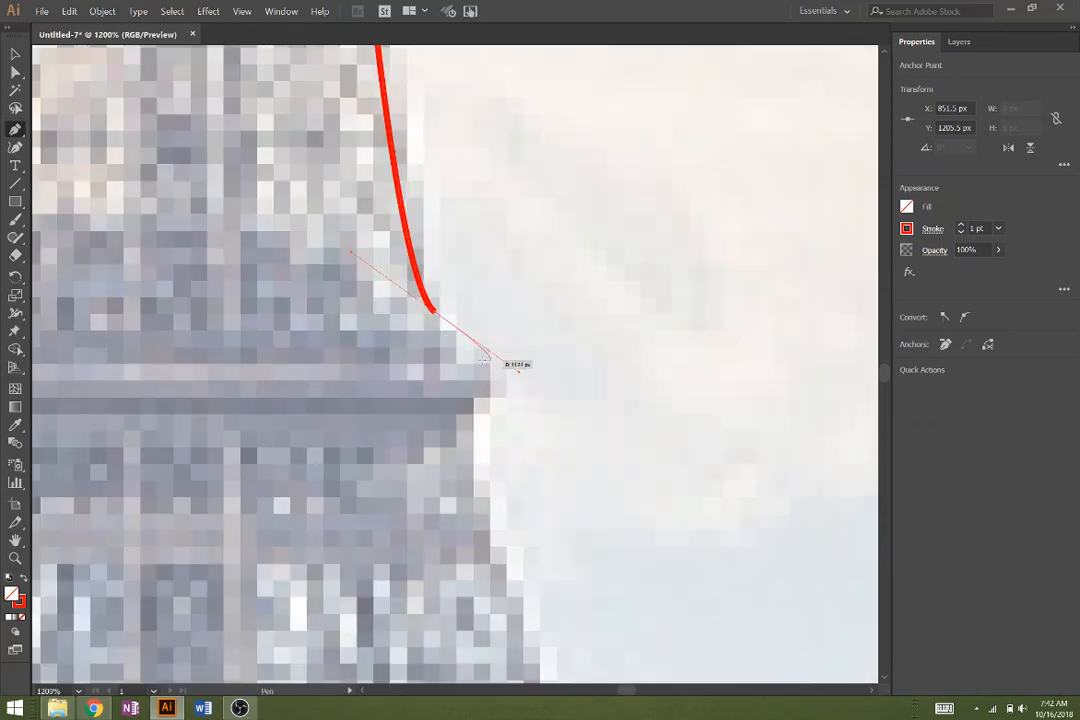
left_click(508, 360)
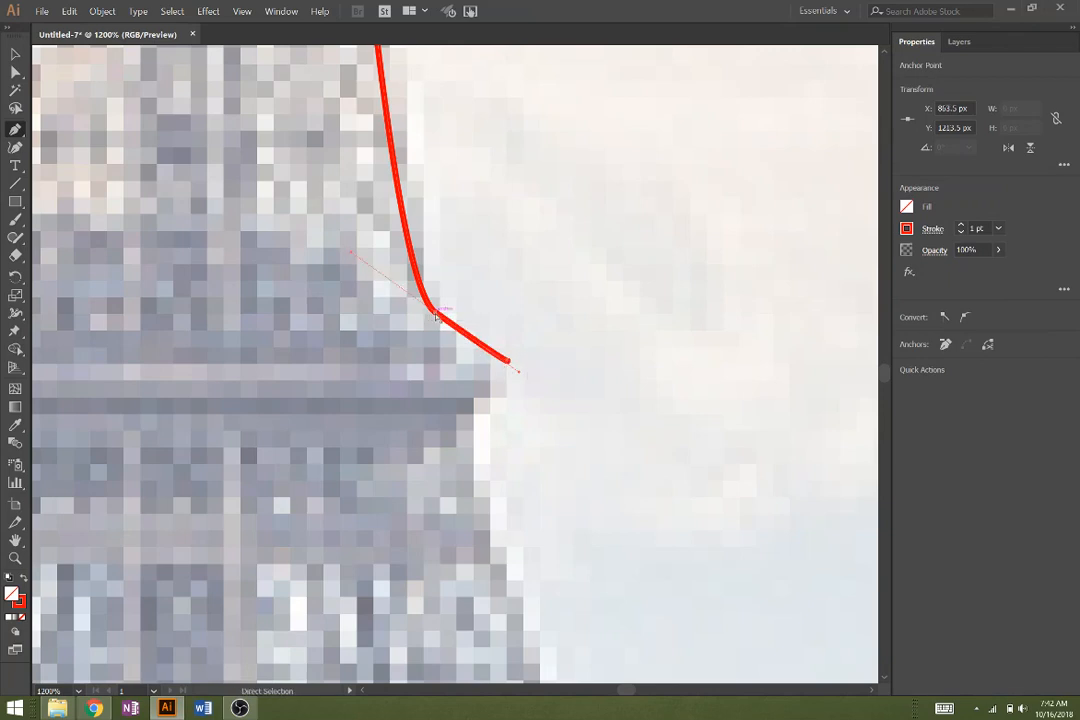
left_click_drag(519, 373, 434, 360)
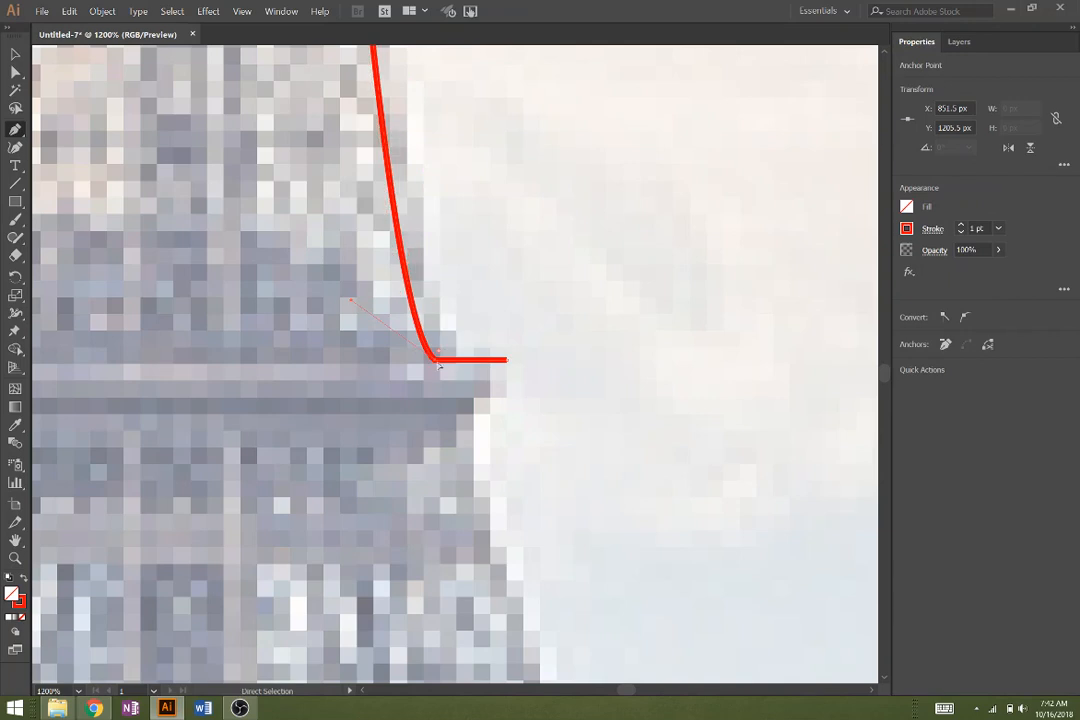
left_click(507, 398)
key("super")
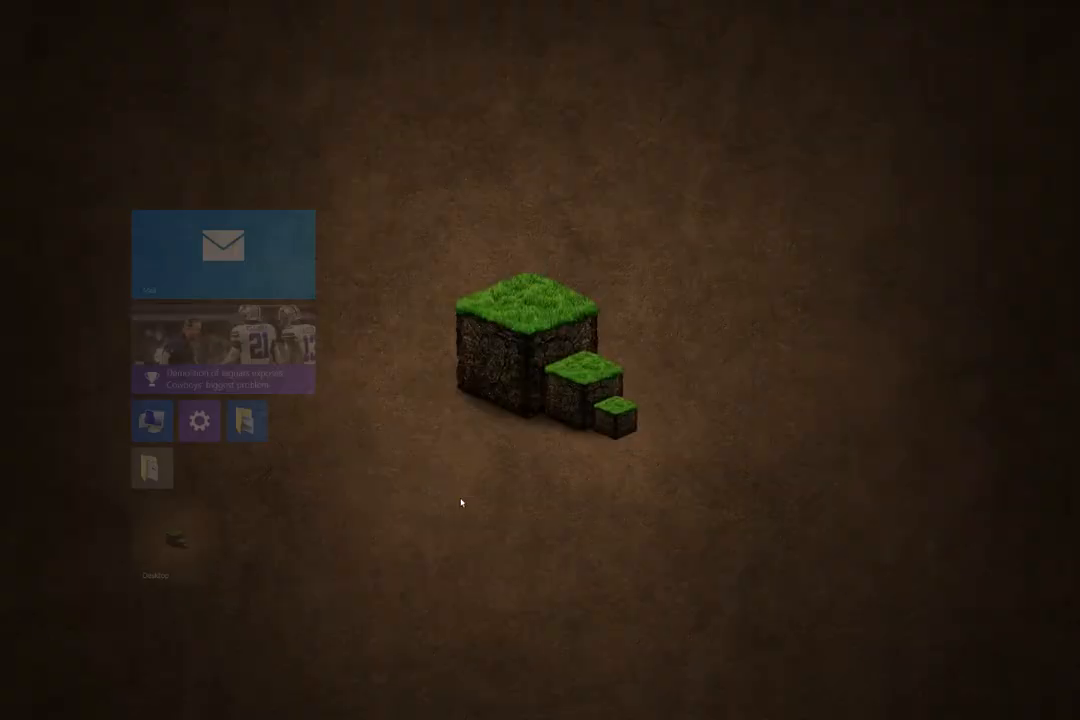
key("super")
Step: Curve the path down the tower's lower right leg to its foot at the rooftop line
key("ctrl+minus")
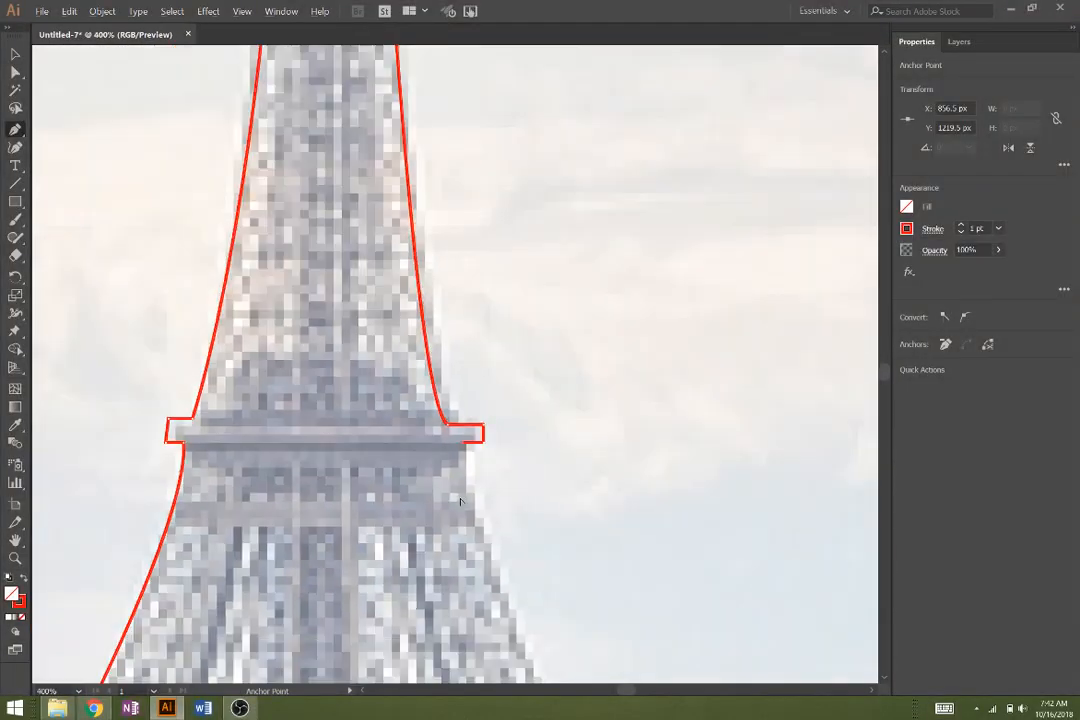
scroll(461, 502, "down", 1)
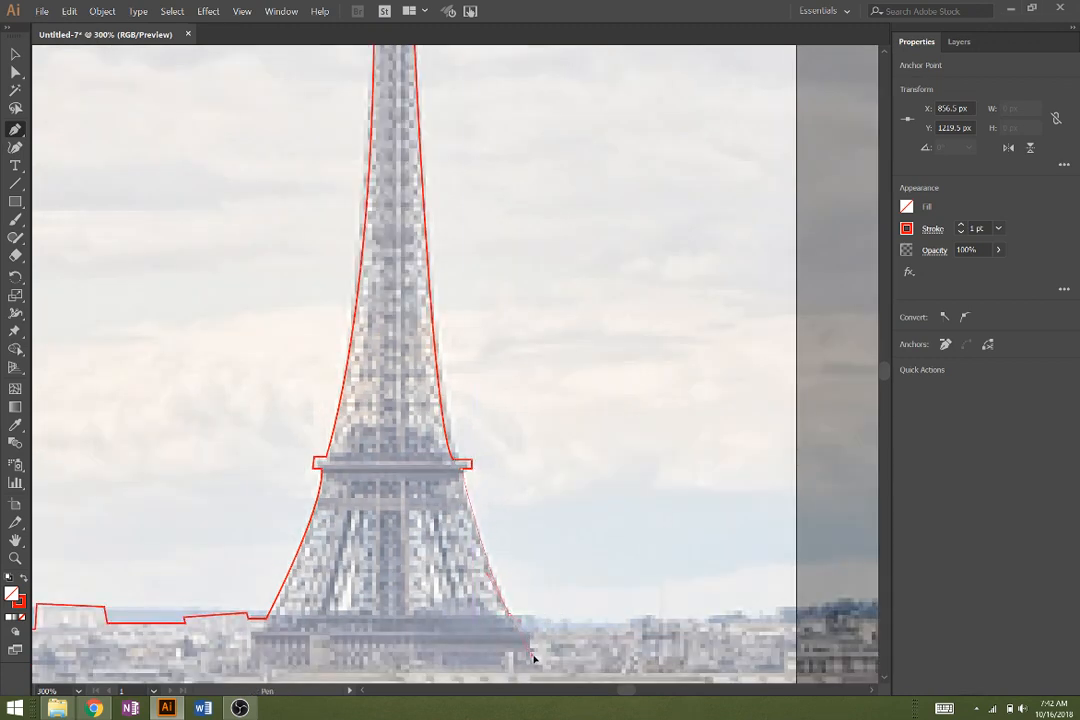
left_click_drag(536, 659, 318, 420)
key("space")
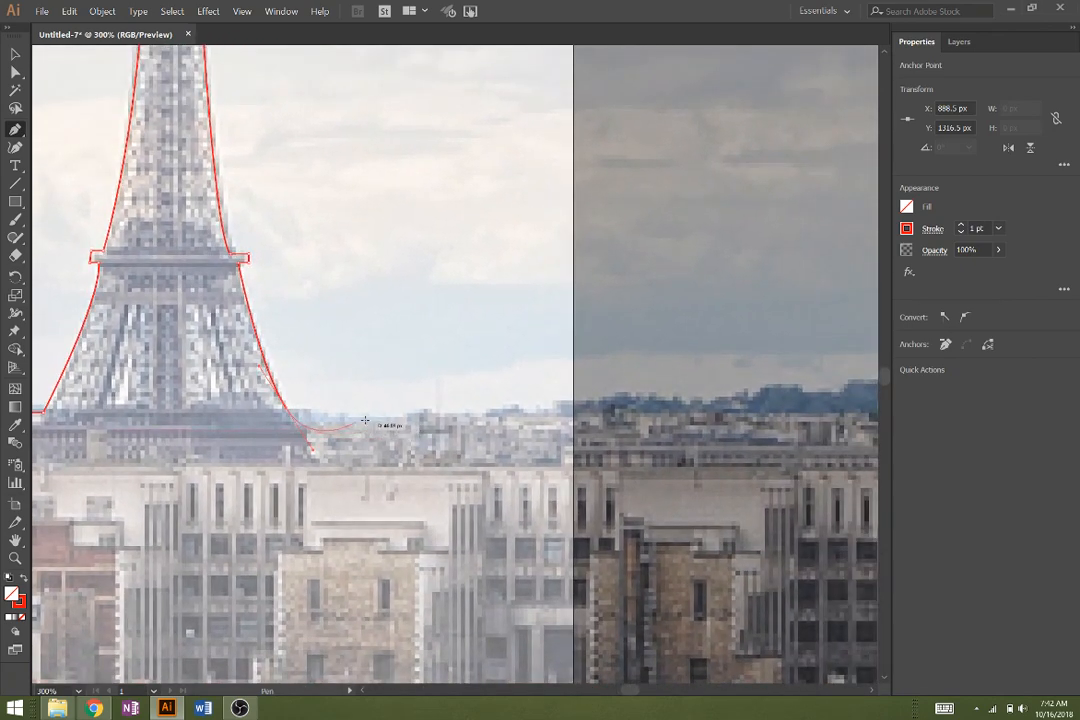
Step: Extend the path along the rooftops beyond the tower's right foot, retract the curve handle and level the segment
left_click(408, 416)
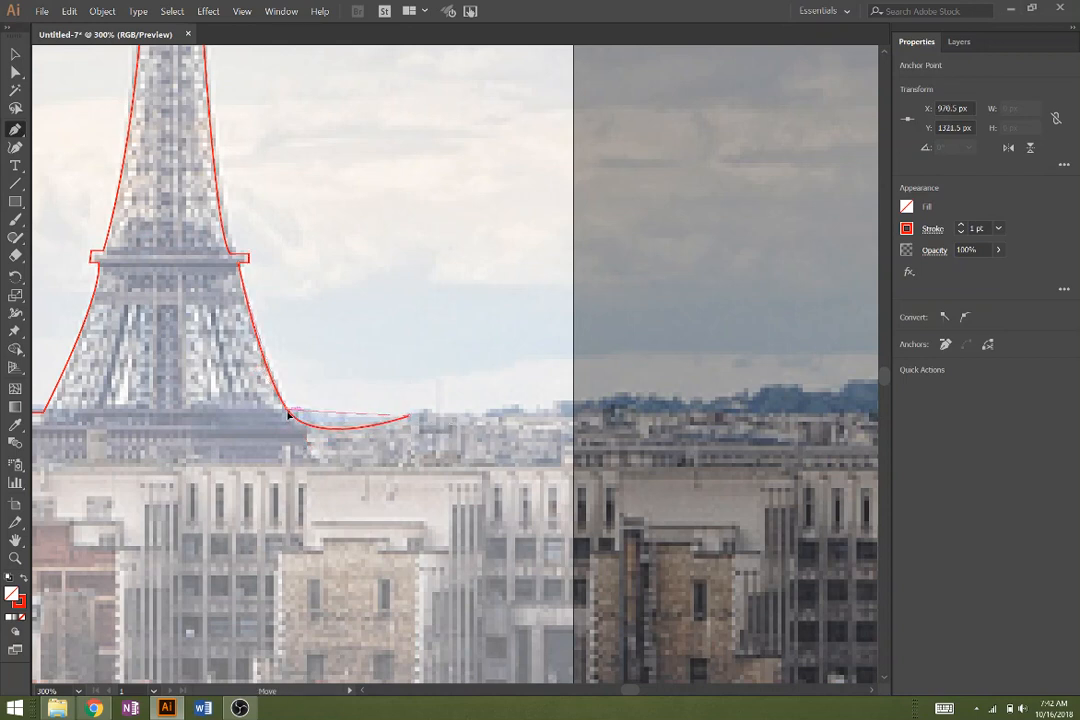
left_click_drag(289, 414, 288, 410)
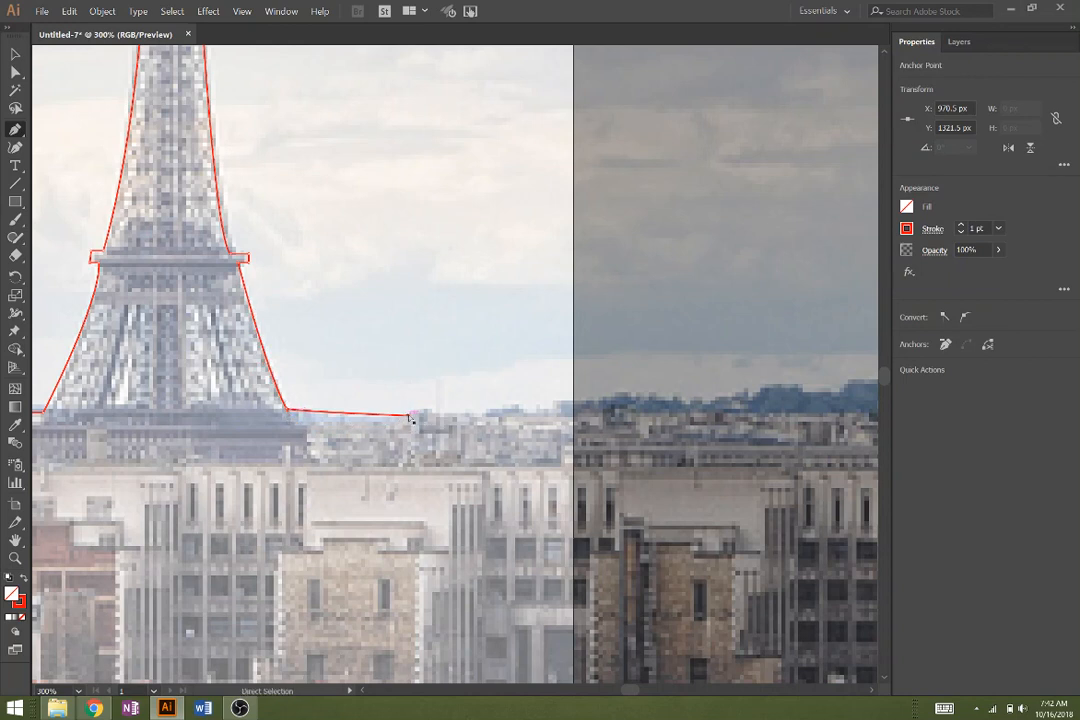
left_click_drag(410, 419, 410, 410)
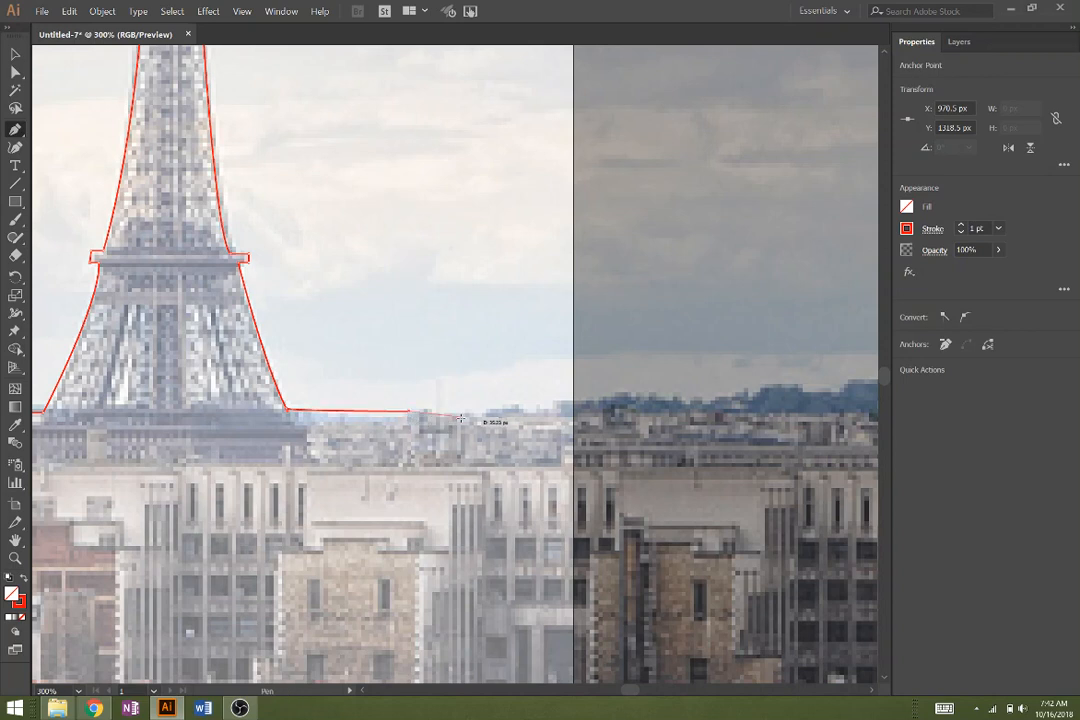
Step: Trace the uneven rooftops from beyond the tower's right foot to just past the artboard's right edge
left_click(443, 407)
left_click(452, 412)
left_click(486, 412)
left_click(490, 408)
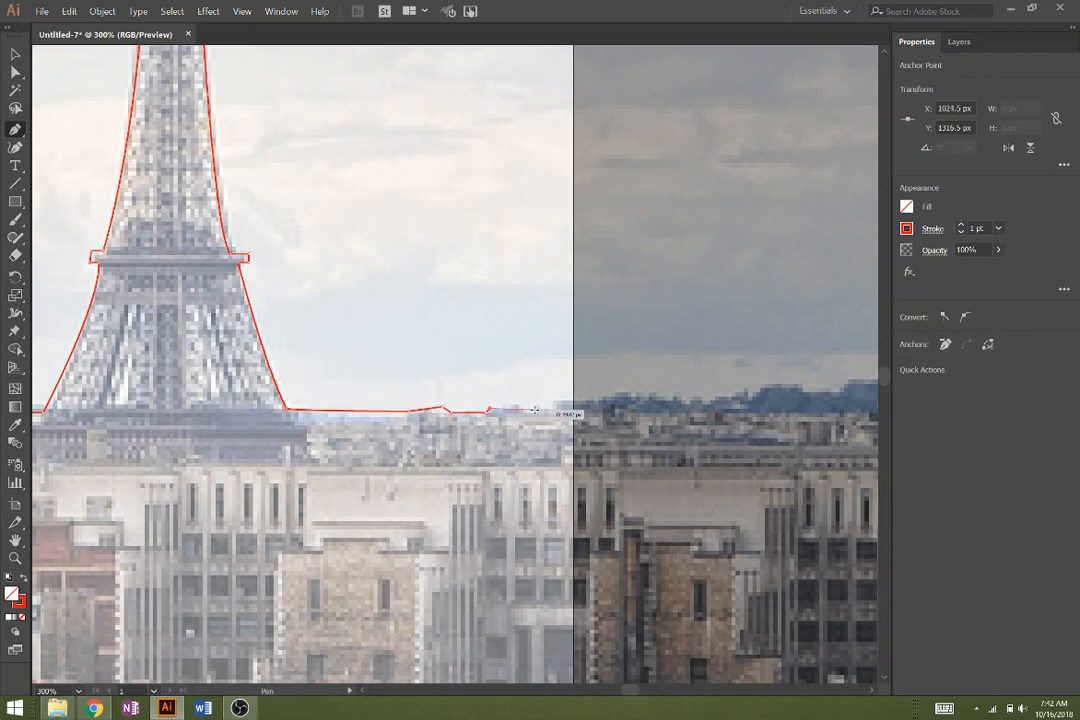
left_click(538, 409)
left_click(540, 415)
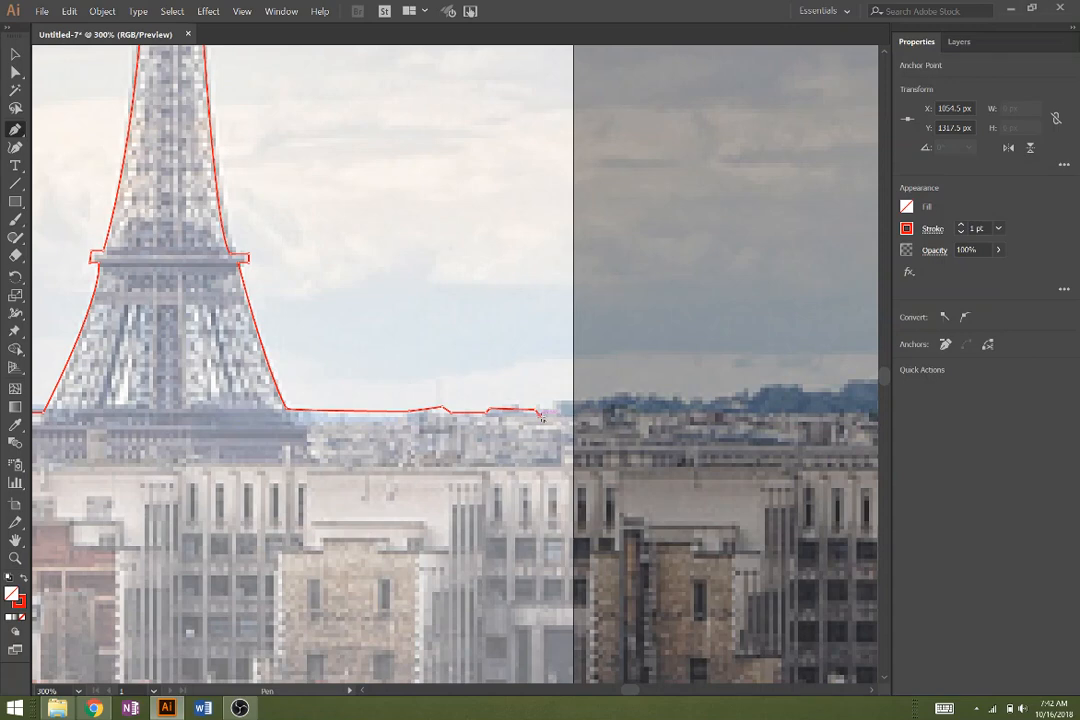
left_click(600, 415)
Step: Carry the path around below the artboard's bottom corners and close it at the skyline's left starting point
scroll(570, 441, "down", 5)
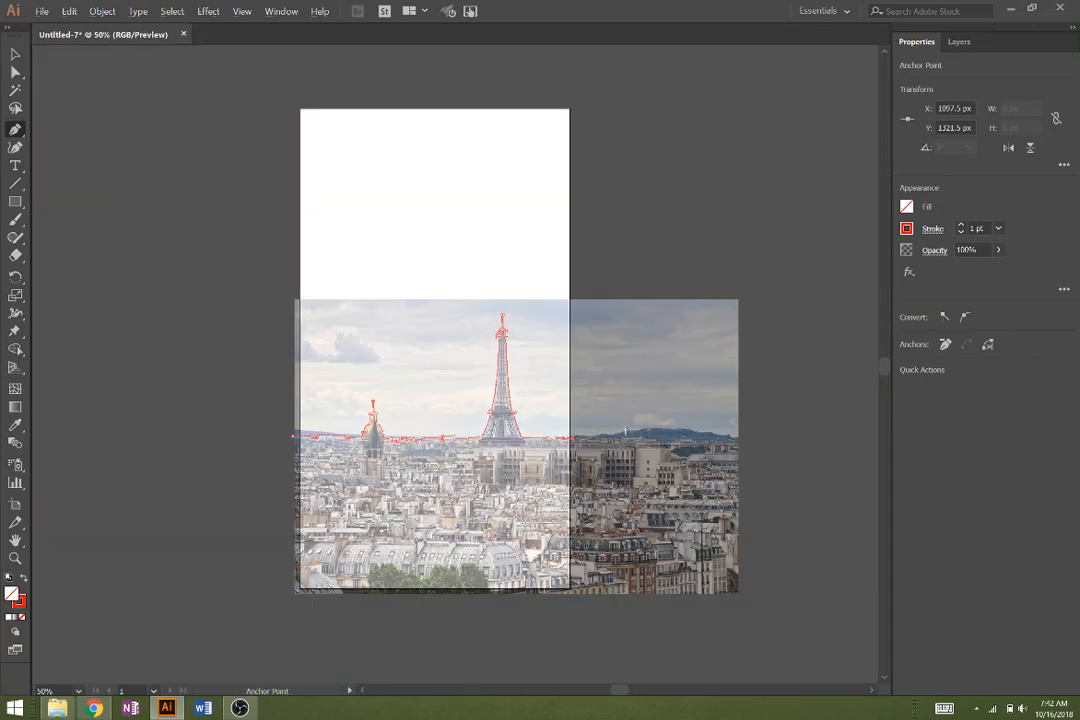
left_click(578, 618)
left_click(273, 615)
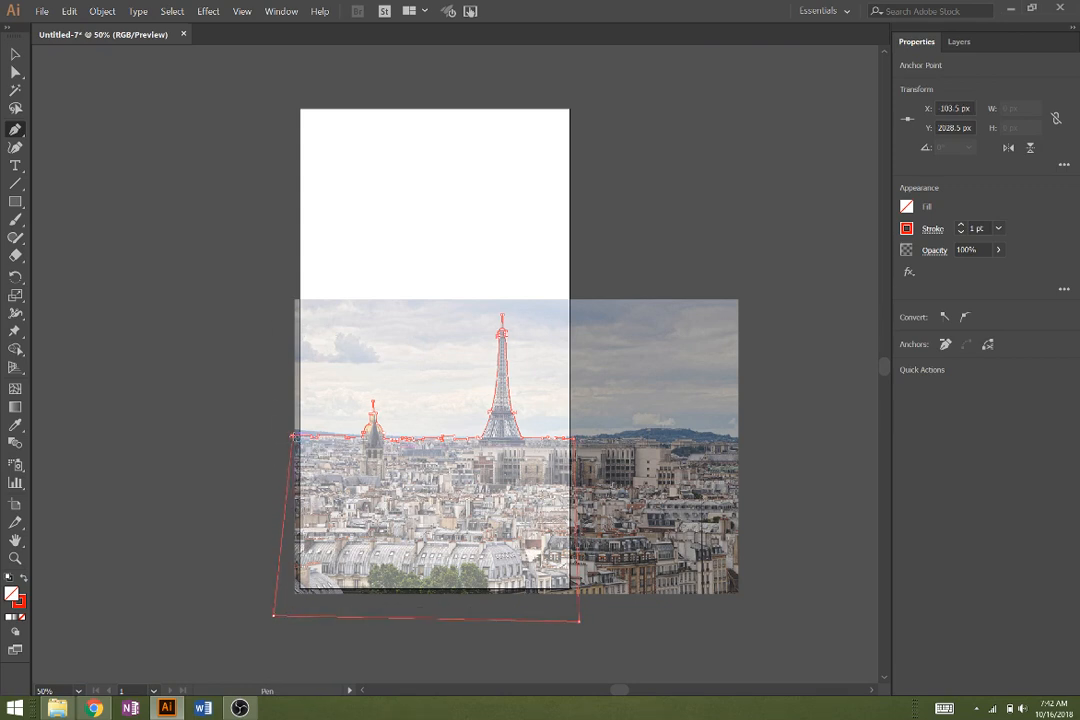
left_click(292, 437)
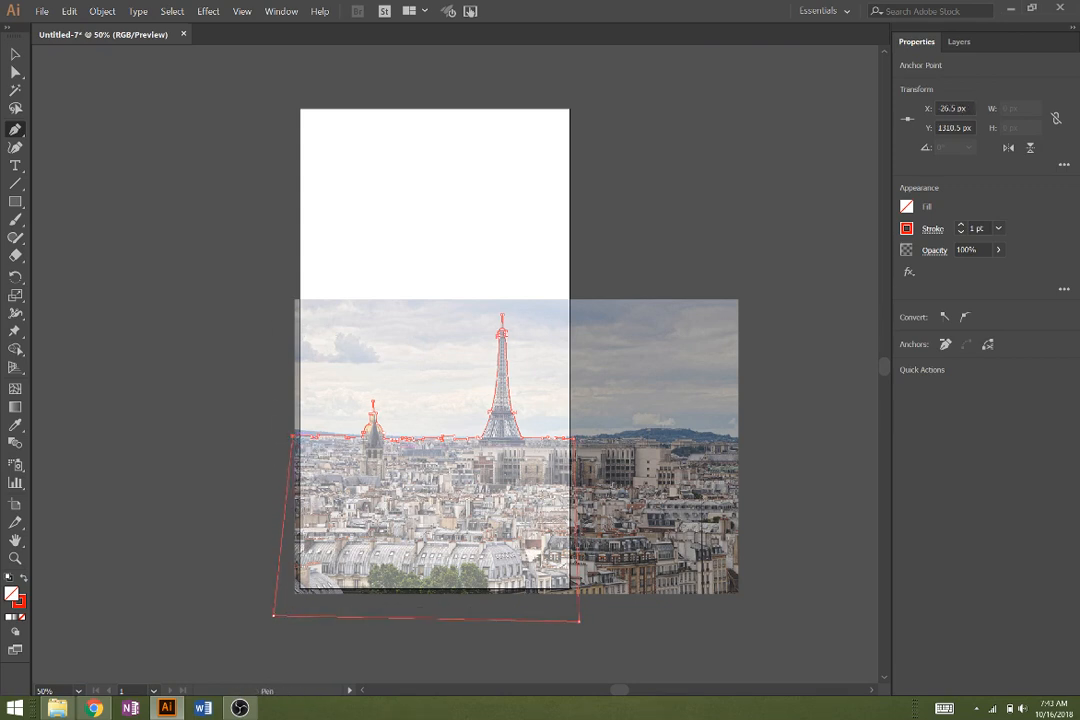
Step: Remove the skyline shape's stroke and fill it with purple C335FF using the color mixer
left_click(906, 228)
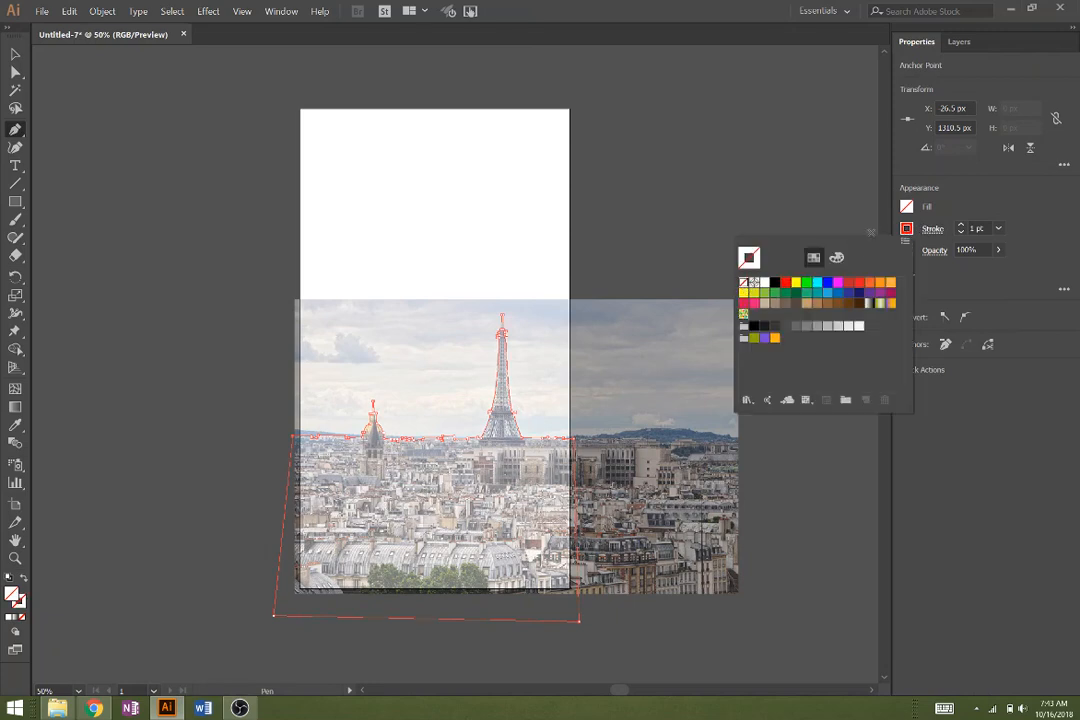
left_click(907, 212)
left_click(907, 207)
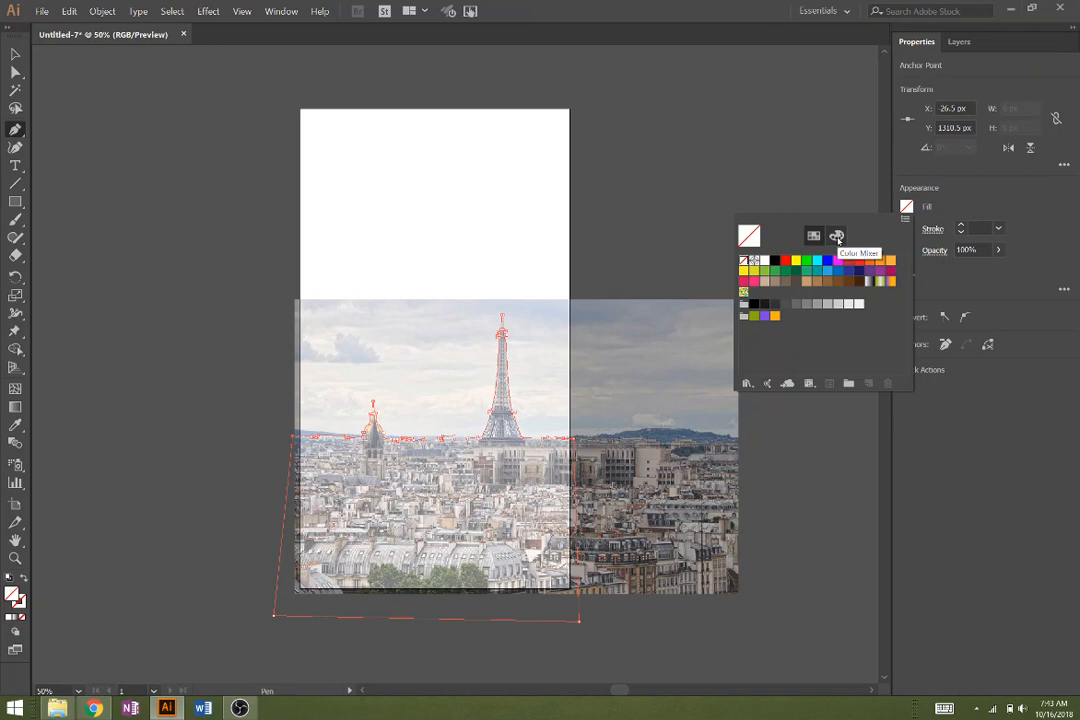
left_click(837, 237)
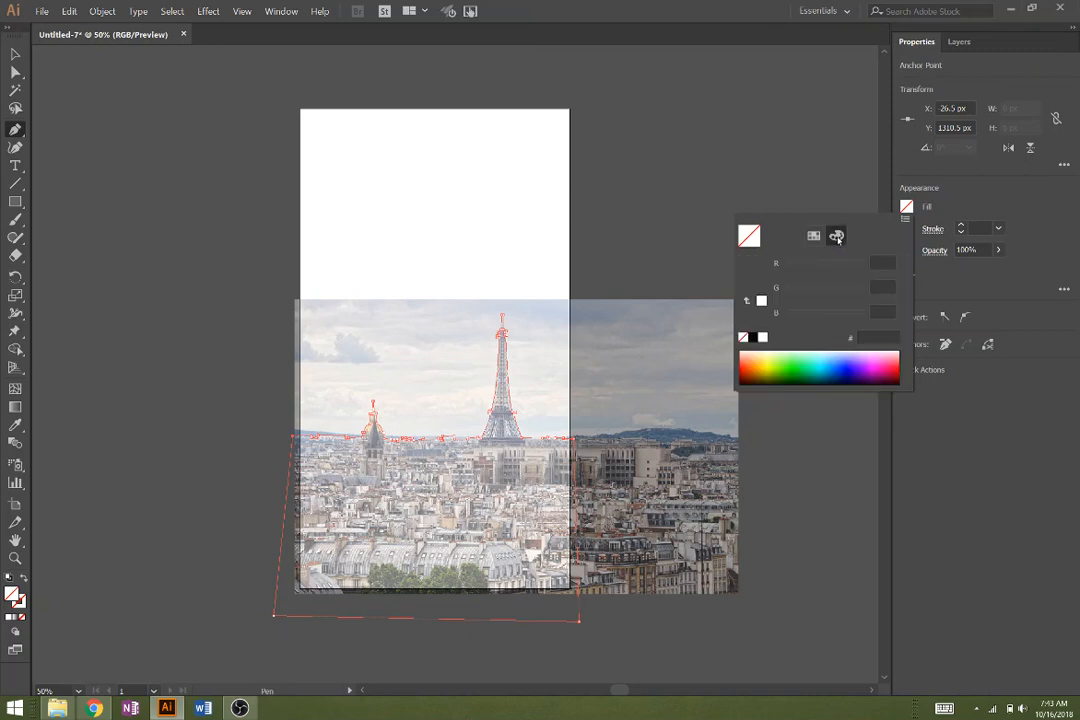
left_click(776, 359)
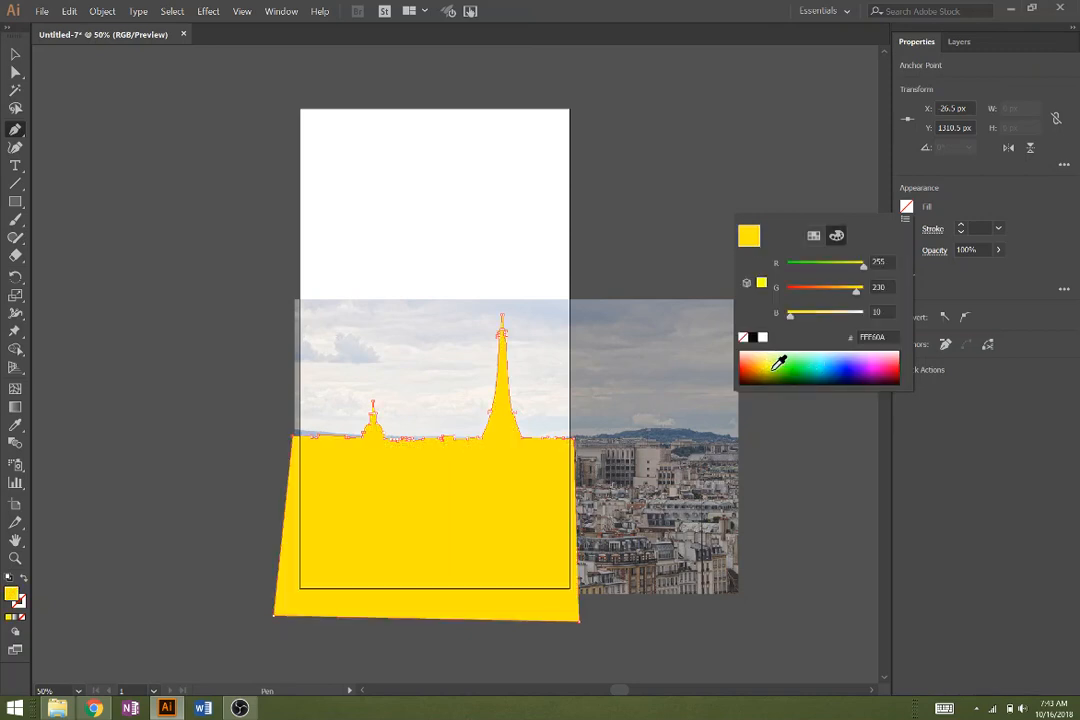
left_click(885, 360)
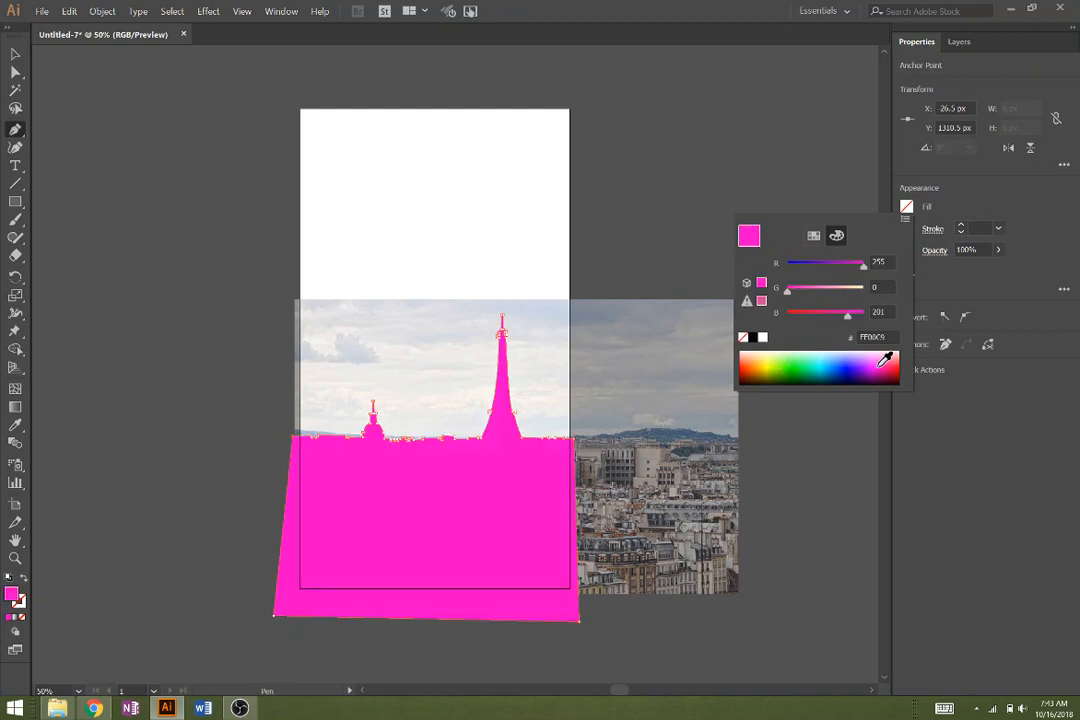
left_click(866, 356)
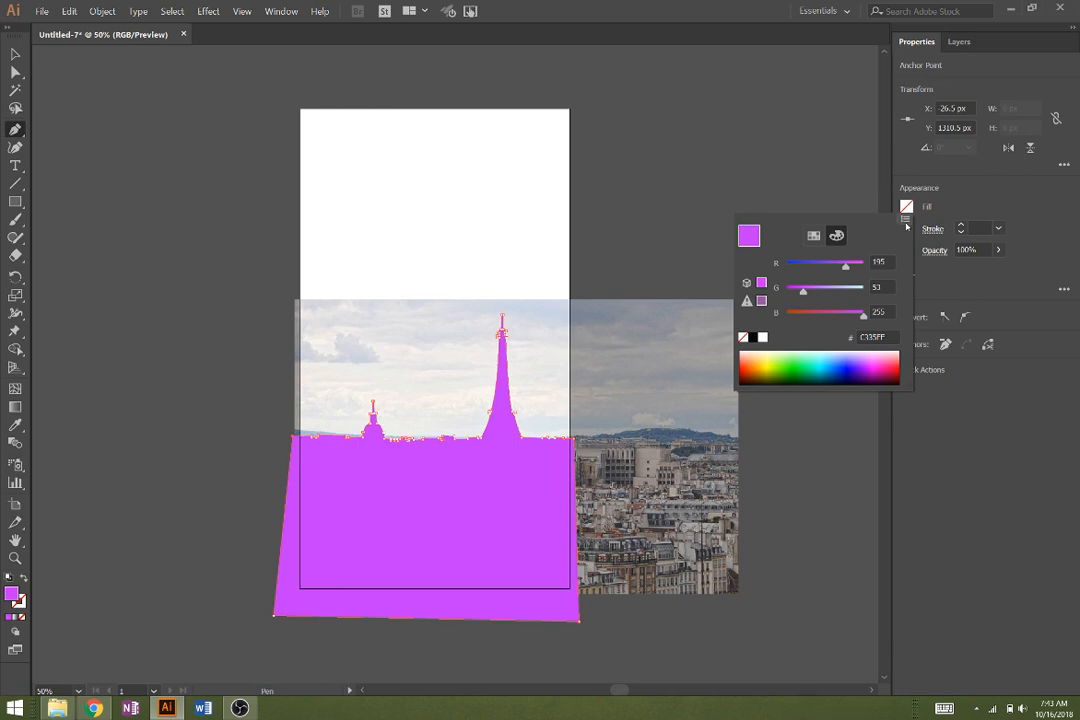
Step: Switch the fill's color model to HSB and mute it to about 313° hue, 14% saturation and 38% brightness
left_click(905, 219)
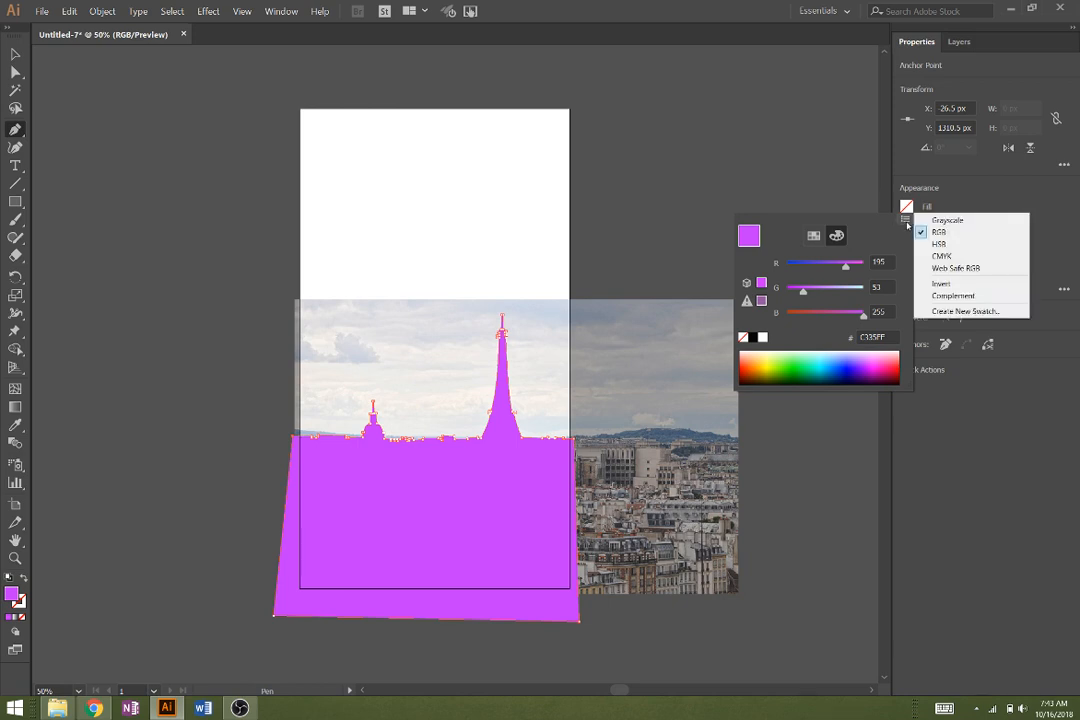
left_click(963, 245)
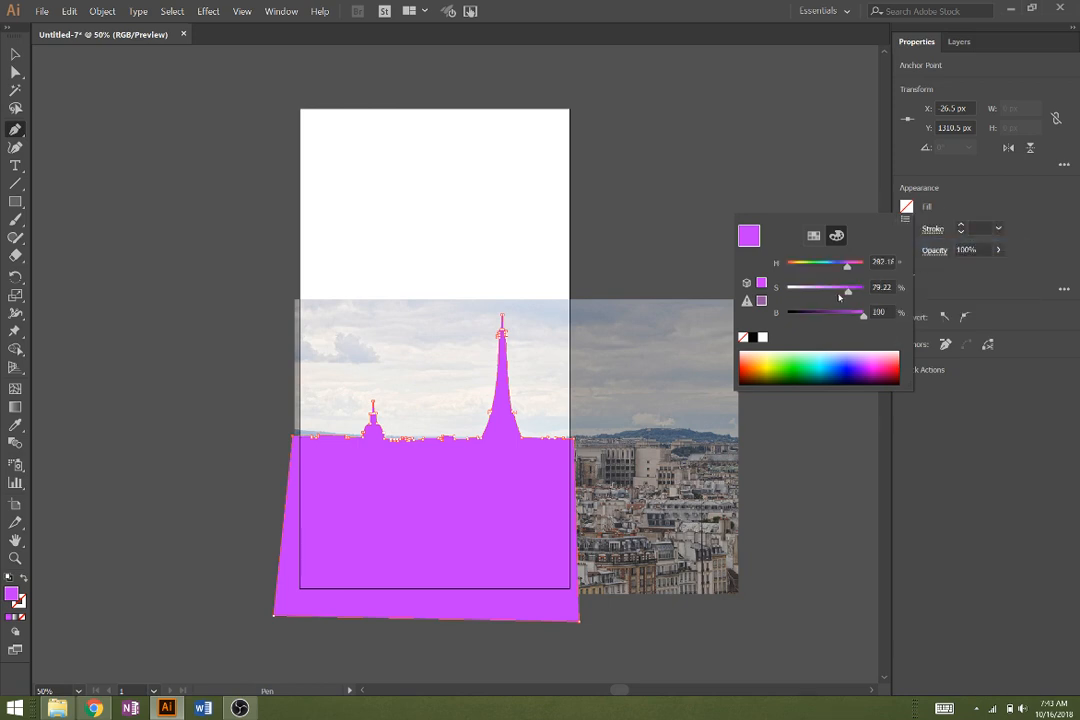
left_click_drag(849, 293, 844, 318)
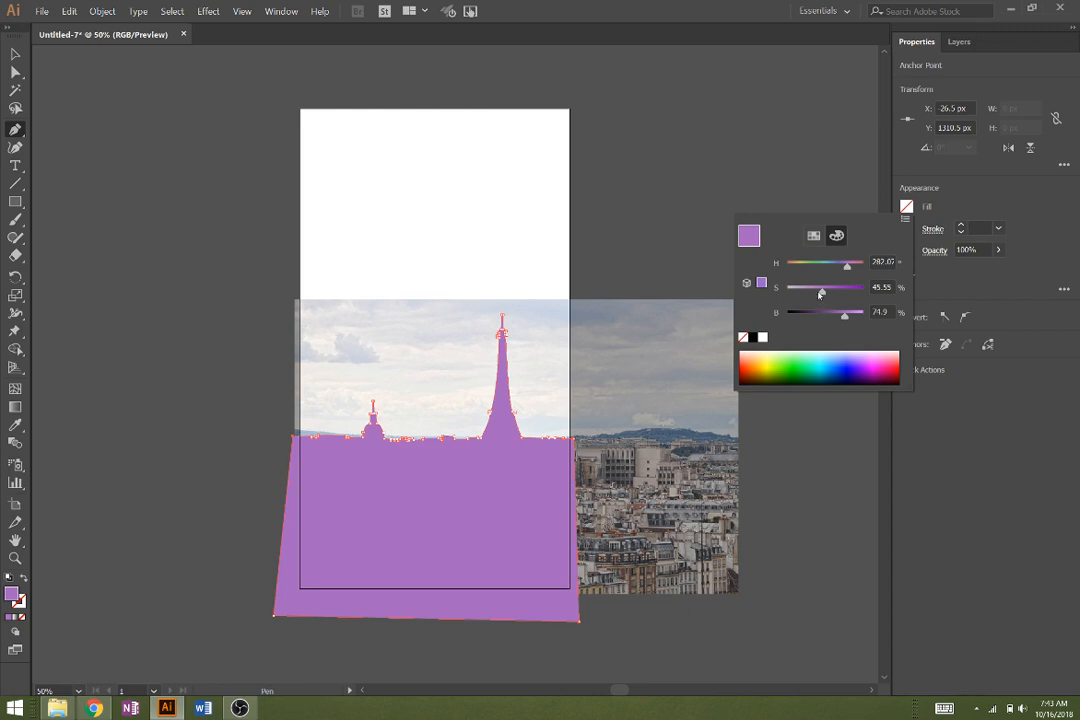
left_click_drag(844, 318, 816, 318)
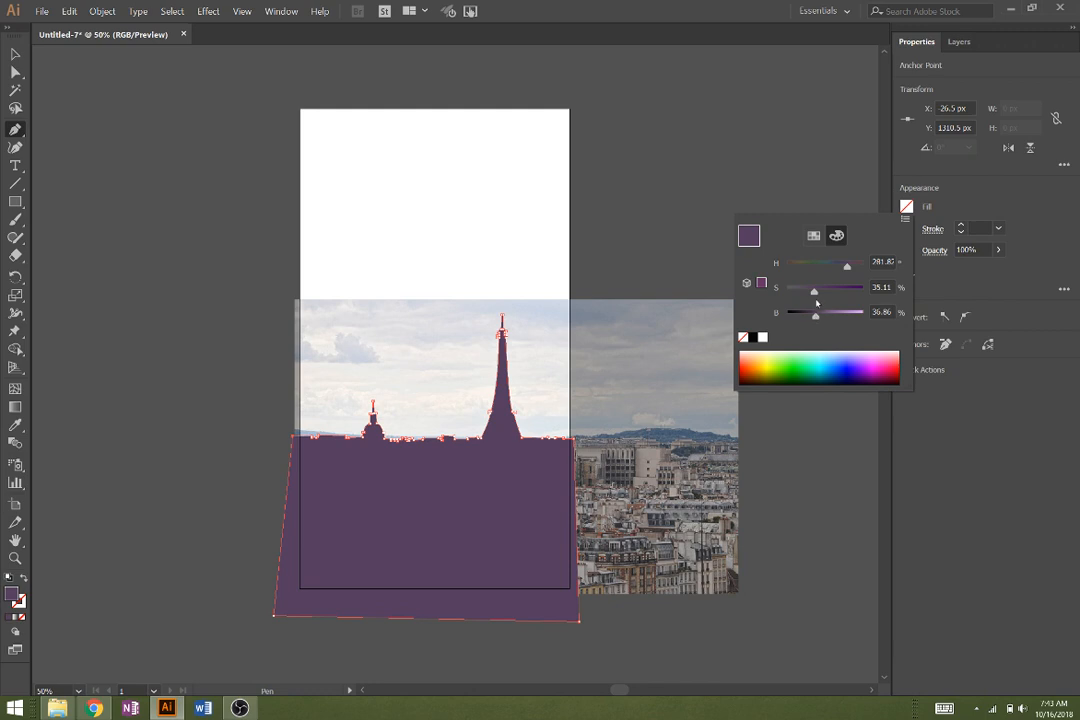
left_click_drag(815, 318, 804, 291)
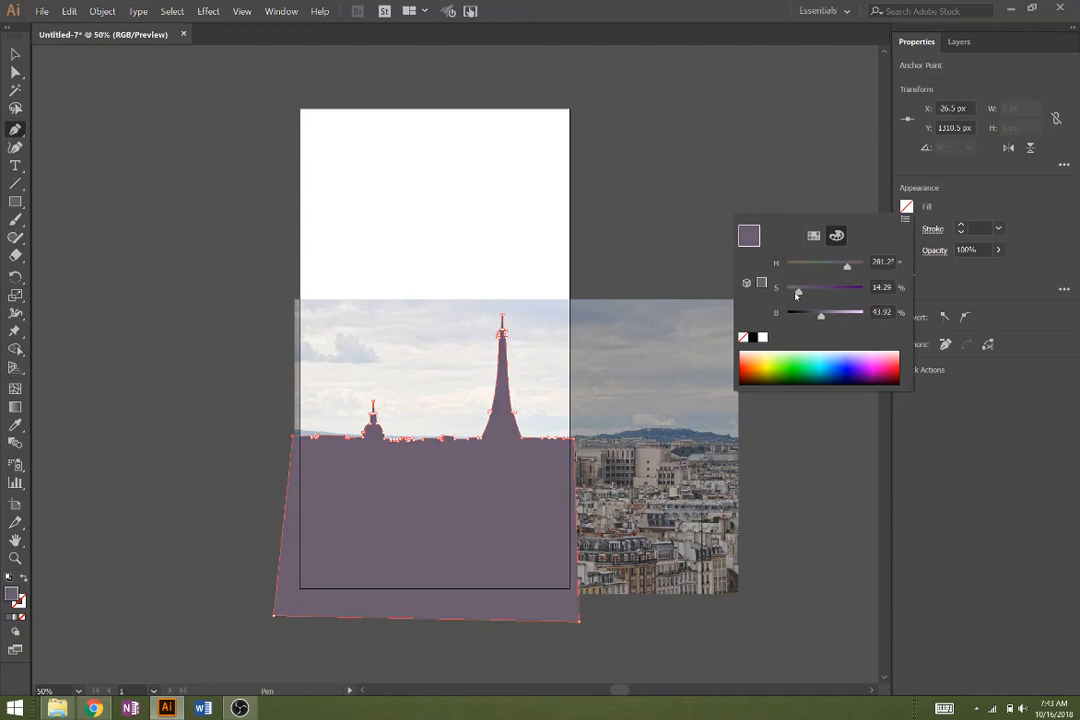
left_click_drag(820, 318, 815, 318)
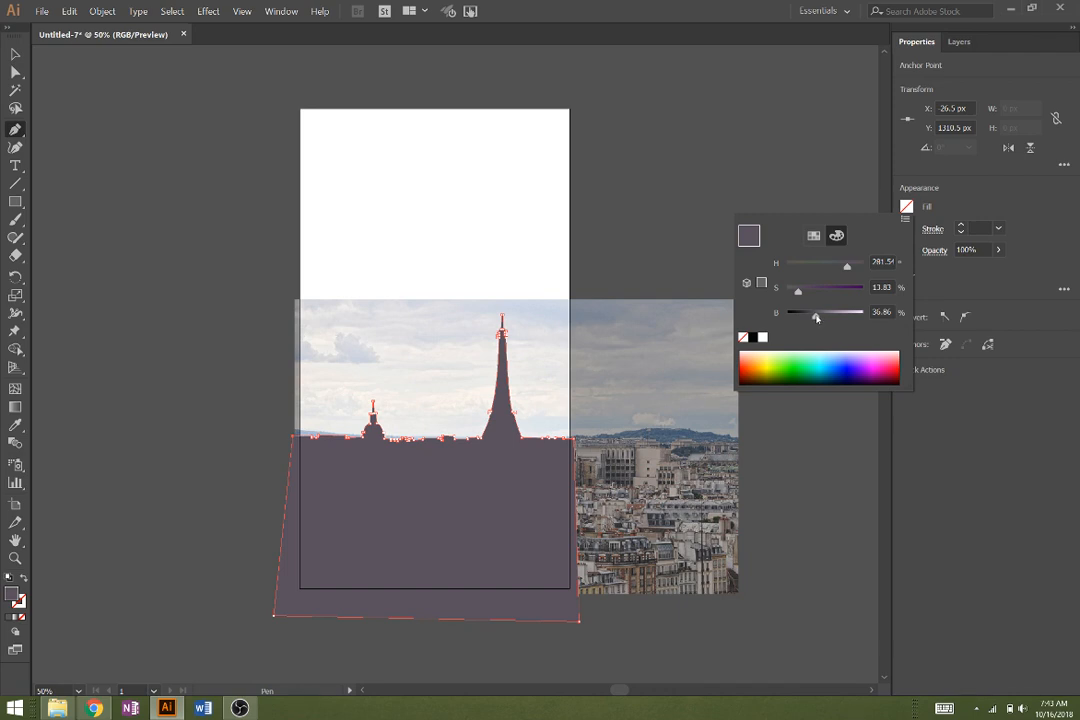
left_click_drag(816, 317, 817, 317)
mouse_move(847, 269)
left_mouse_down()
mouse_move(831, 271)
mouse_move(874, 266)
mouse_move(855, 268)
left_mouse_up()
mouse_move(856, 268)
left_mouse_down()
mouse_move(794, 267)
mouse_move(854, 269)
left_mouse_up()
Step: Lower the skyline shape's opacity to 56% so the photo shows through
left_click(997, 250)
left_click(972, 271)
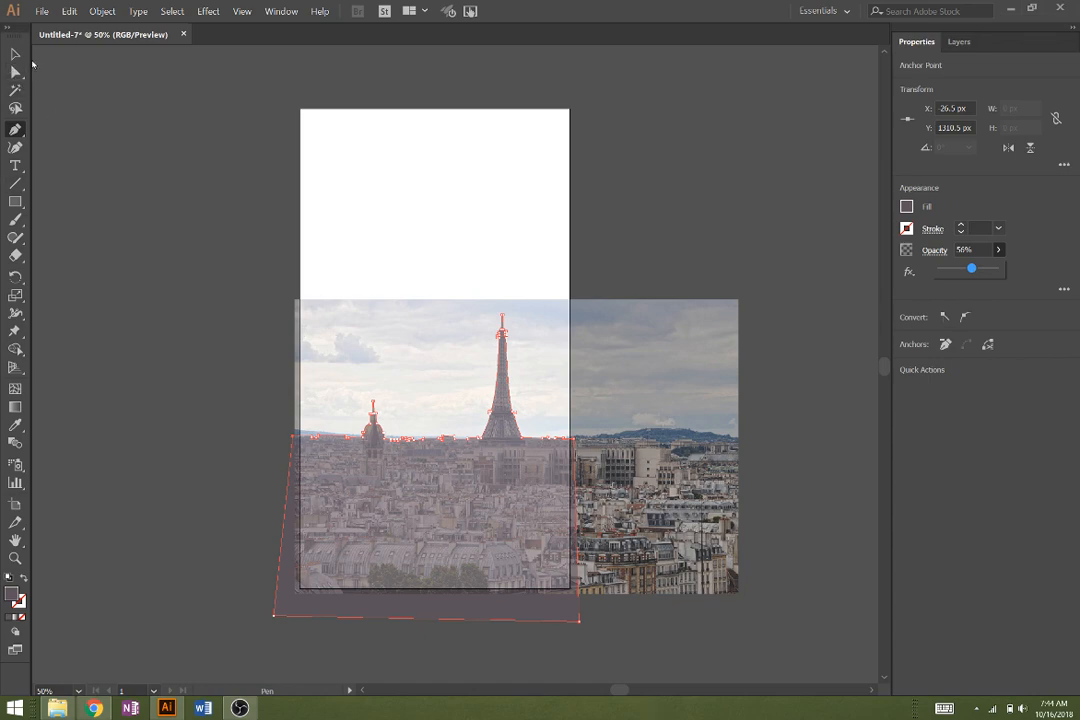
left_click(516, 223)
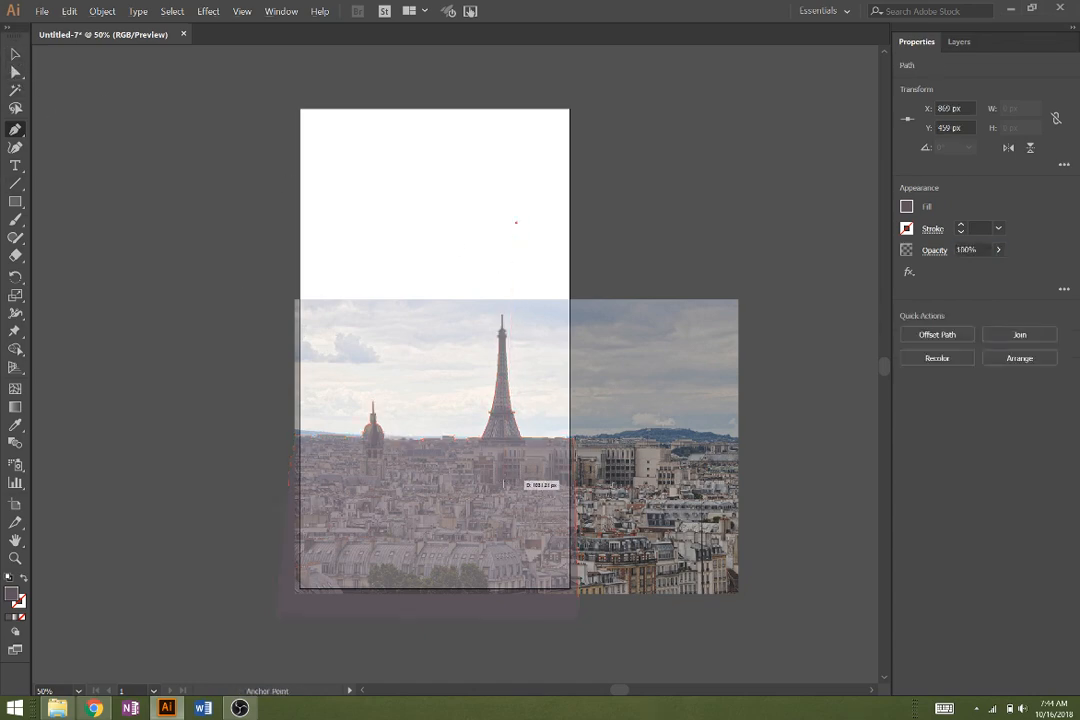
Step: Draw a closed trapezoid about 91 px wide and 68 px high between the tower's legs, below the lower platform
key("ctrl+plus")
key("ctrl+plus")
key("ctrl+plus")
key("ctrl+plus")
key("ctrl+plus")
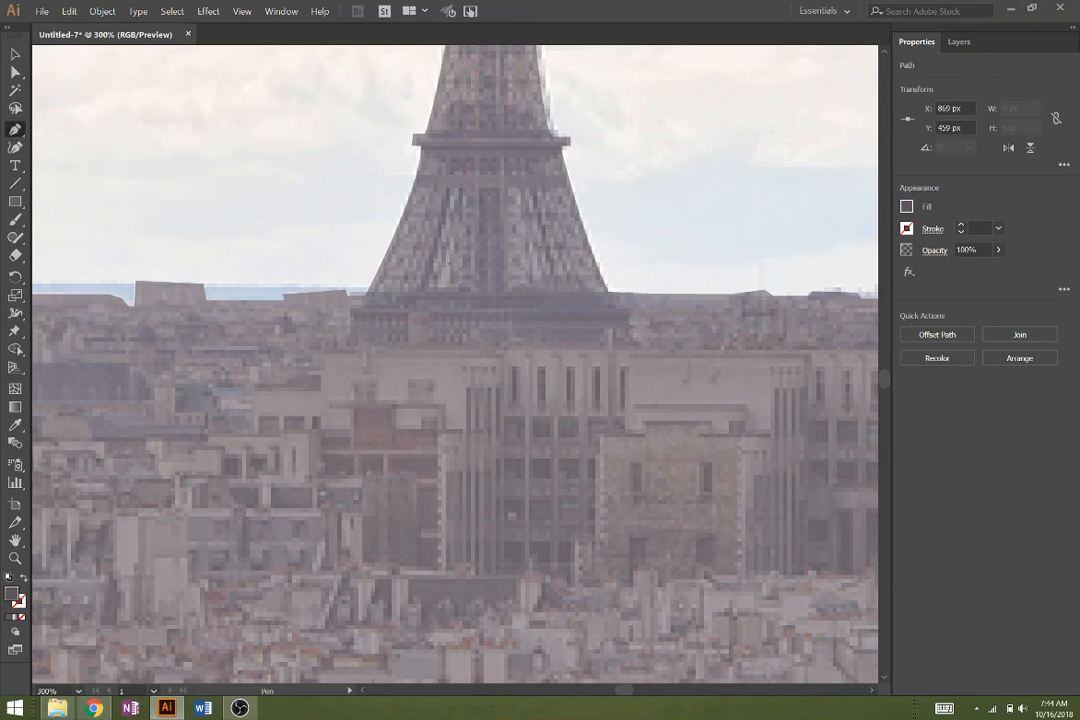
key("ctrl+0")
scroll(460, 190, "down", 1)
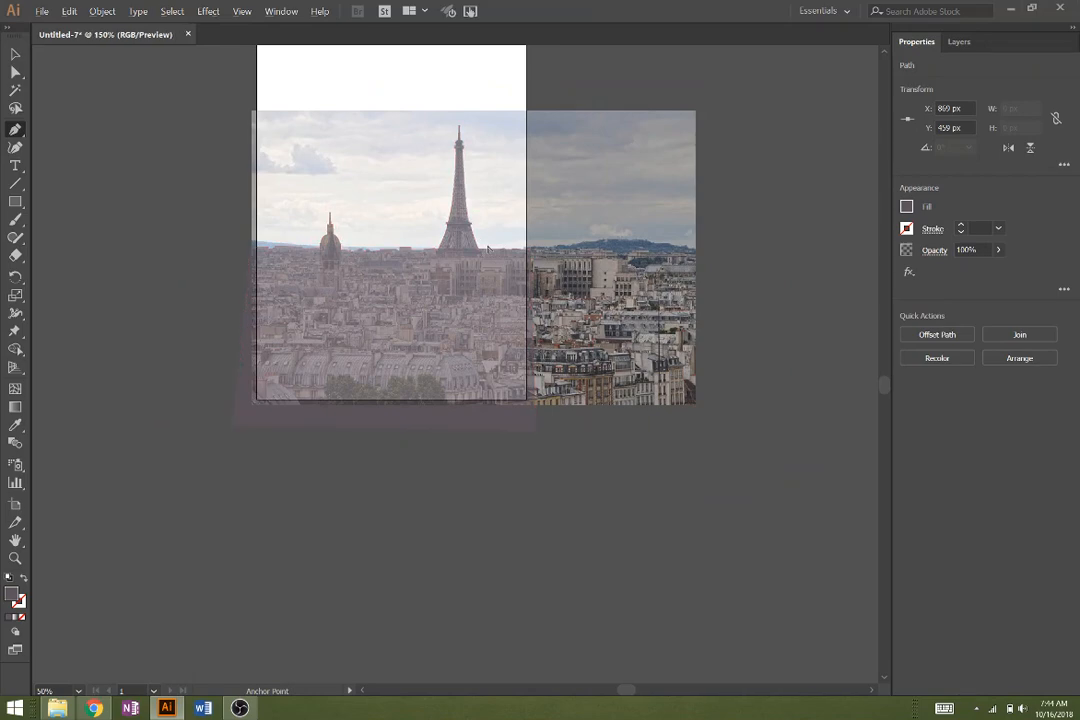
scroll(472, 234, "up", 3)
scroll(406, 249, "up", 1)
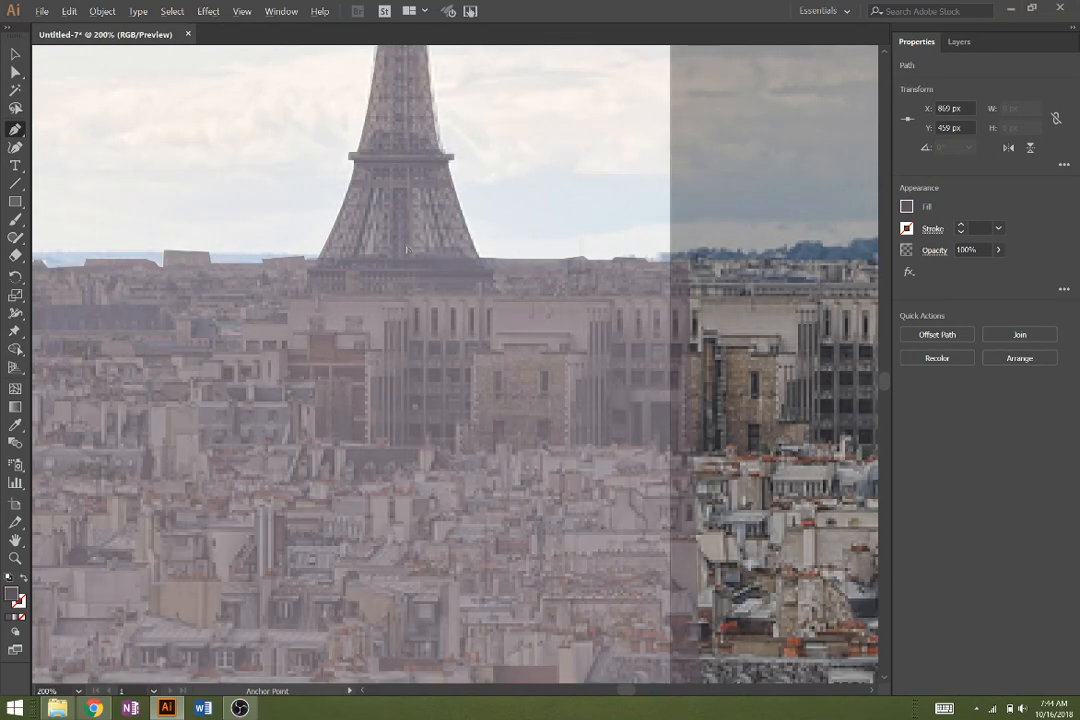
scroll(406, 249, "up", 1)
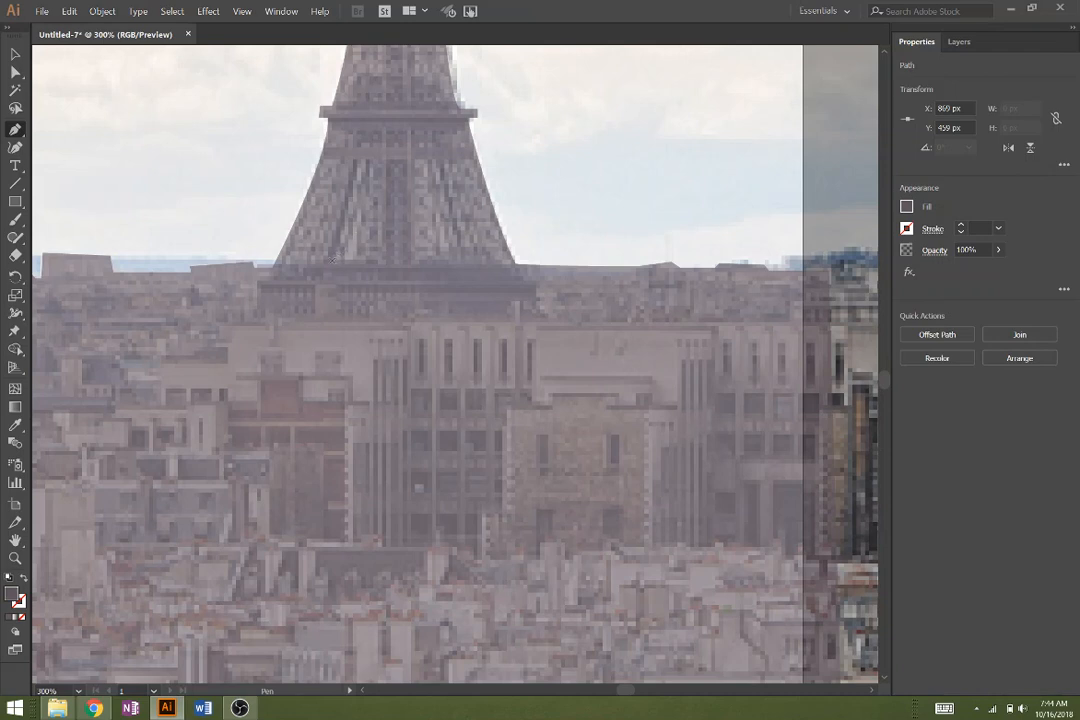
left_click(467, 263)
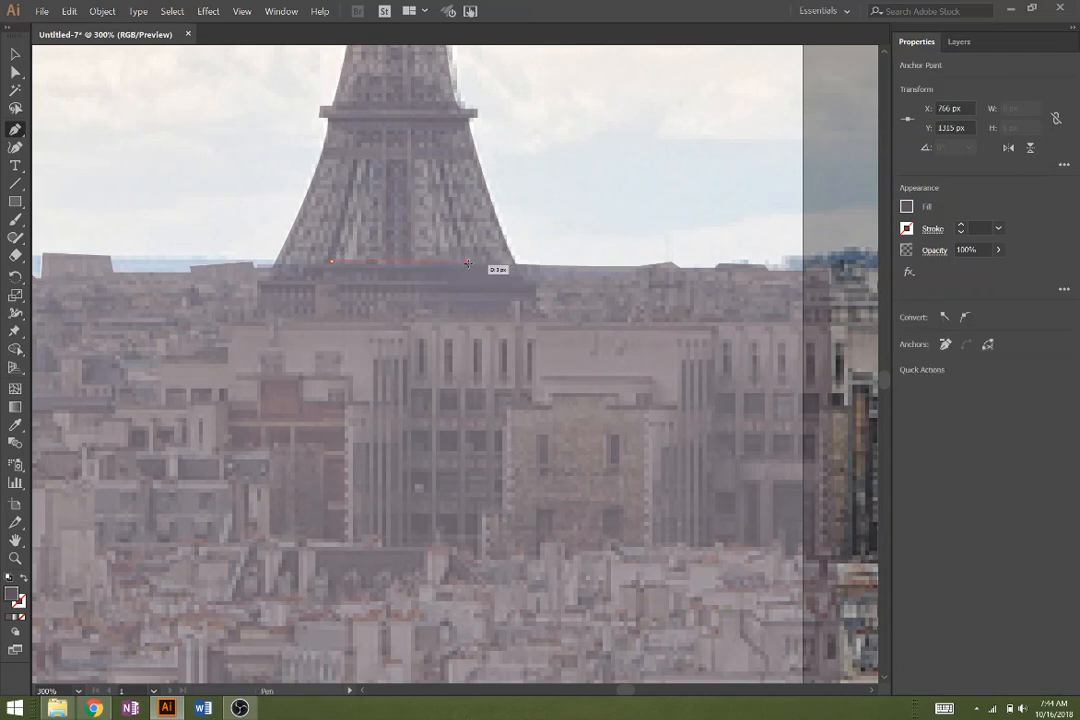
left_click(433, 160)
left_click(358, 160)
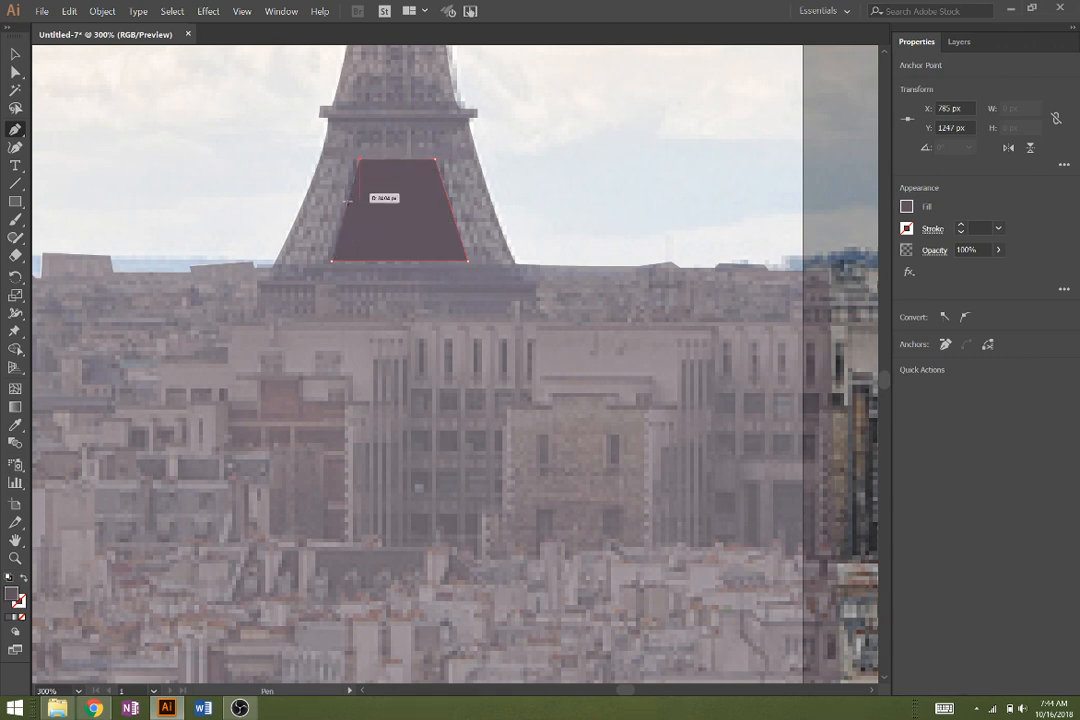
left_click(332, 262)
Step: Fill the trapezoid between the tower's legs with the red swatch
left_click(906, 206)
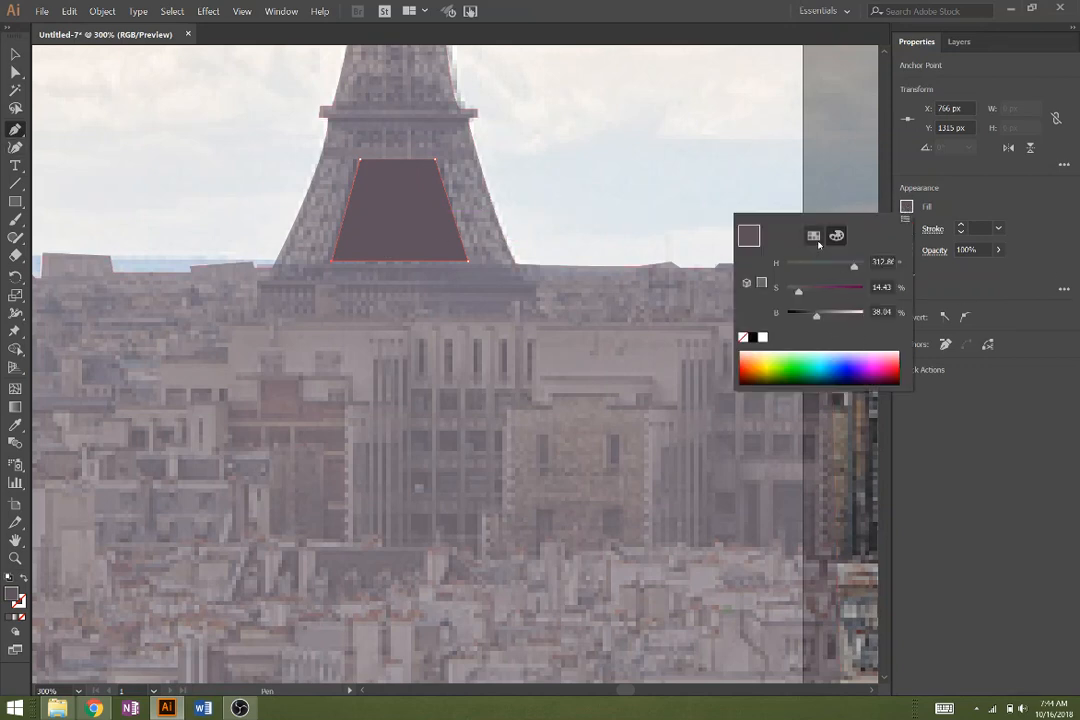
left_click(813, 235)
left_click(785, 260)
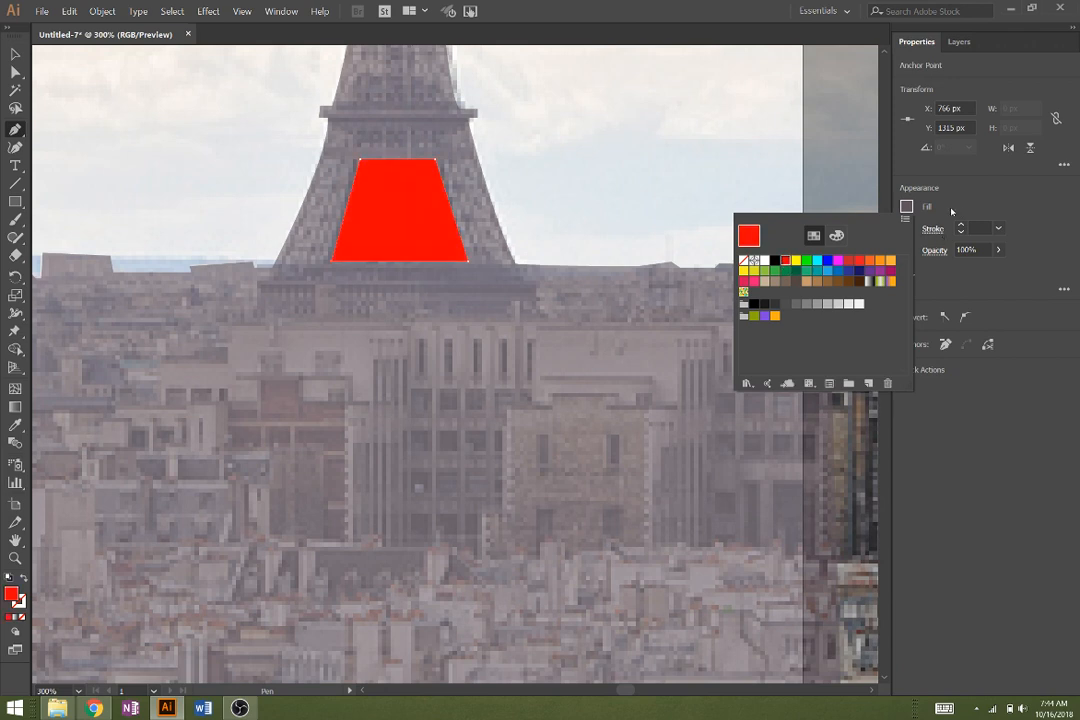
left_click(95, 118)
left_click(355, 400)
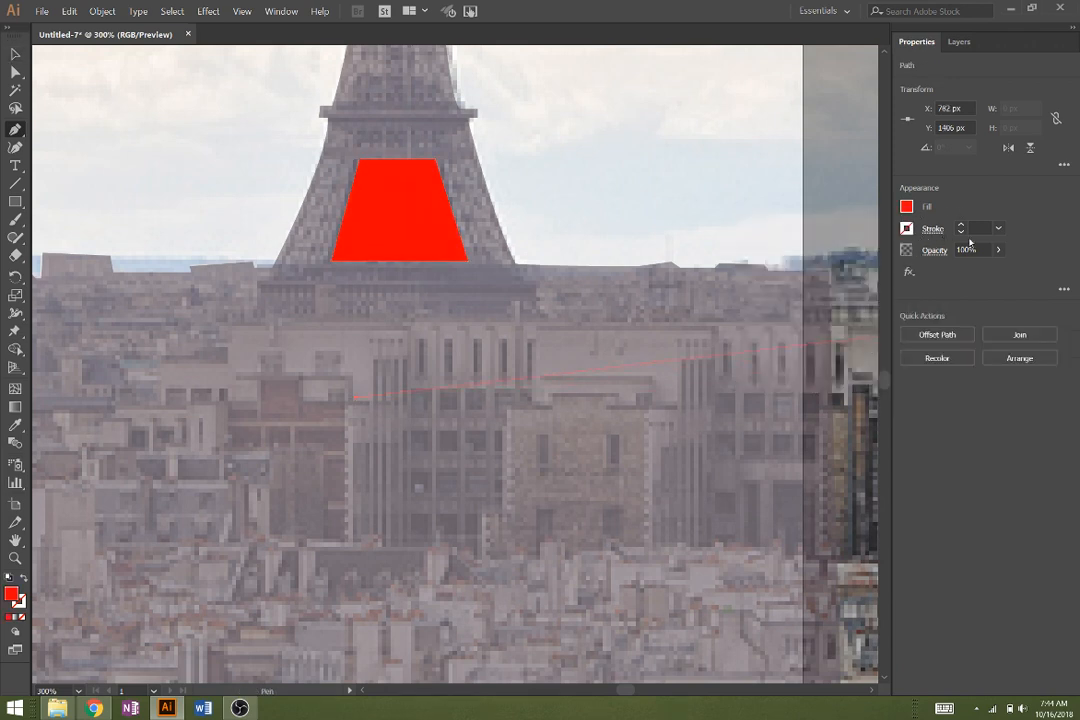
key("v")
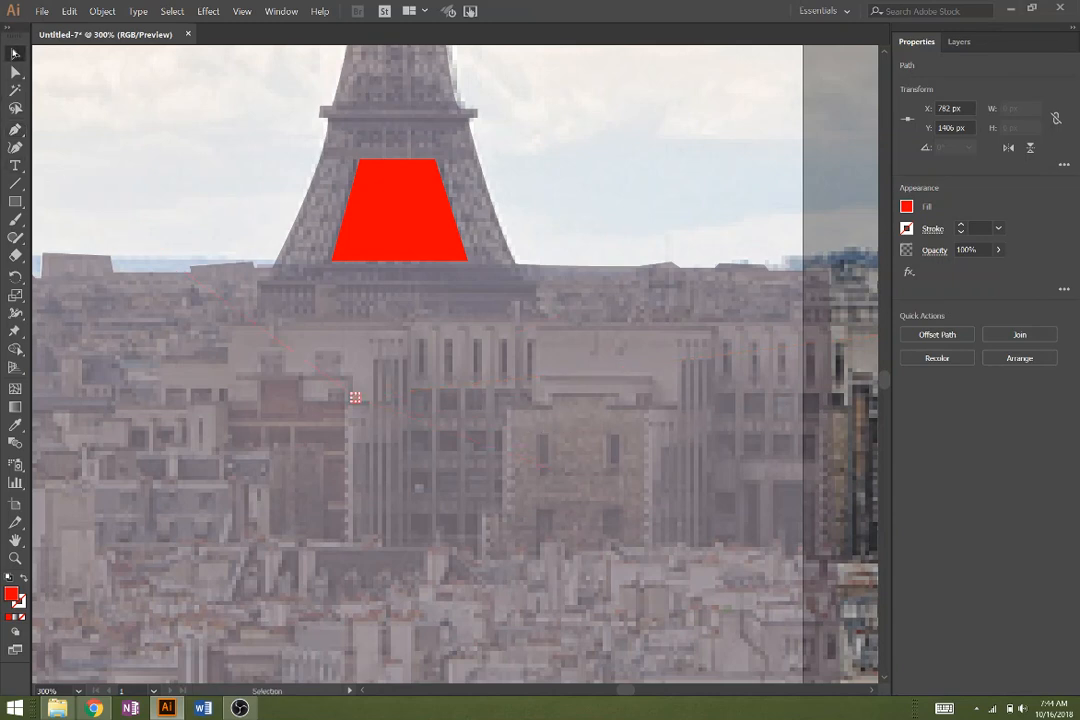
key("Delete")
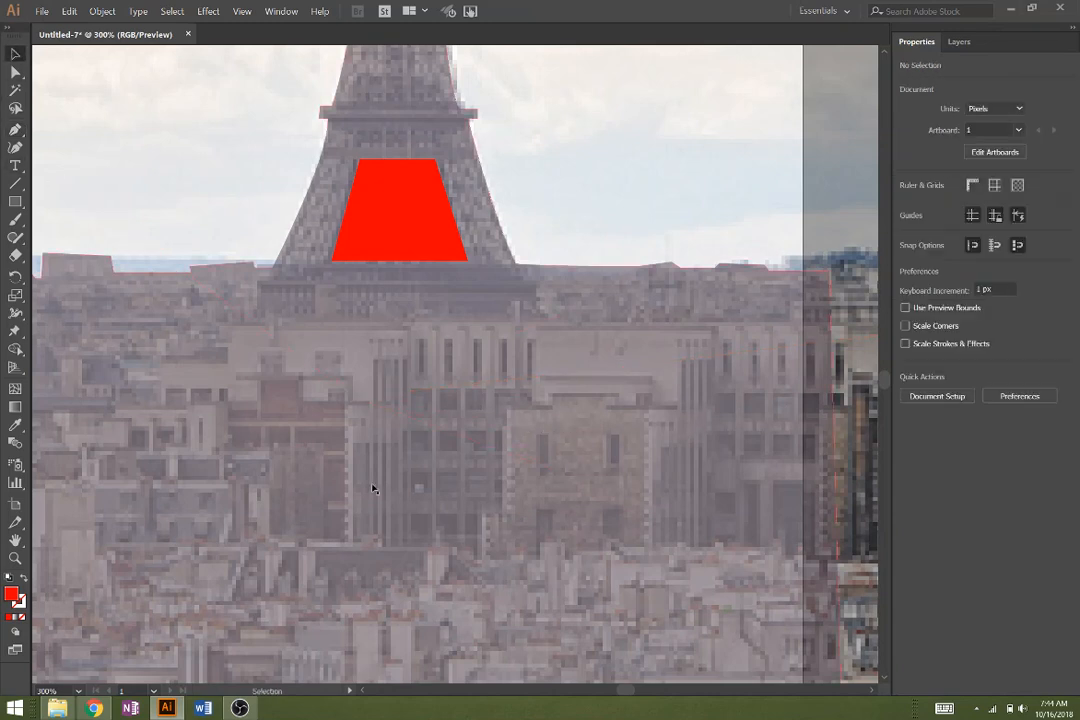
Step: Set the skyline shape's opacity back to 100%
left_click(375, 490)
left_click(999, 250)
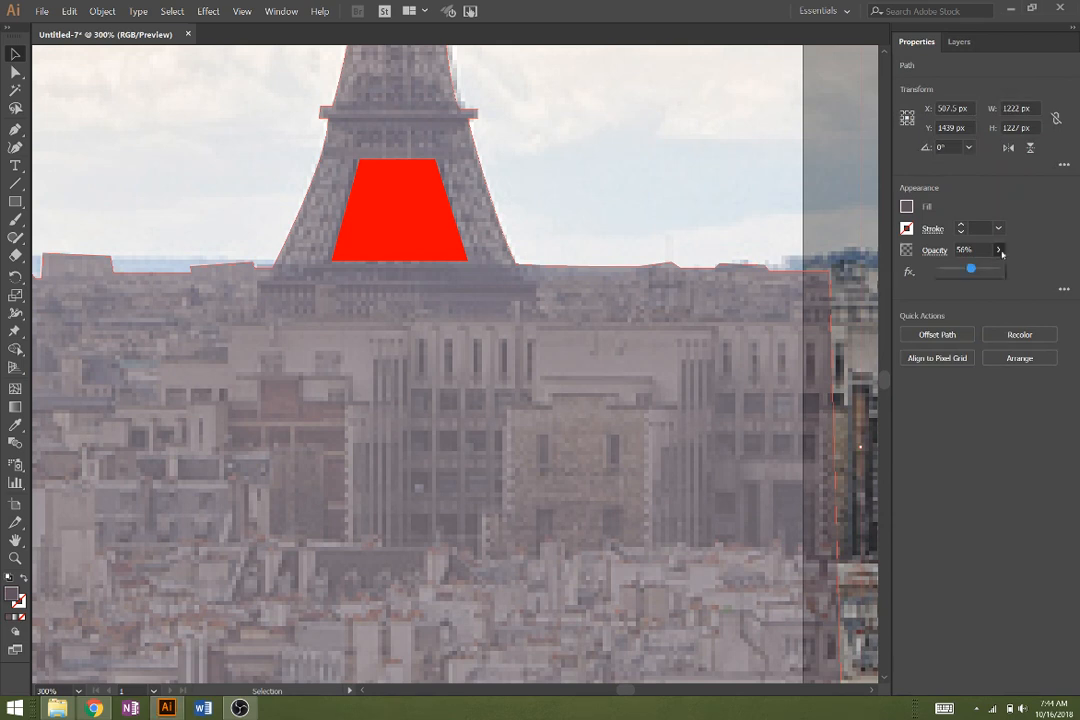
left_click_drag(970, 270, 997, 269)
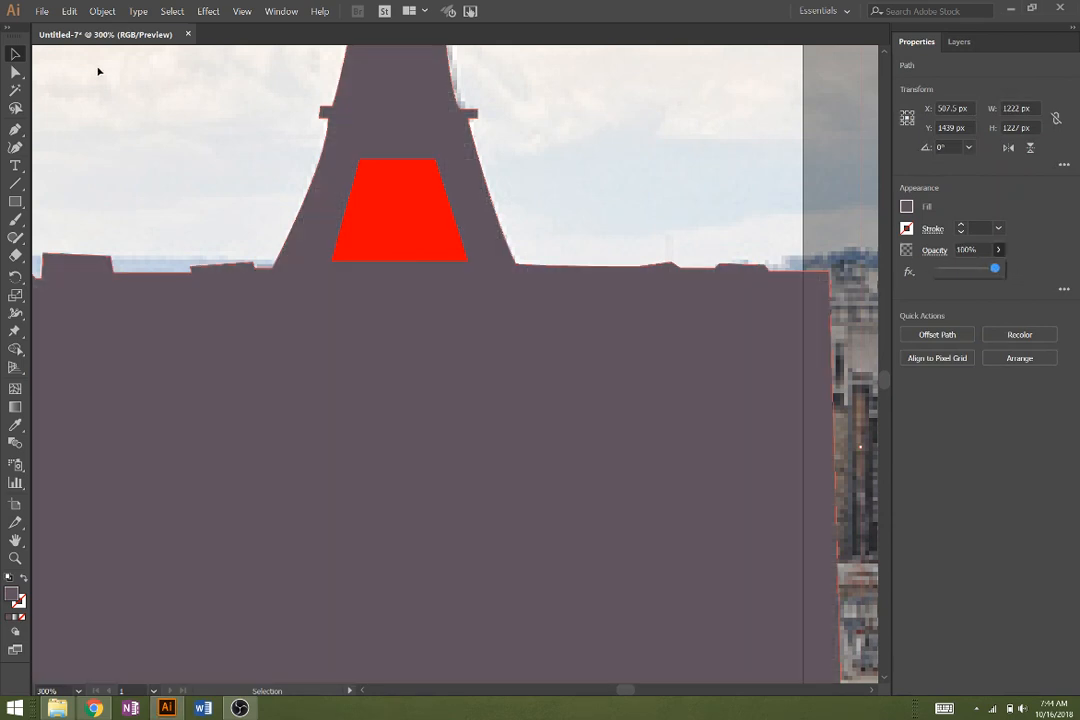
Step: Select the red trapezoid and the skyline shape and cut the trapezoid out of the tower with Shape Builder
left_click(364, 239)
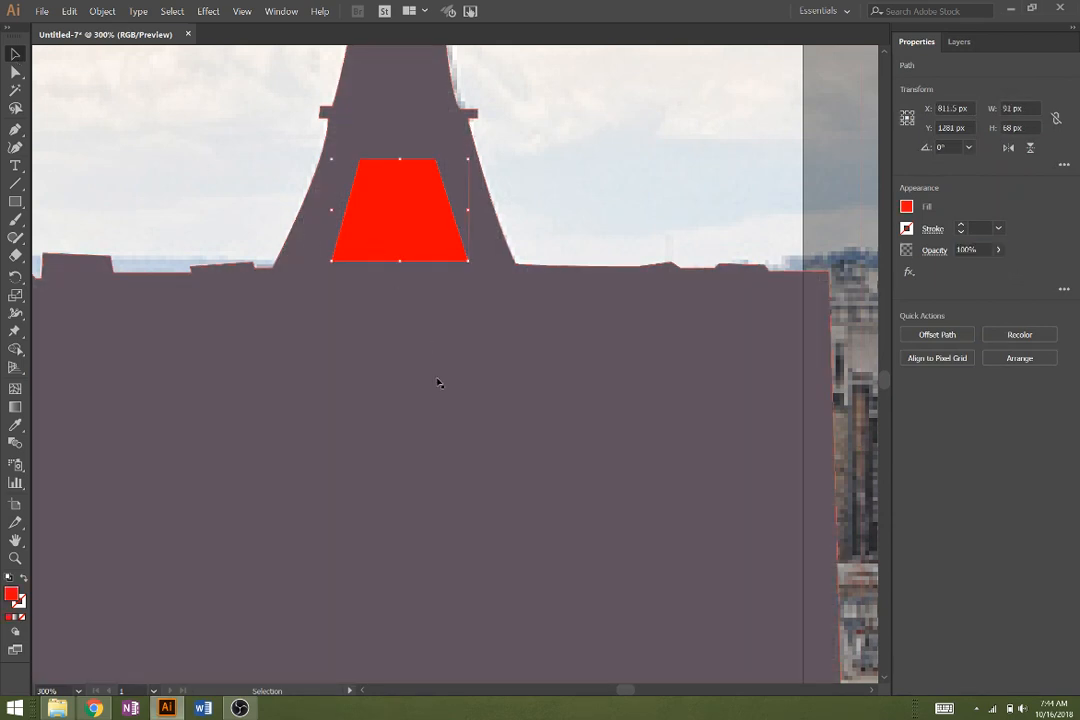
left_click(443, 404, "shift")
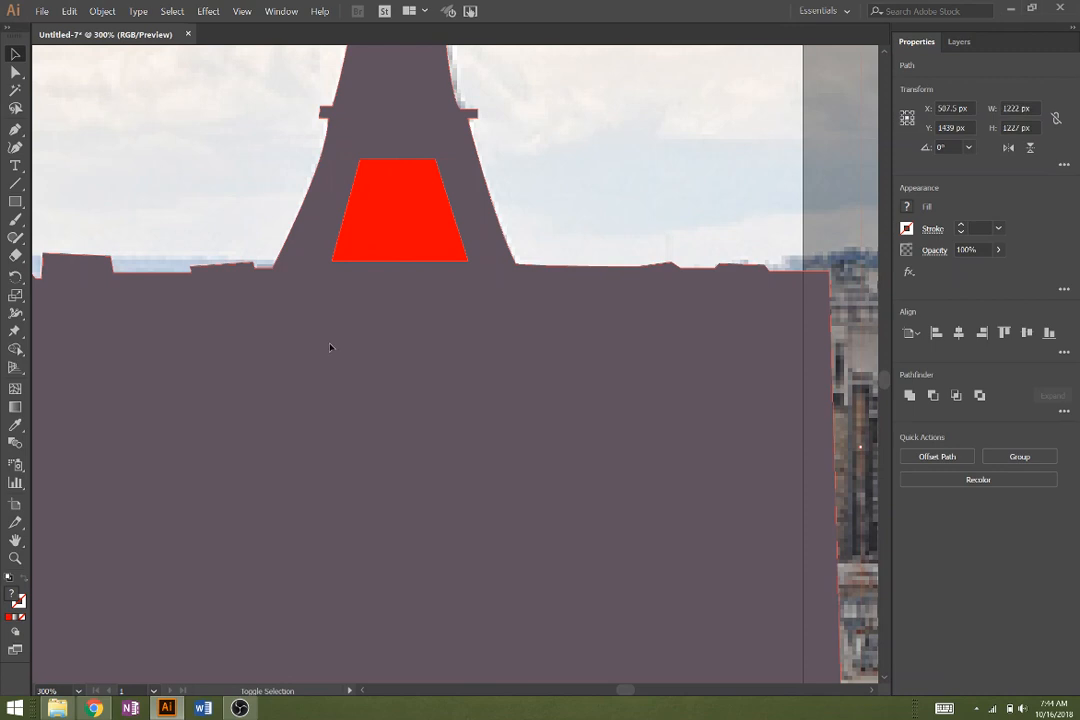
left_click(15, 349)
left_click(373, 241, "alt")
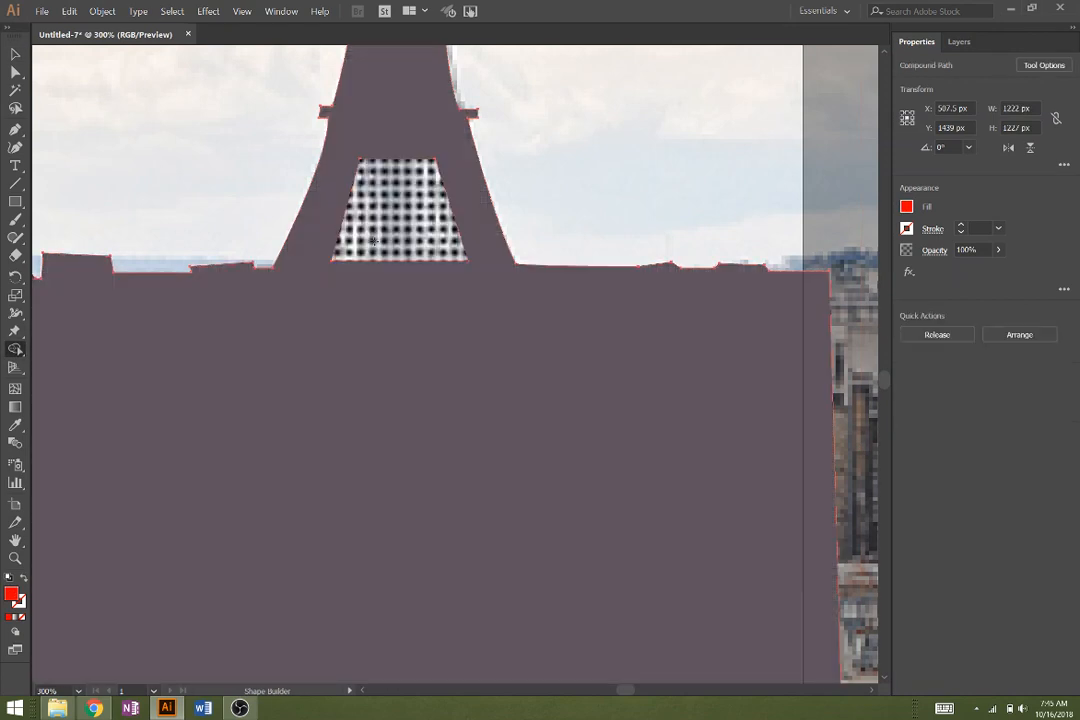
Step: Lock the Paris silhouette's layer and add a new layer between it and the Paris photo's layer
left_click(15, 53)
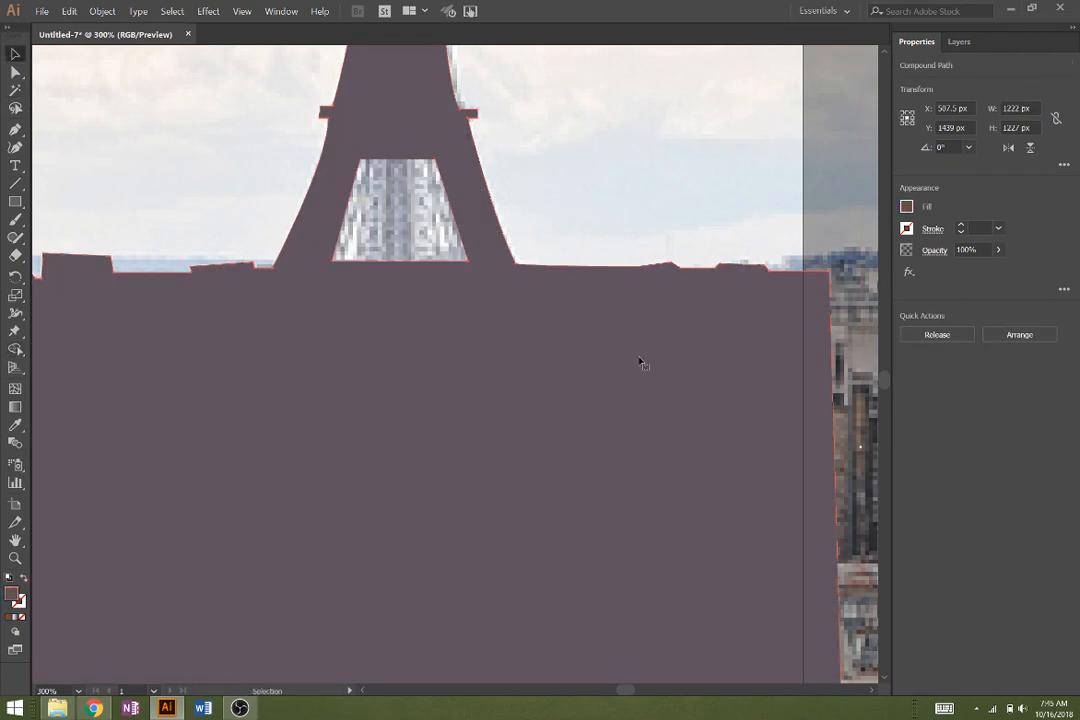
left_click(958, 42)
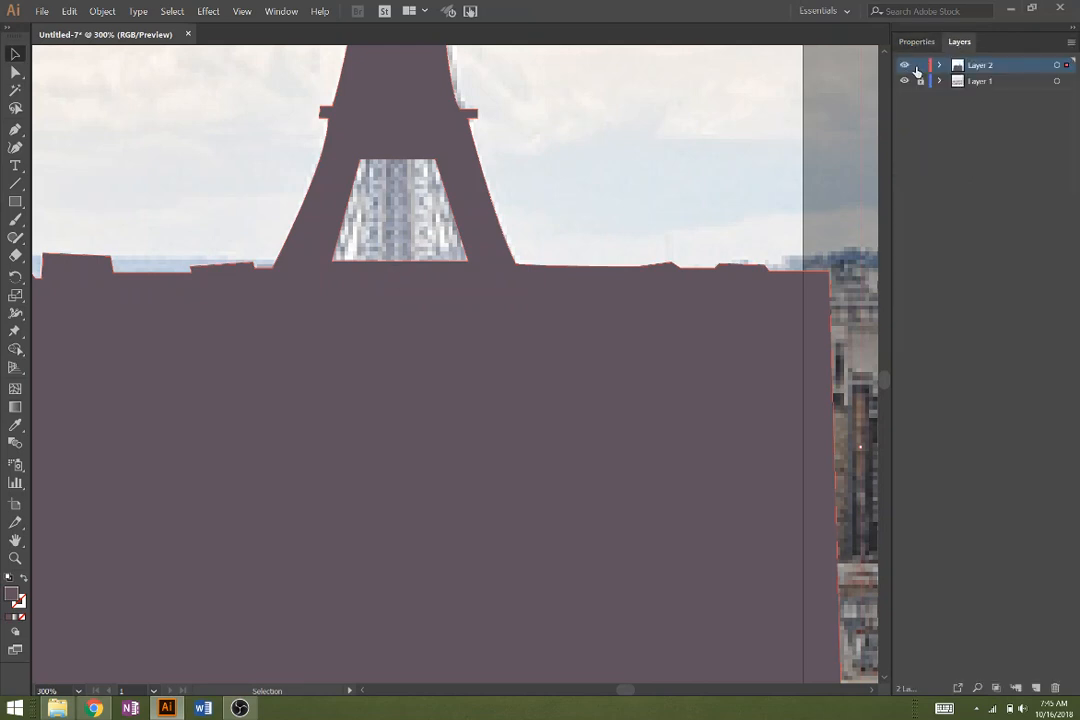
left_click(920, 66)
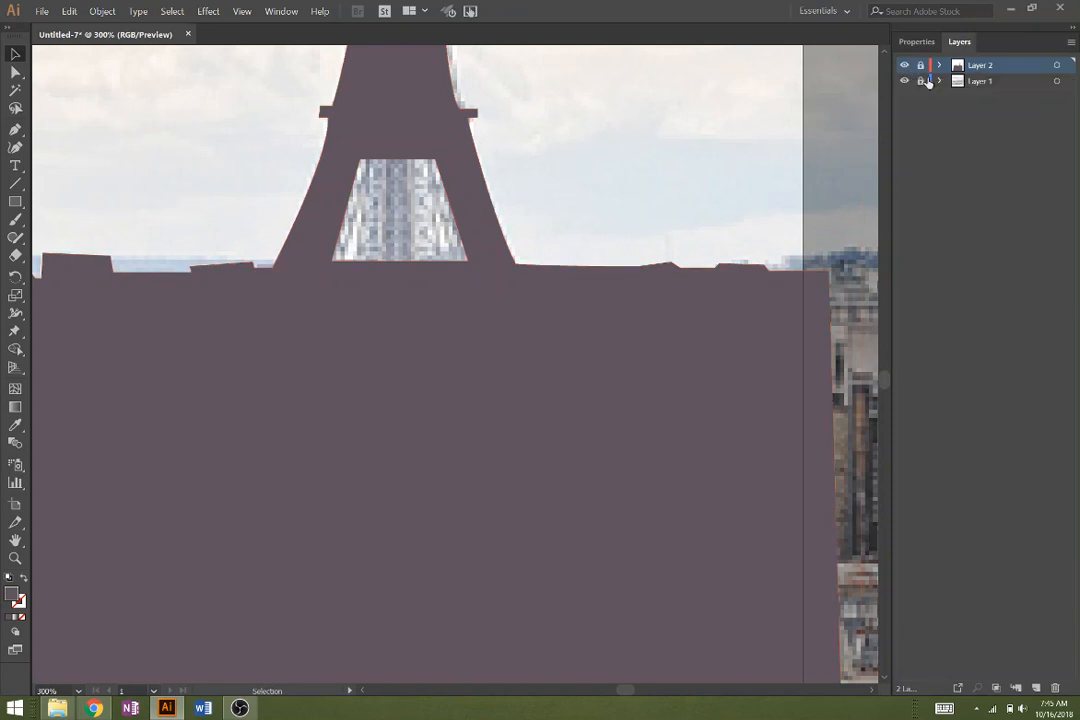
left_click(1036, 689)
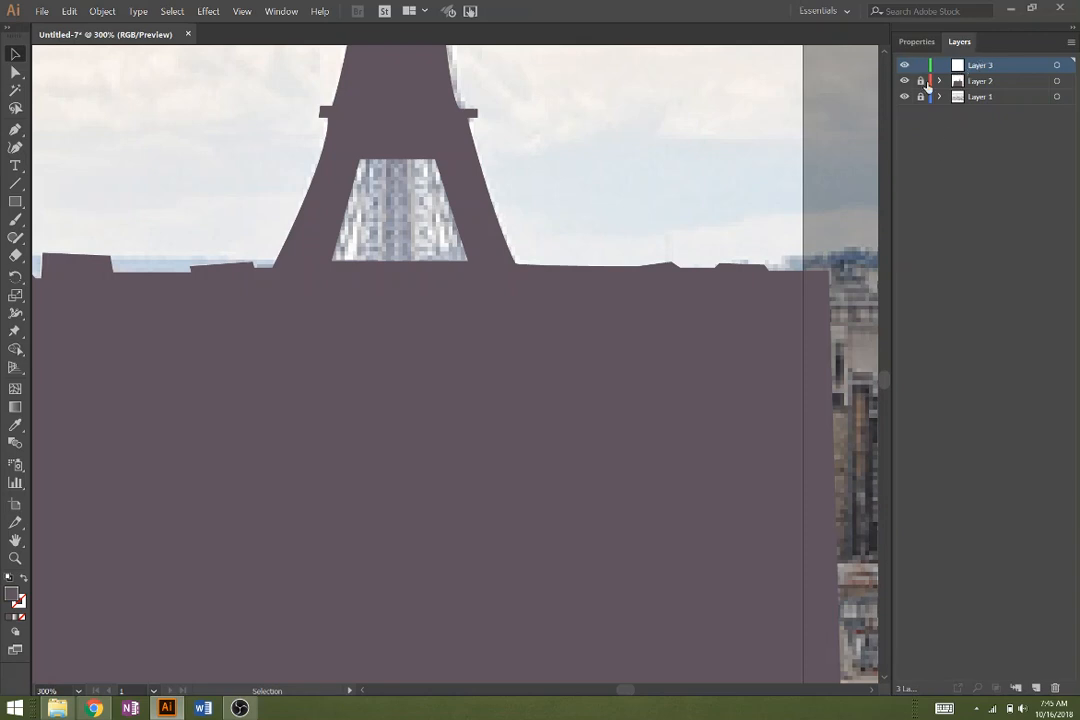
left_click_drag(977, 74, 984, 90)
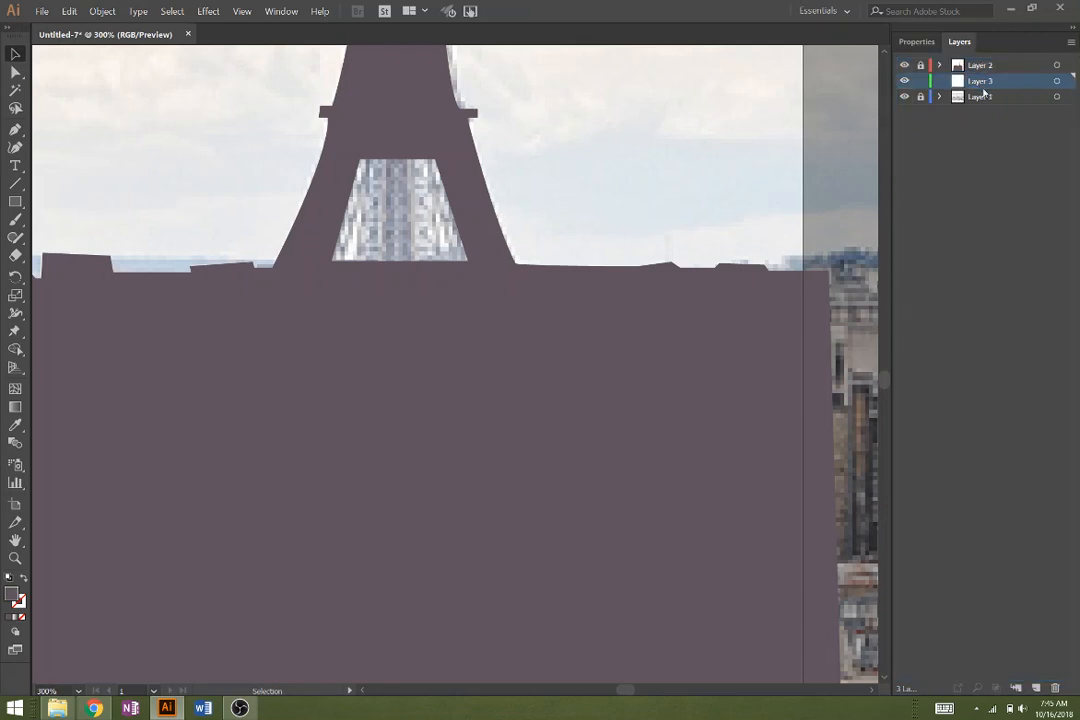
Step: Switch to Chrome and show the downloaded main-qimg city skyline image in its folder
scroll(296, 309, "down", 3)
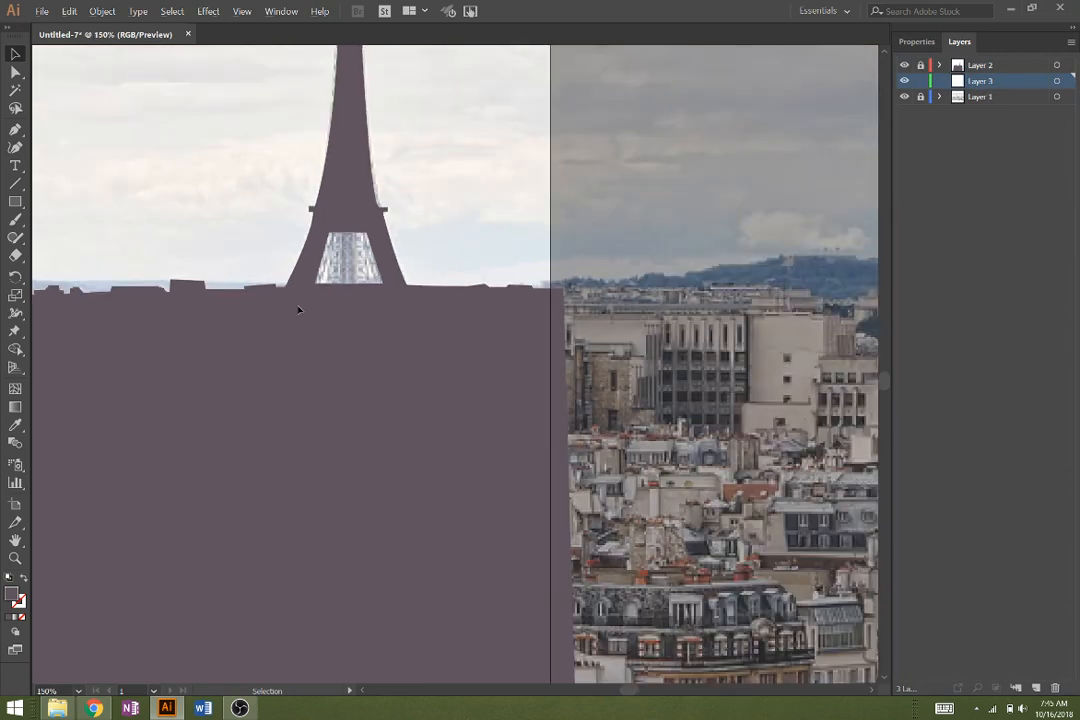
left_click_drag(199, 350, 499, 394)
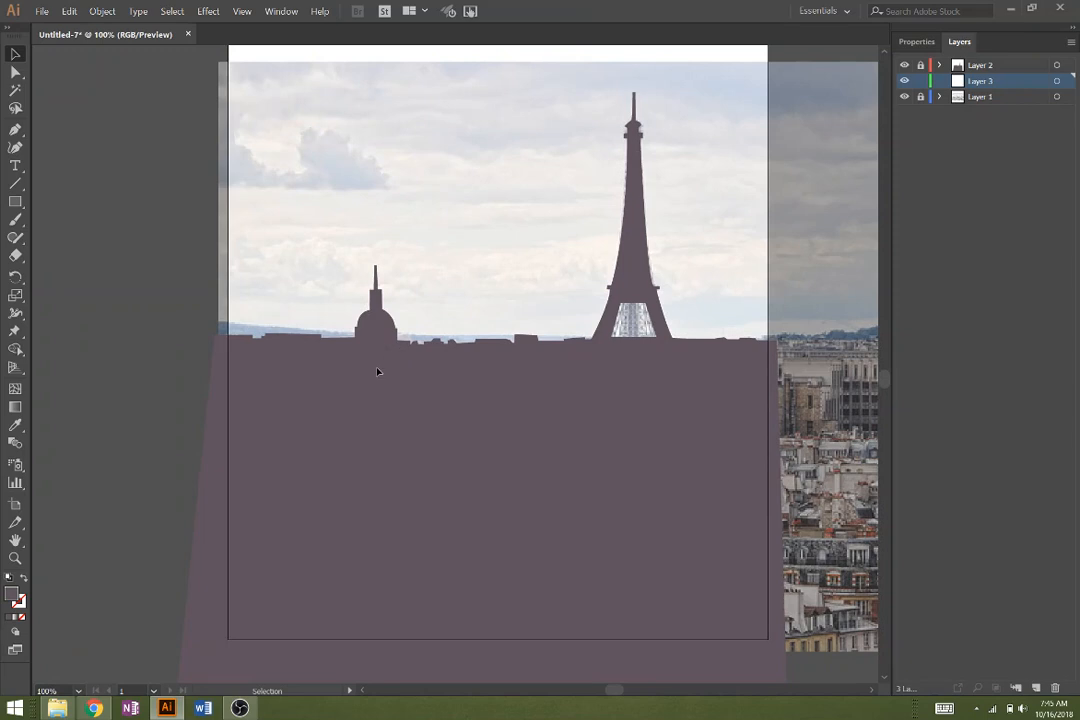
left_click(57, 708)
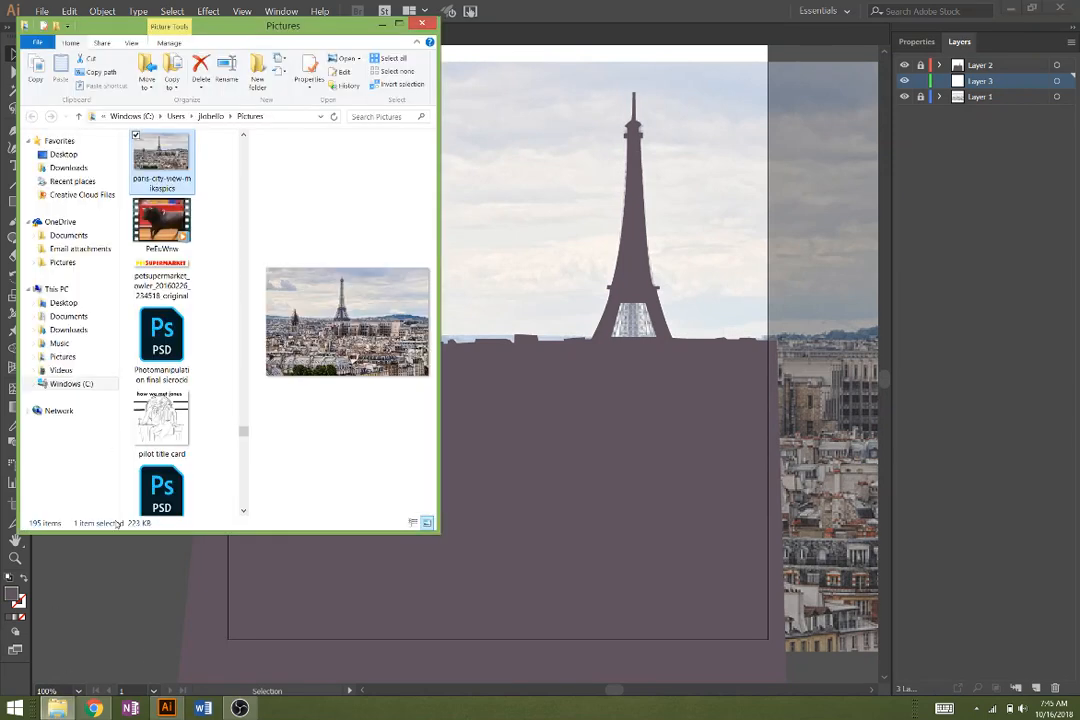
left_click(93, 708)
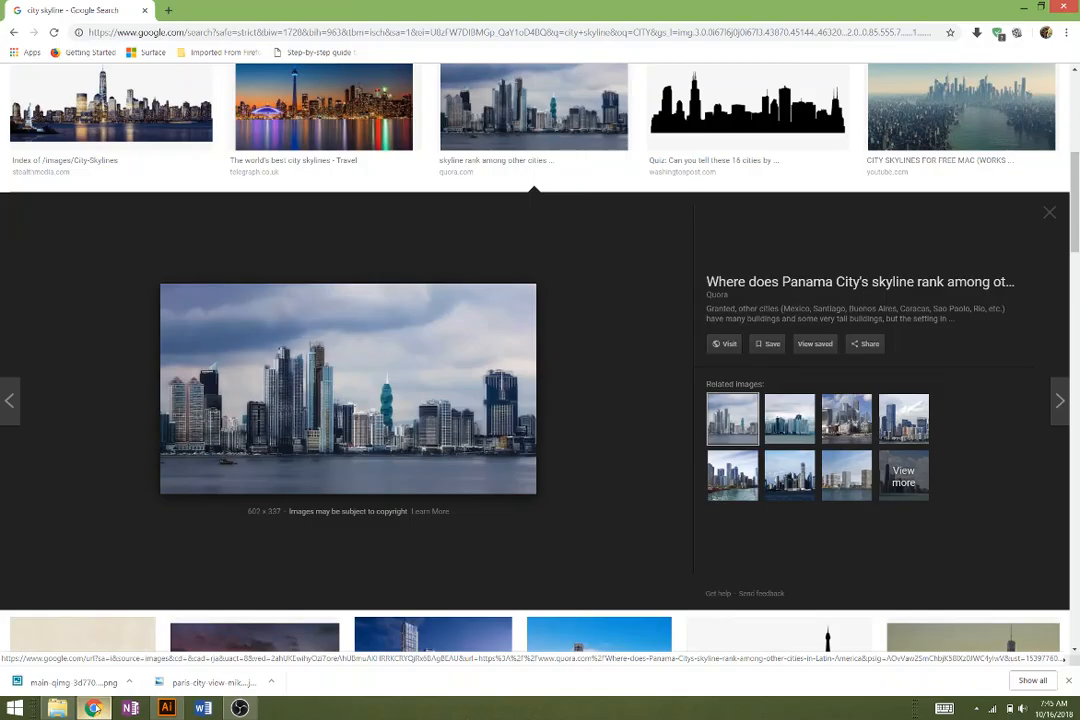
left_click(131, 683)
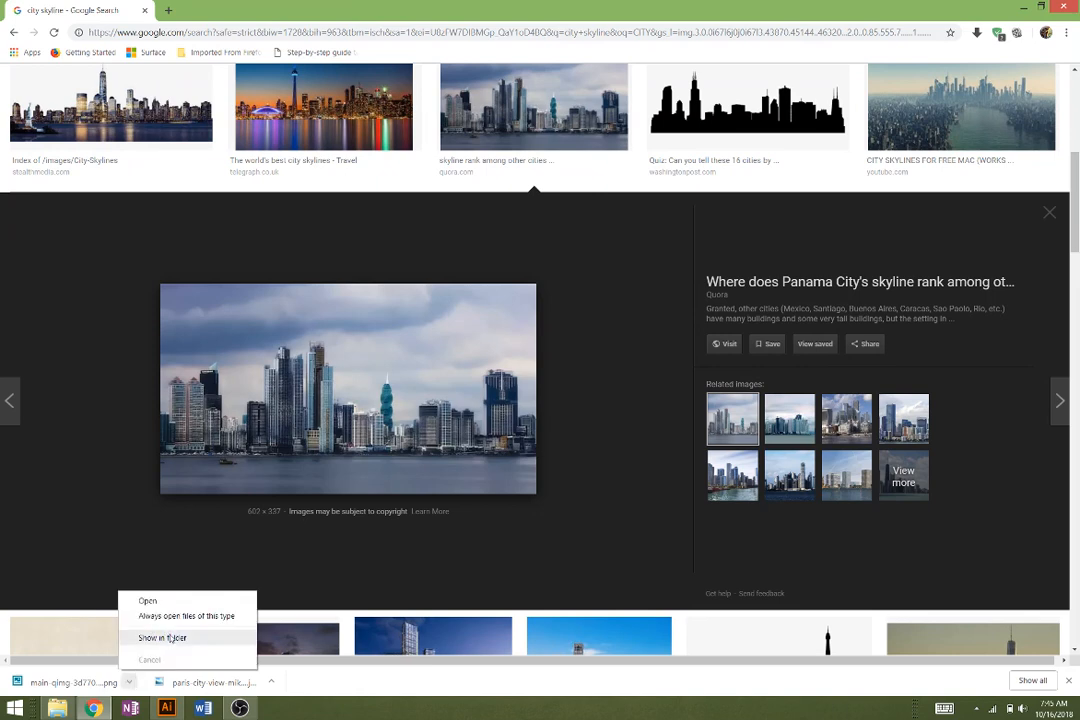
left_click(169, 637)
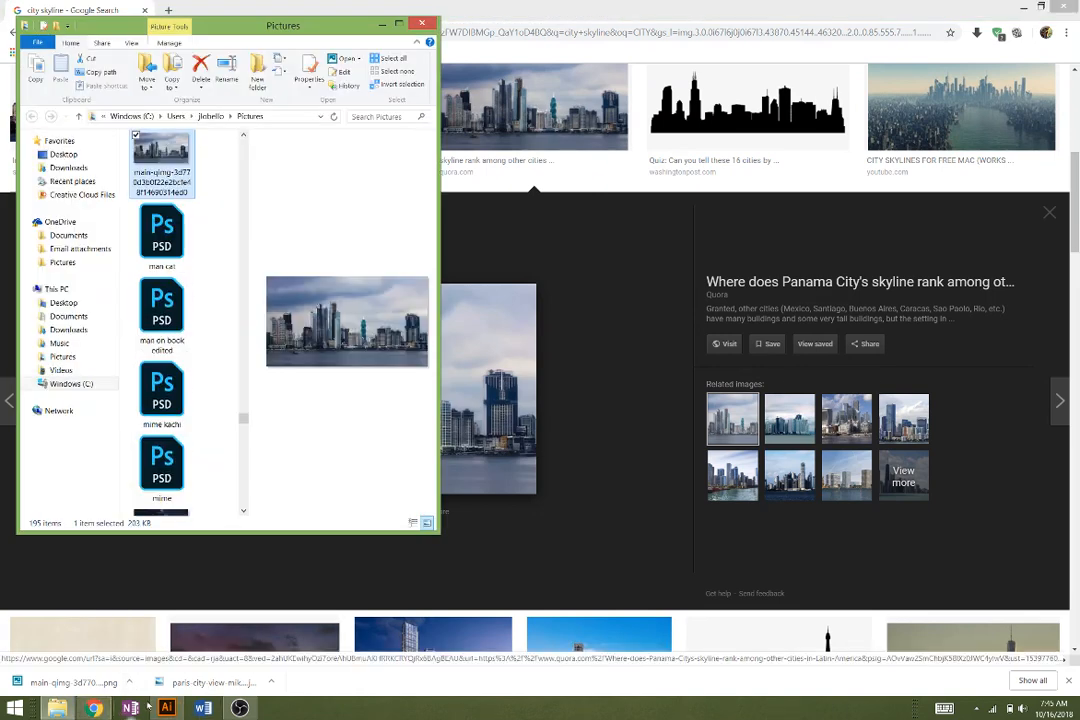
Step: Place the main-qimg city skyline image from File Explorer into the Illustrator document on Layer 3
left_click(166, 708)
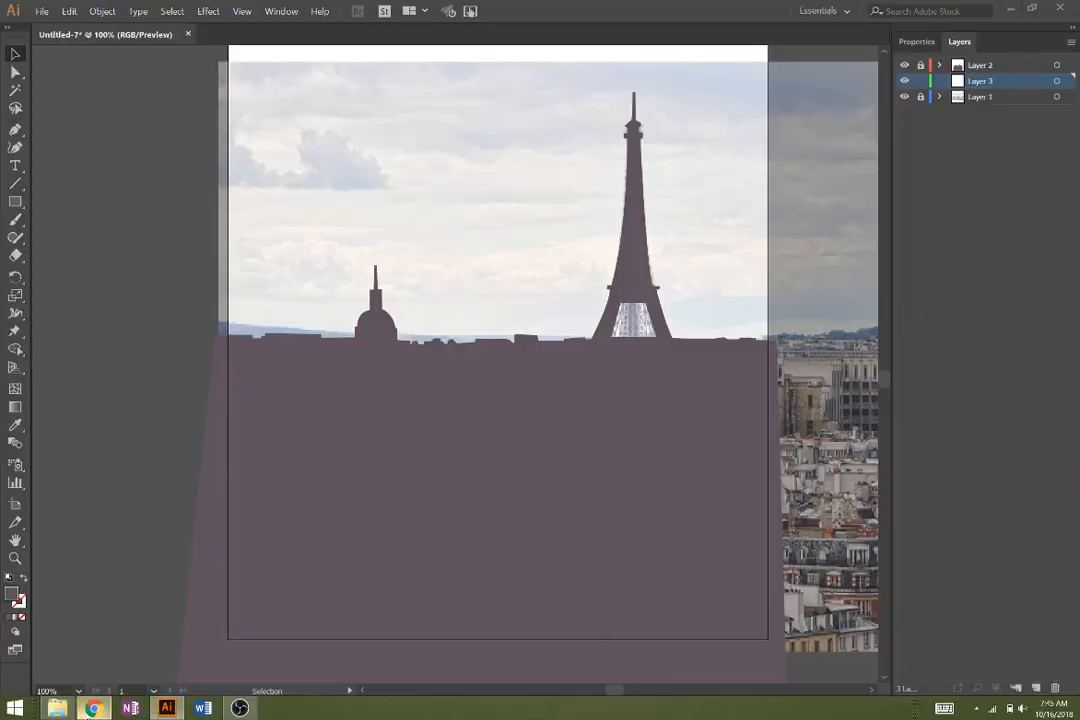
left_click(94, 708)
left_click(57, 708)
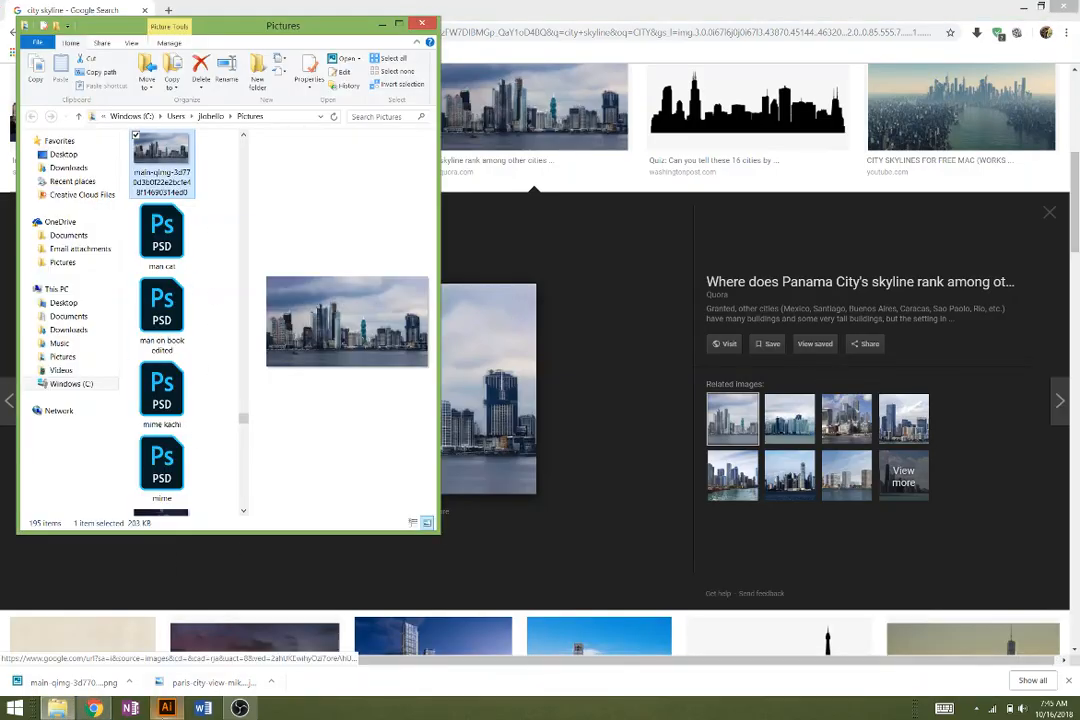
left_click(166, 708)
left_click(57, 708)
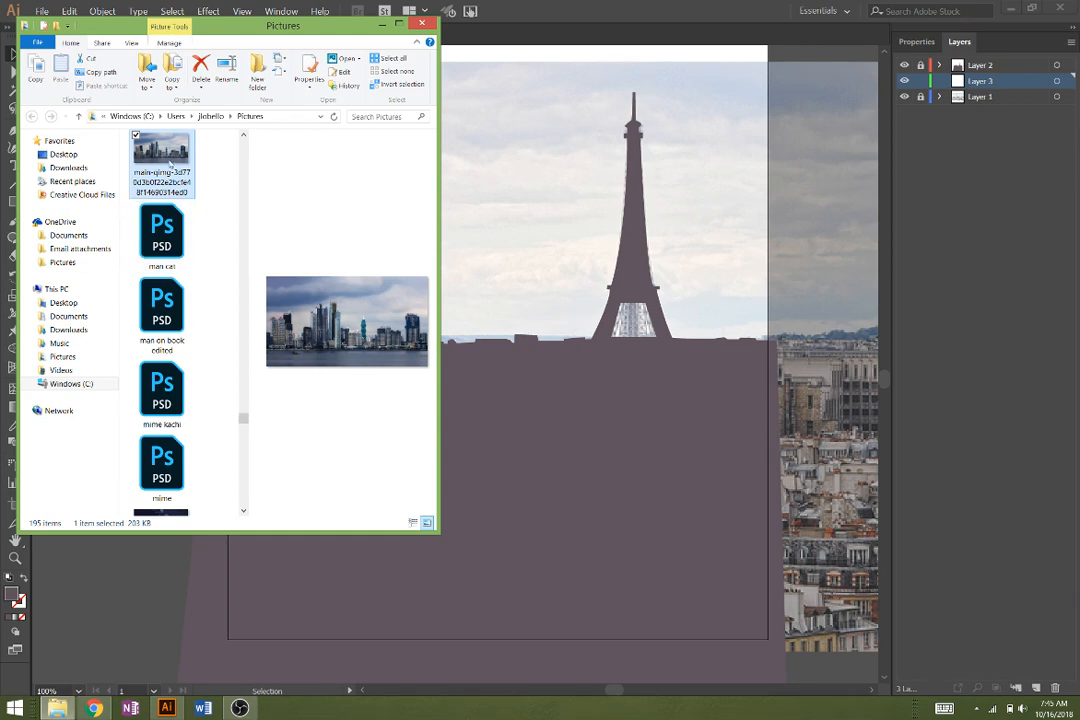
left_click_drag(168, 163, 566, 290)
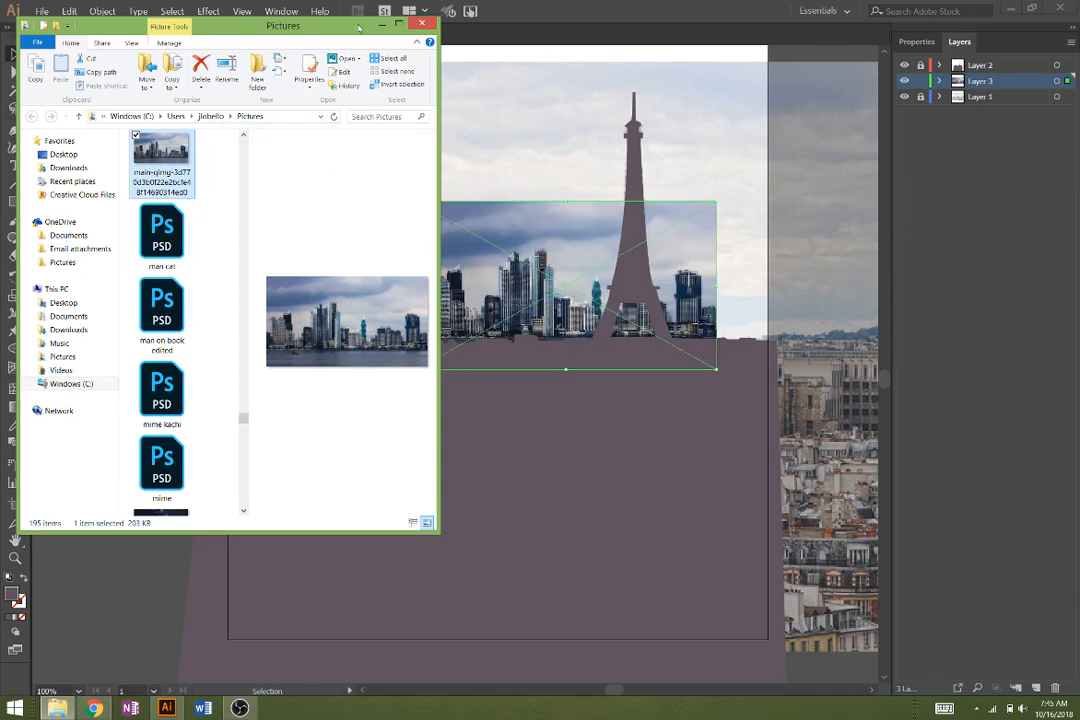
left_click(381, 24)
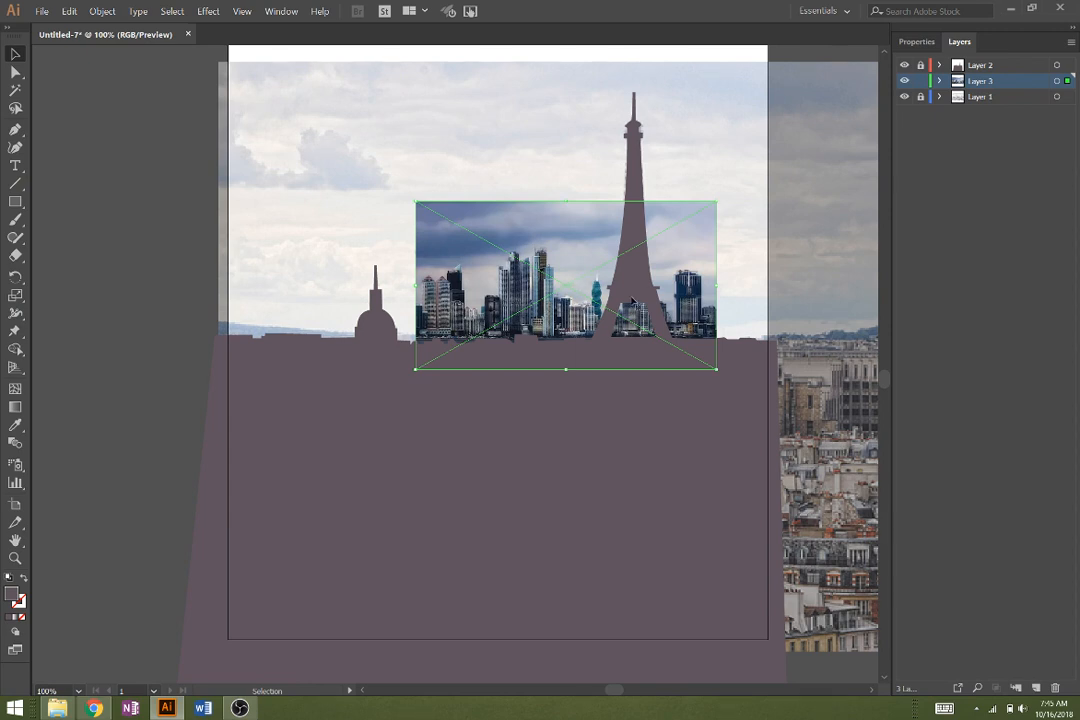
Step: Enlarge the city photo and position it behind the silhouette so it spans the artboard's width with its buildings above the Paris rooftops
left_click_drag(631, 299, 420, 348)
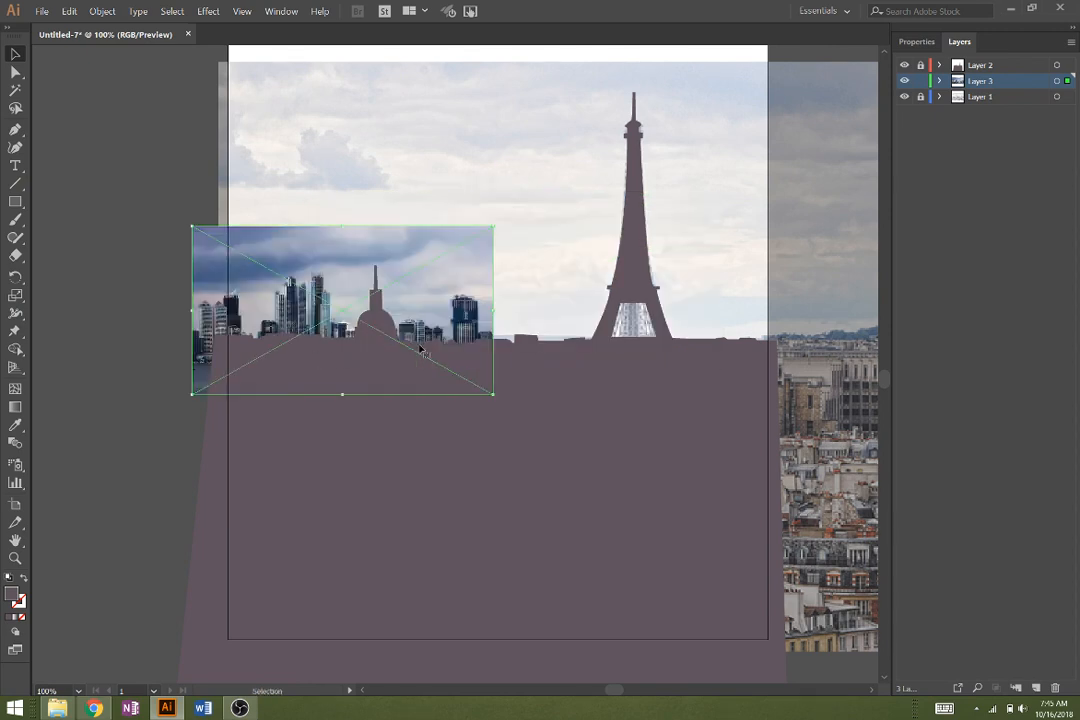
scroll(420, 348, "up", 4)
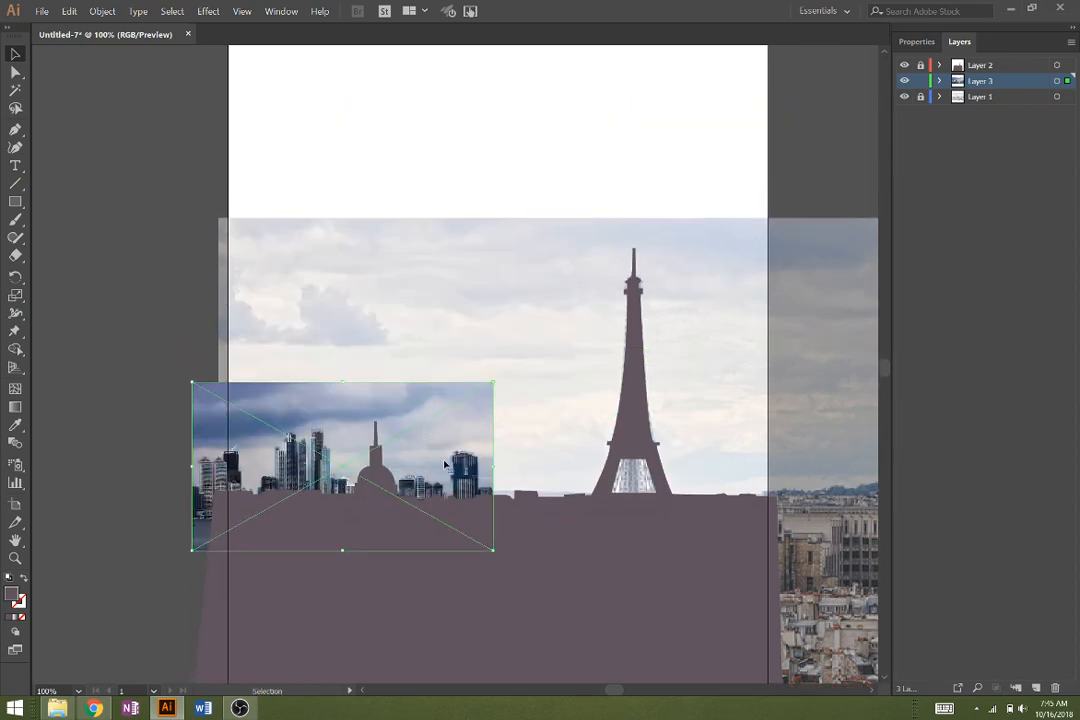
left_click_drag(445, 464, 461, 409)
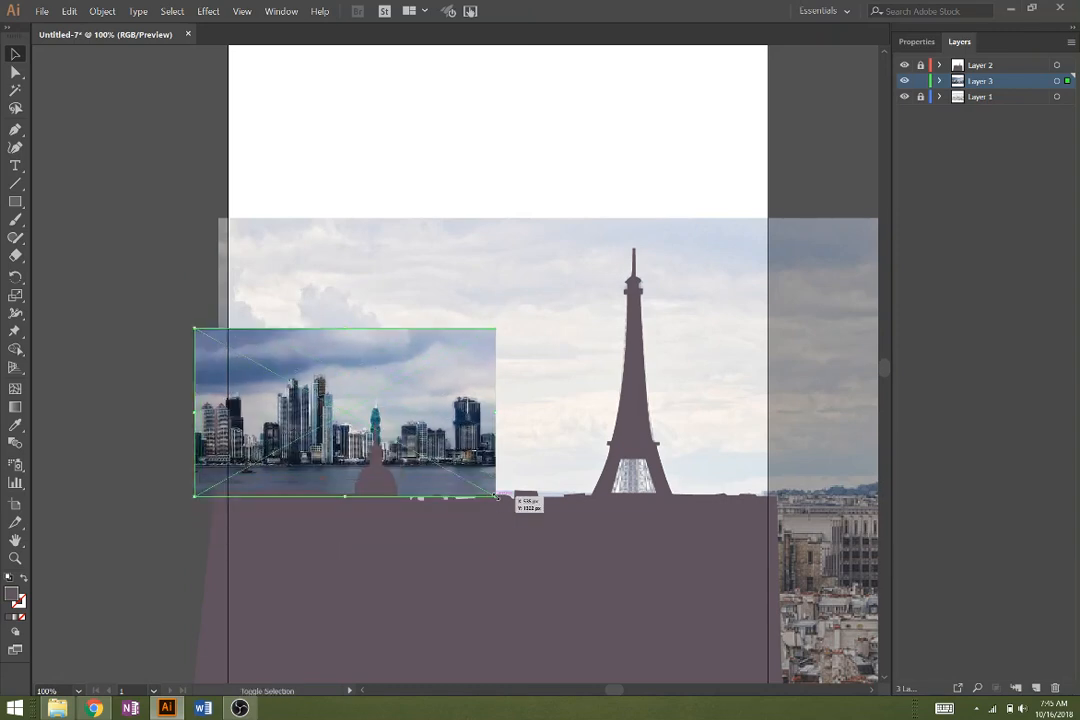
left_click_drag(496, 496, 770, 650)
left_click_drag(694, 437, 718, 401)
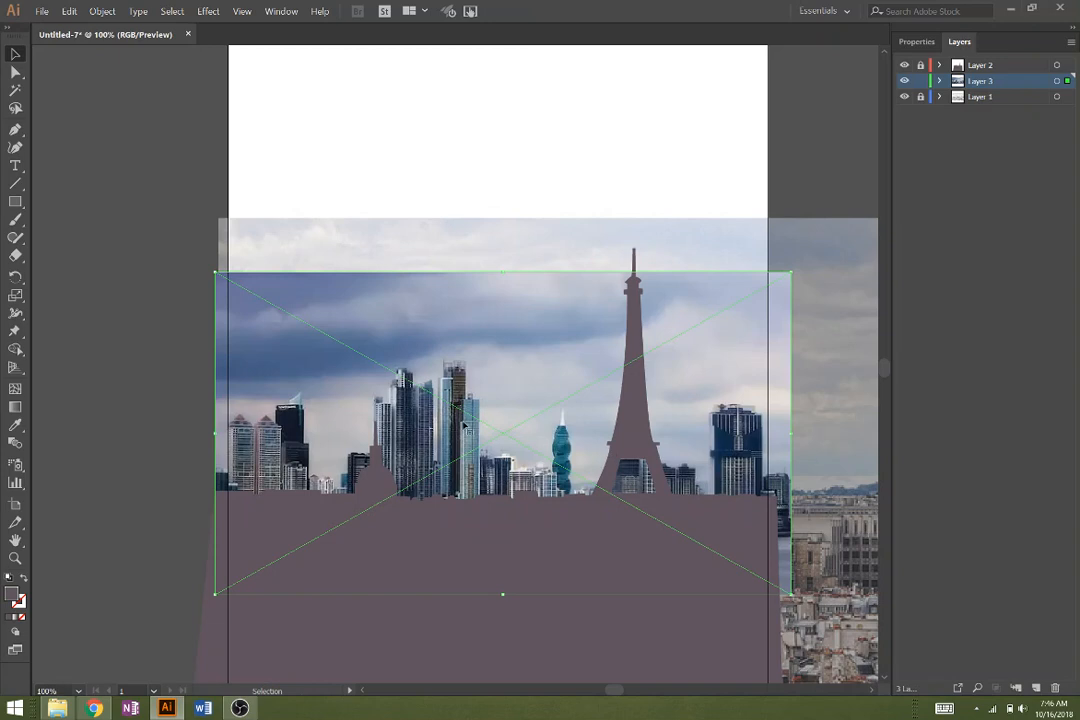
Step: Lock the city photo's layer and add a new layer directly above it
left_click(920, 82)
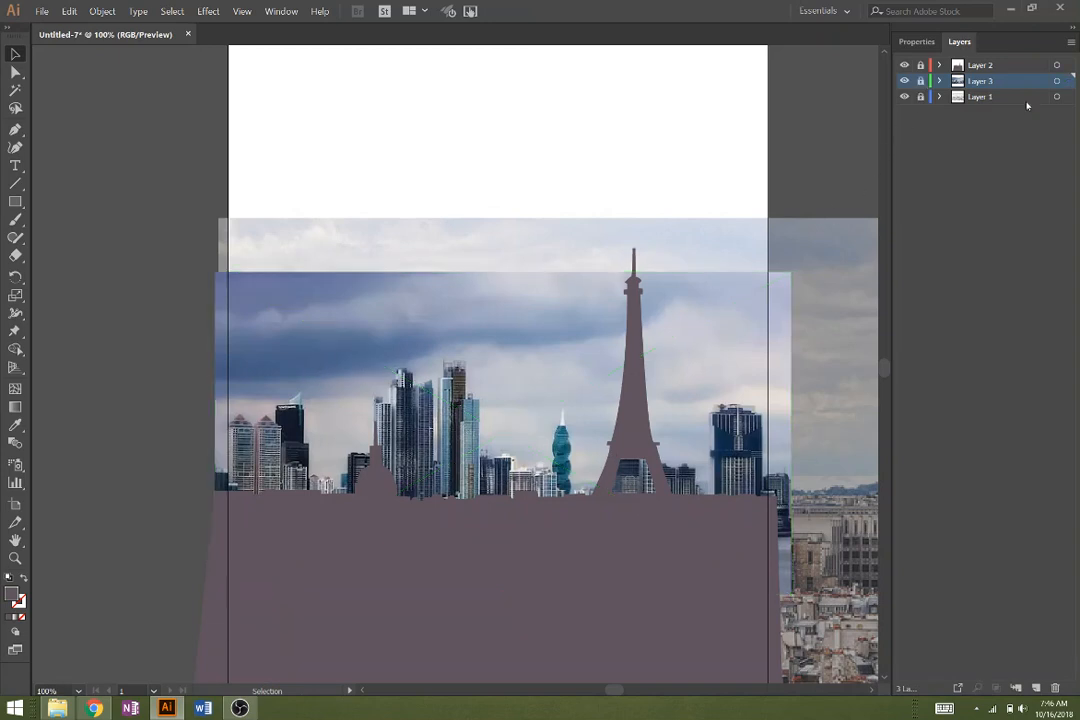
left_click(1037, 689)
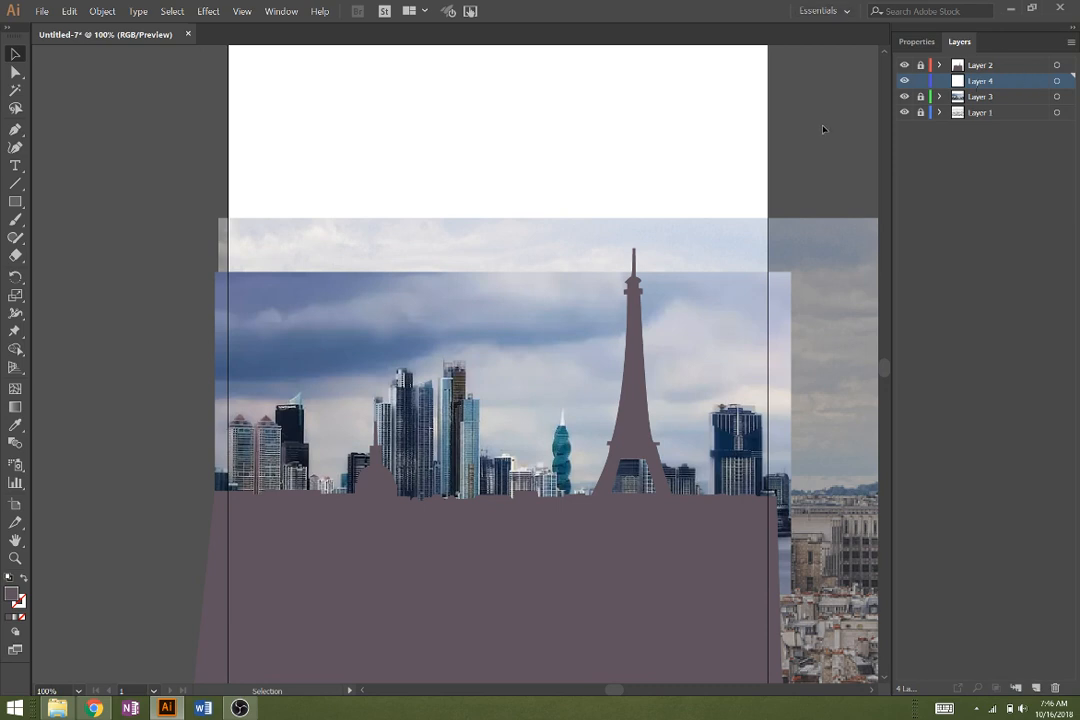
Step: Set up the Curvature tool with no fill and a red stroke
left_click(916, 41)
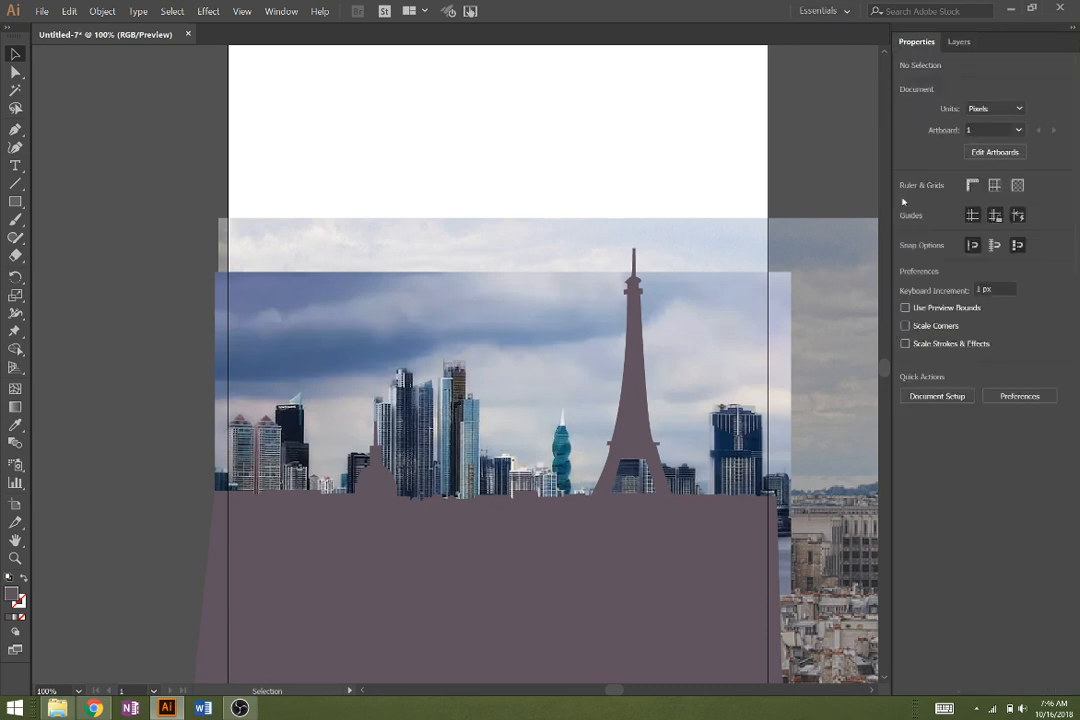
left_click(15, 147)
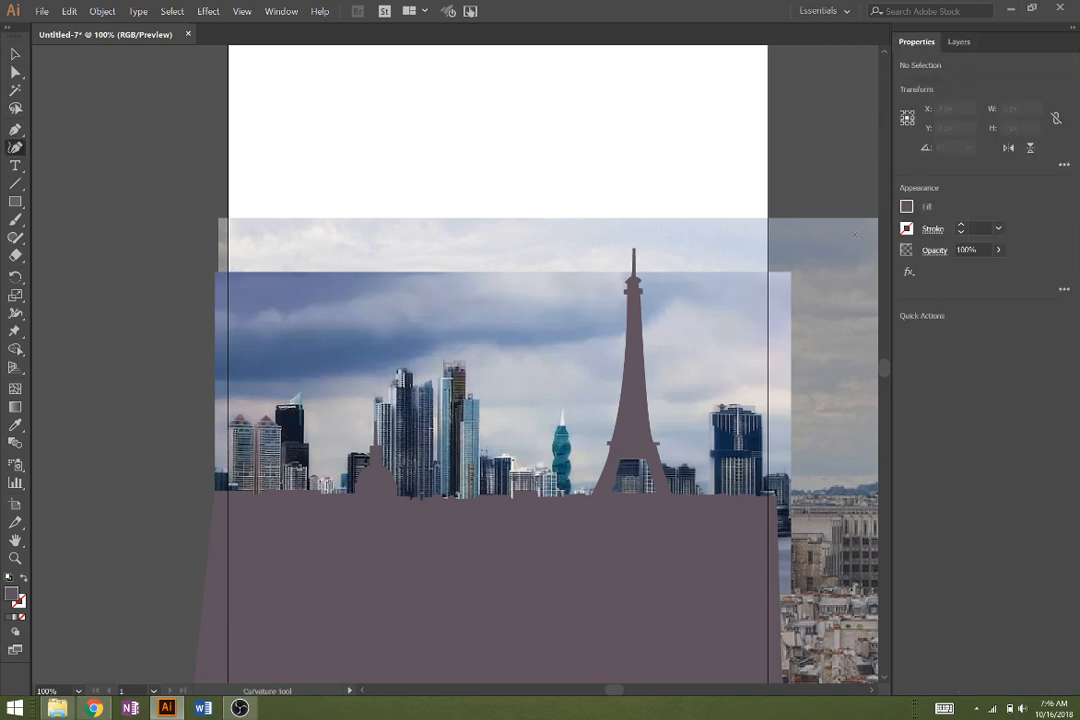
left_click(907, 206)
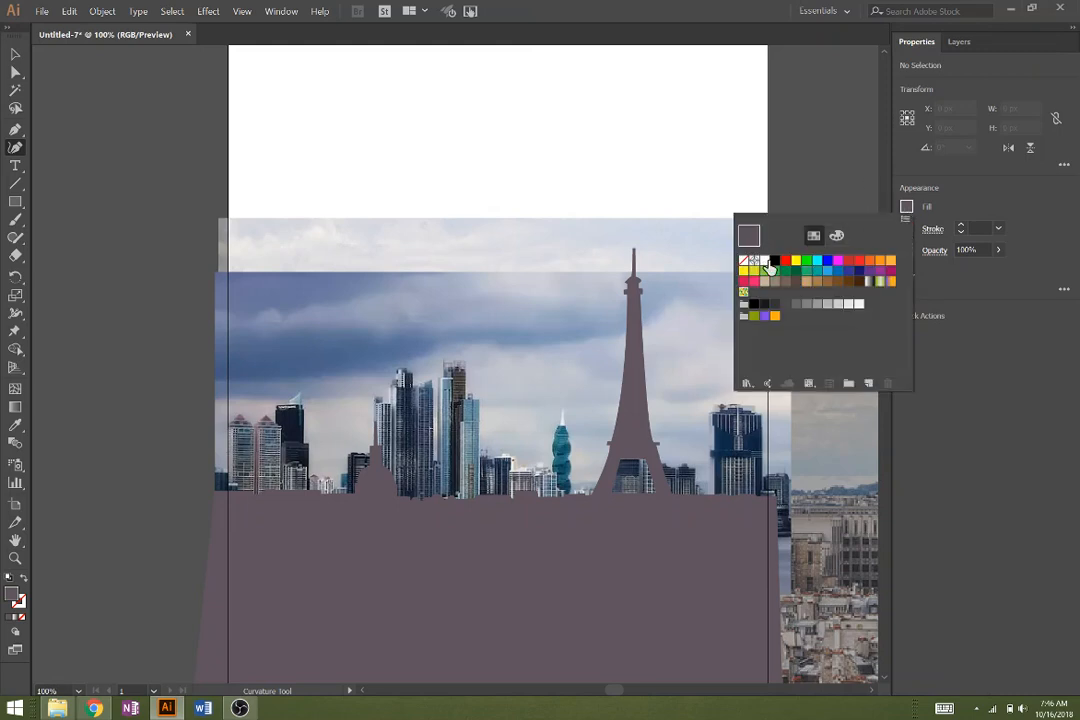
left_click(915, 232)
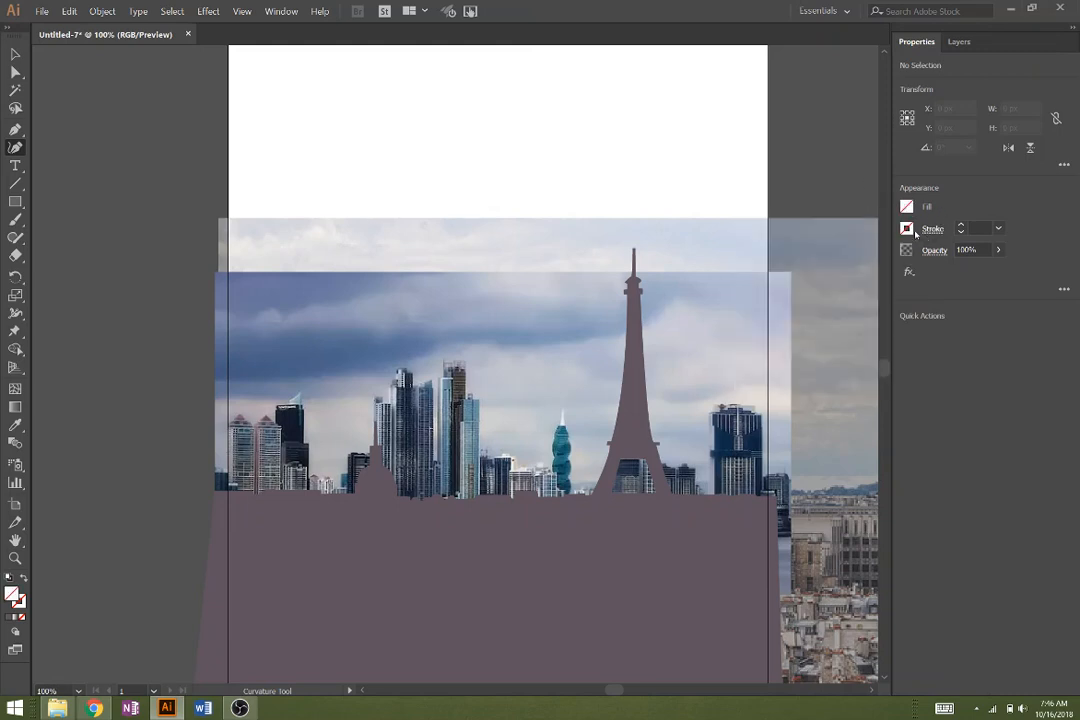
left_click(907, 232)
left_click(796, 285)
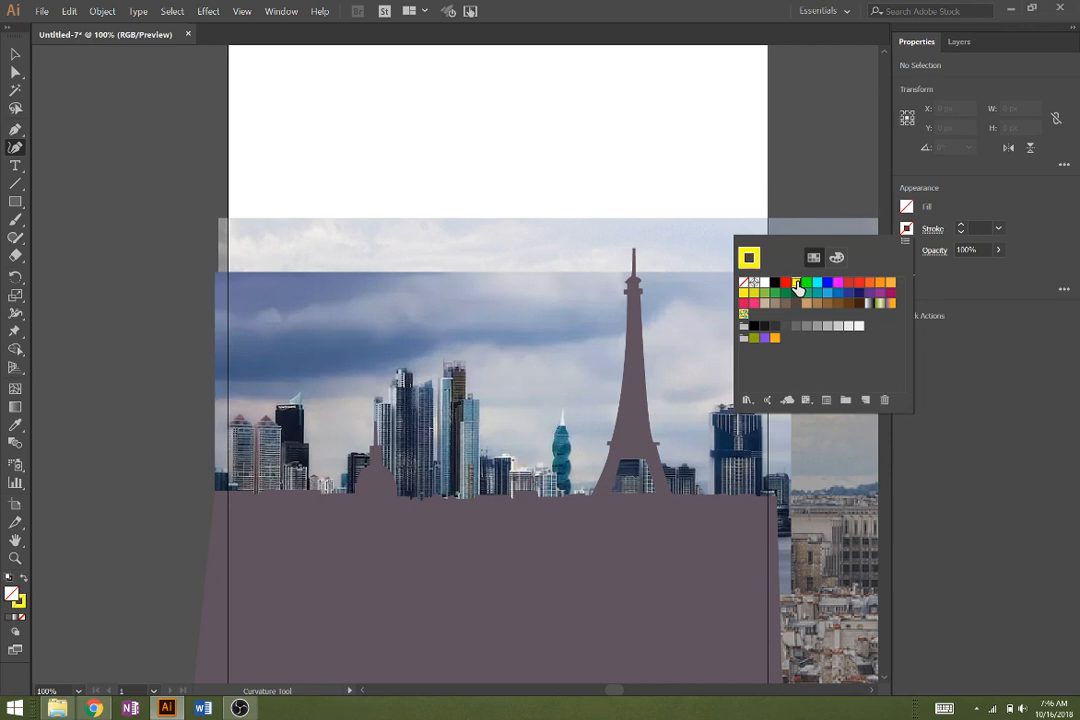
left_click(785, 284)
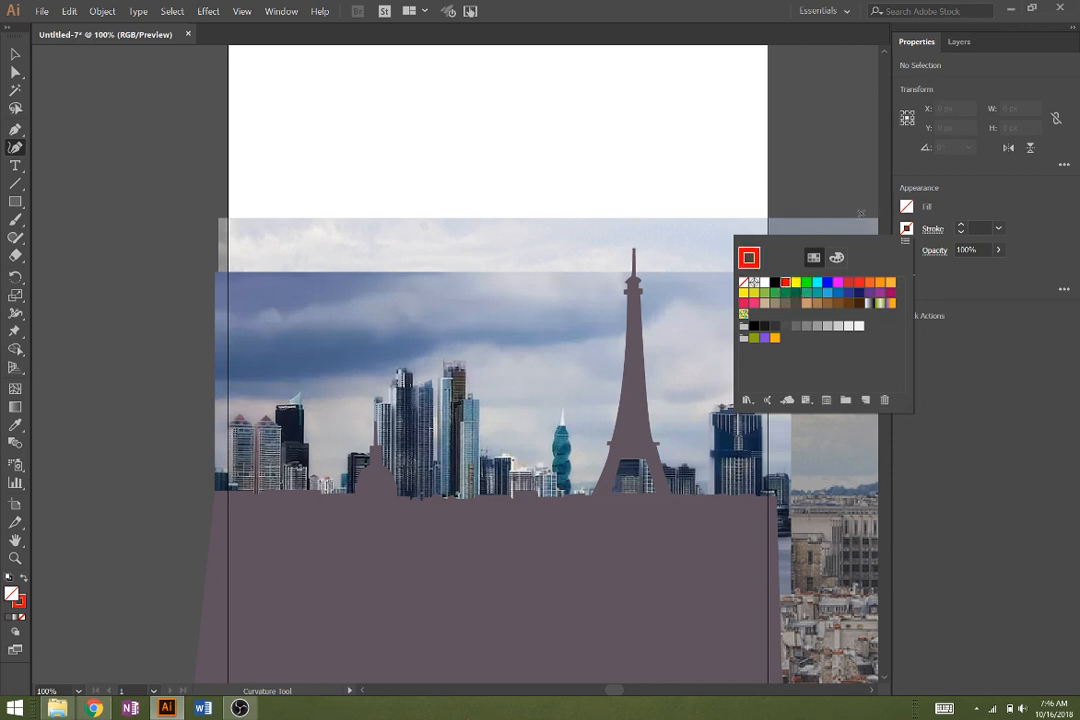
Step: Try to lower the opacity to 59% with the city photo's layer active
left_click(957, 48)
left_click(960, 43)
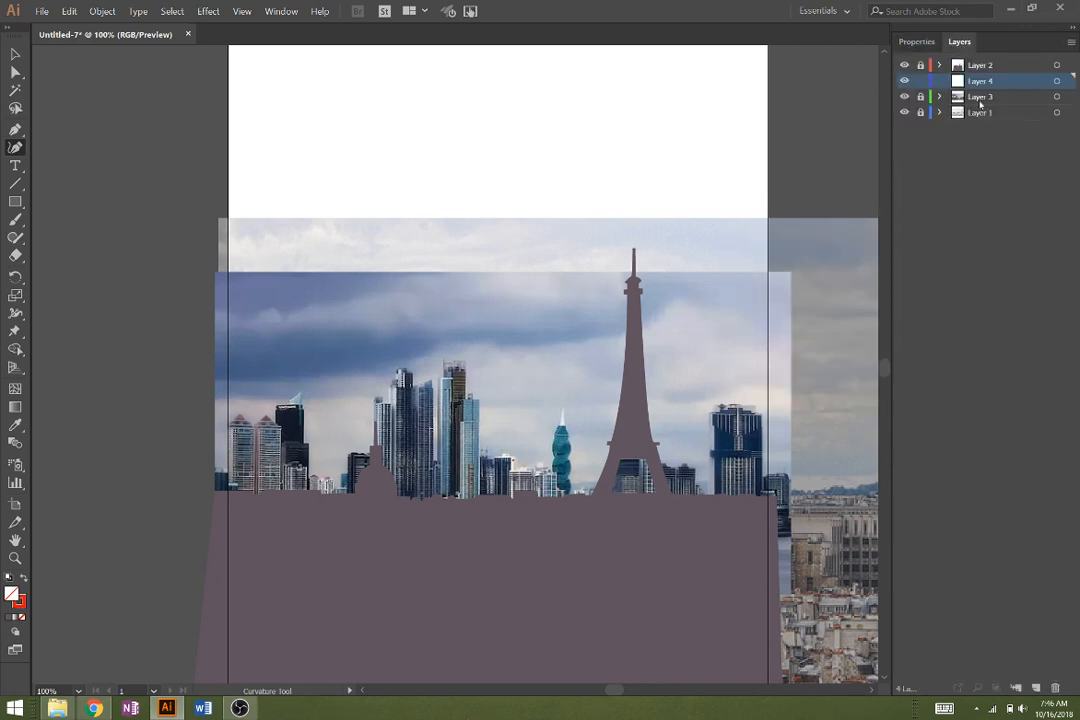
left_click(980, 101)
left_click(917, 42)
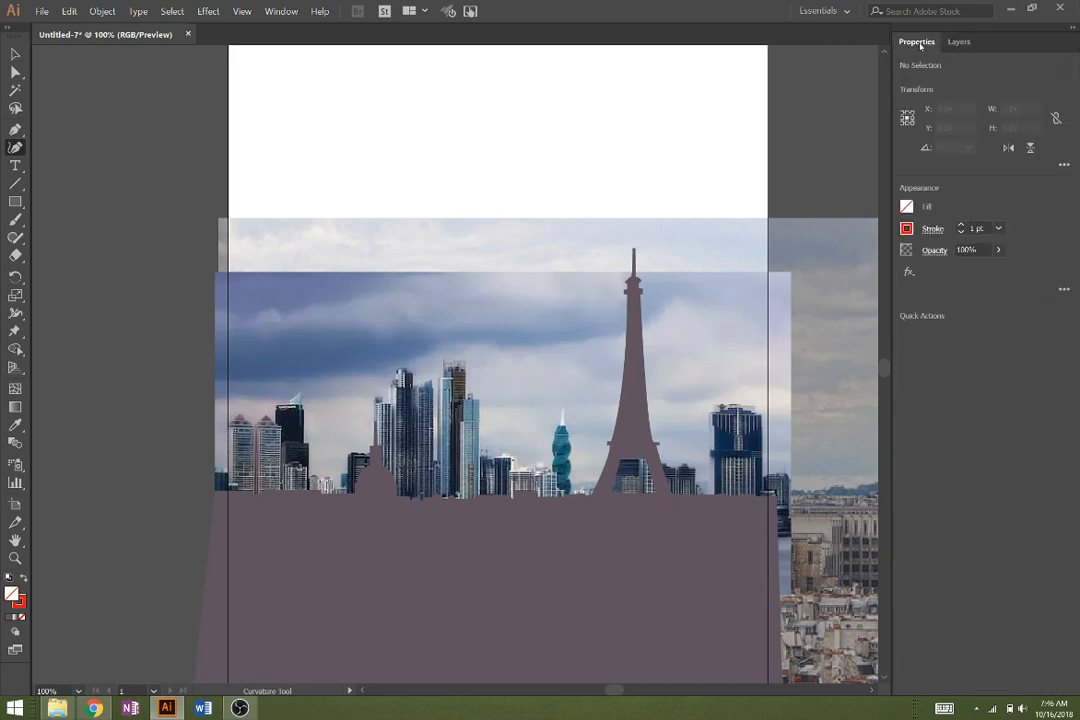
left_click(998, 249)
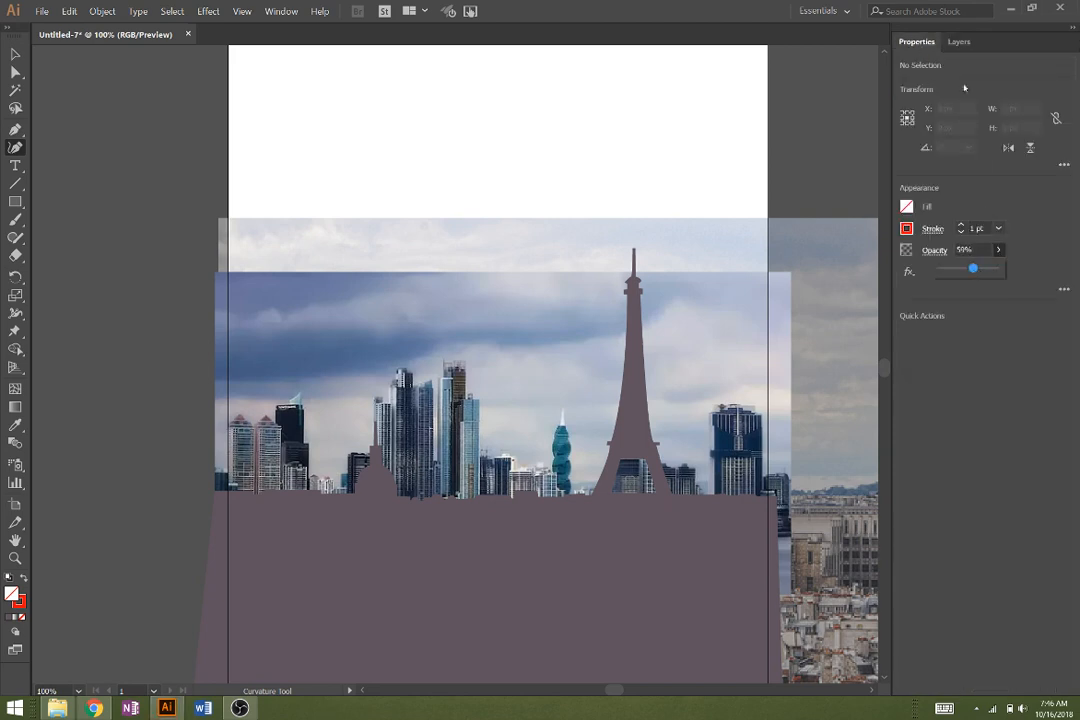
left_click(959, 41)
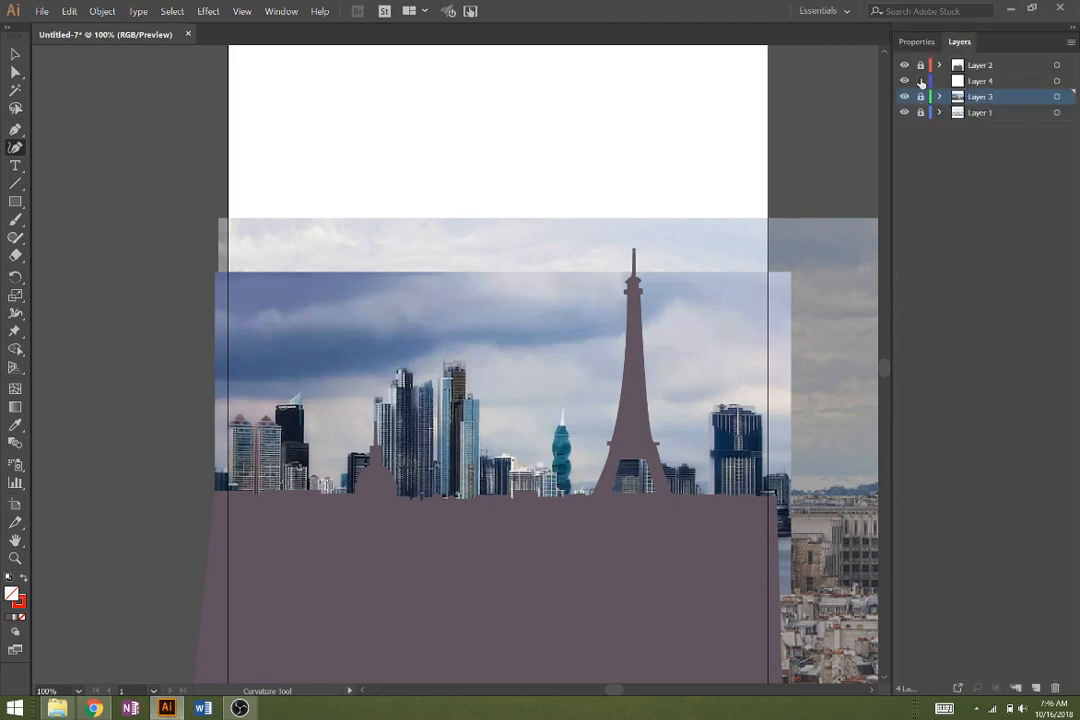
left_click(917, 42)
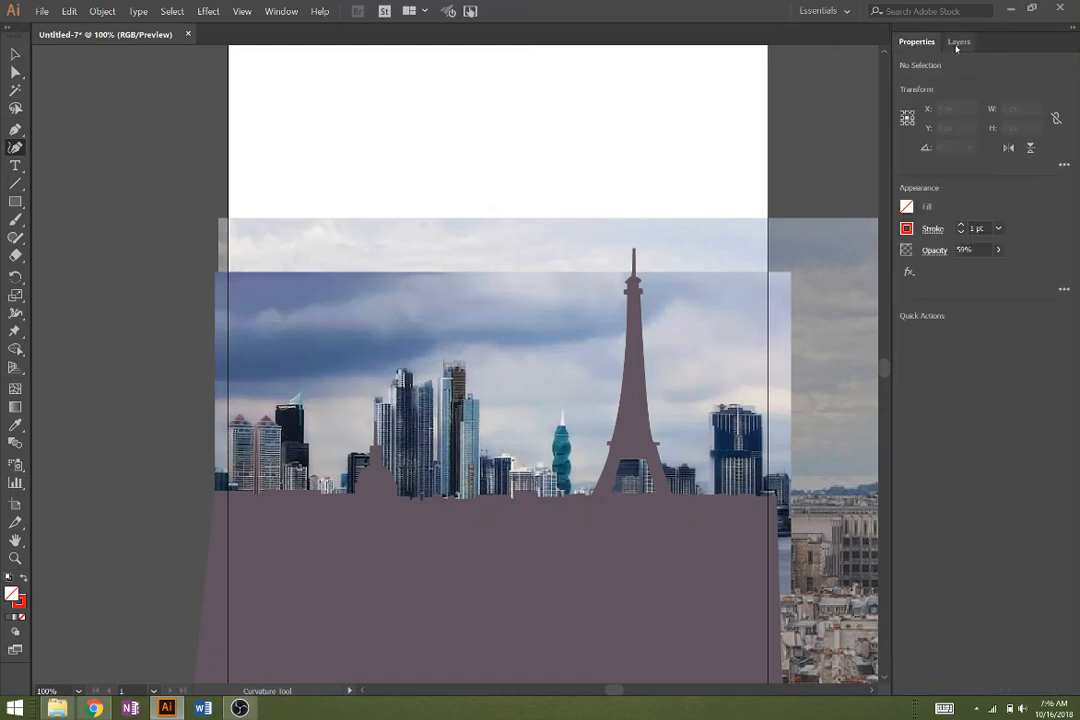
left_click(959, 41)
left_click(917, 42)
key("ctrl+plus")
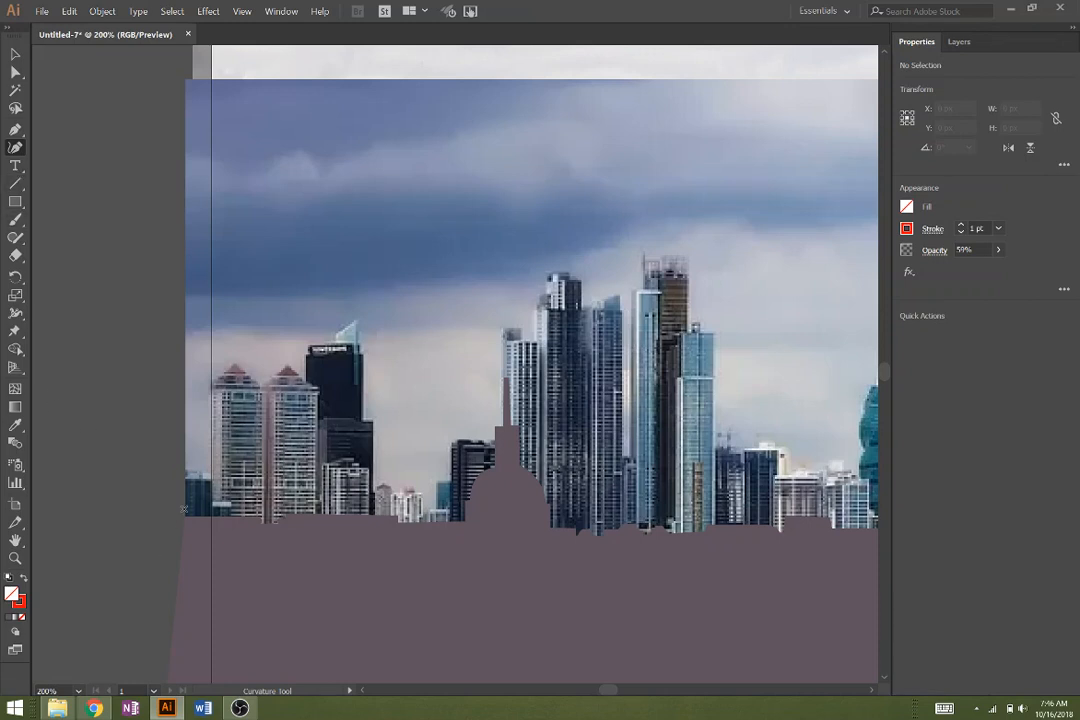
left_click(187, 474)
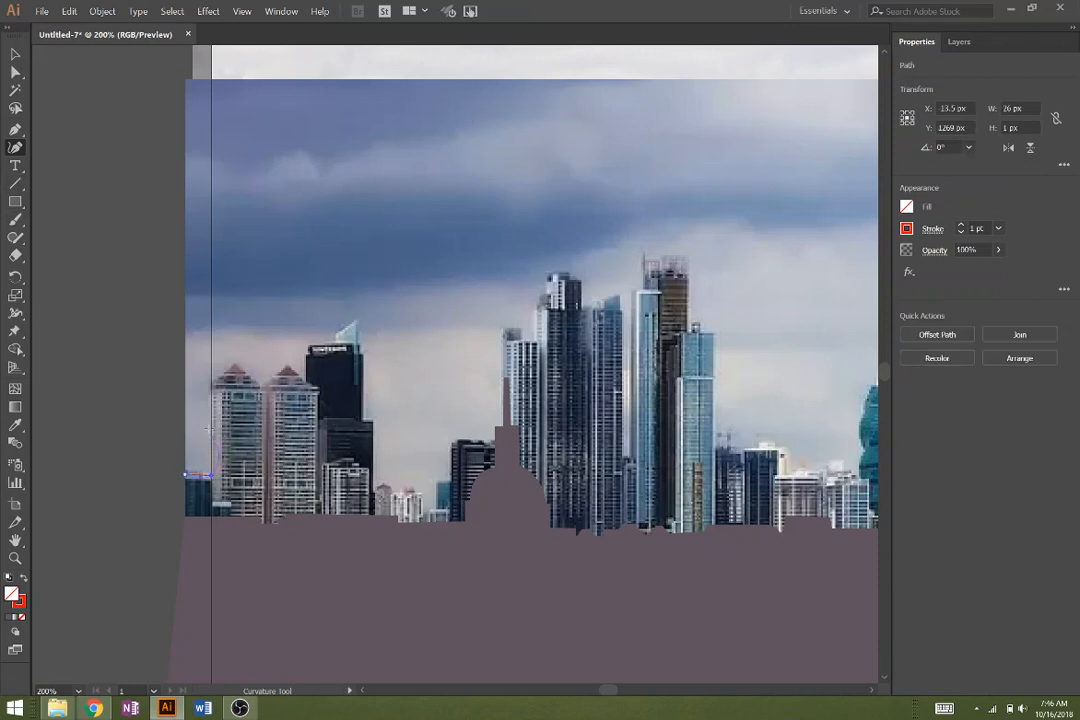
key("ctrl+z")
Step: Start a Pen tool path just outside the city photo's left edge and trace up over the two pointed rooftops of the twin towers
left_click(13, 131)
left_click(177, 479)
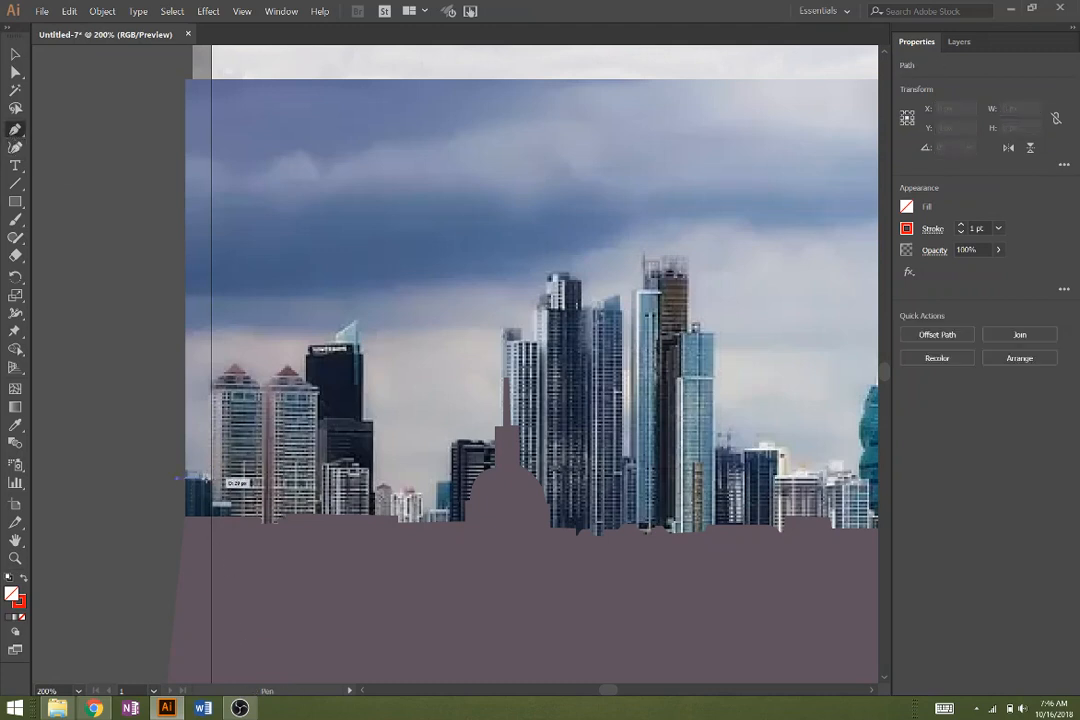
left_click(212, 478)
left_click(212, 384)
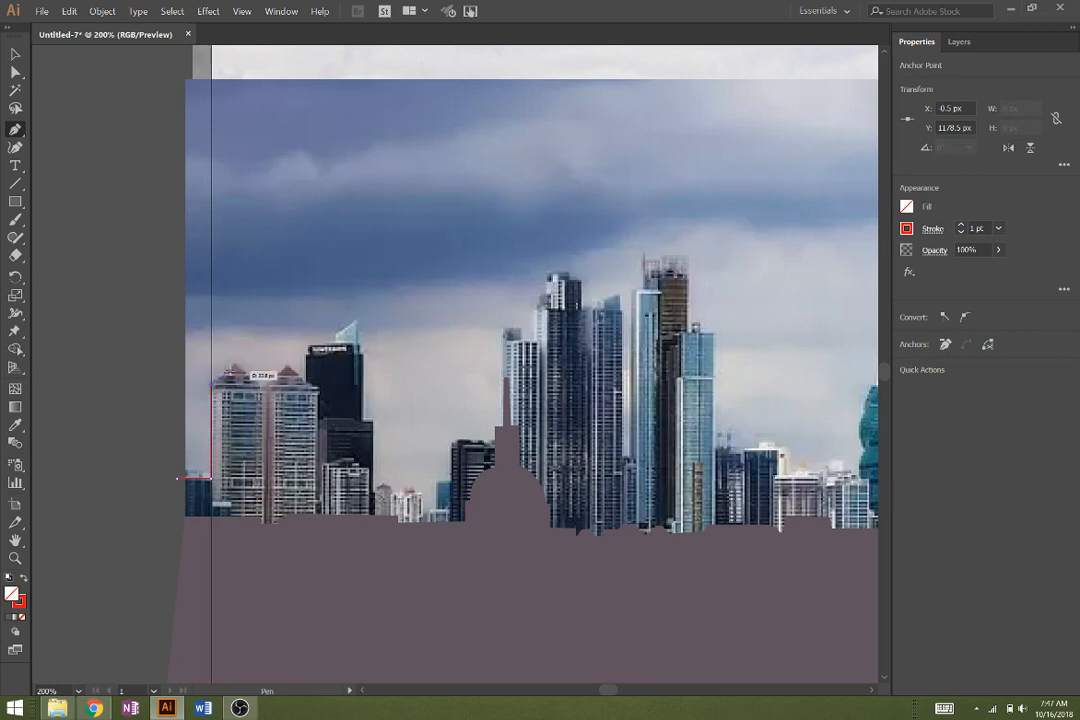
left_click(233, 363)
left_click(263, 384)
left_click(287, 366)
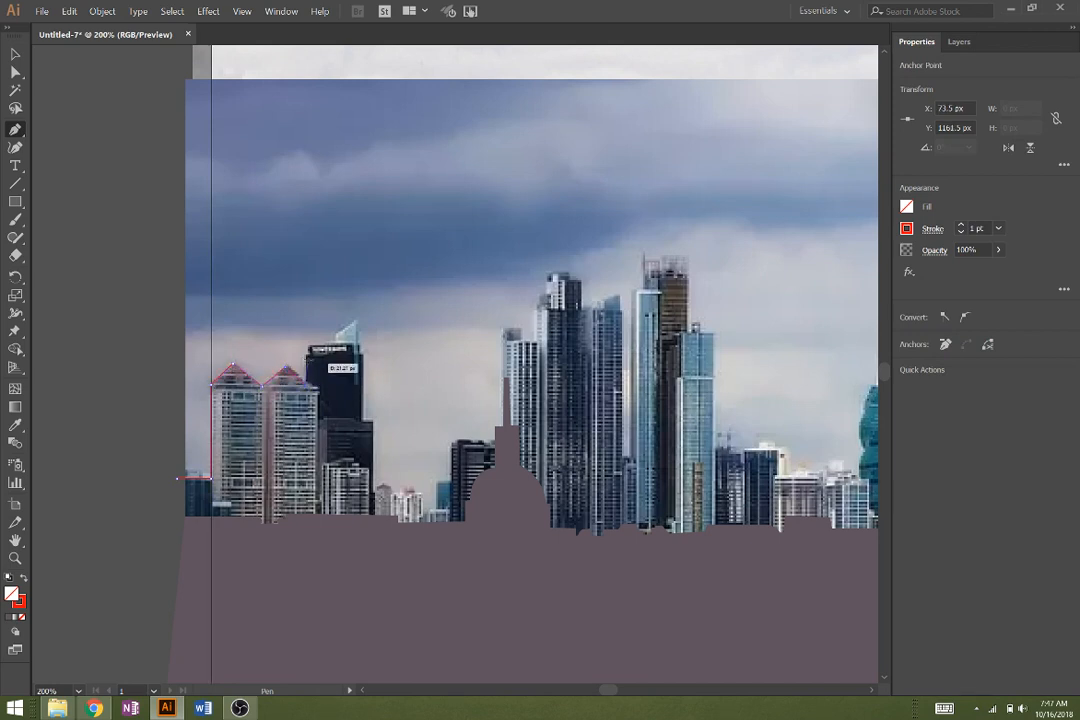
Step: Continue the path around the dark tower with the slanted glass top and down its stepped right side
left_click(306, 345)
left_click(336, 332)
left_click(357, 316)
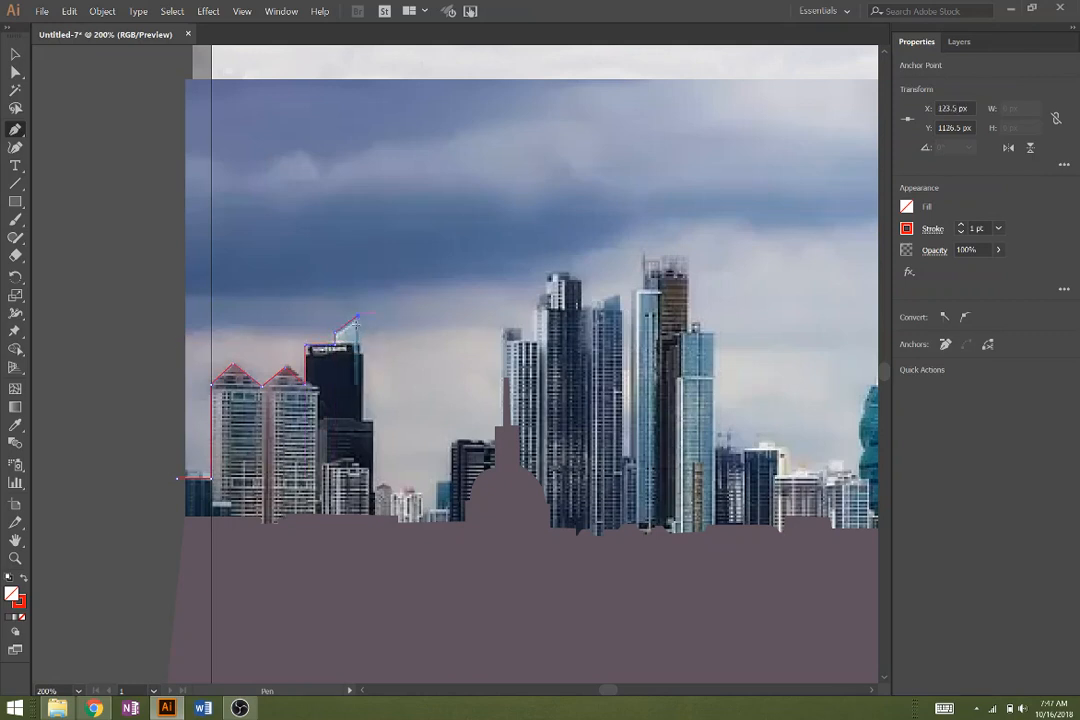
left_click(359, 339)
left_click(363, 347)
left_click(373, 420)
left_click(366, 489)
Step: Trace the low rooftops and the dark block beside the dome, ending the roofline behind the dome's spire
left_click(383, 481)
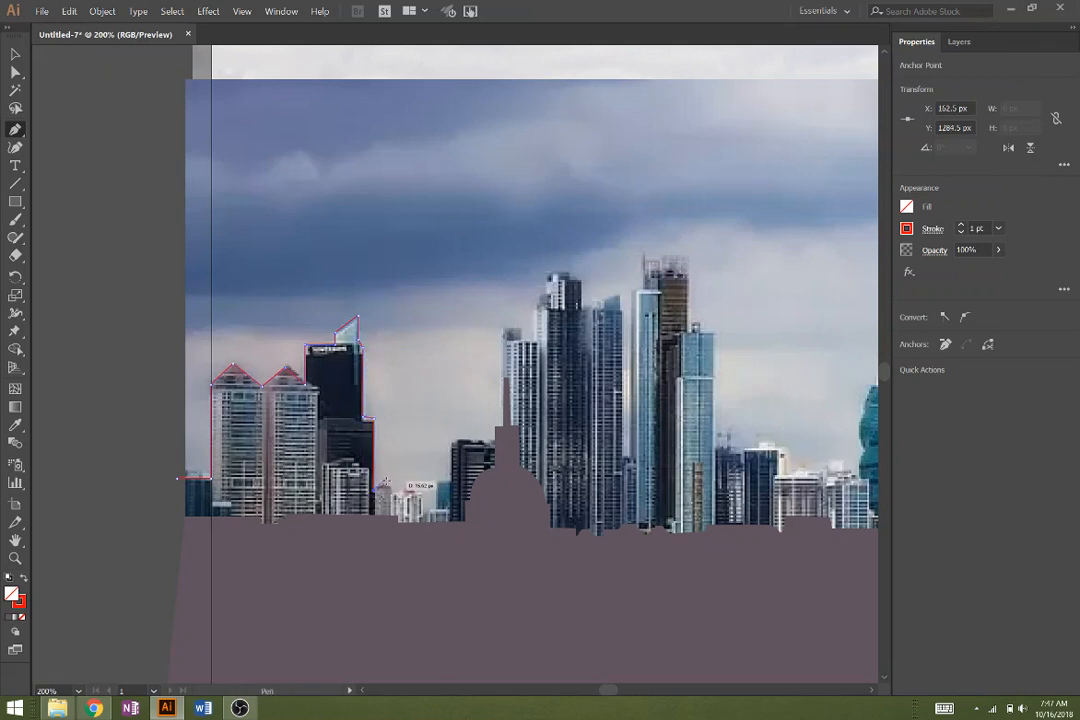
left_click(393, 487)
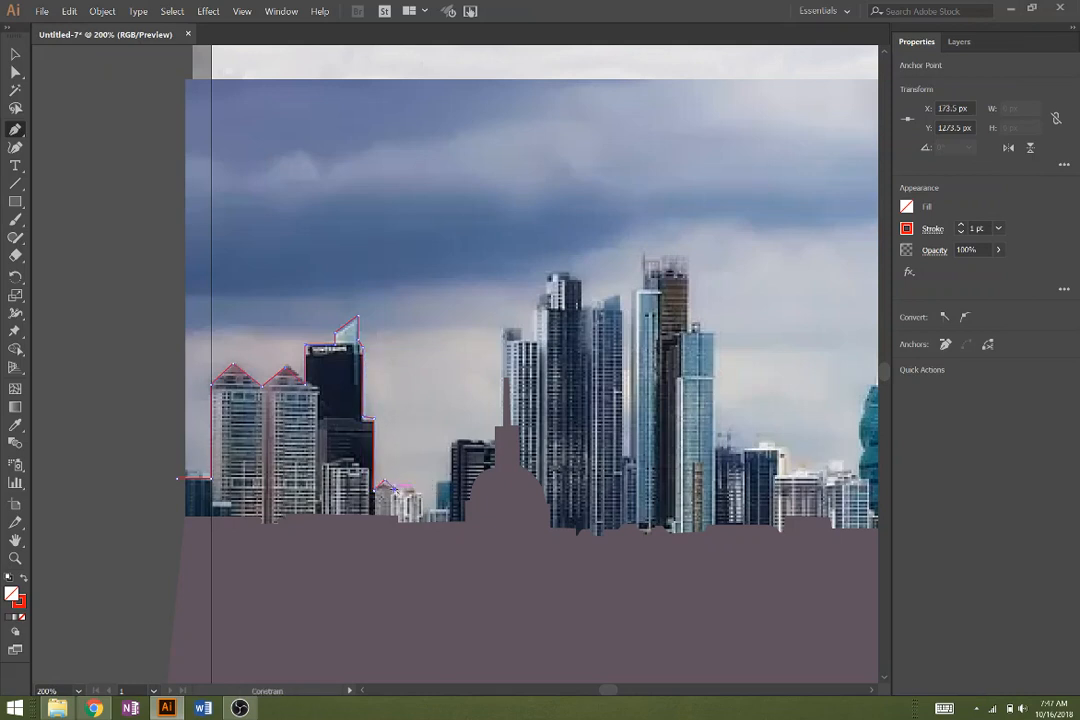
left_click(418, 494)
left_click(438, 481)
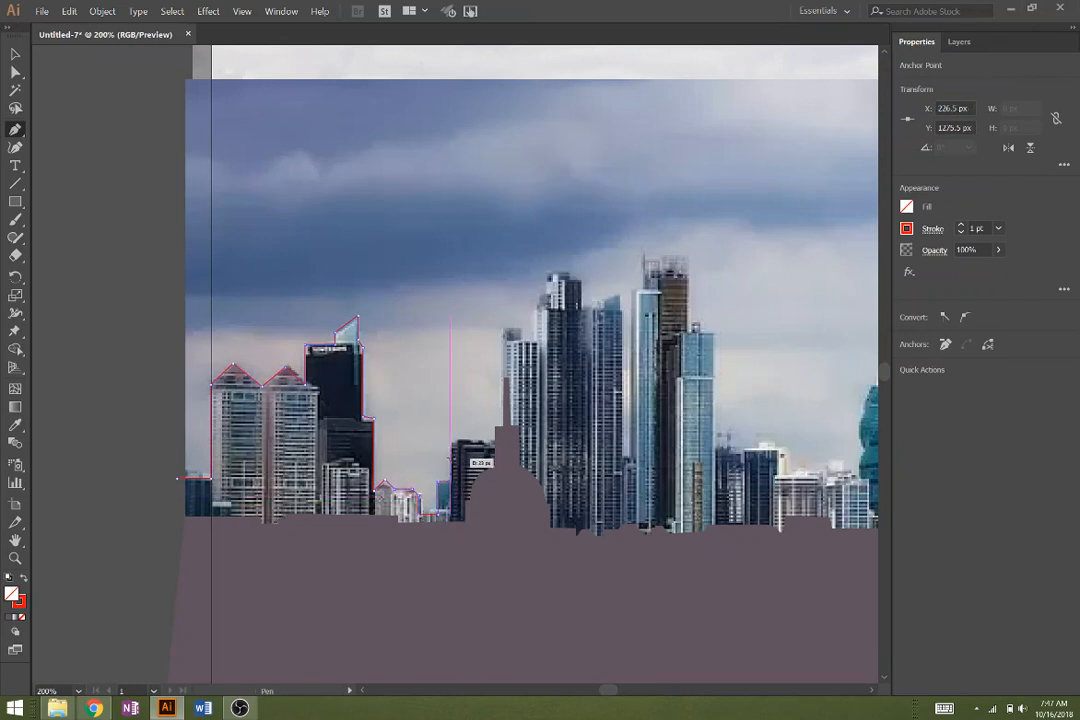
left_click(453, 437)
left_click(495, 435)
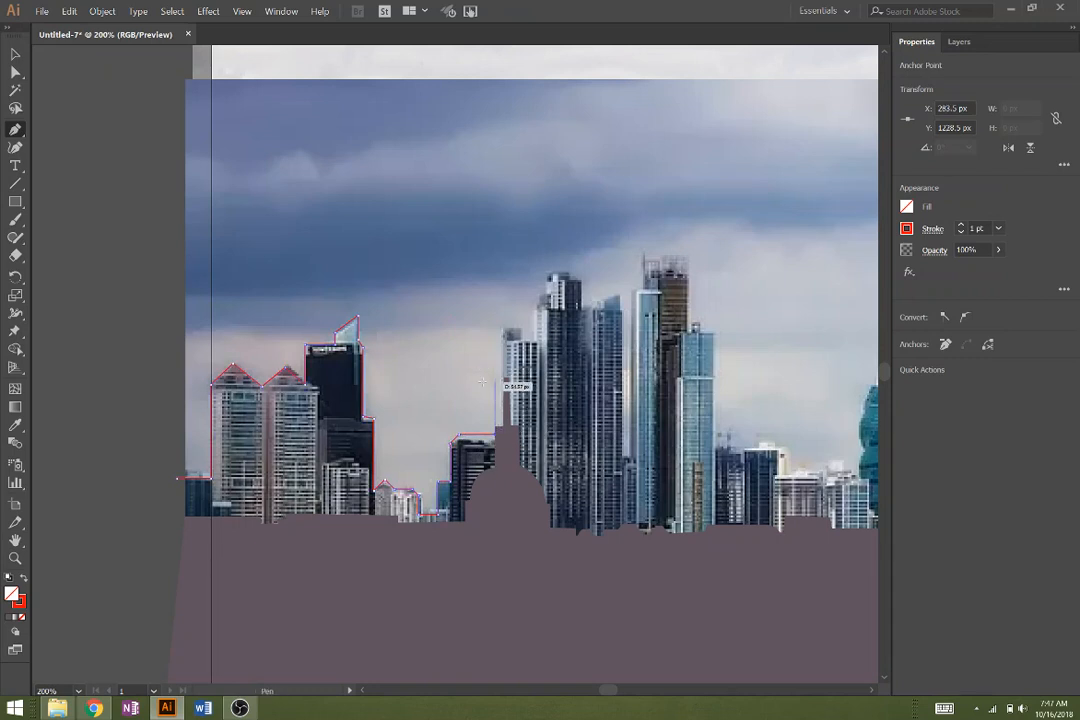
key("ctrl+z")
left_click(505, 435)
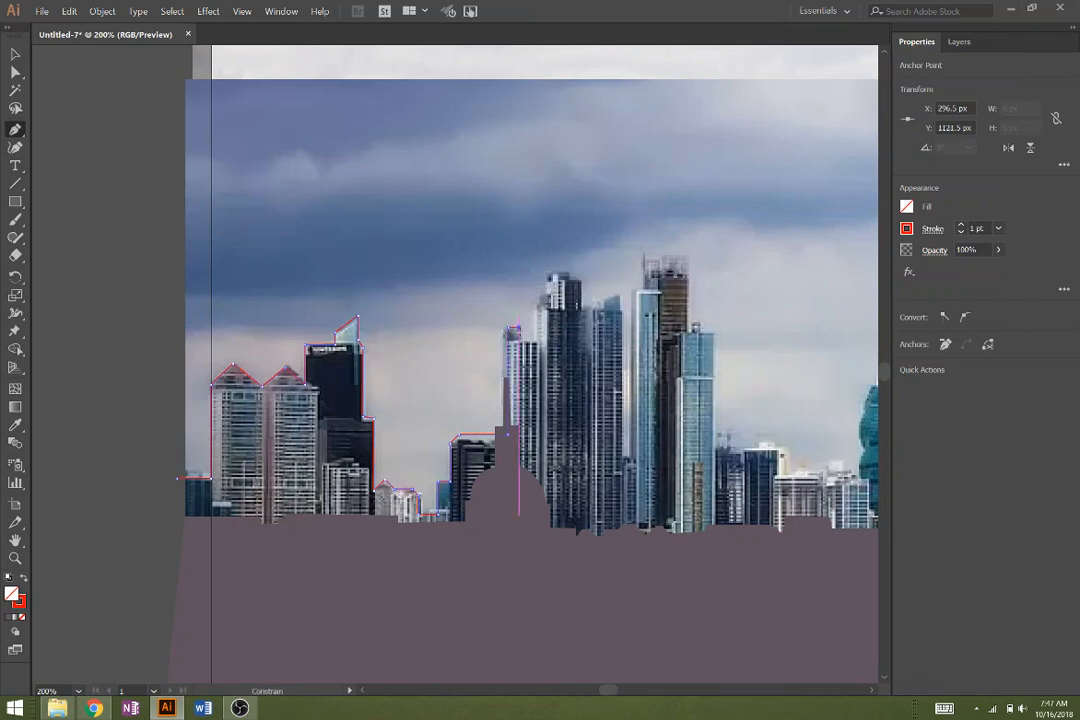
Step: Trace the stepped roofline of the high-rise cluster beside the dome through the slanted top of its last tower
left_click(536, 338)
left_click(536, 308)
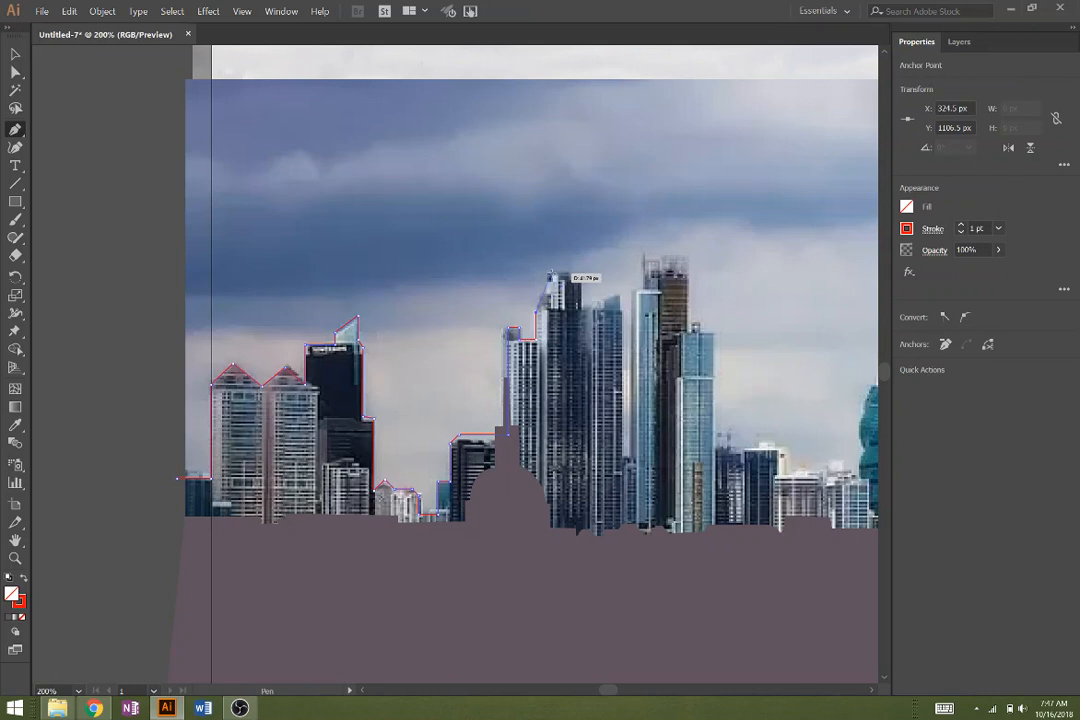
left_click(550, 273)
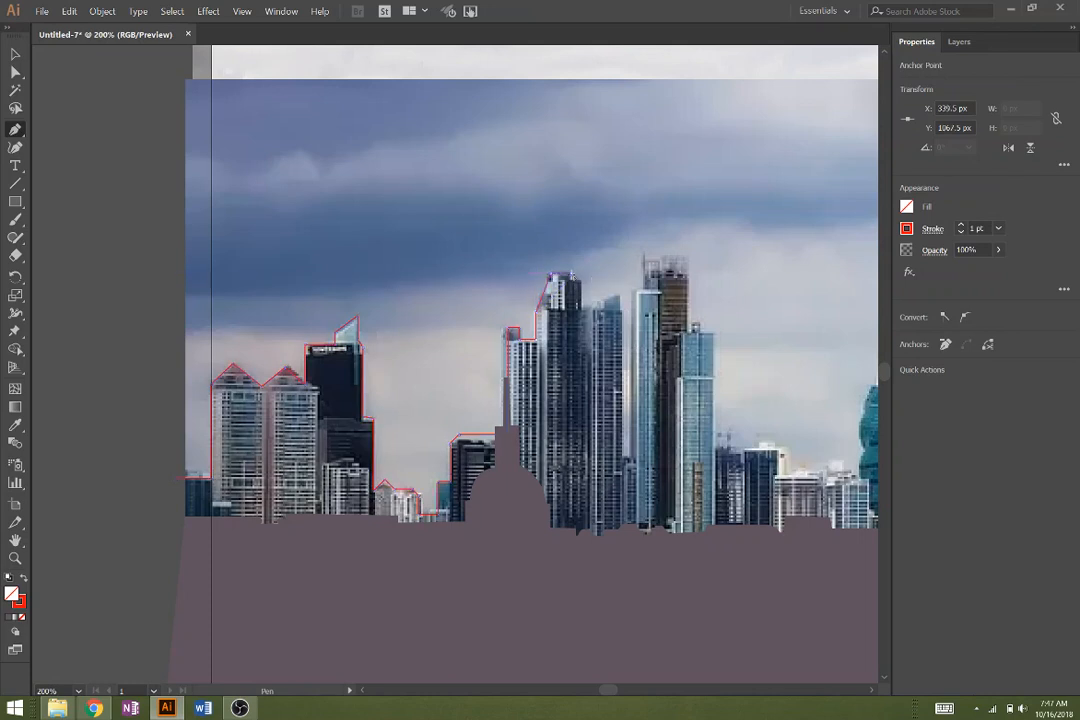
left_click(590, 303)
left_click(613, 288)
left_click(620, 308)
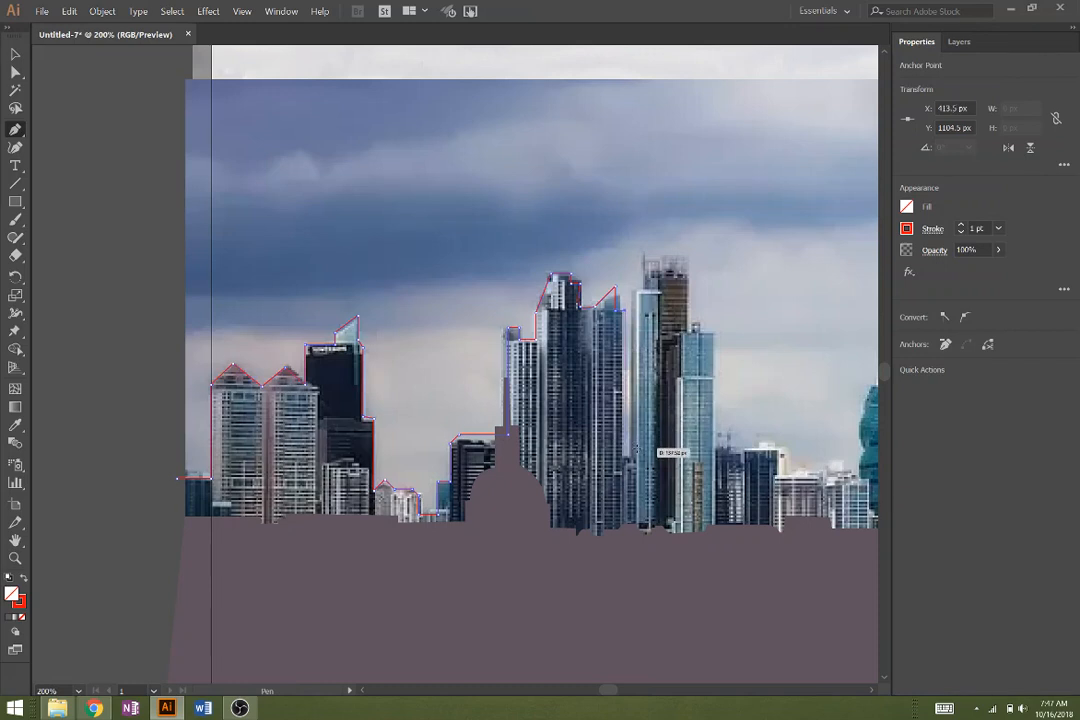
Step: Trace the gap after the cluster, the tallest tower and the light blue tower beside it, down to the lower roofs
left_click(633, 456)
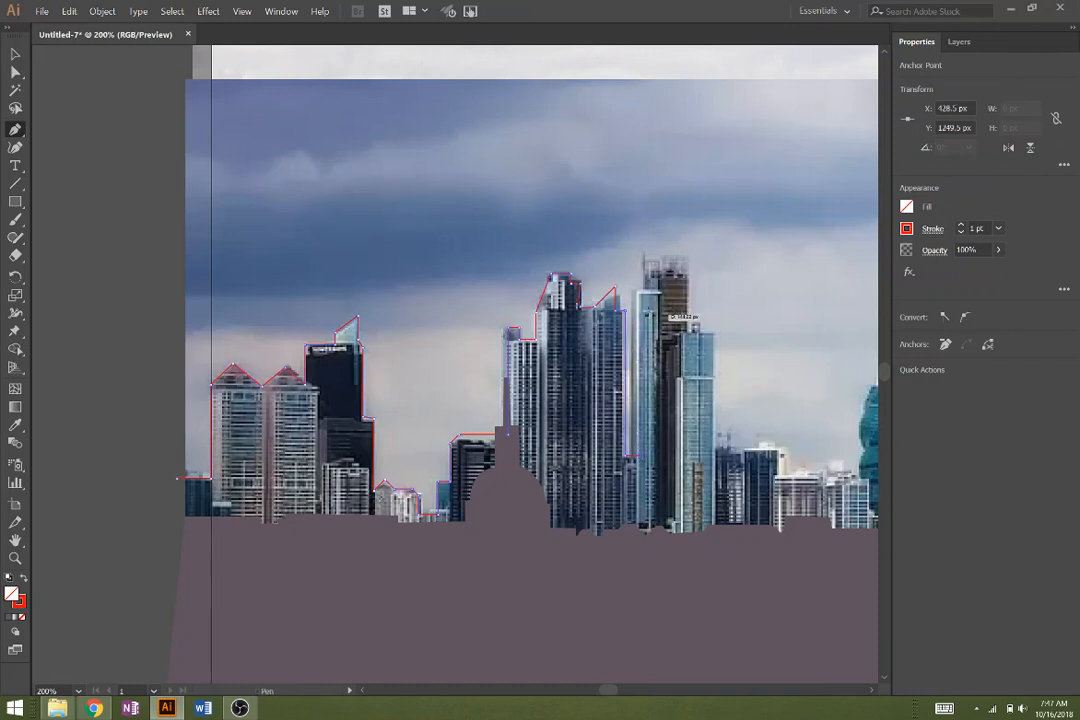
left_click(640, 291, "shift")
left_click(662, 262)
left_click(688, 262)
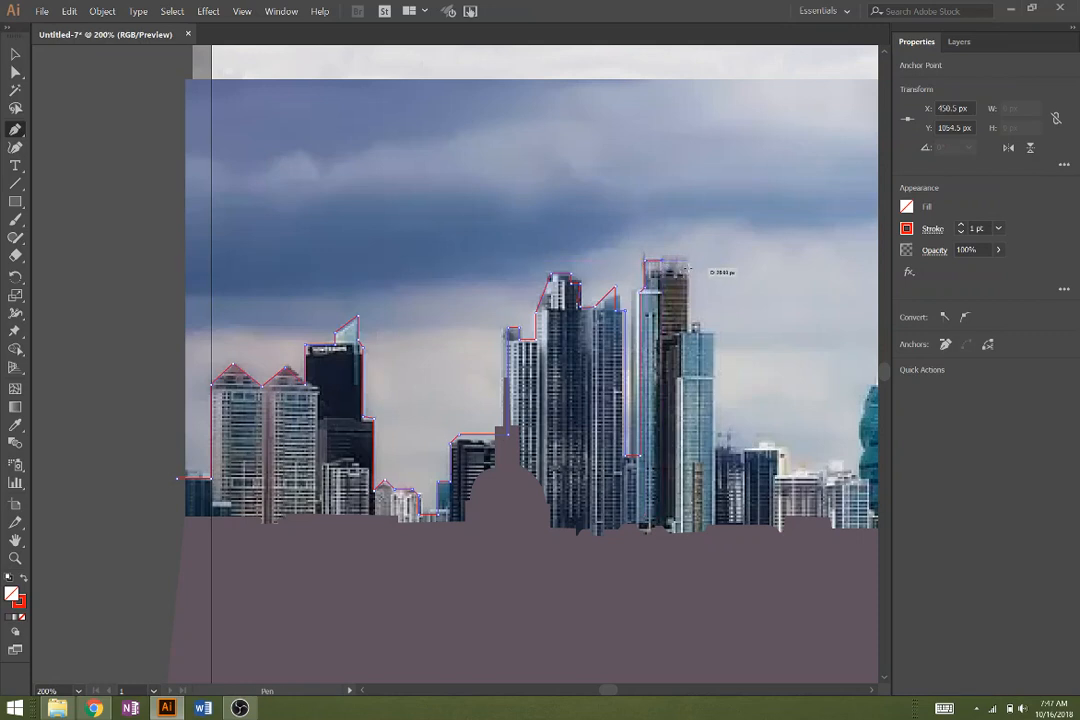
left_click(694, 325)
left_click(718, 333)
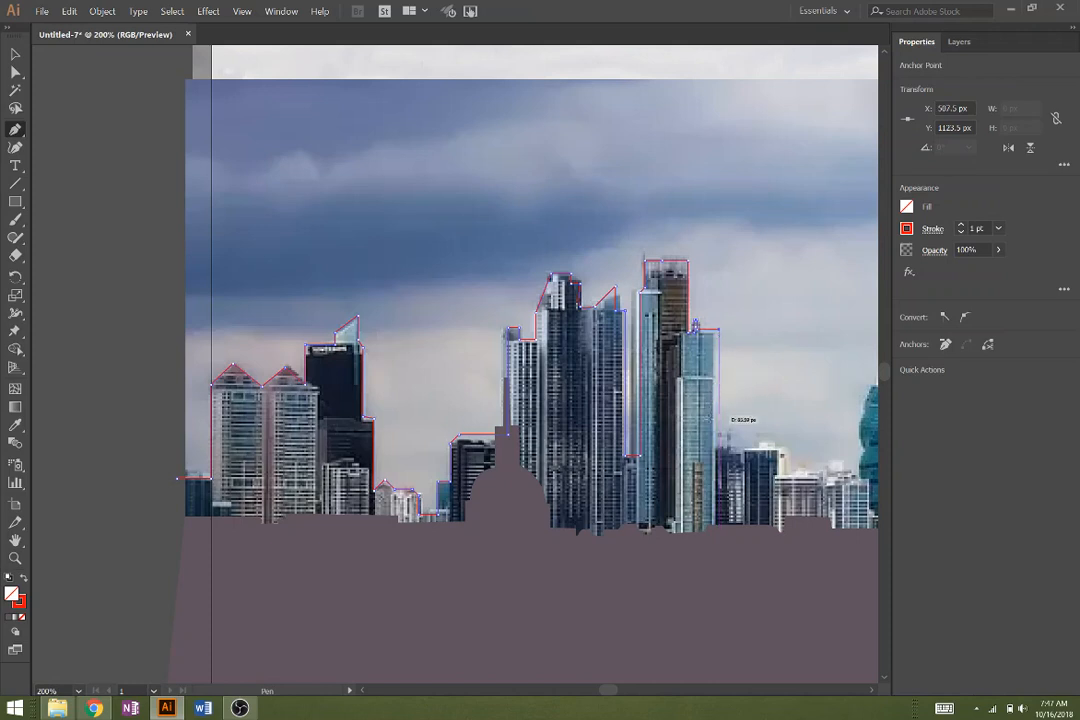
left_click(718, 443)
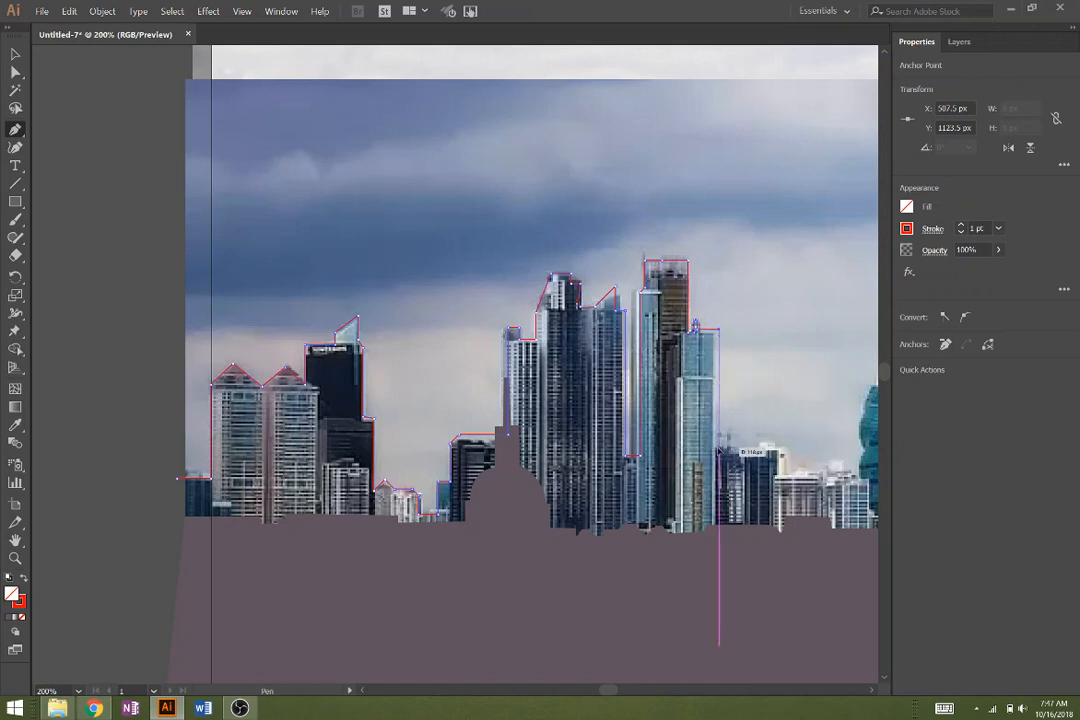
Step: Trace the low stepped rooftops between the light blue tower and the teal spiral tower
left_click_drag(762, 438, 779, 441)
left_click(785, 446)
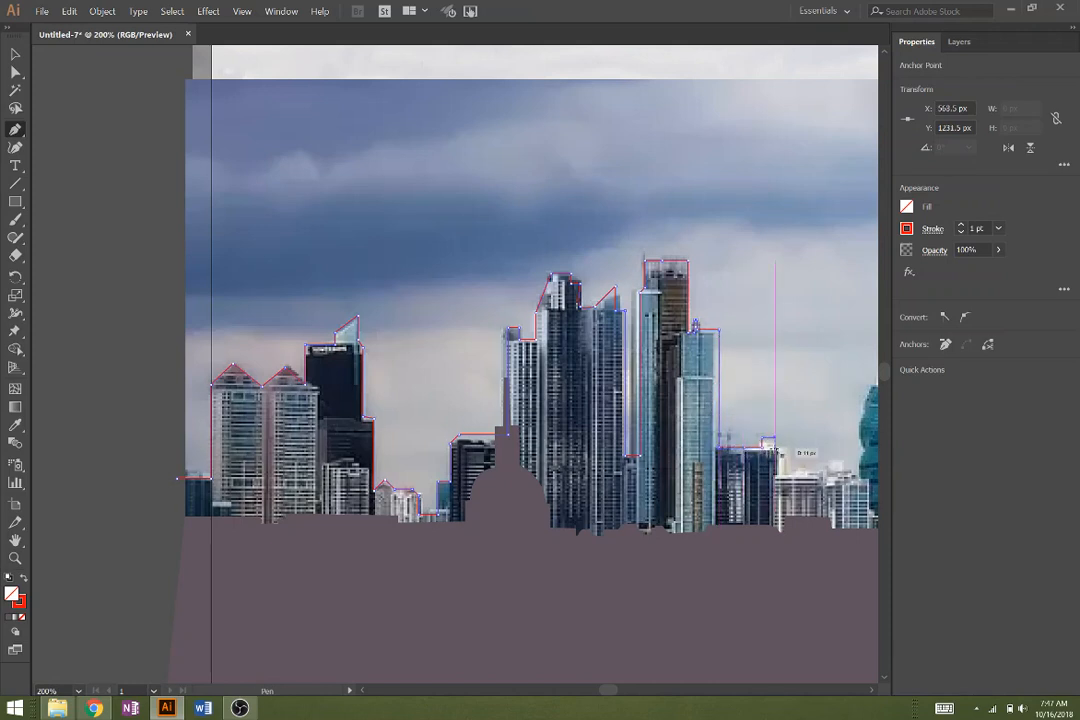
left_click(785, 473)
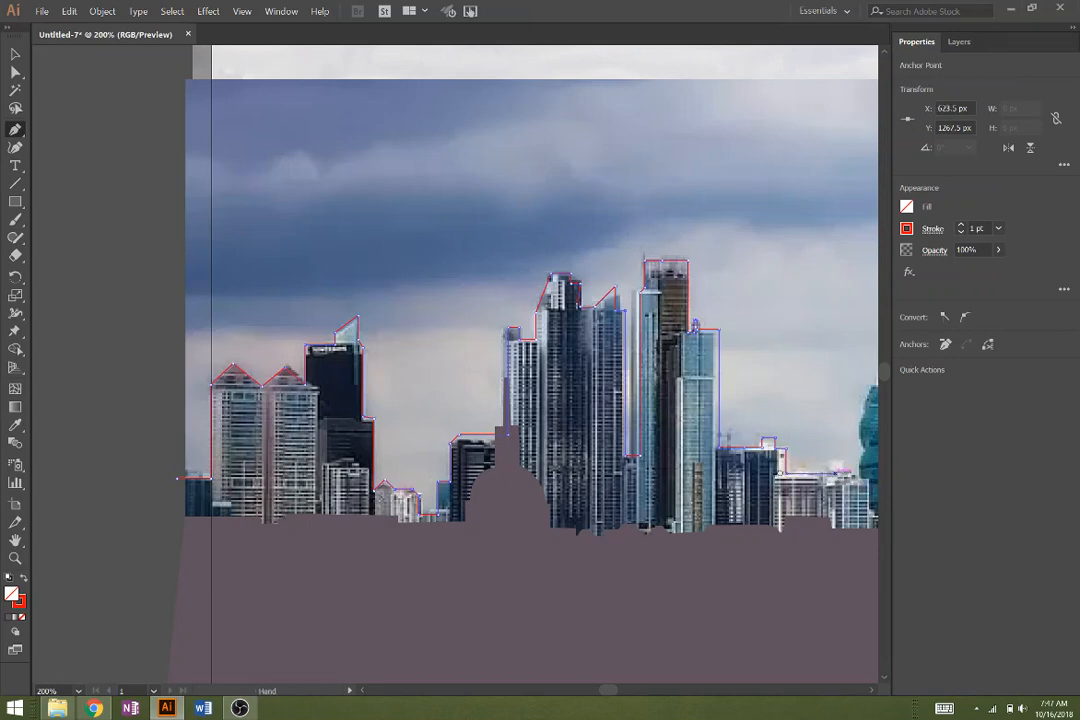
Step: Outline the teal spiral tower with its pointed spire, then run the path below the Paris rooftops to the Eiffel Tower's base
left_click_drag(863, 474, 535, 468)
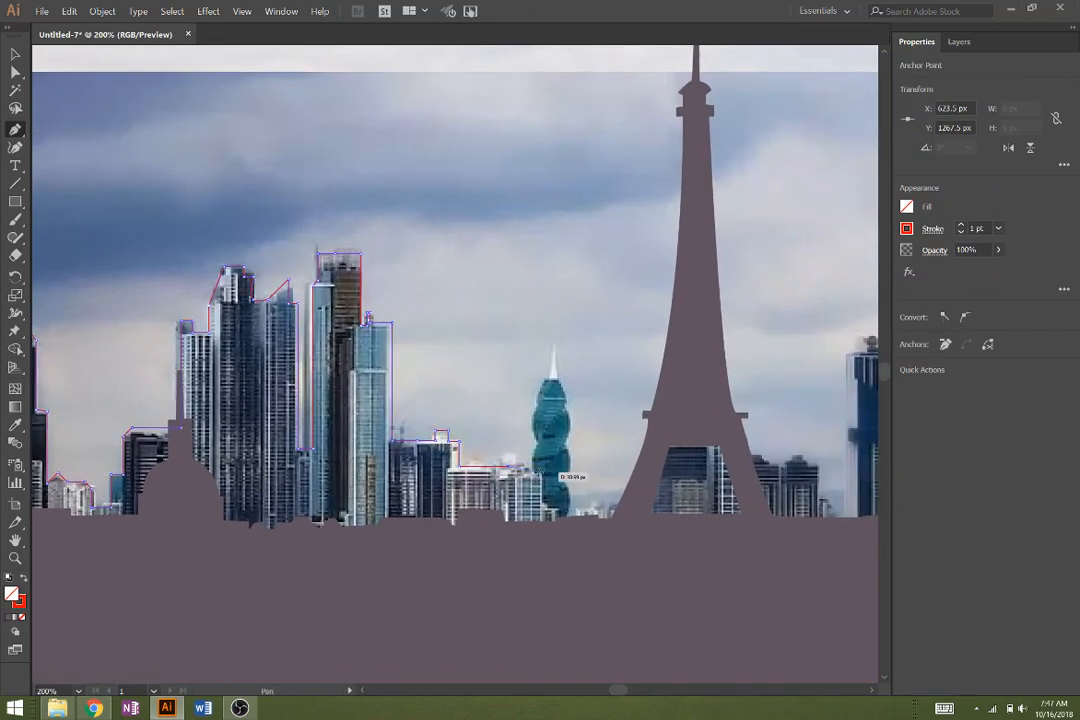
left_click(532, 388)
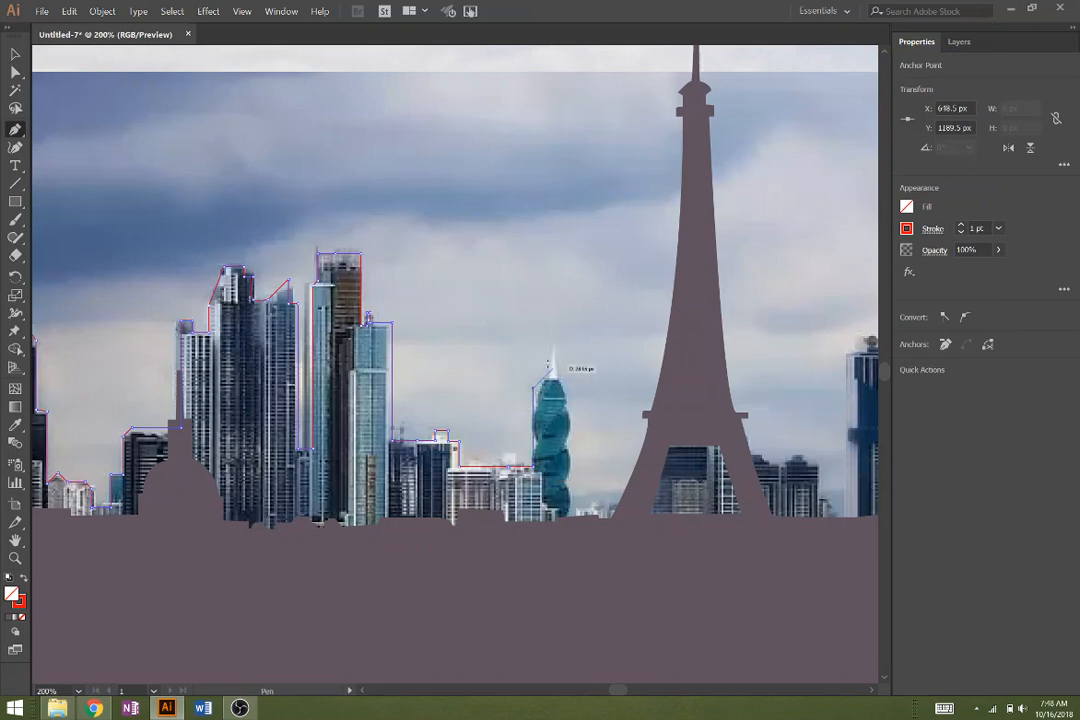
left_click(548, 347)
left_click(562, 380)
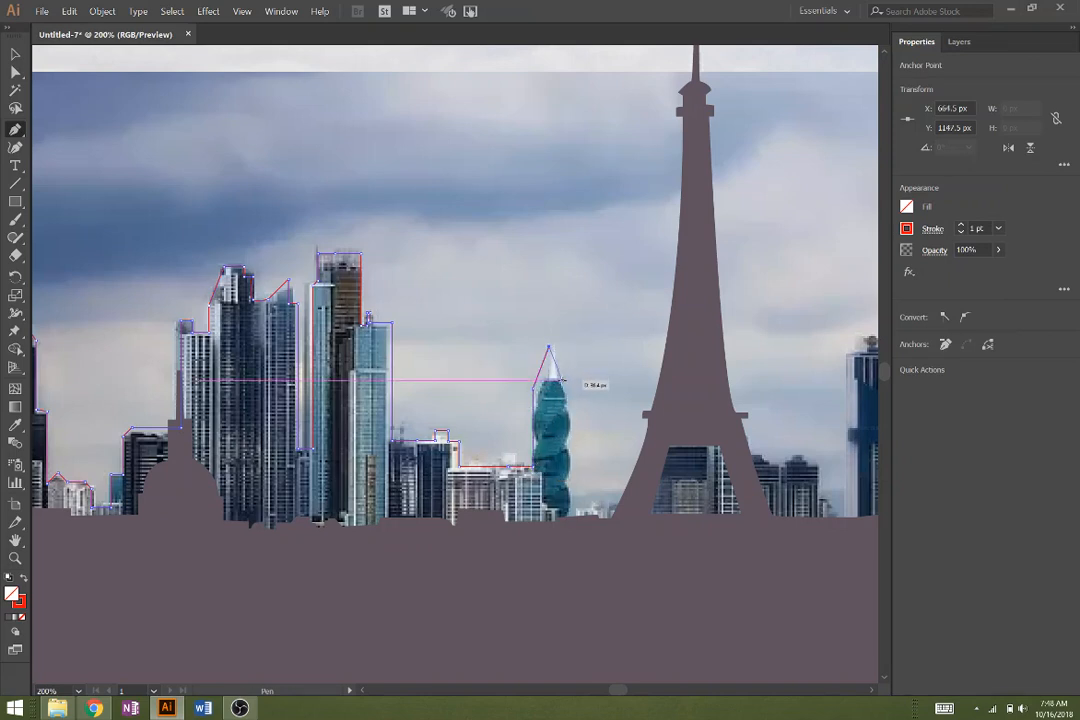
left_click(589, 531, "shift")
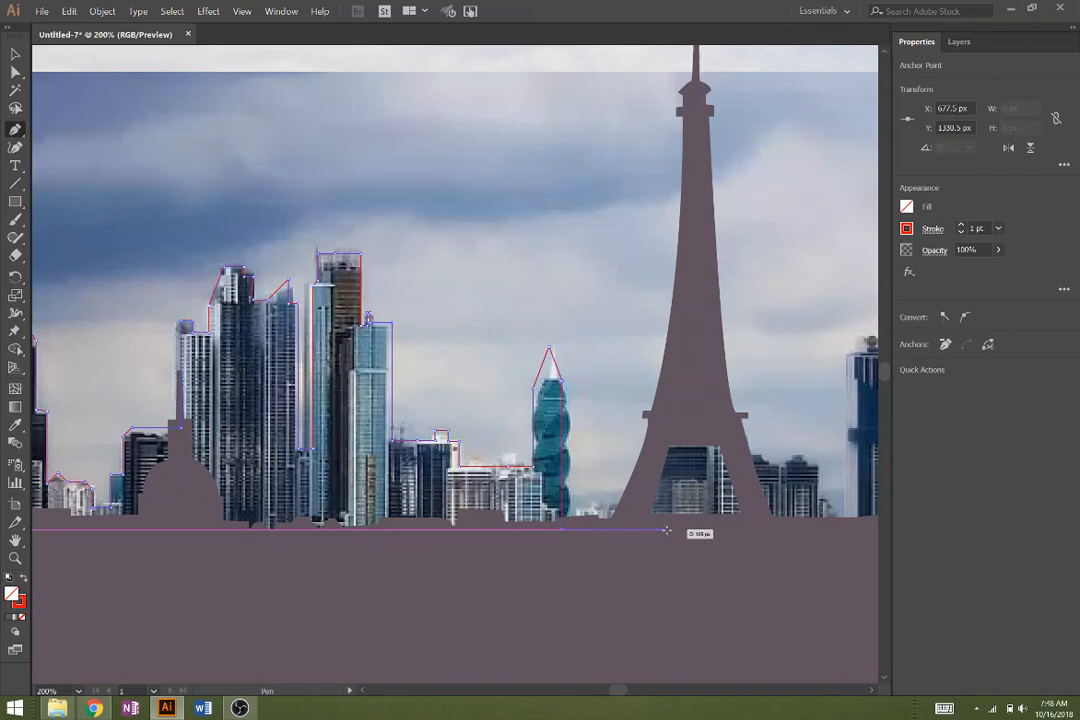
left_click(655, 530)
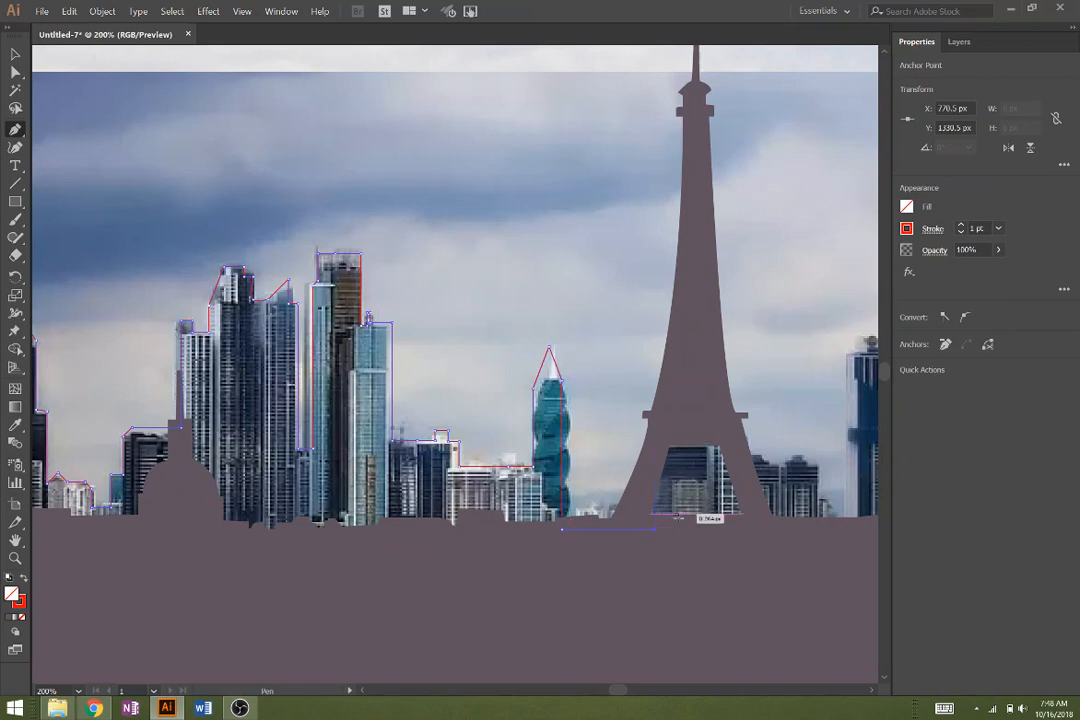
Step: Carry the path up behind the Eiffel Tower and over the low buildings beyond it, then back below the Paris rooftops
left_click(657, 386, "shift")
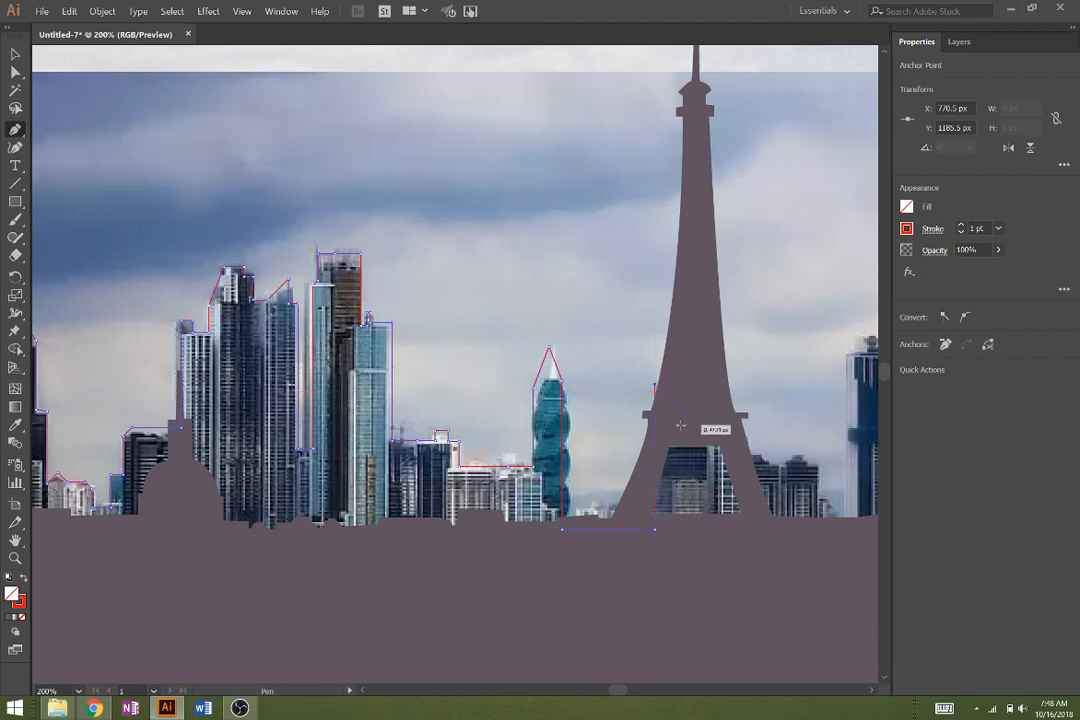
left_click(685, 464)
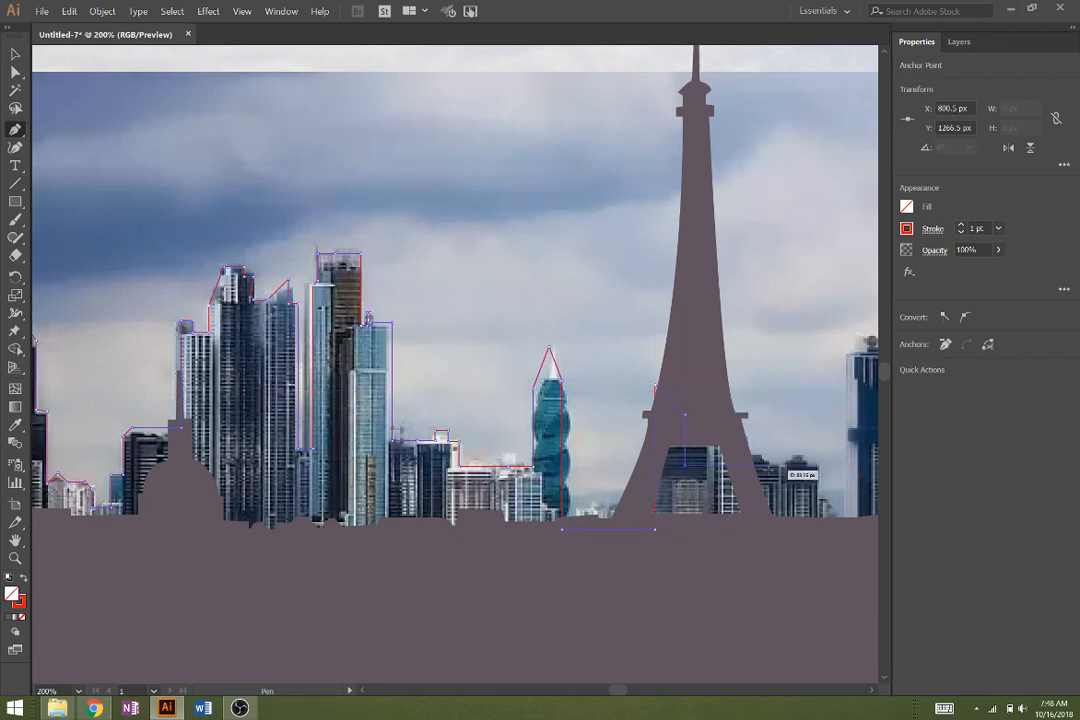
left_click(767, 464)
left_click(792, 444)
left_click(806, 457)
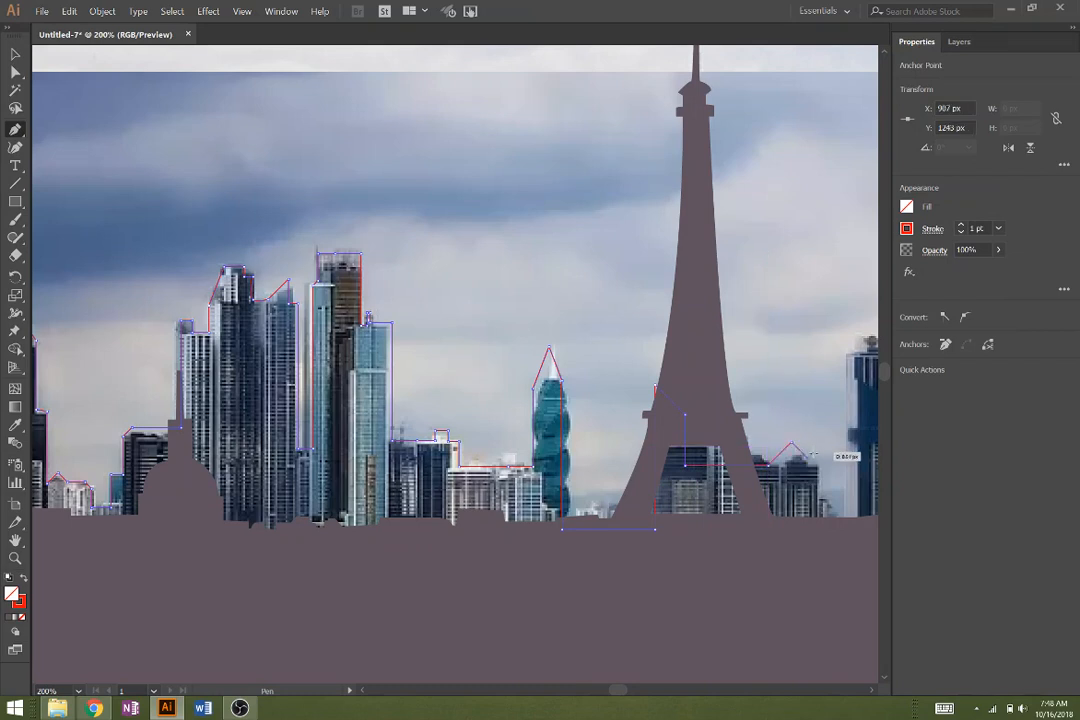
left_click(820, 467)
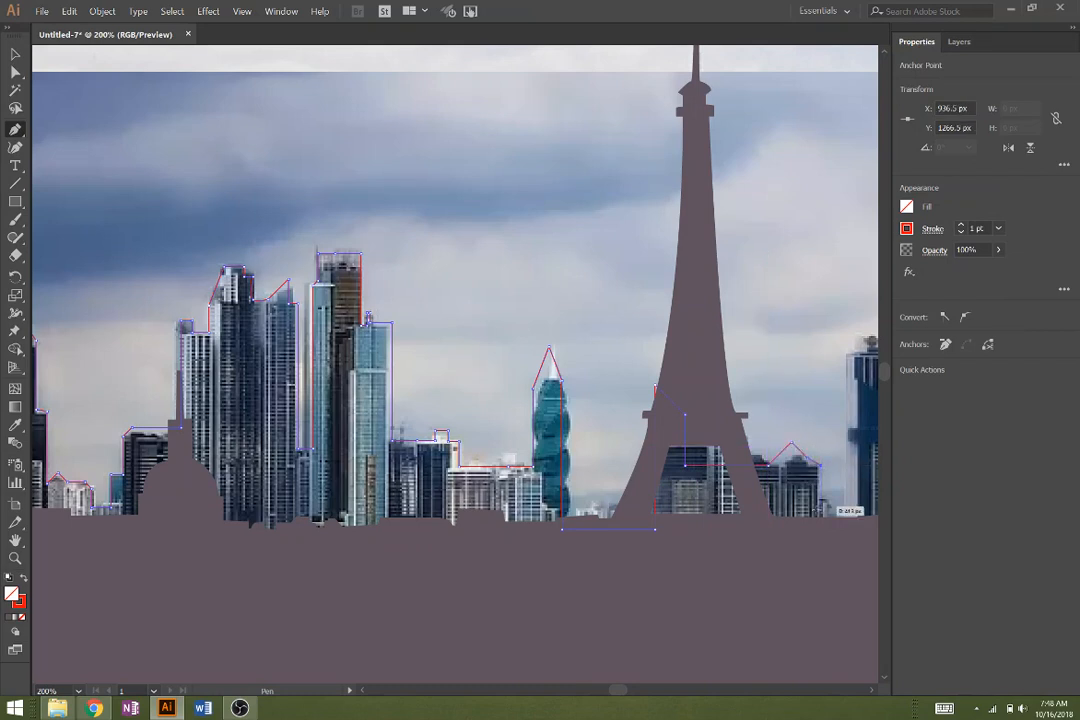
left_click(820, 528)
Step: Trace the wide dark blue tower near the artboard's right edge, including its raised roof section and both sides
left_click_drag(620, 549, 504, 550)
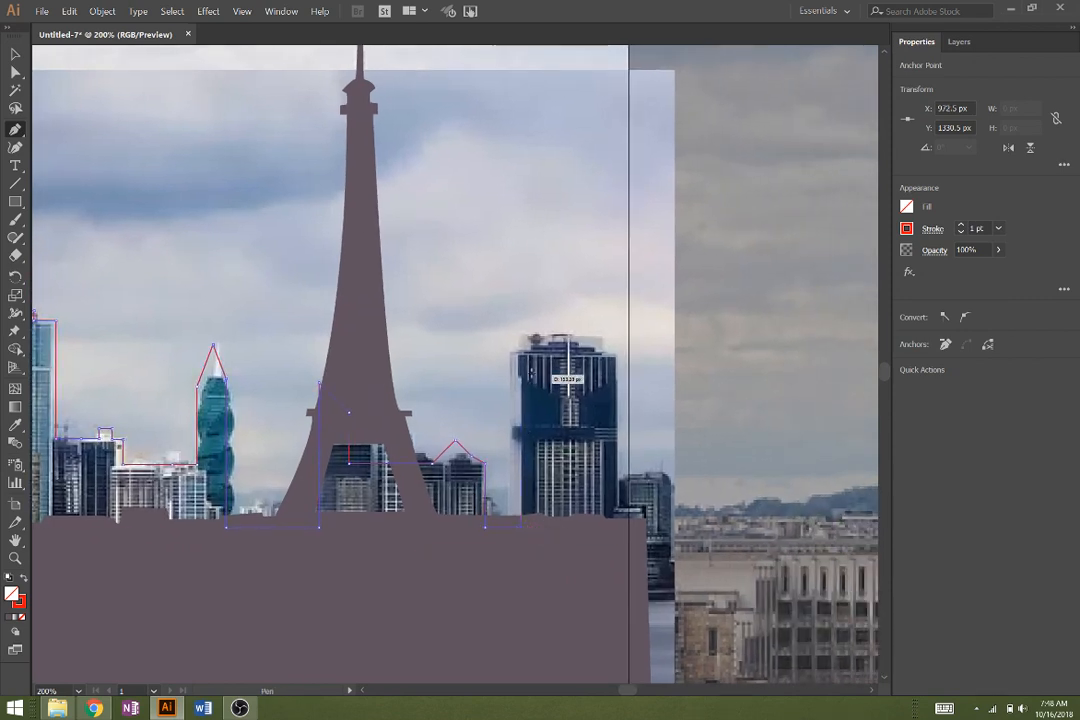
left_click(521, 351)
left_click(537, 351)
left_click(537, 337)
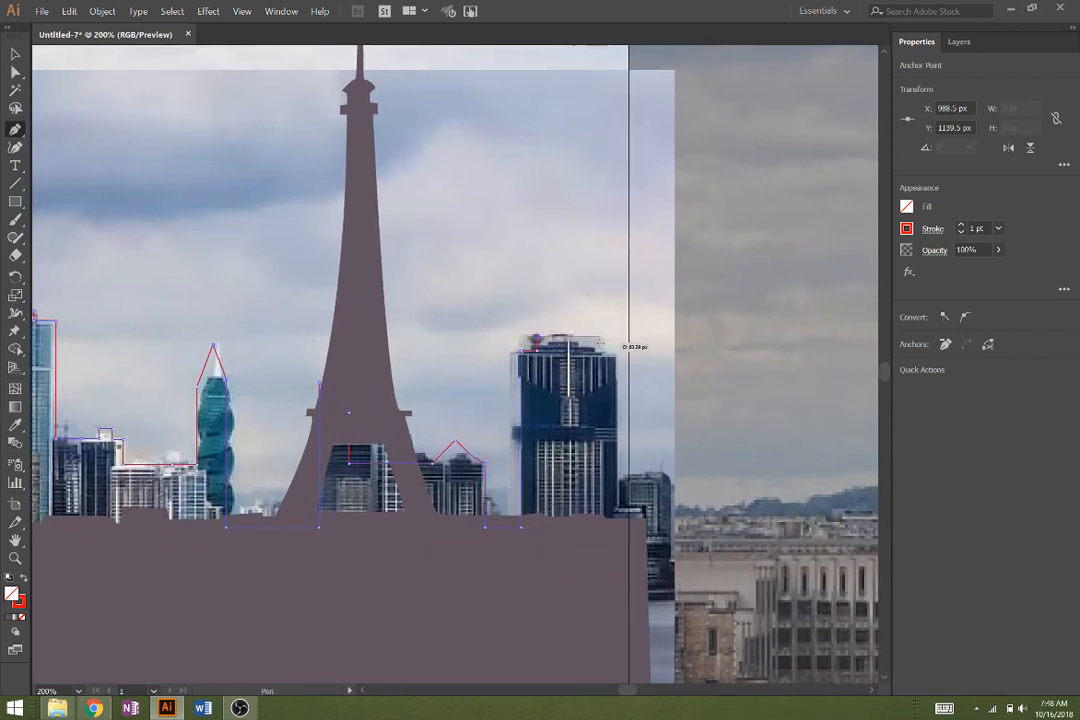
left_click(600, 337)
left_click(600, 353)
left_click(613, 353)
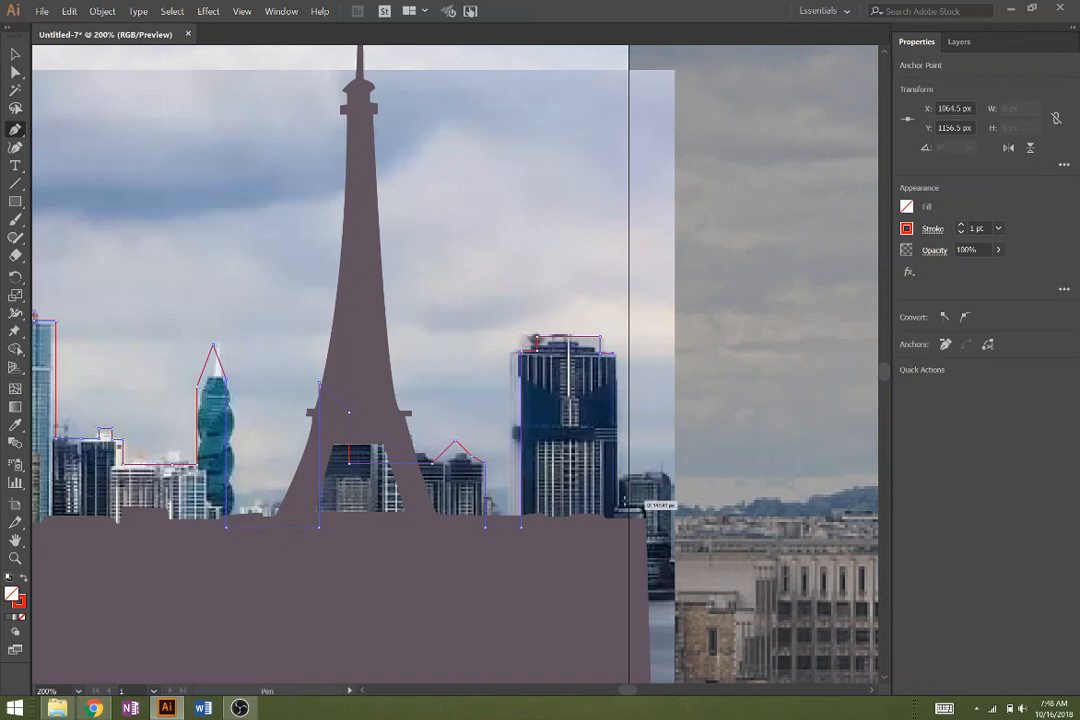
left_click(627, 514)
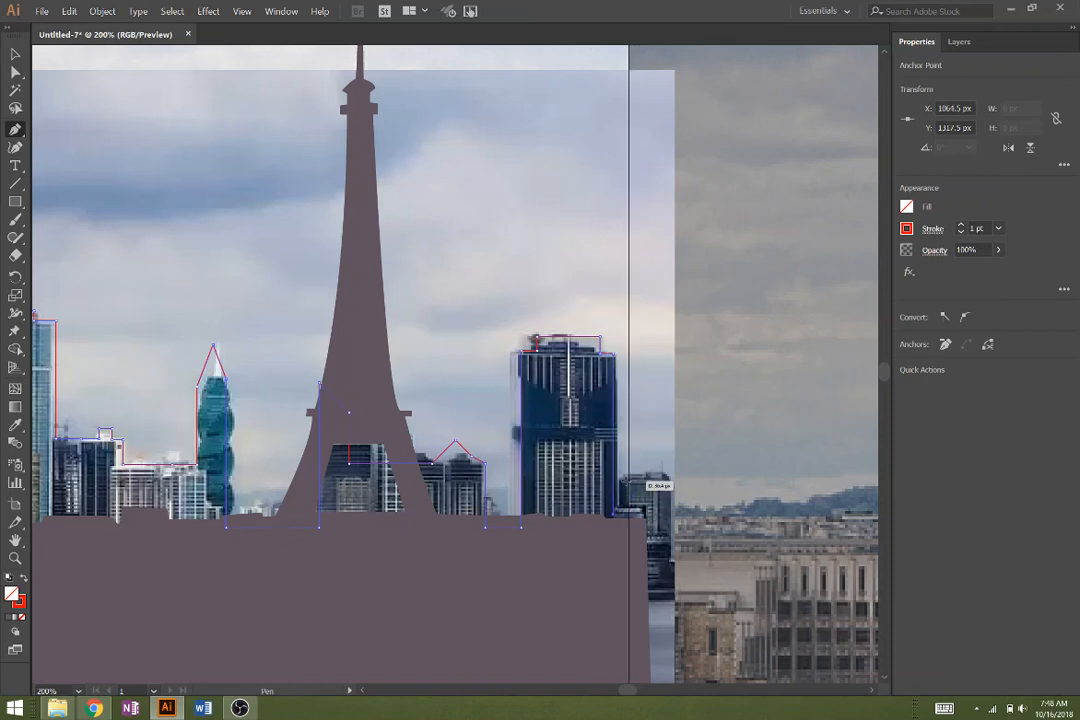
Step: Trace the roof of the last small building and extend the path past the photo's right edge
left_click(629, 514)
left_click(629, 478)
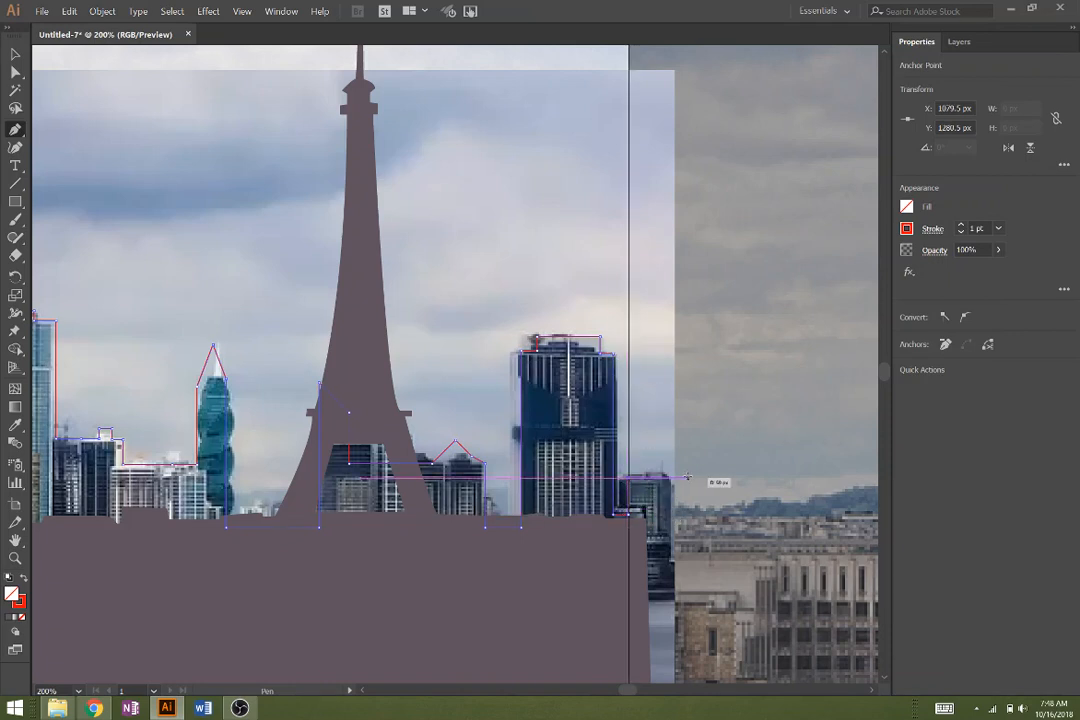
left_click(687, 478)
scroll(690, 503, "down", 4)
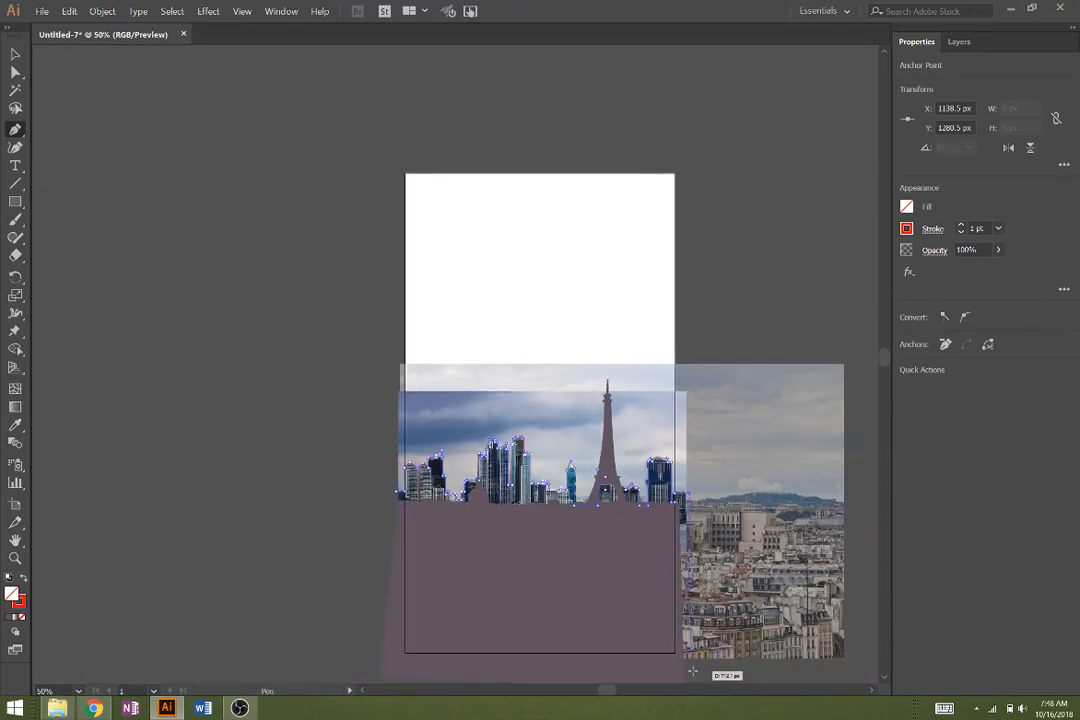
Step: Run the skyline path below and around the artboard's bottom edge and close it at its starting point
left_click(688, 672)
left_click(355, 674)
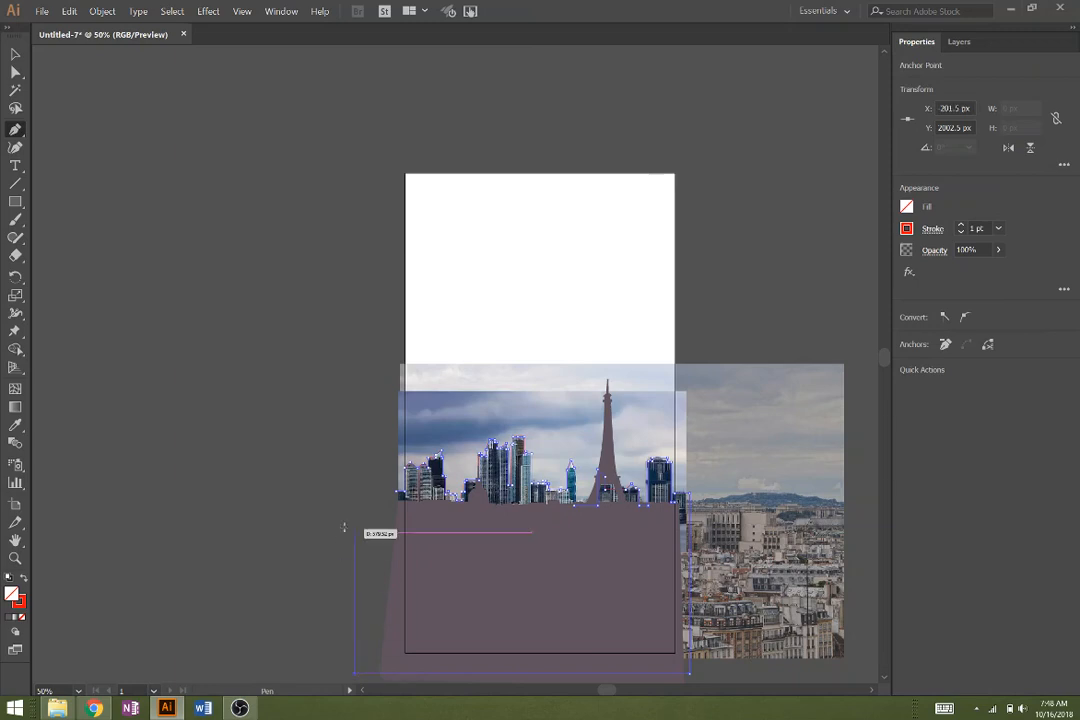
left_click(354, 502)
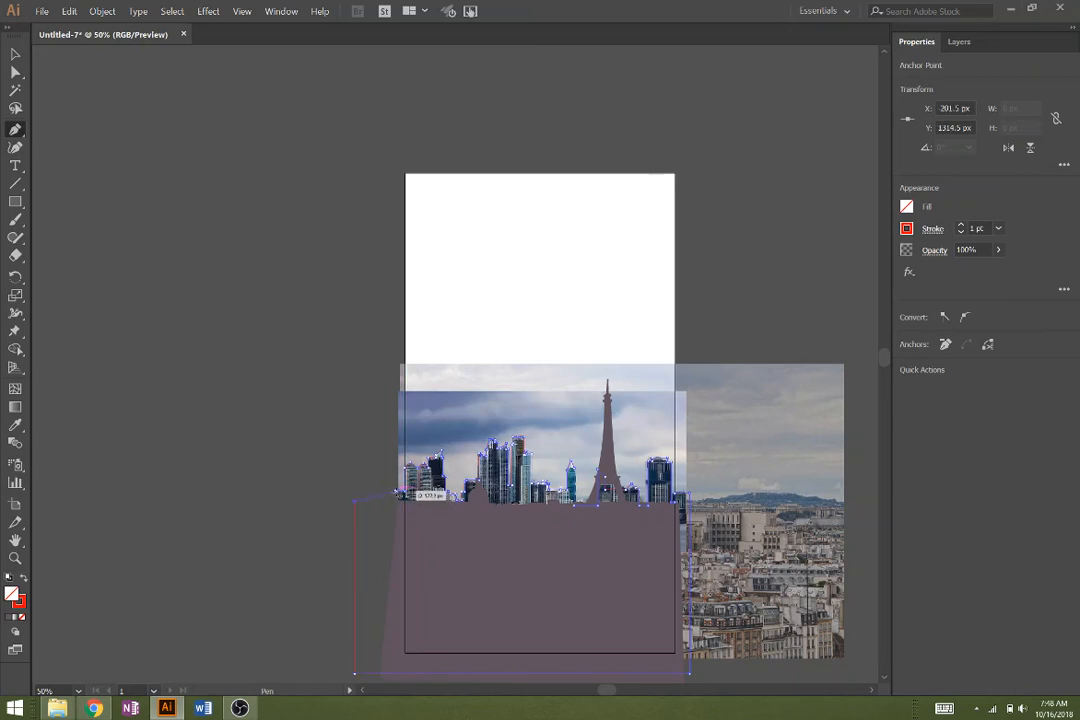
left_click(399, 494)
Step: Remove the red stroke from the traced skyline and fill it with the purple sampled from the Paris silhouette
left_click(906, 228)
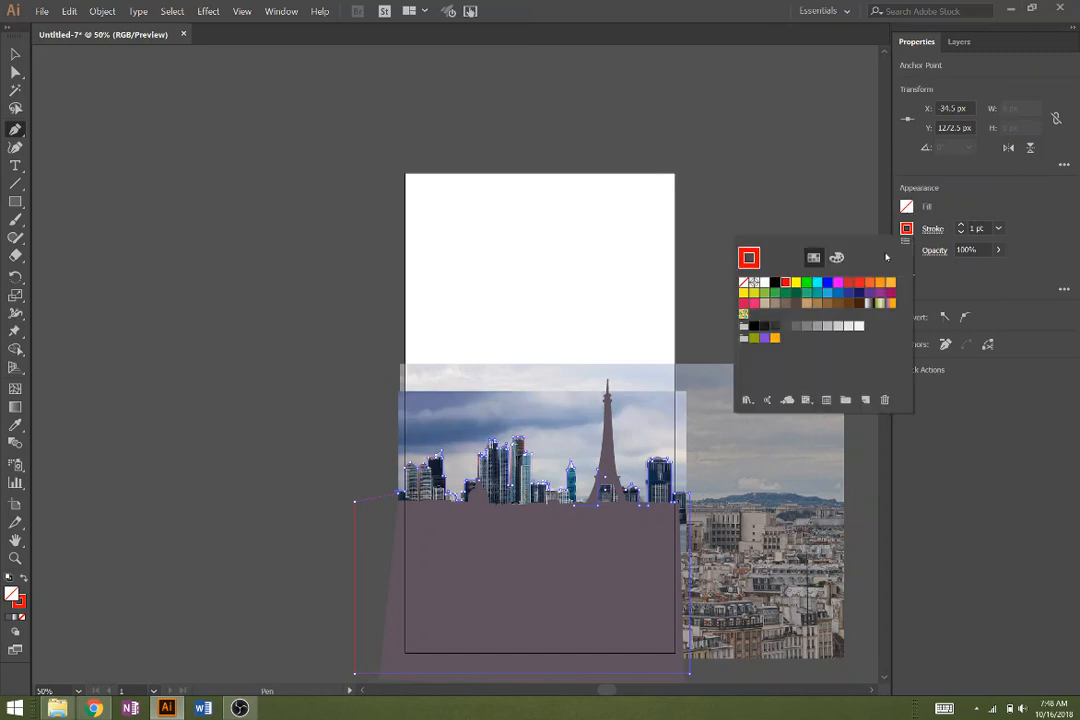
left_click(742, 283)
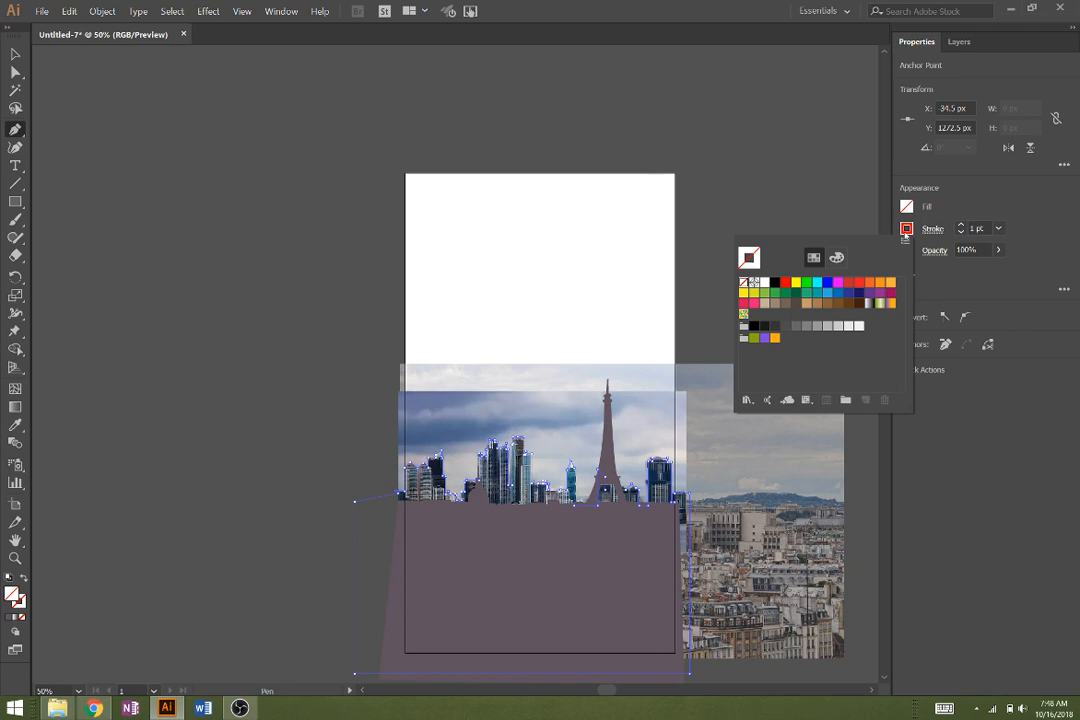
left_click(950, 206)
left_click(909, 207)
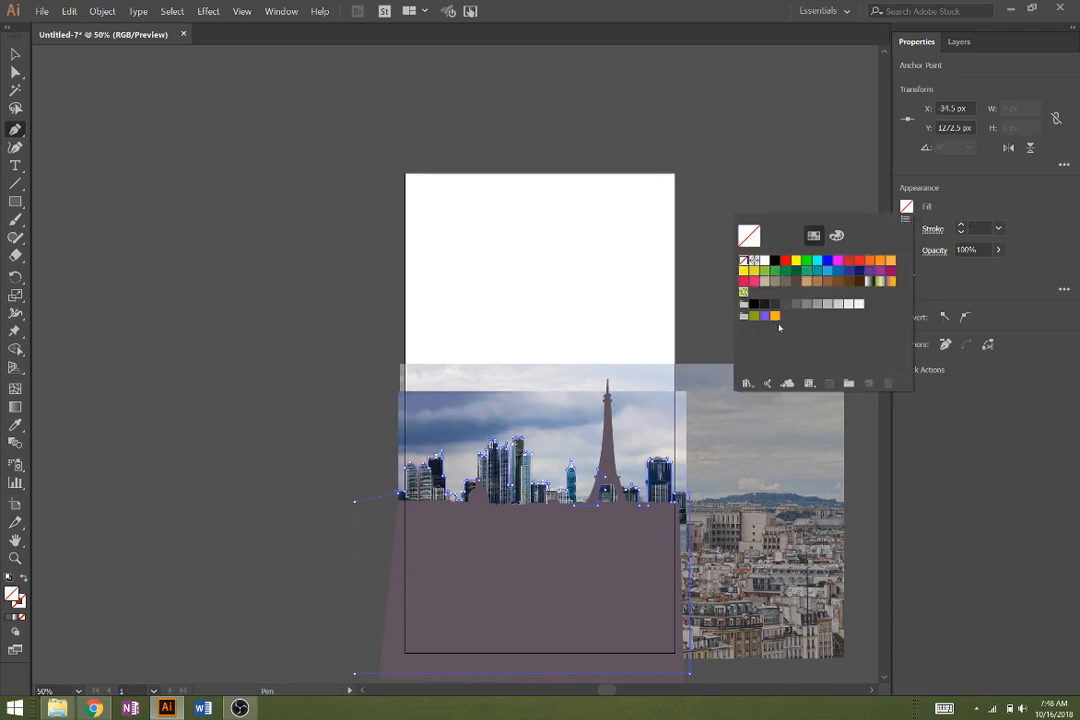
left_click(836, 235)
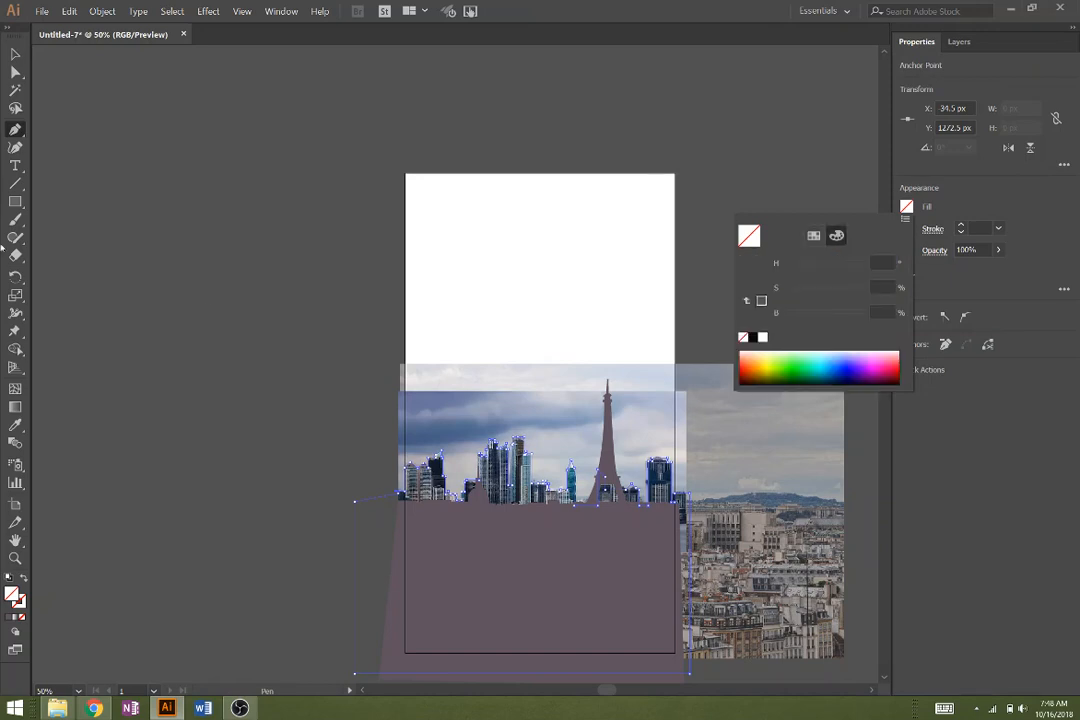
left_click(18, 427)
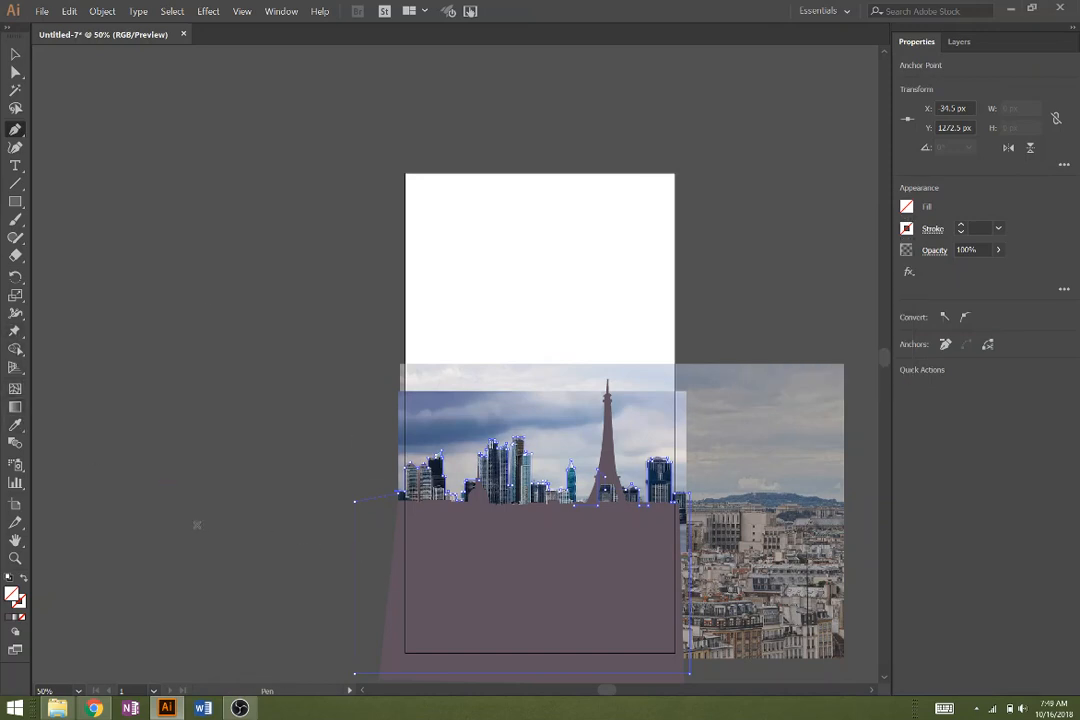
left_click(15, 425)
left_click(471, 590)
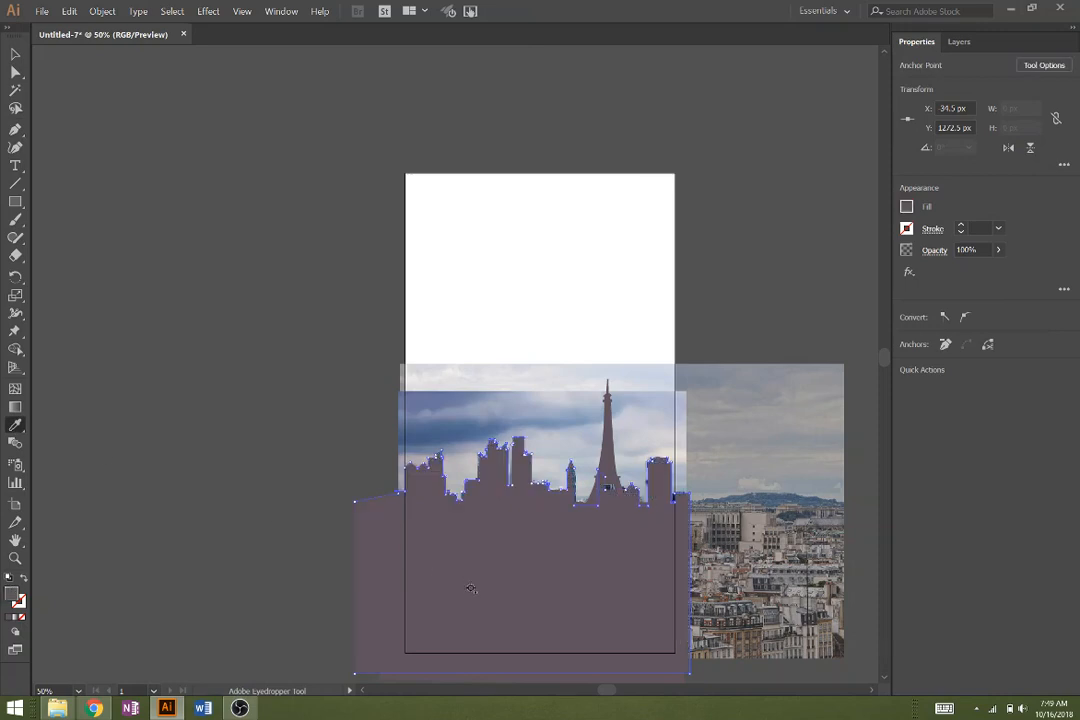
Step: Lighten the rear skyline's fill to about 66% brightness and 13% saturation
left_click(911, 208)
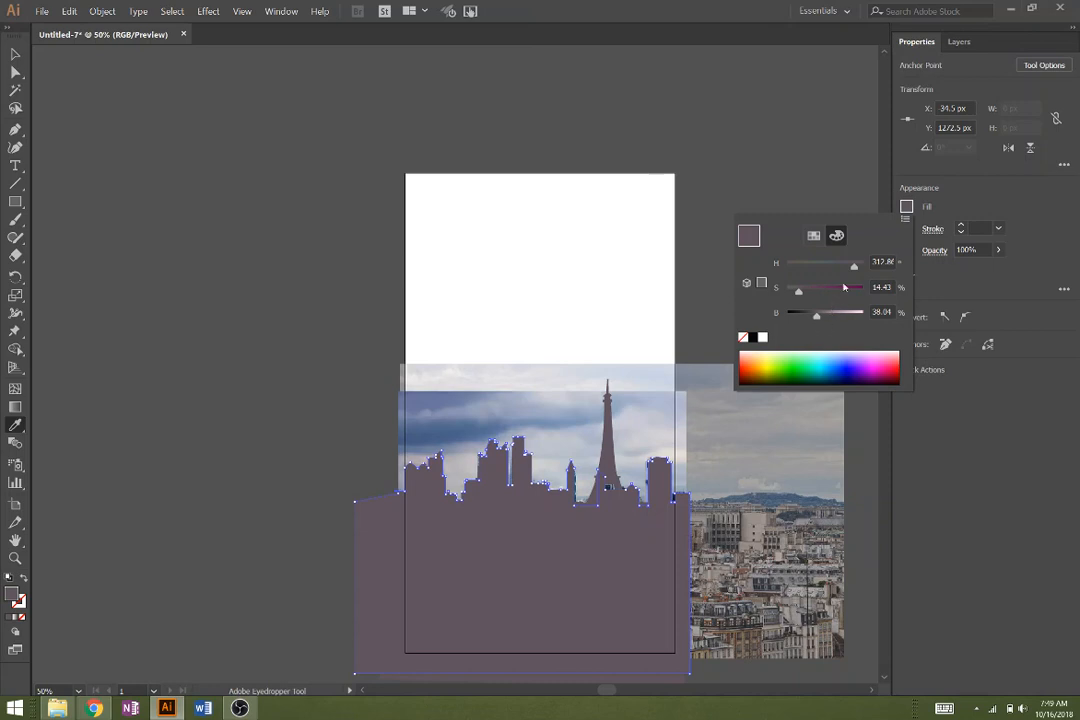
left_click_drag(816, 318, 851, 320)
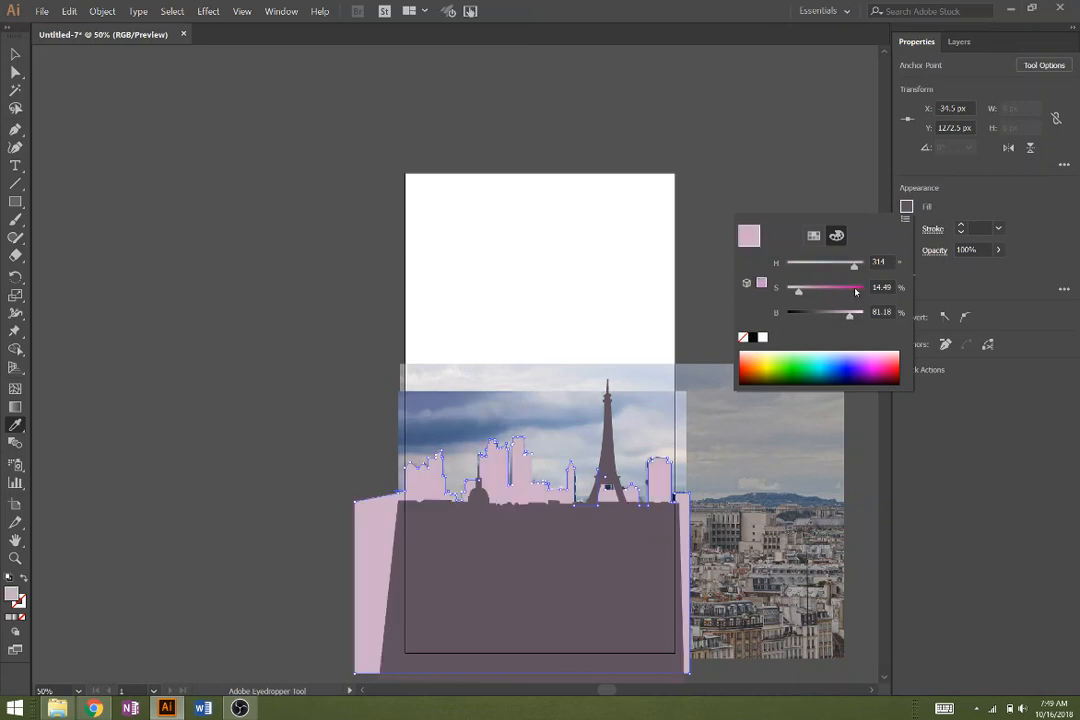
left_click_drag(800, 295, 798, 294)
left_click_drag(850, 318, 841, 315)
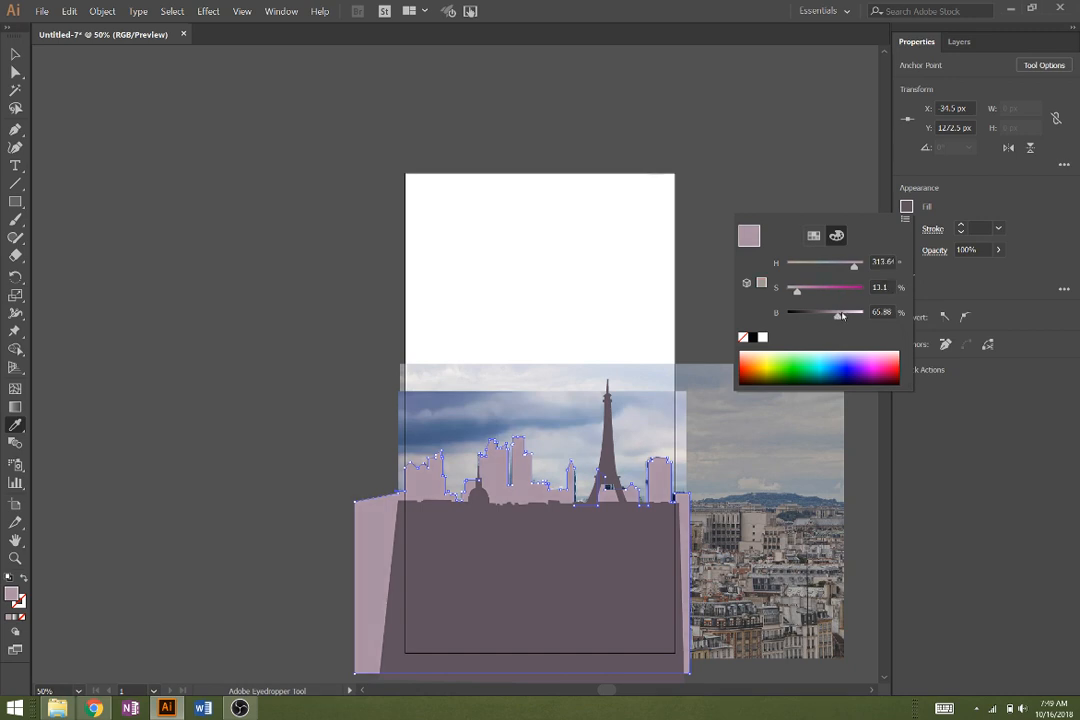
left_click(1035, 280)
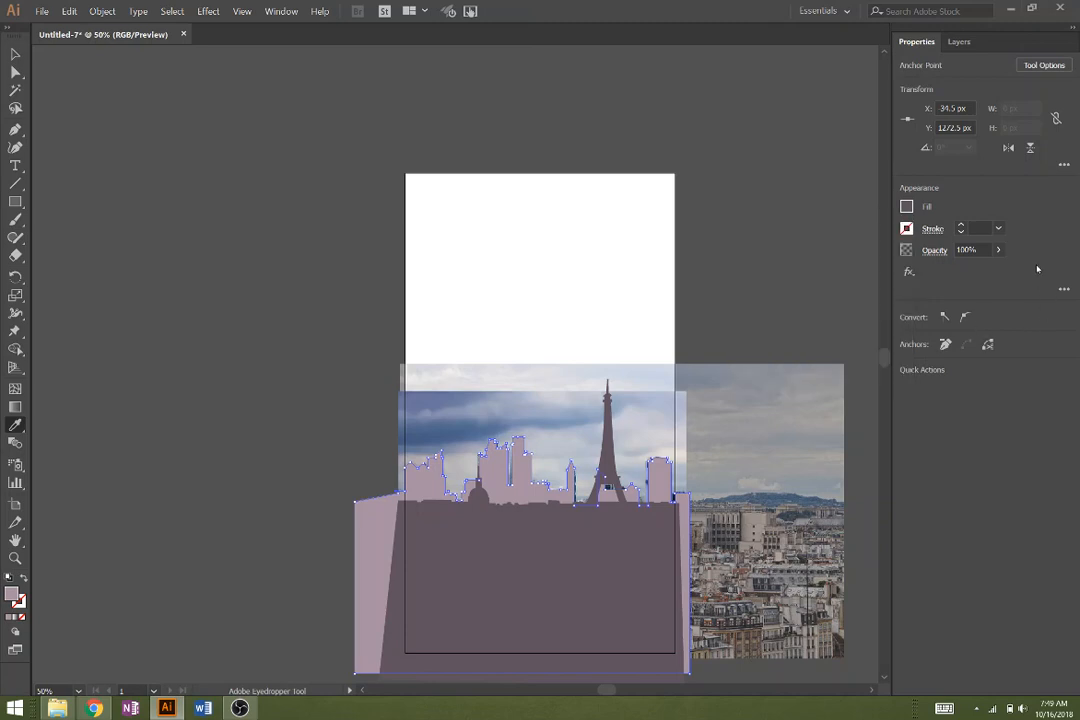
Step: Hide both reference photo layers, Layer 3 and Layer 1
left_click(959, 41)
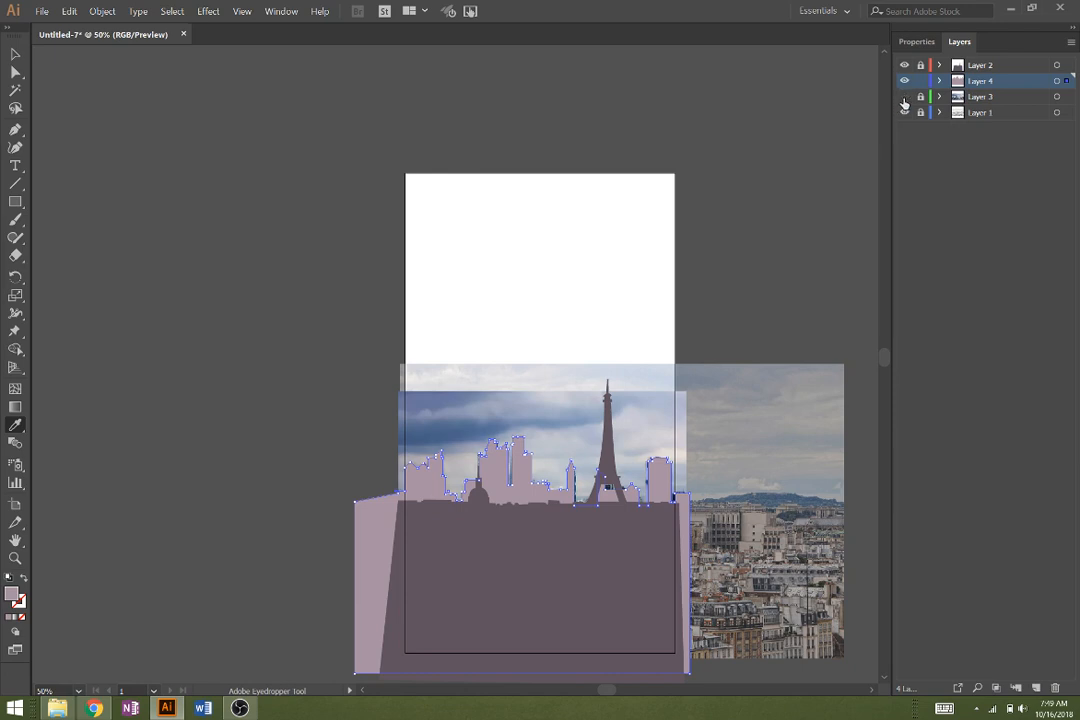
left_click(904, 102)
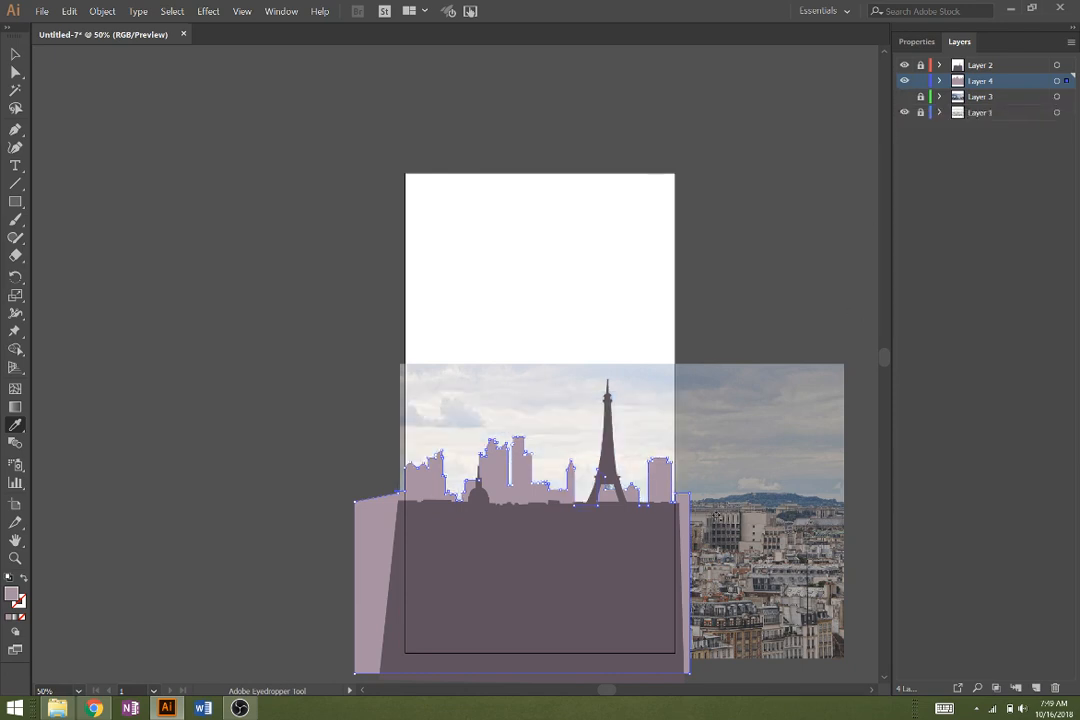
left_click(904, 113)
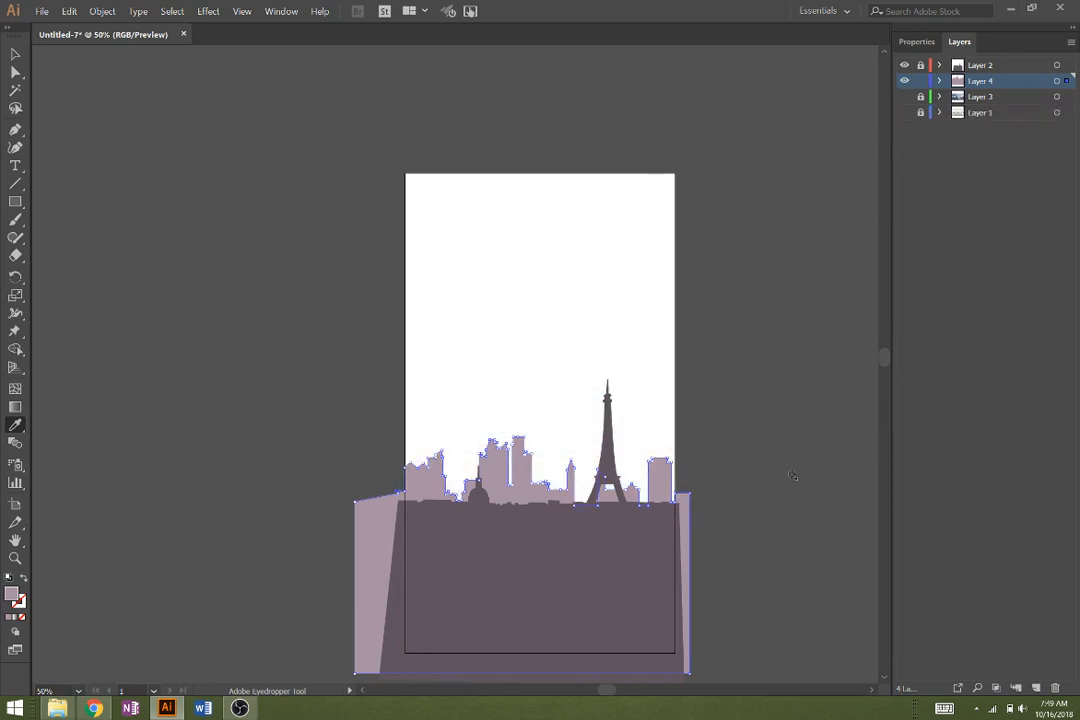
scroll(764, 470, "down", 1)
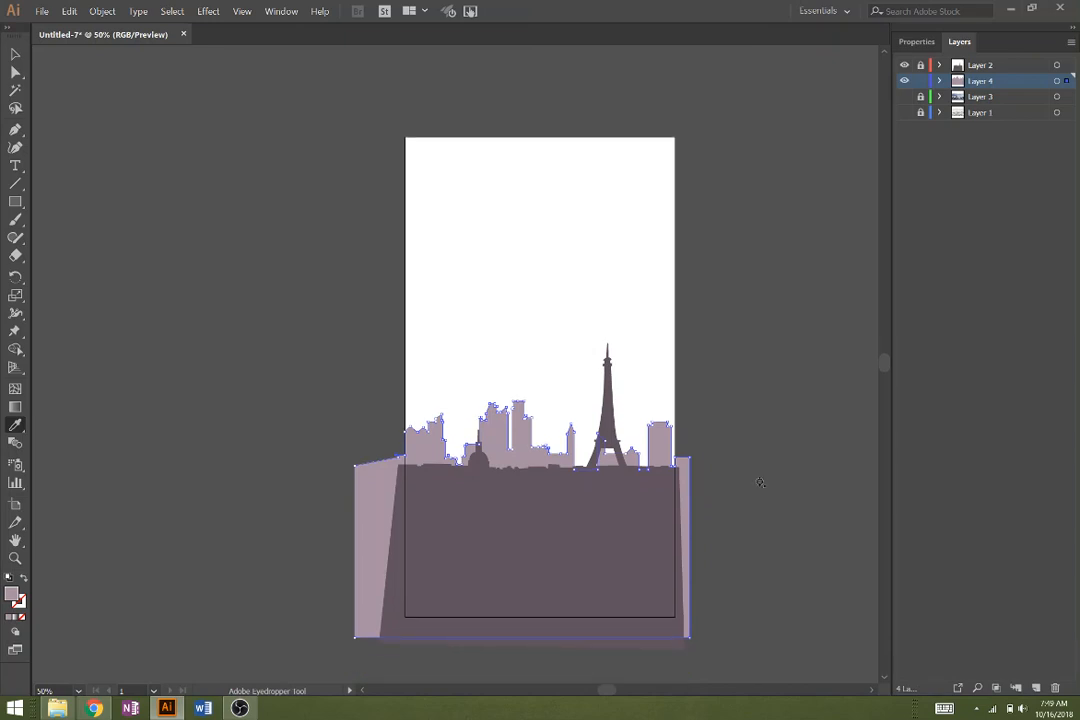
Step: Nudge the rear skyline slightly upward behind the Paris silhouette and deselect it
key("v")
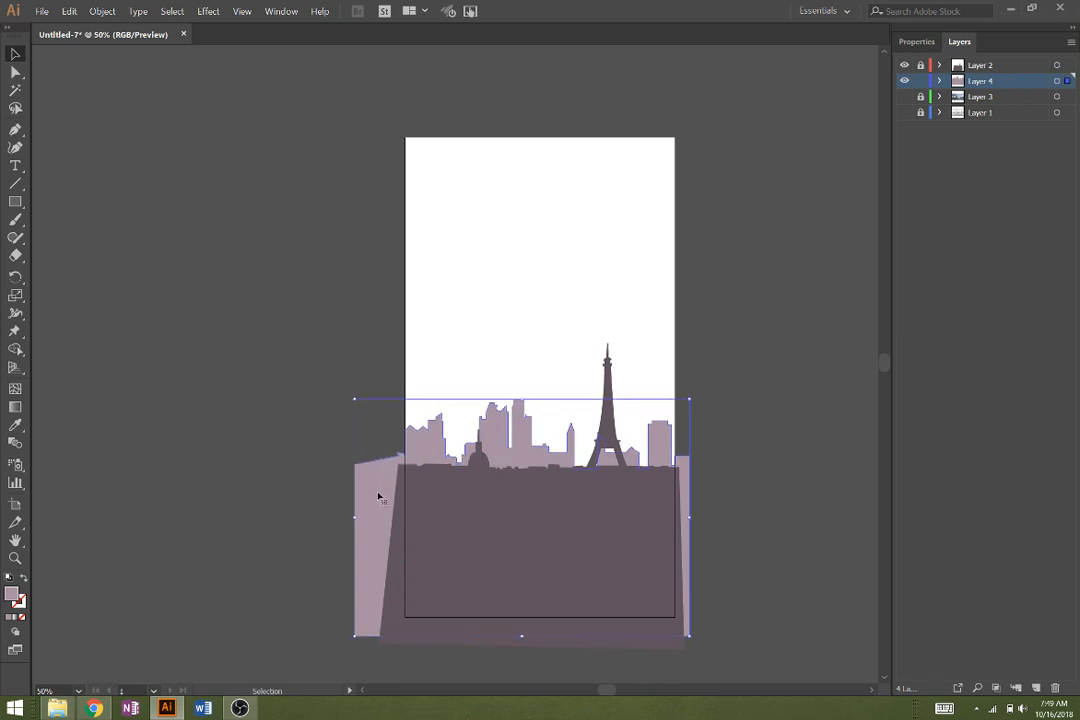
key("Up")
key("Up")
key("Up")
key("Up")
key("Up")
key("Up")
key("Up")
key("Up")
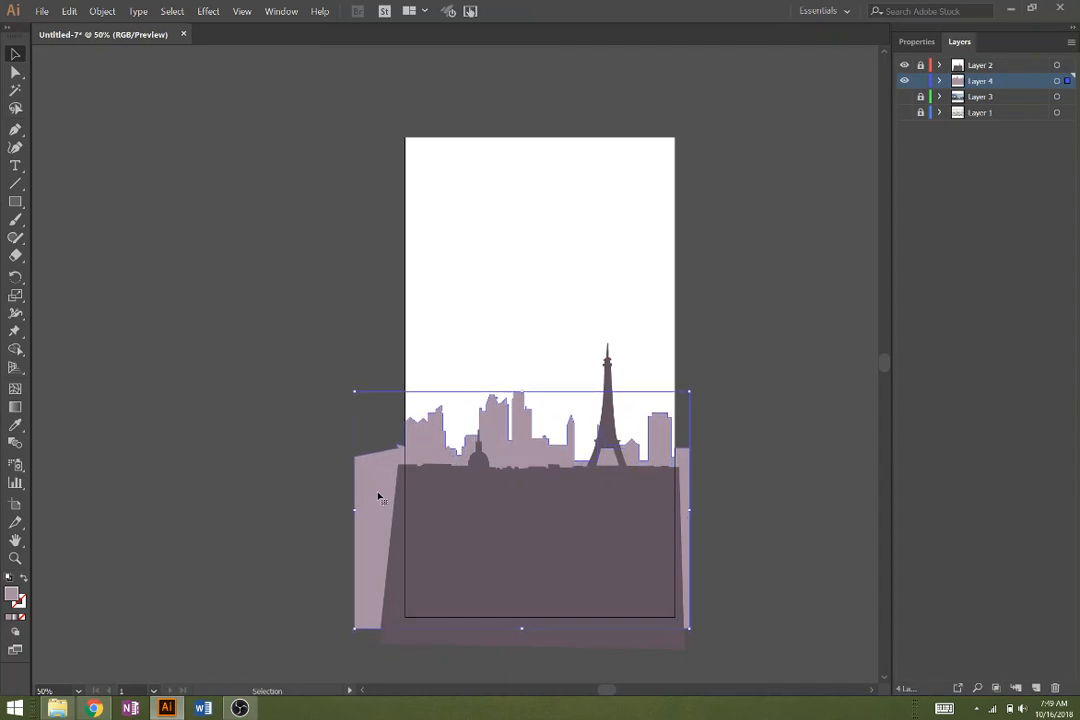
key("Up")
key("Up")
key("Up")
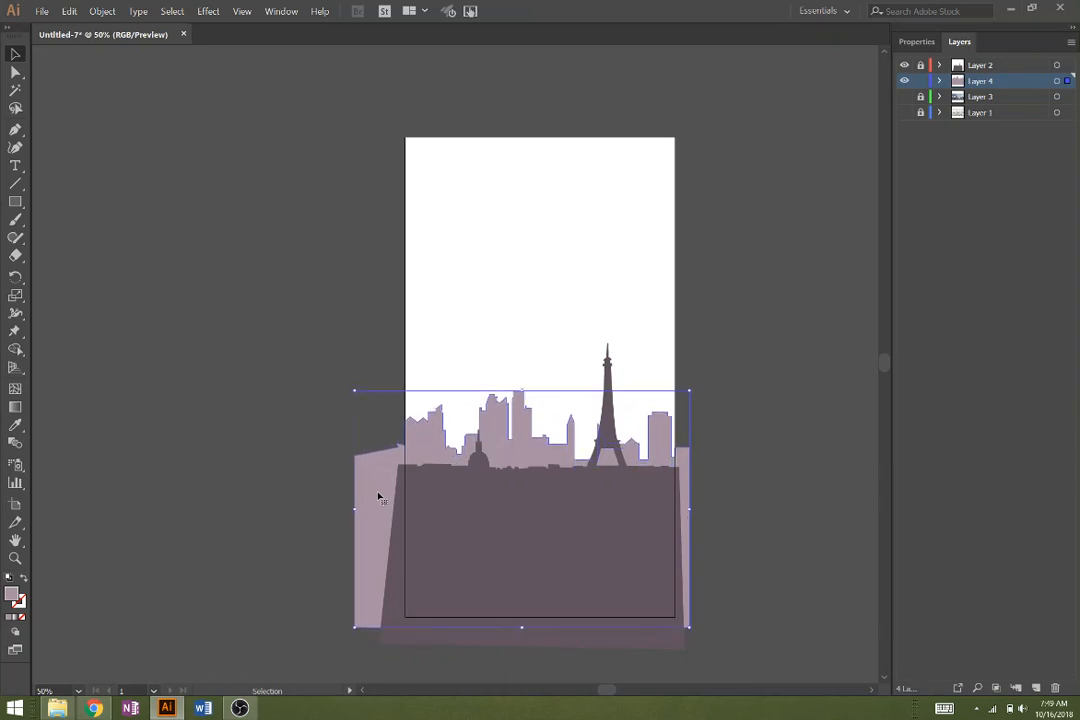
left_click(292, 345)
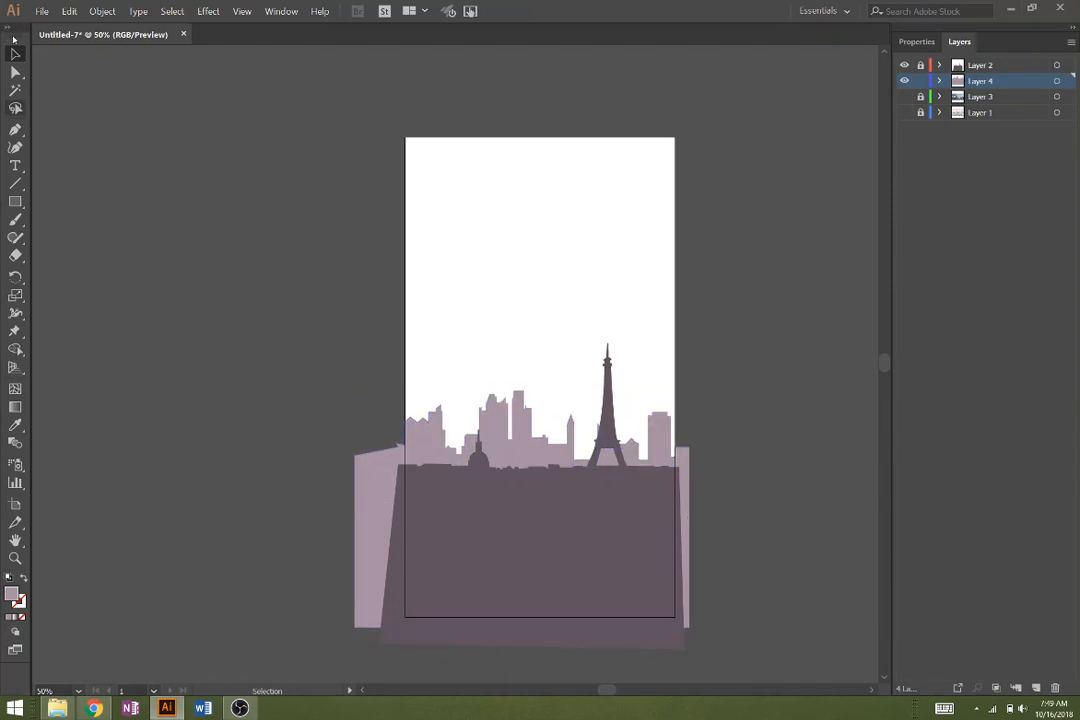
Step: Draw a rectangle about 1097 by 1920 px over the artboard and send it to the back of its layer
left_click(15, 201)
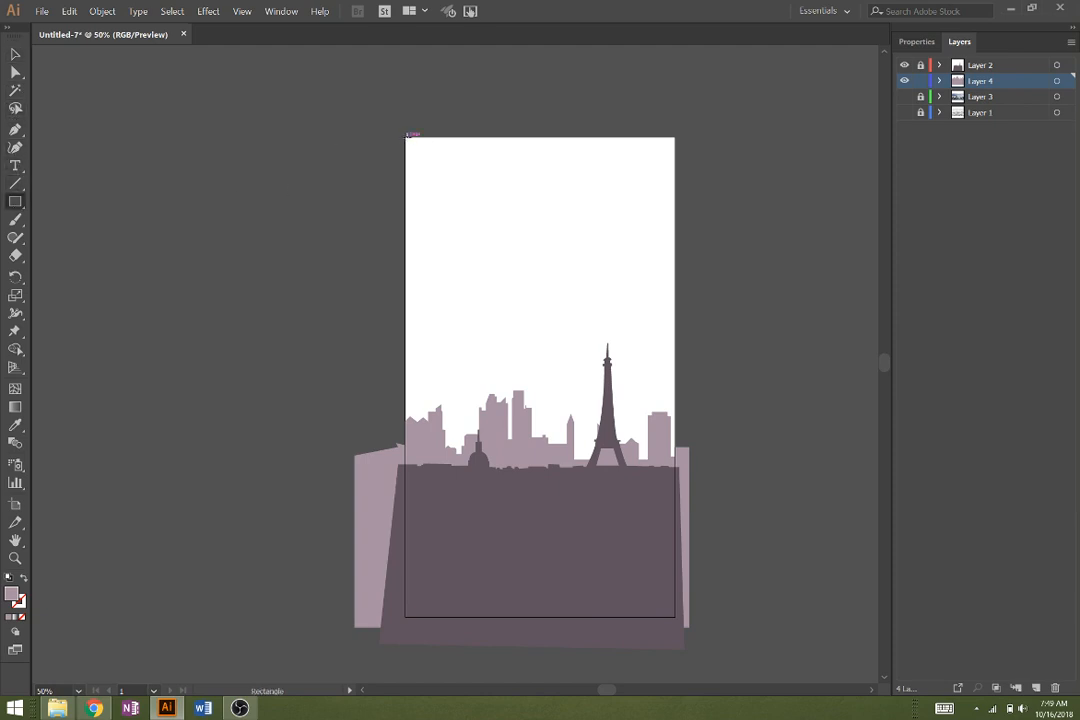
left_click_drag(407, 135, 492, 324)
key("ctrl+z")
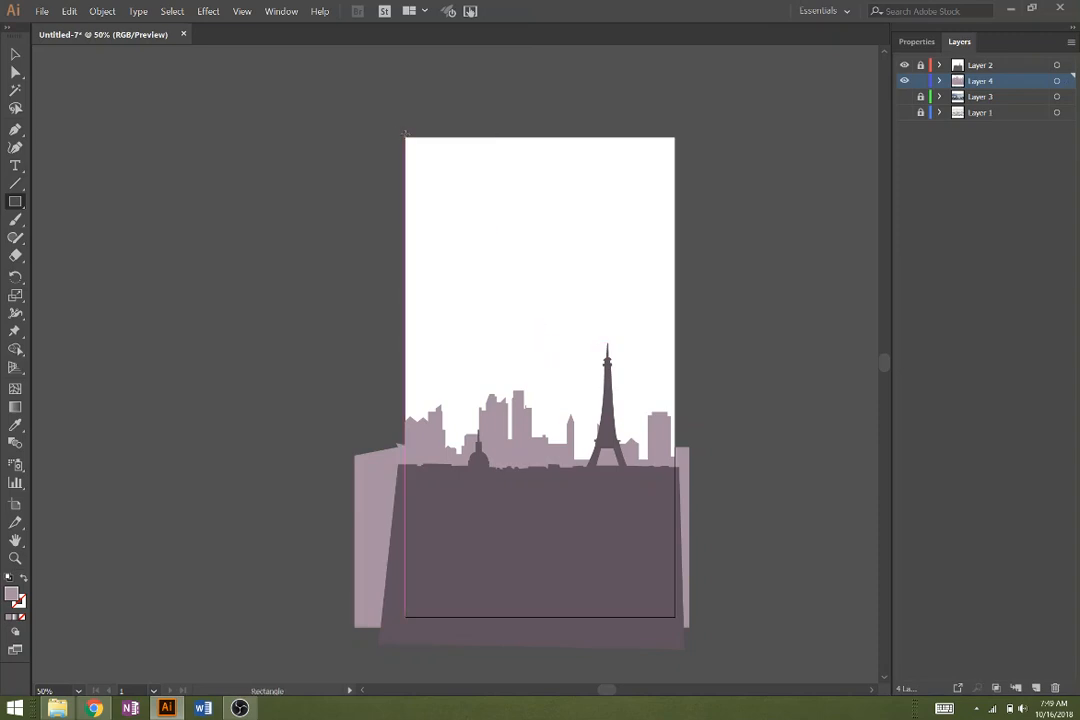
left_click_drag(406, 137, 679, 616)
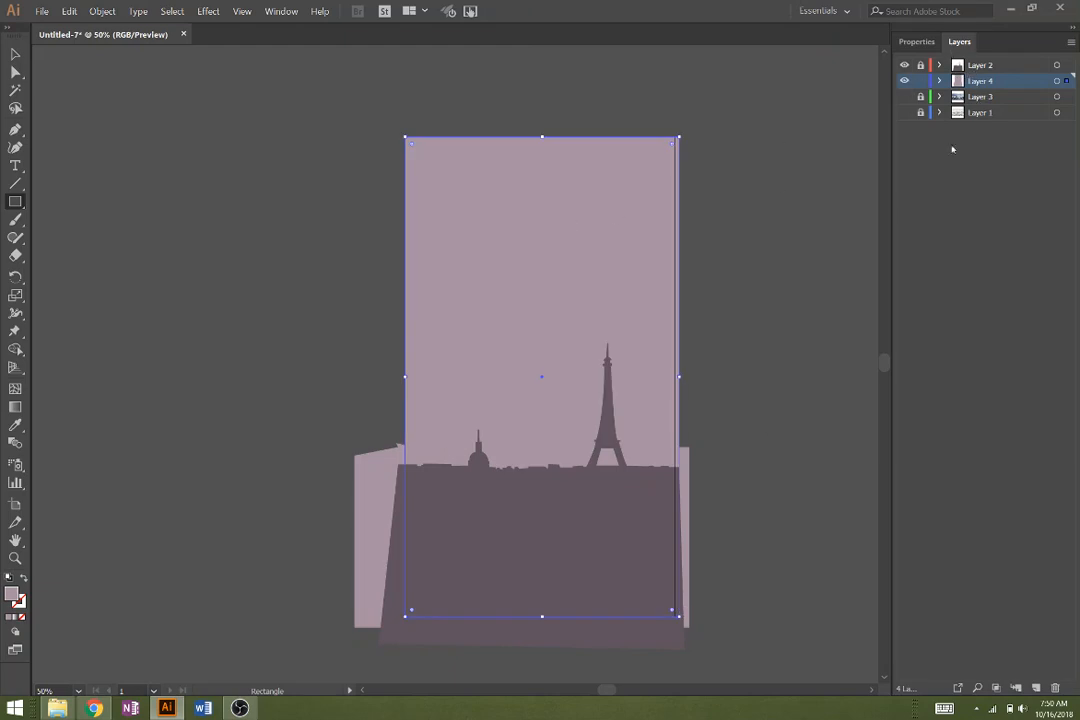
left_click(15, 52)
right_click(507, 208)
mouse_move(538, 374)
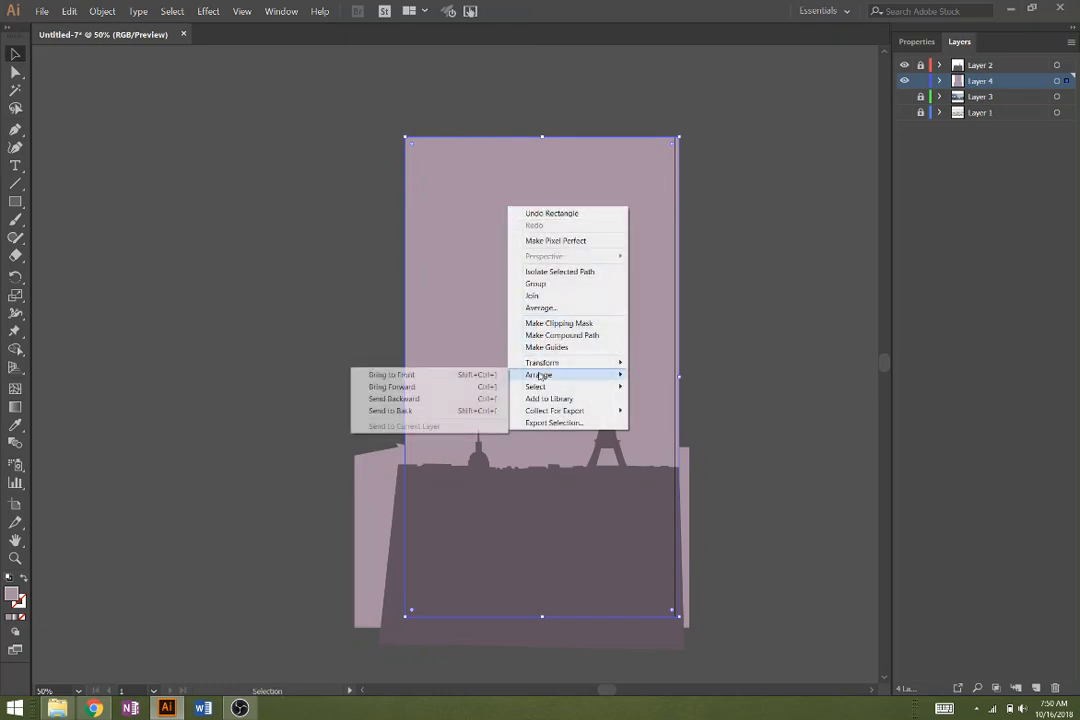
left_click(392, 410)
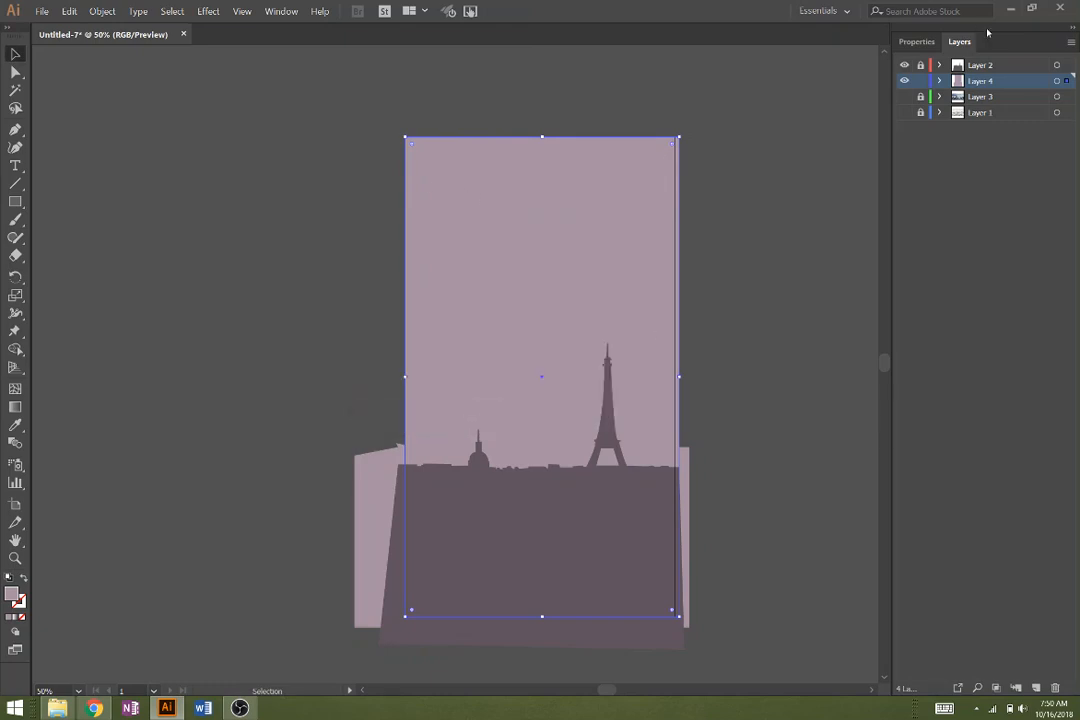
Step: Lighten the background rectangle's fill to about 85% brightness
left_click(916, 41)
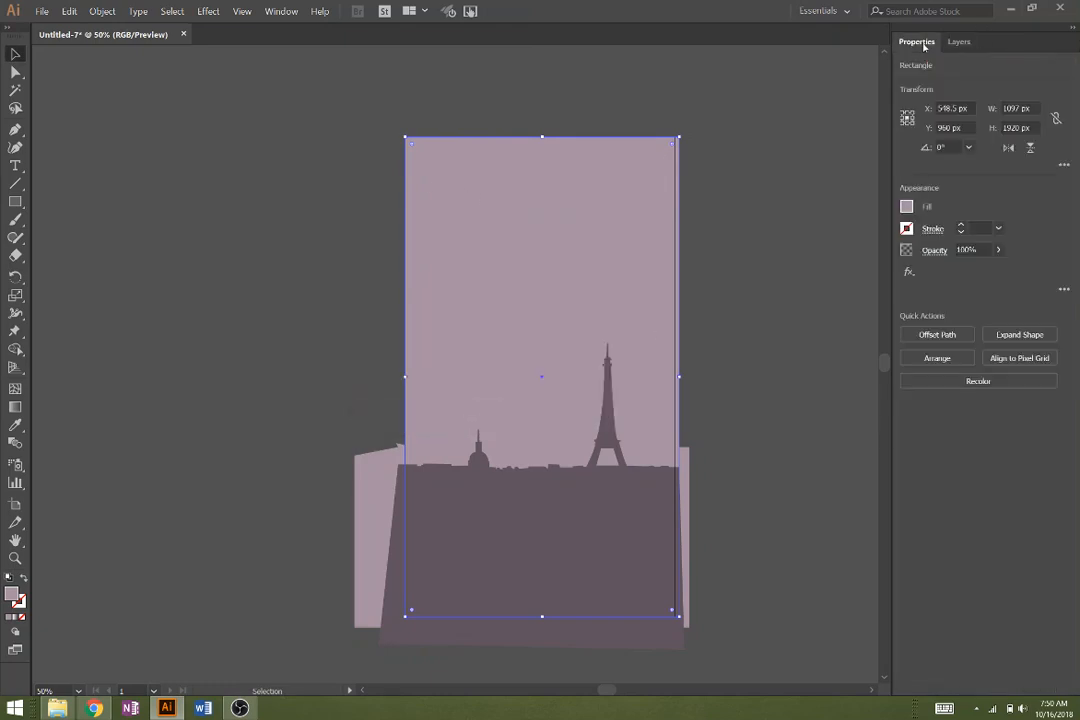
left_click(906, 206)
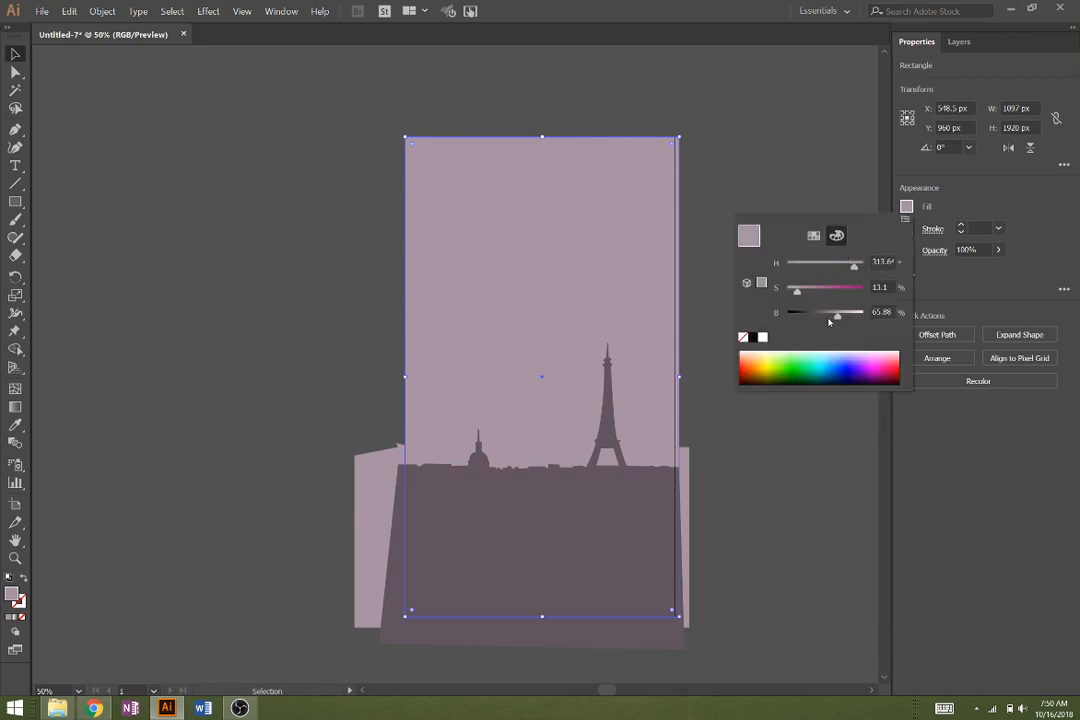
mouse_move(838, 315)
left_mouse_down()
mouse_move(860, 318)
mouse_move(851, 319)
left_mouse_up()
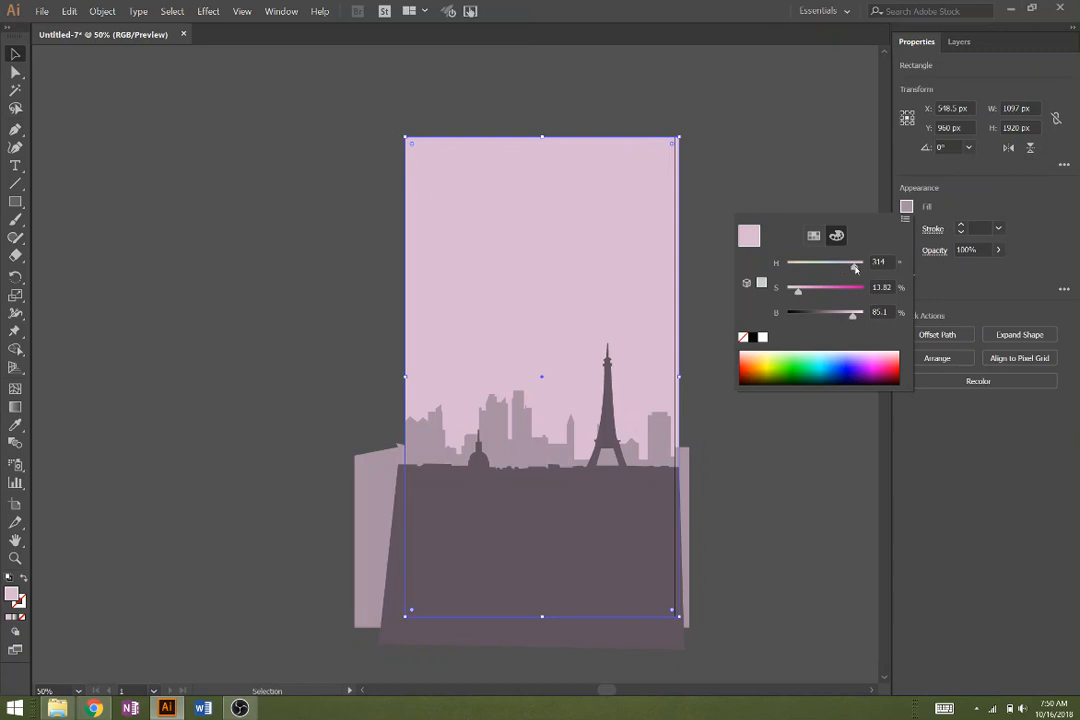
Step: Try different hues on the background rectangle, ending with a light blue at hue 206°
left_click_drag(855, 268, 866, 268)
left_click(818, 268)
left_click_drag(818, 268, 785, 268)
left_click(793, 267)
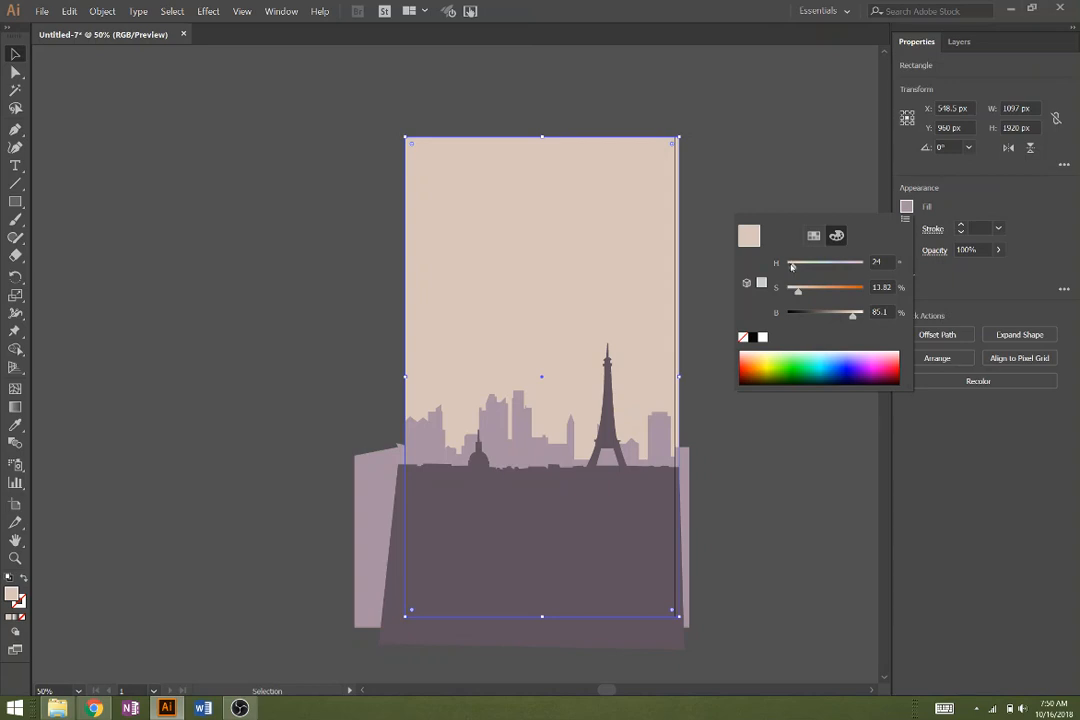
left_click_drag(797, 268, 798, 268)
left_click_drag(795, 266, 830, 265)
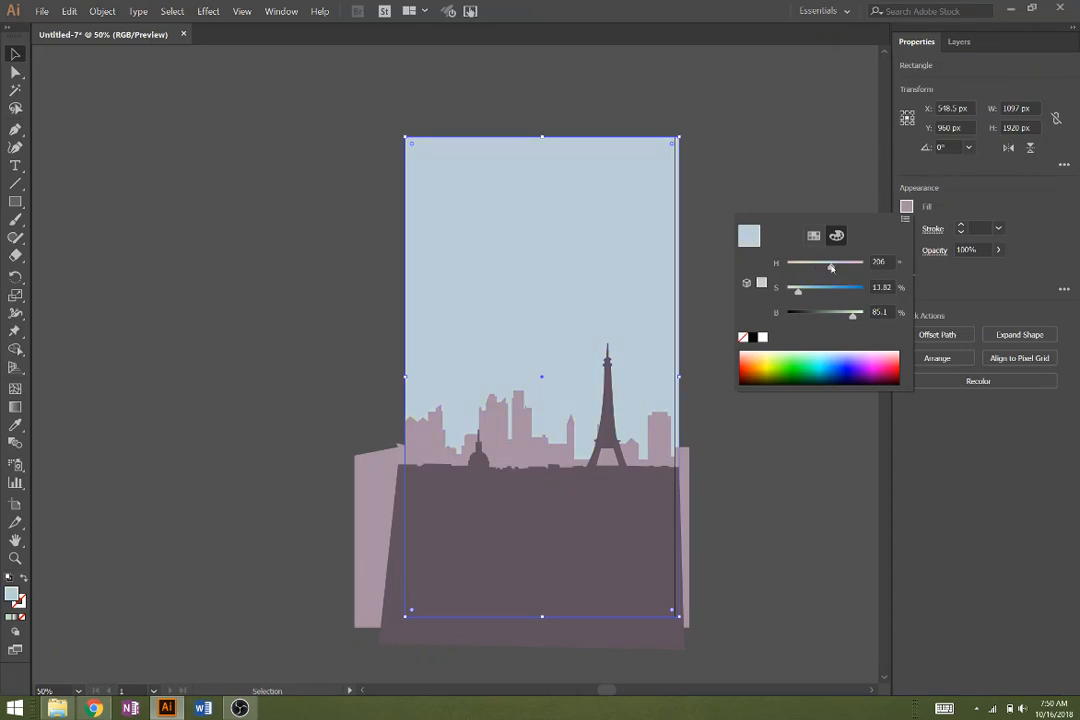
key("Escape")
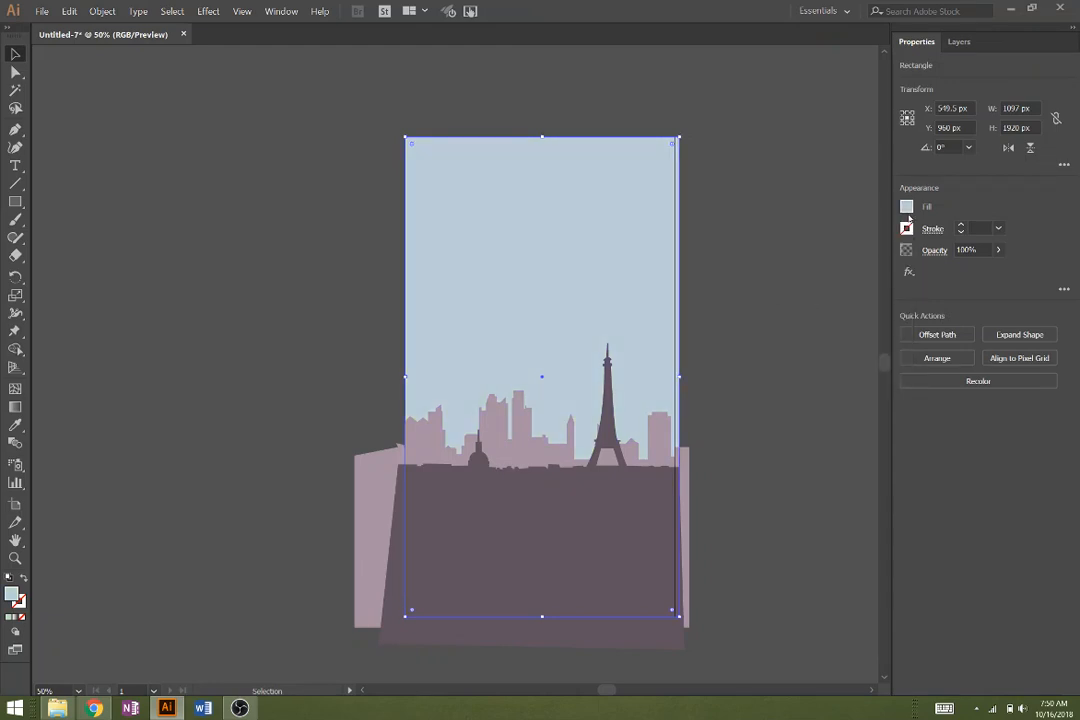
Step: Try hue 50° on the background rectangle's fill, and set its hue to 0° for a soft pink
left_click(906, 206)
left_click(882, 262)
double_click(884, 262)
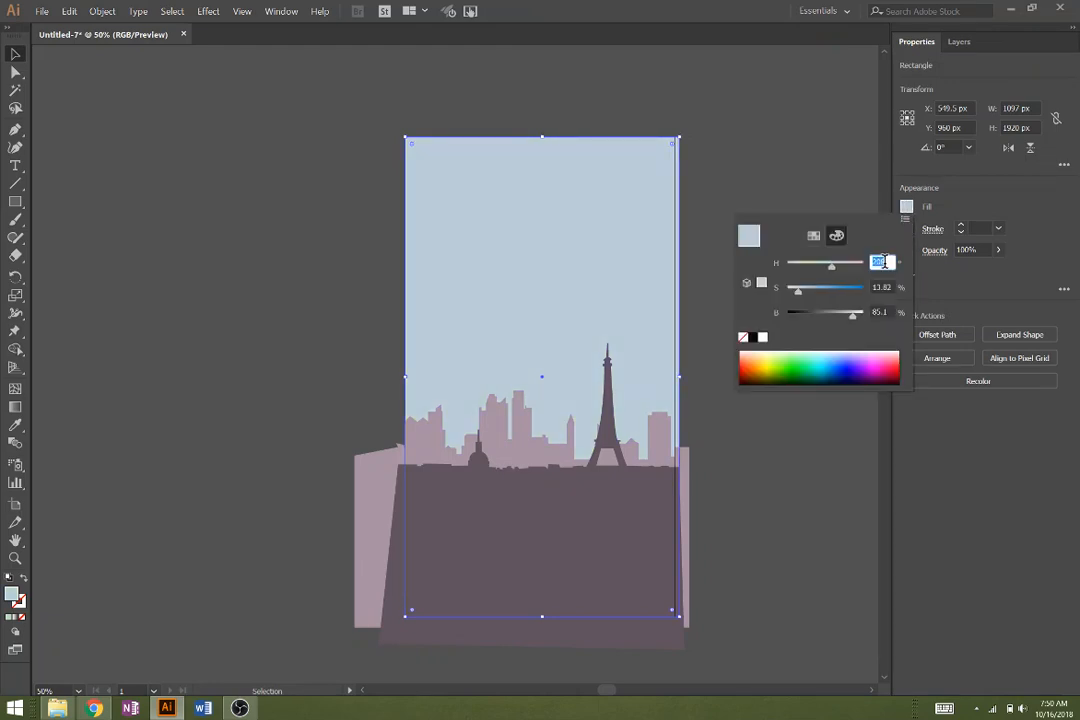
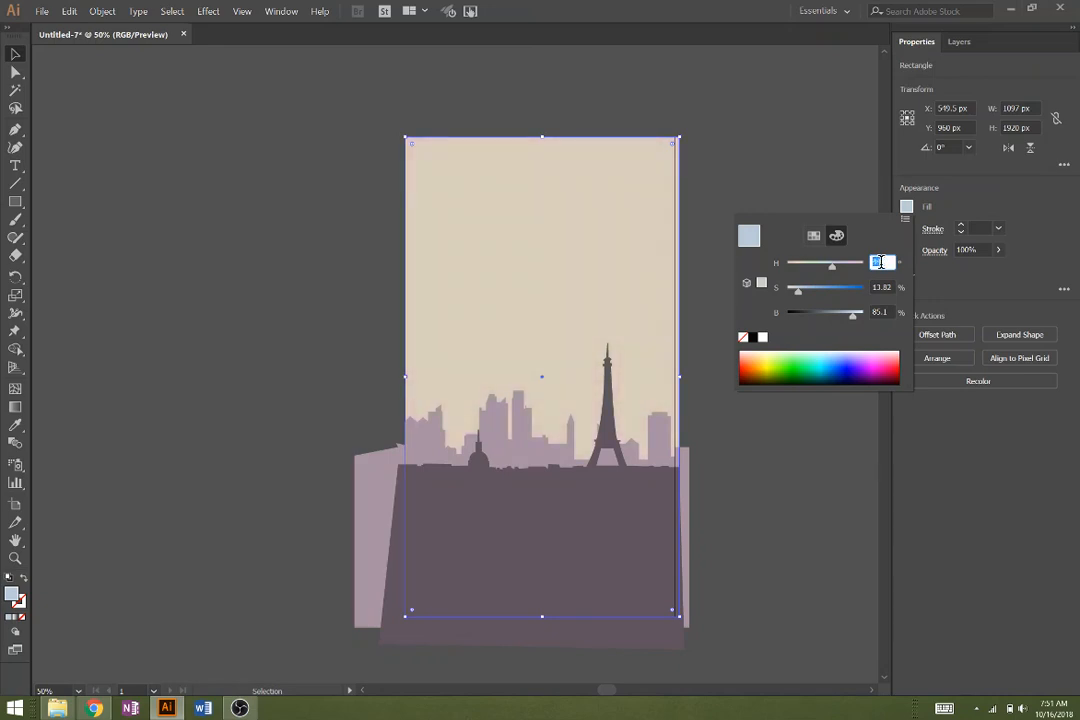
type("50")
key("Return")
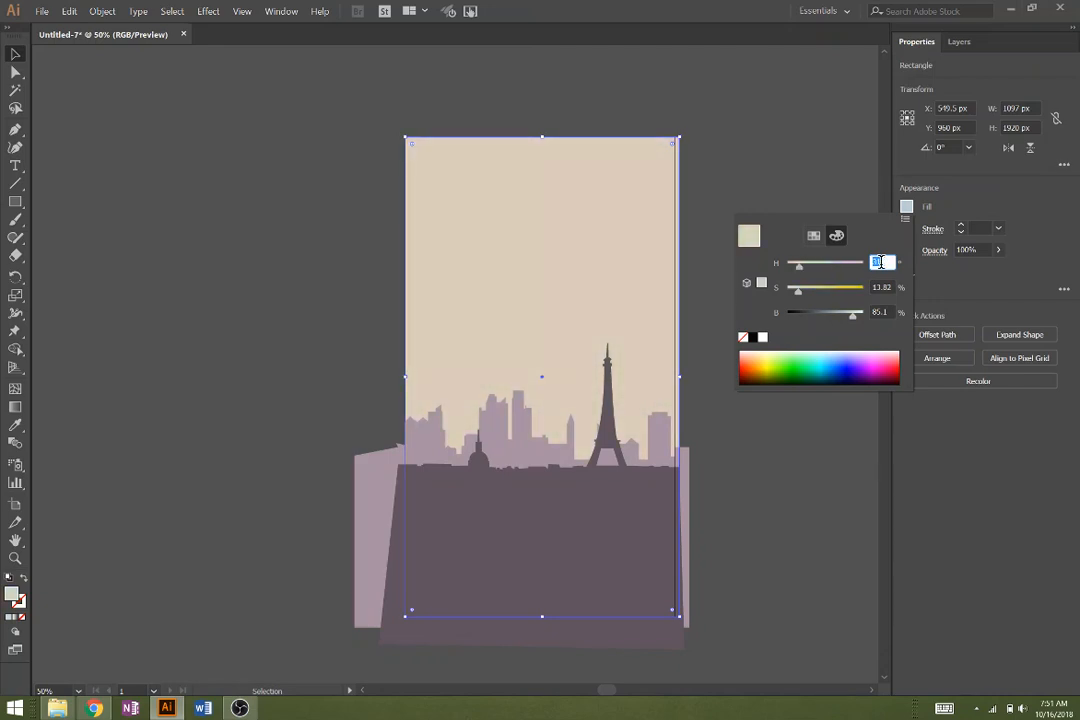
type("0")
key("Return")
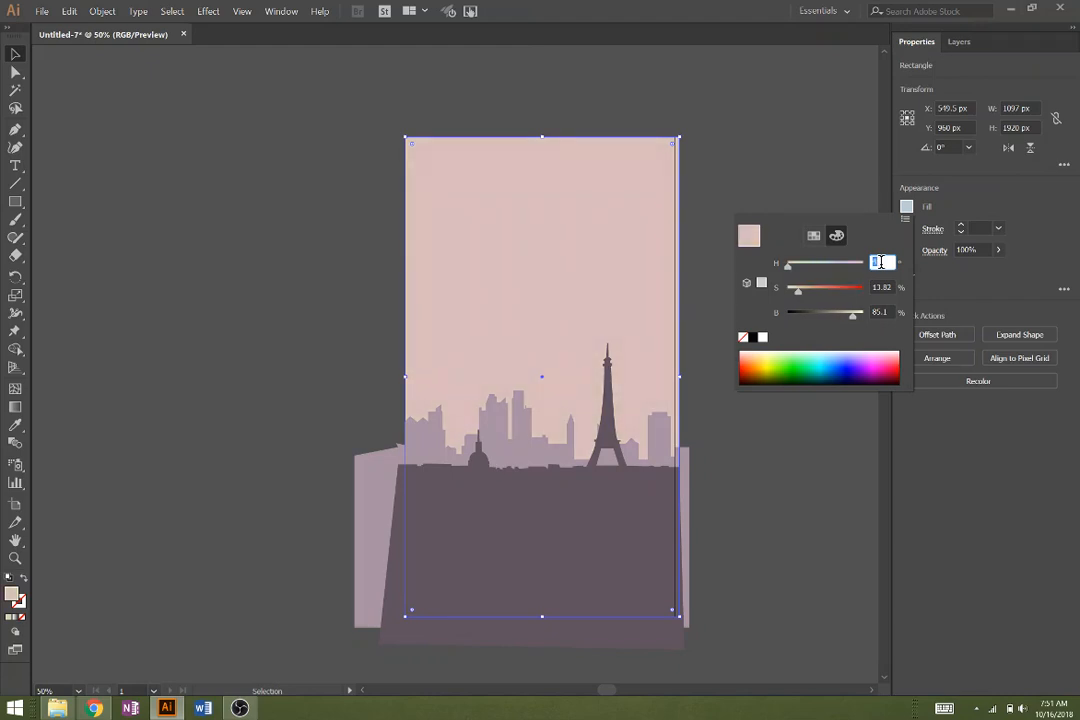
Step: Try hue 30° on the background rectangle's fill, set its hue to 360° and adjust its saturation to about 20%
type("30")
key("Return")
type("360")
key("Return")
left_click(806, 291)
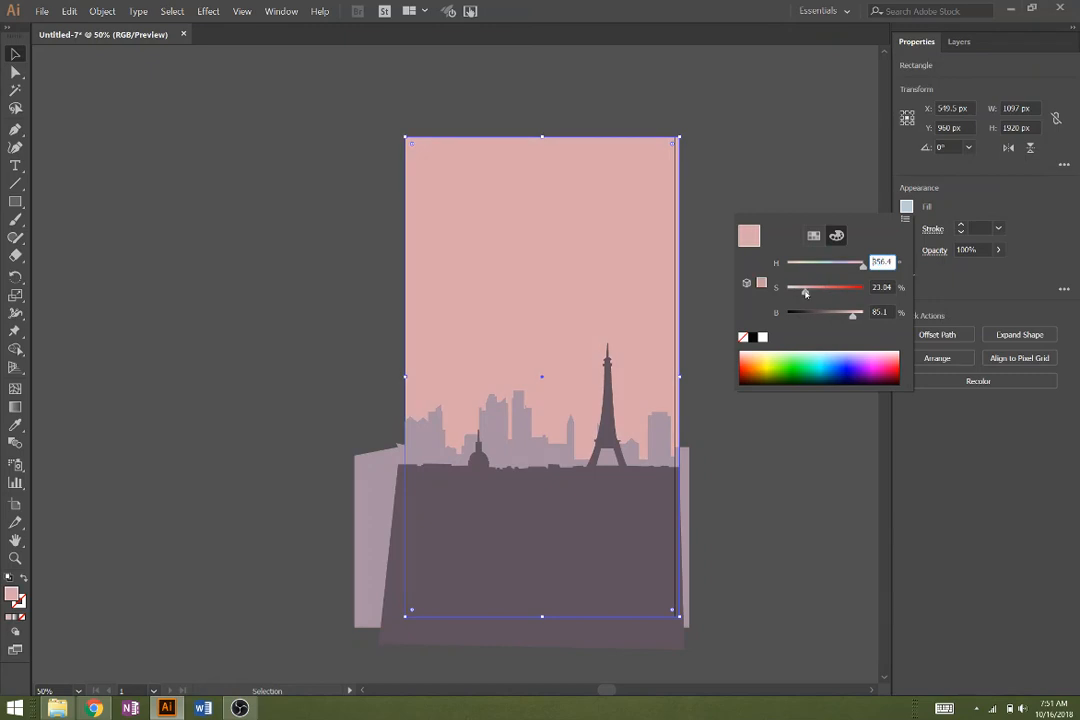
left_click(801, 292)
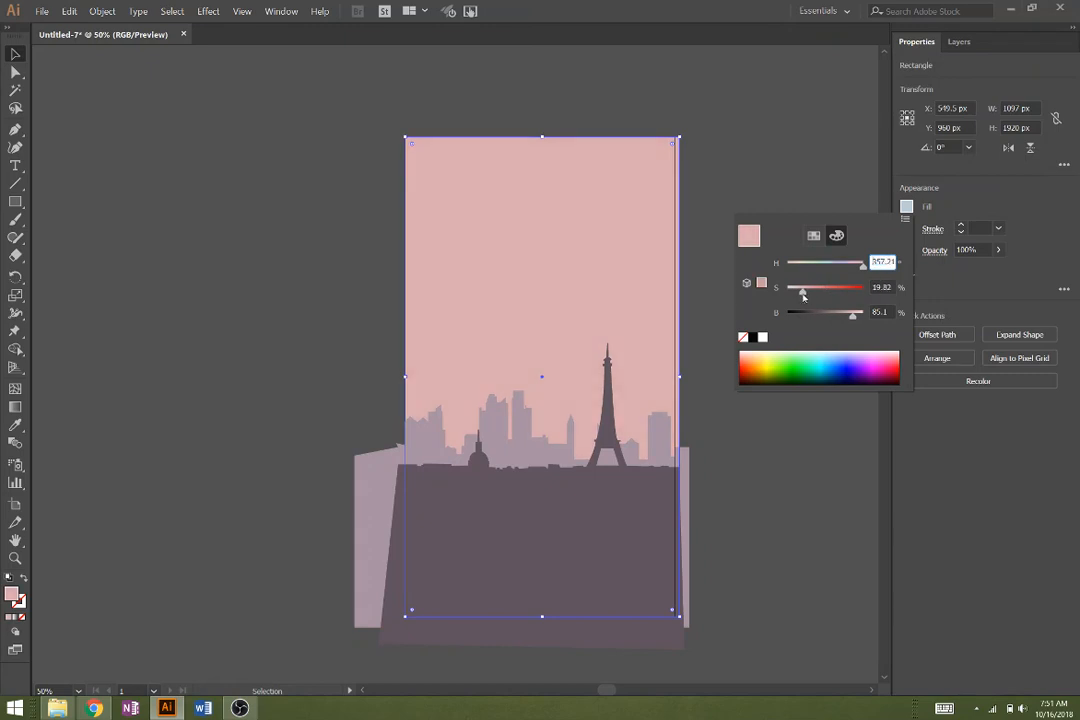
Step: Brighten the background rectangle's pink fill to about 99% brightness and reduce its saturation to about 12%
left_click(850, 318)
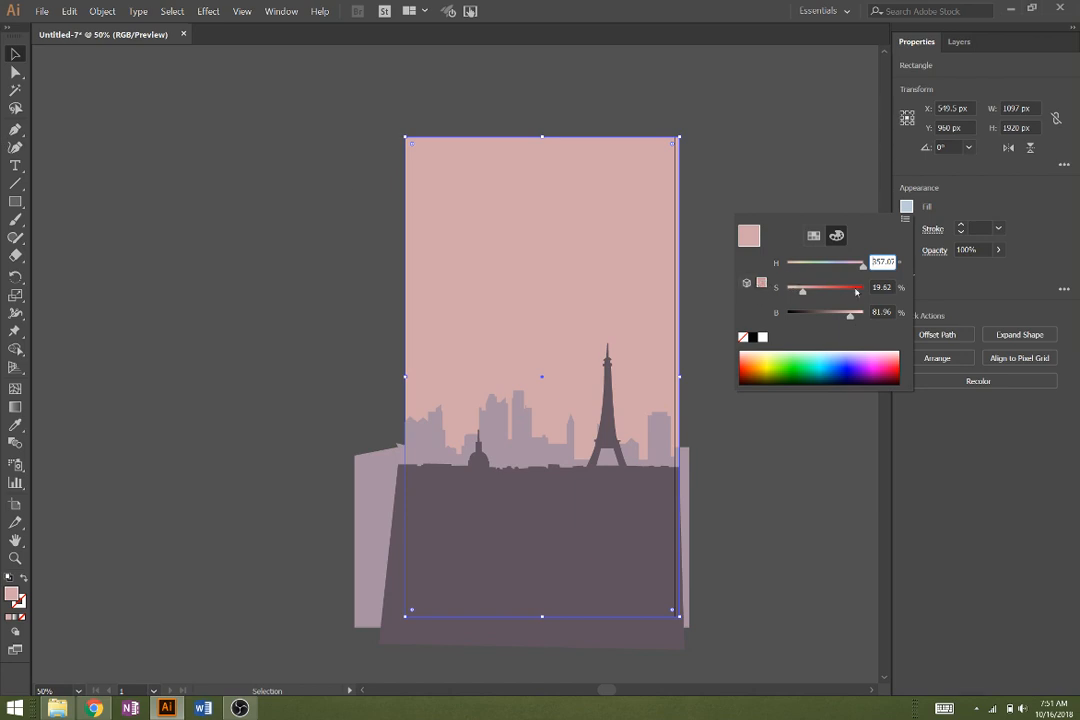
left_click(857, 317)
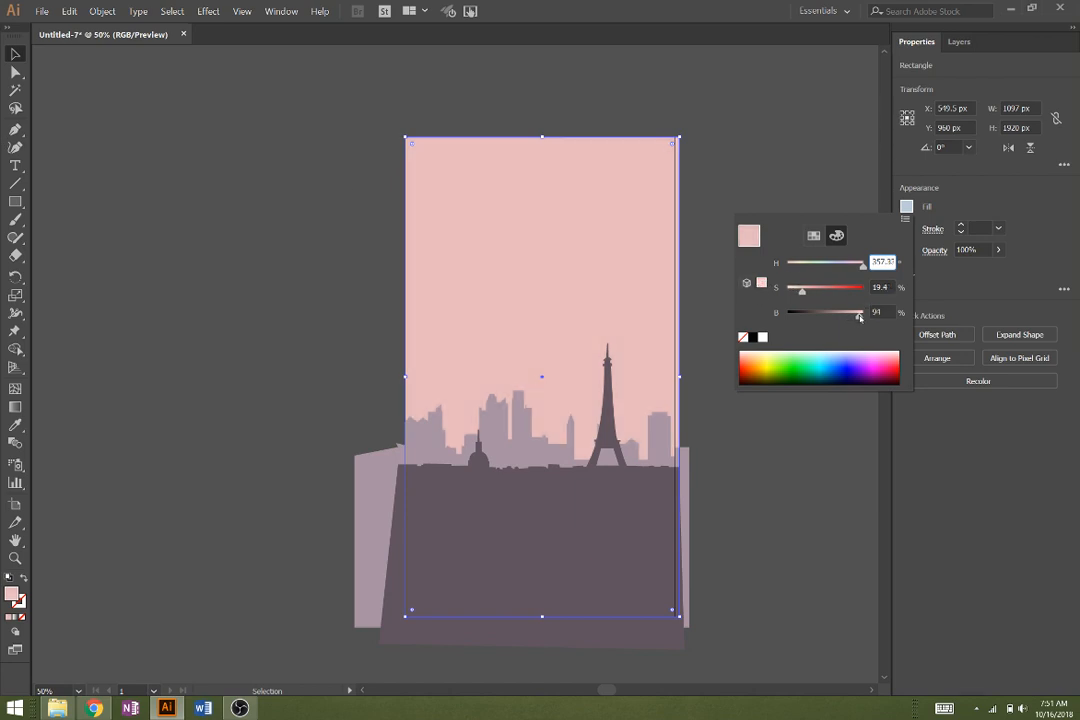
left_click_drag(857, 317, 863, 318)
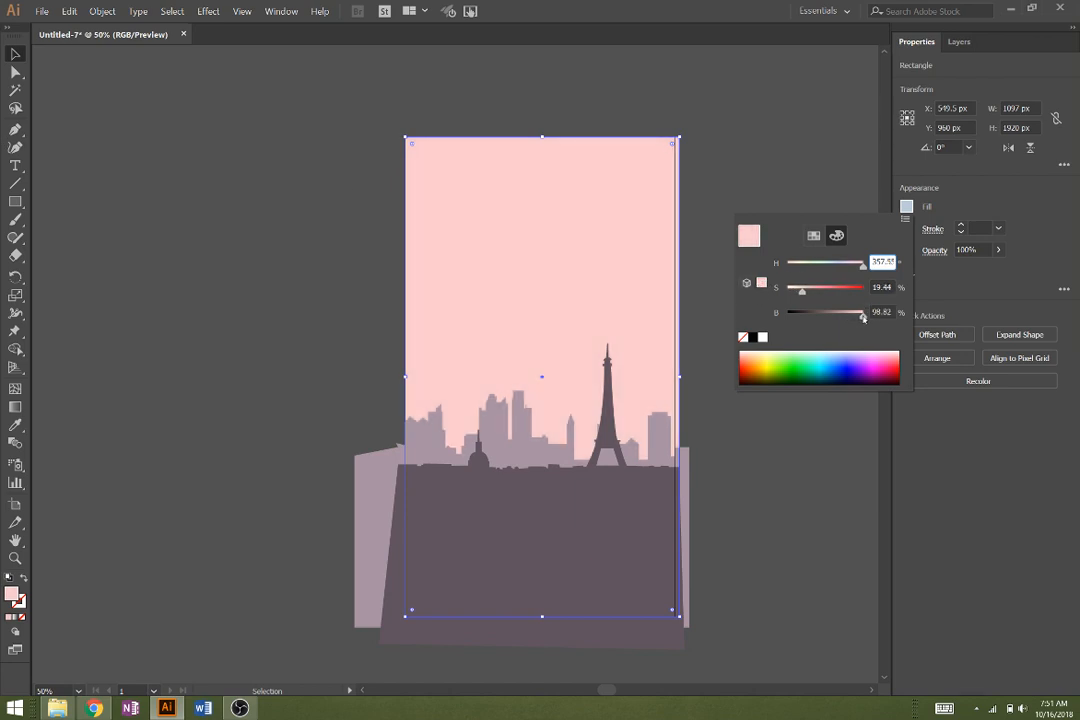
left_click_drag(799, 292, 796, 291)
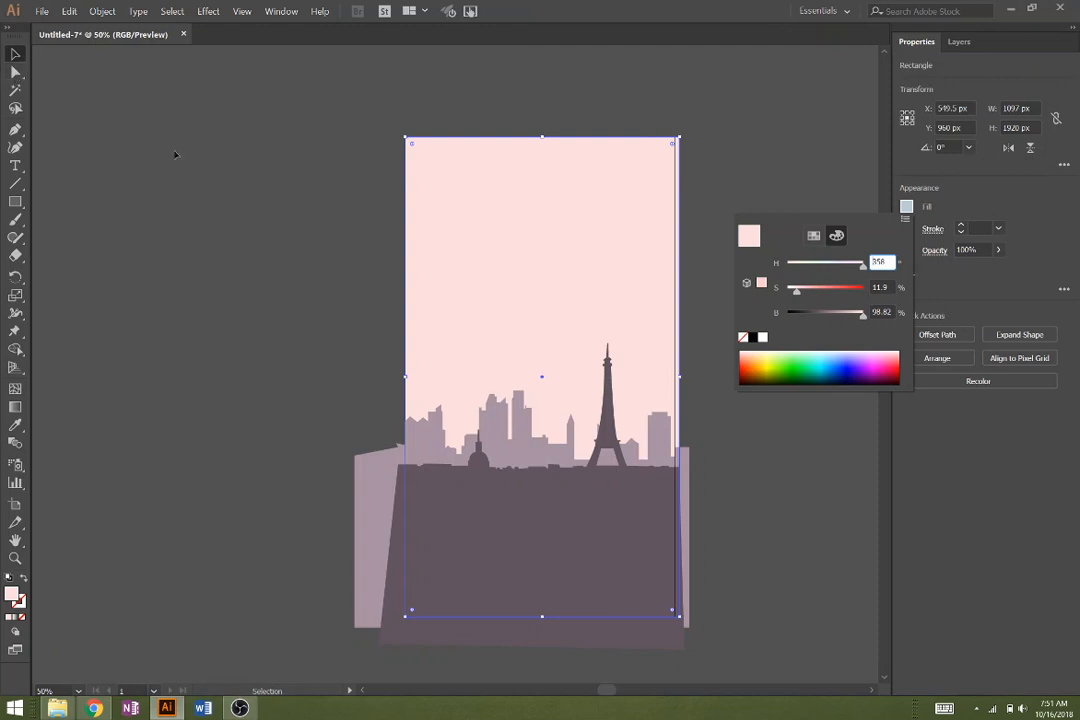
left_click(151, 133)
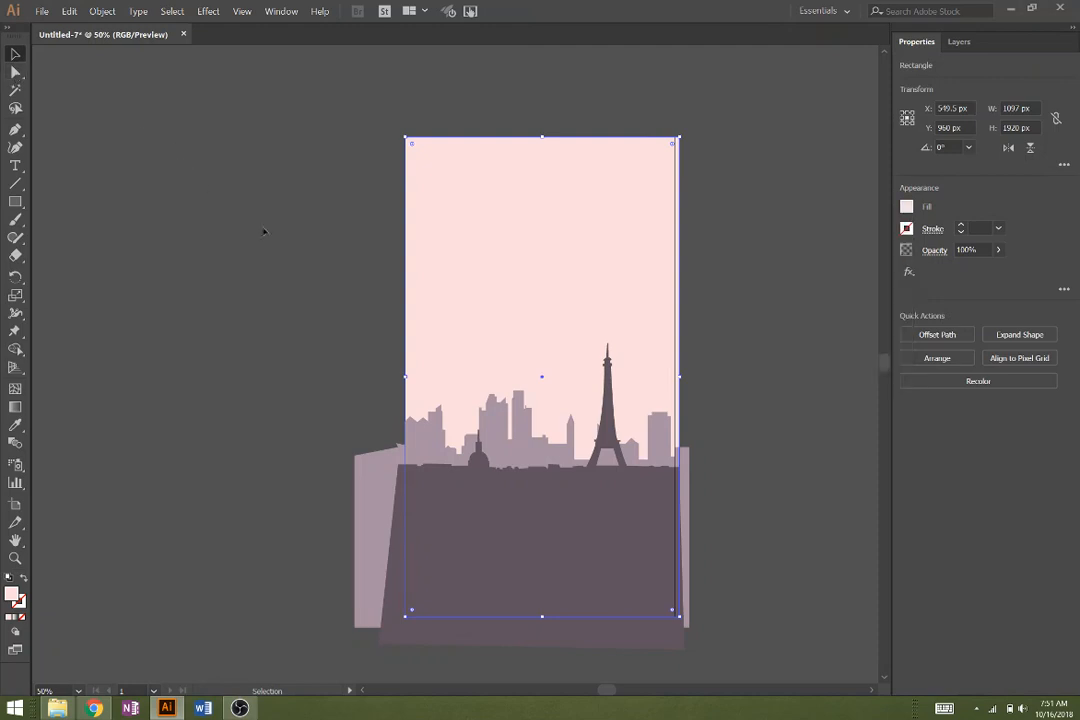
Step: Draw a circle about 436 px in diameter over the buildings on the artboard's left side with the Ellipse tool
left_click(15, 201)
left_click(82, 238)
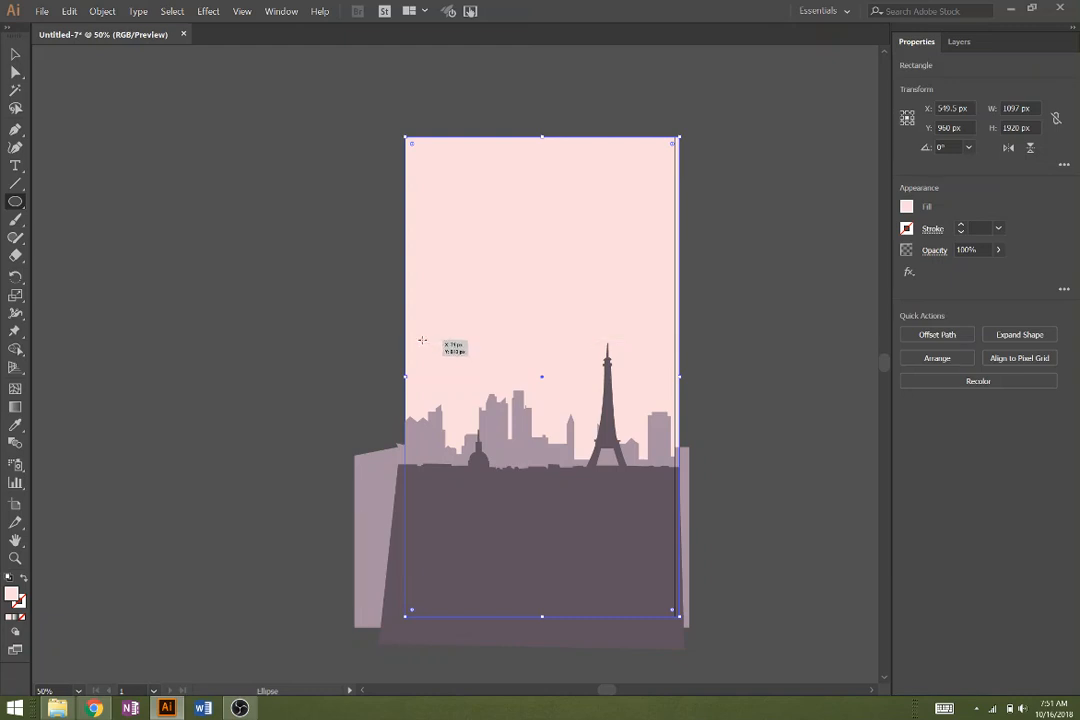
left_click_drag(420, 340, 535, 461)
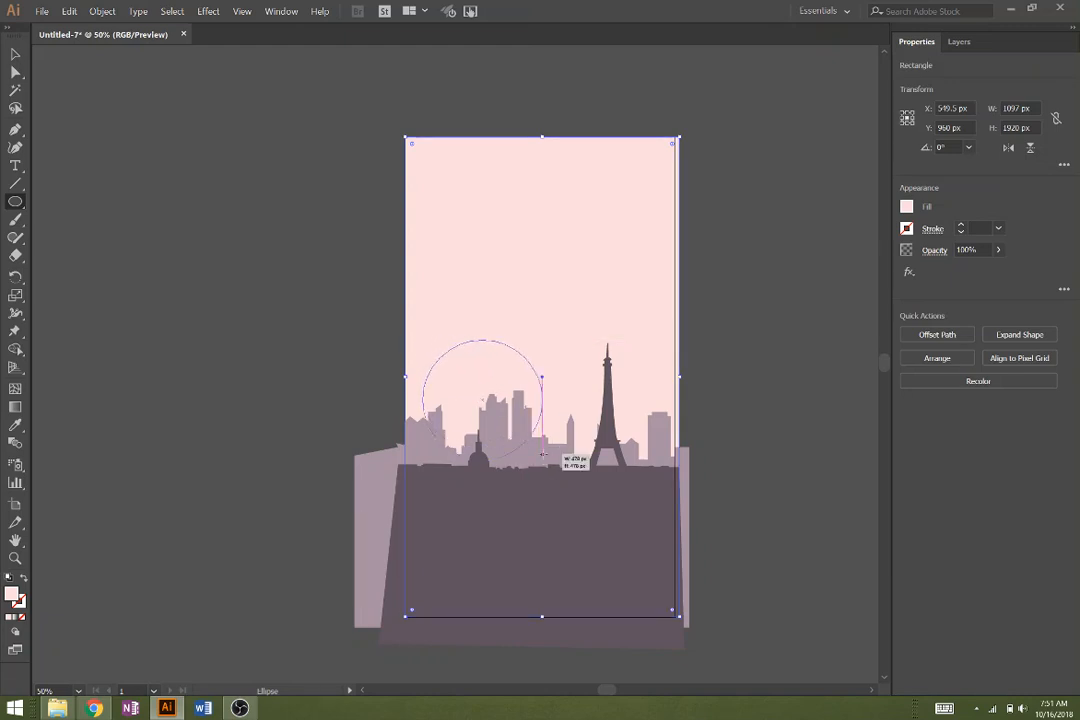
left_click_drag(531, 437, 531, 438)
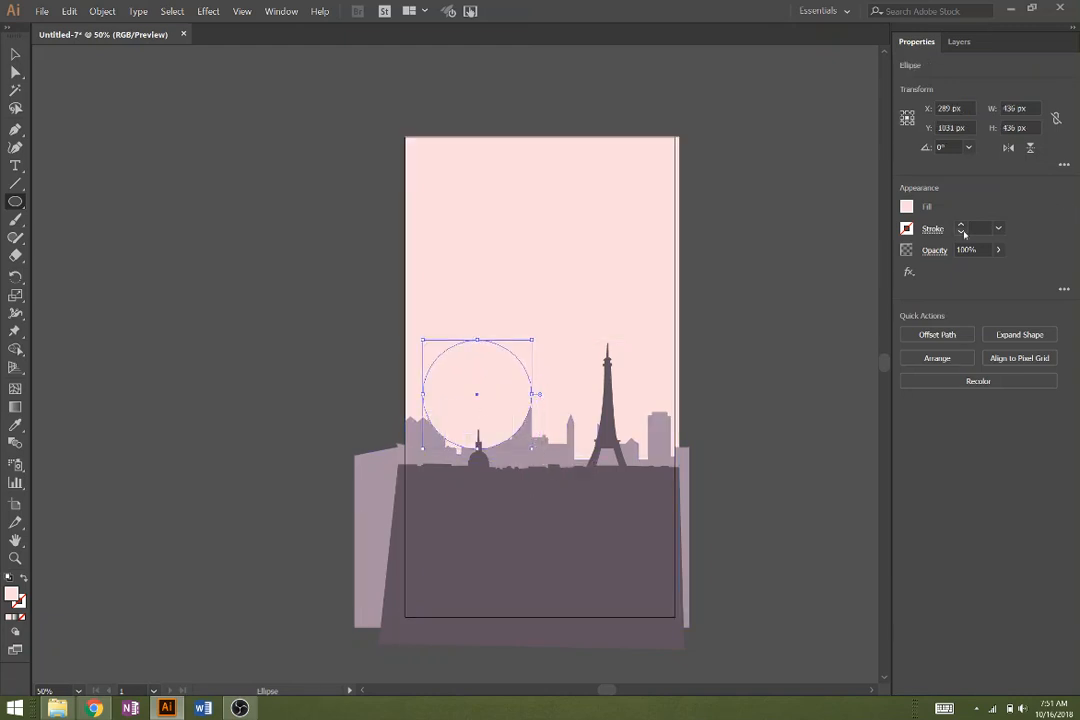
Step: Fill the circle with orange at about 40° hue and reduce the saturation to about 56%
left_click(911, 211)
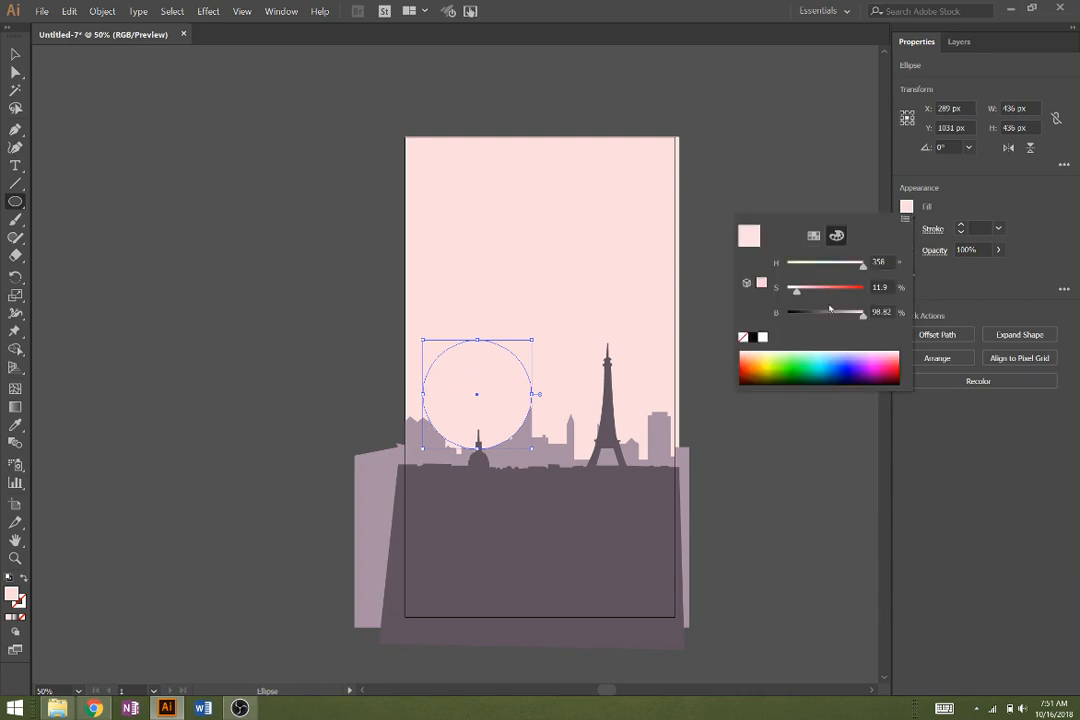
left_click(761, 356)
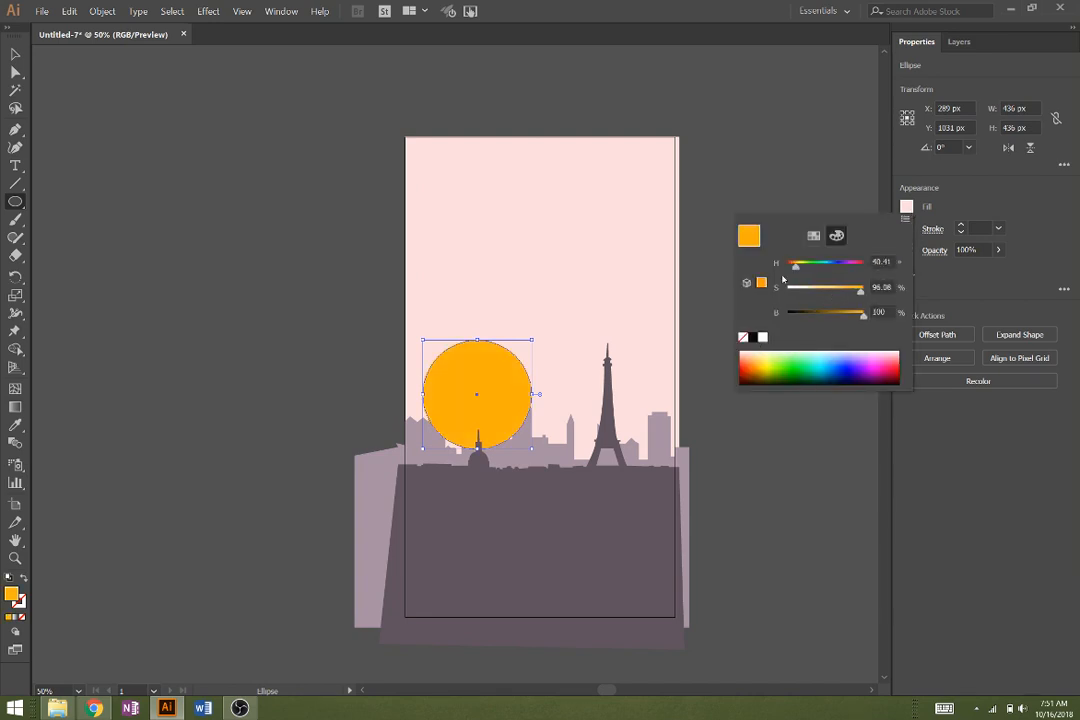
left_click(839, 294)
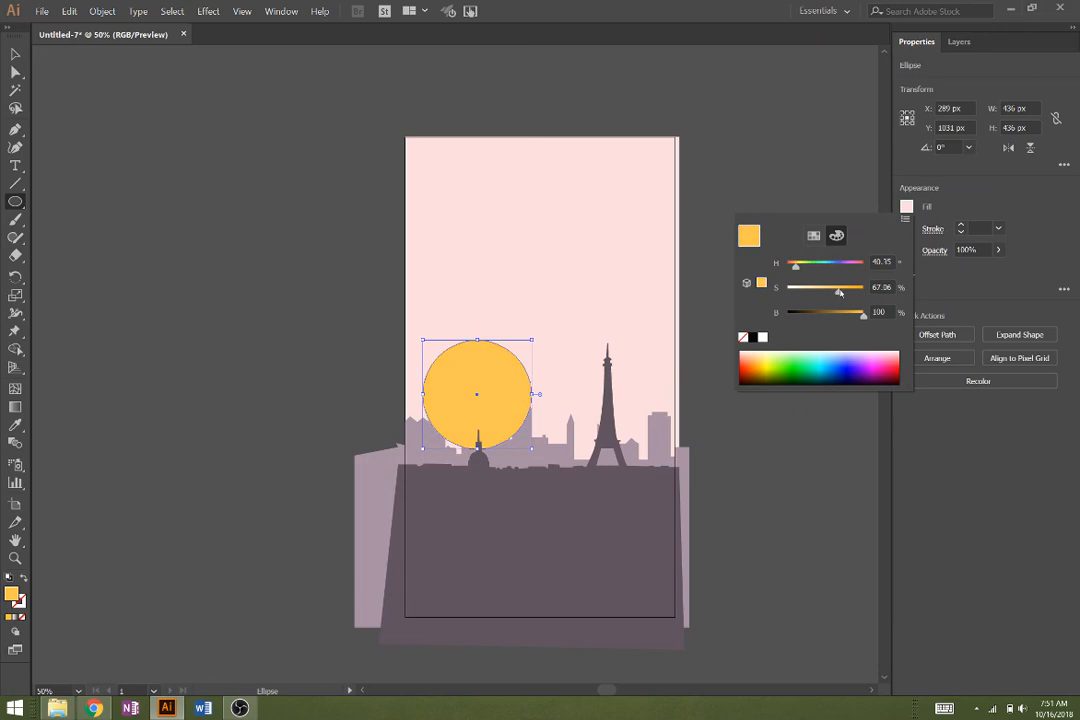
left_click_drag(830, 293, 828, 292)
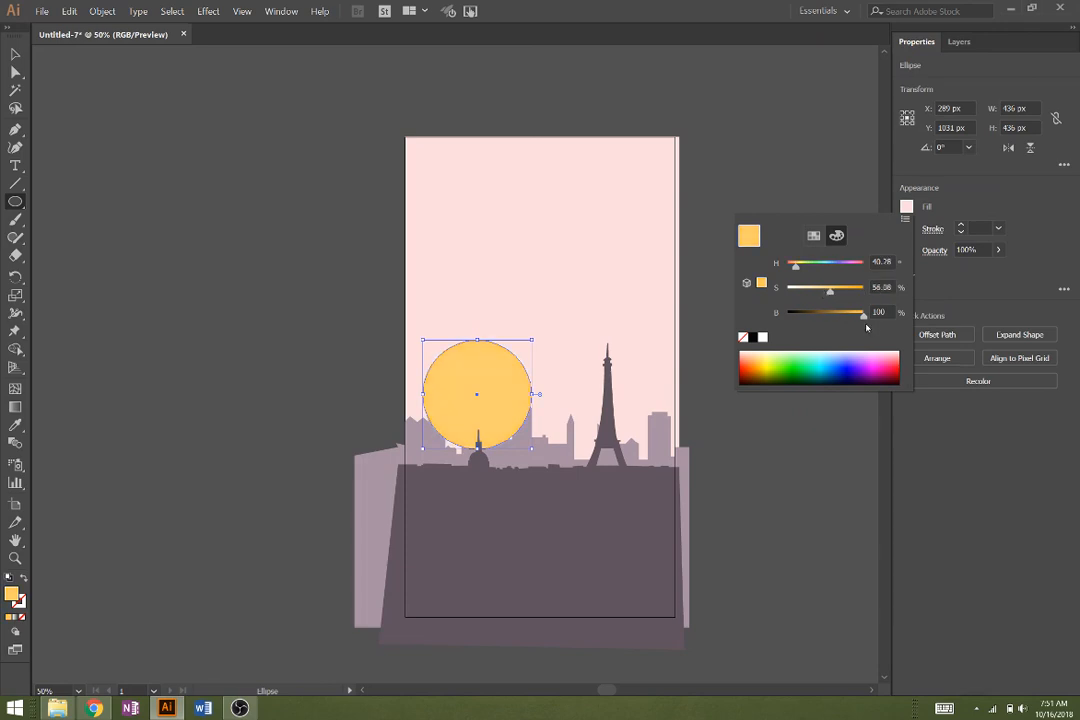
Step: Soften the circle's fill to about 51% saturation and 97% brightness, with a light orange hue of about 35°
left_click(857, 317)
left_click(853, 317)
left_click_drag(853, 317, 821, 292)
left_click(827, 293)
left_click(797, 268)
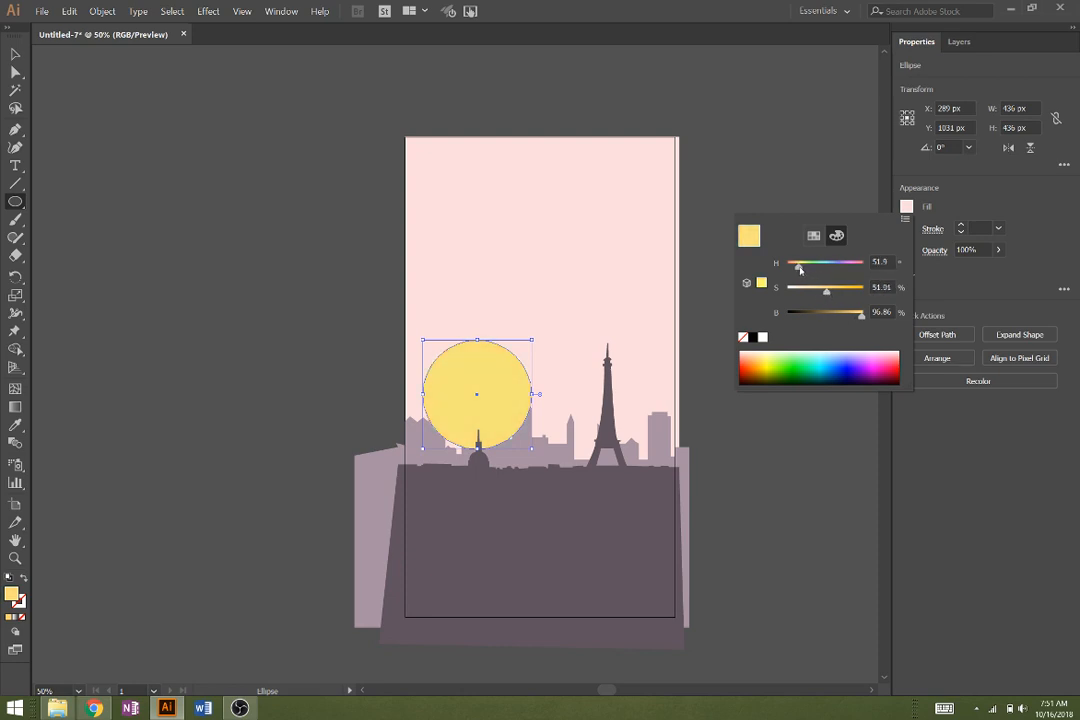
left_click_drag(797, 269, 795, 269)
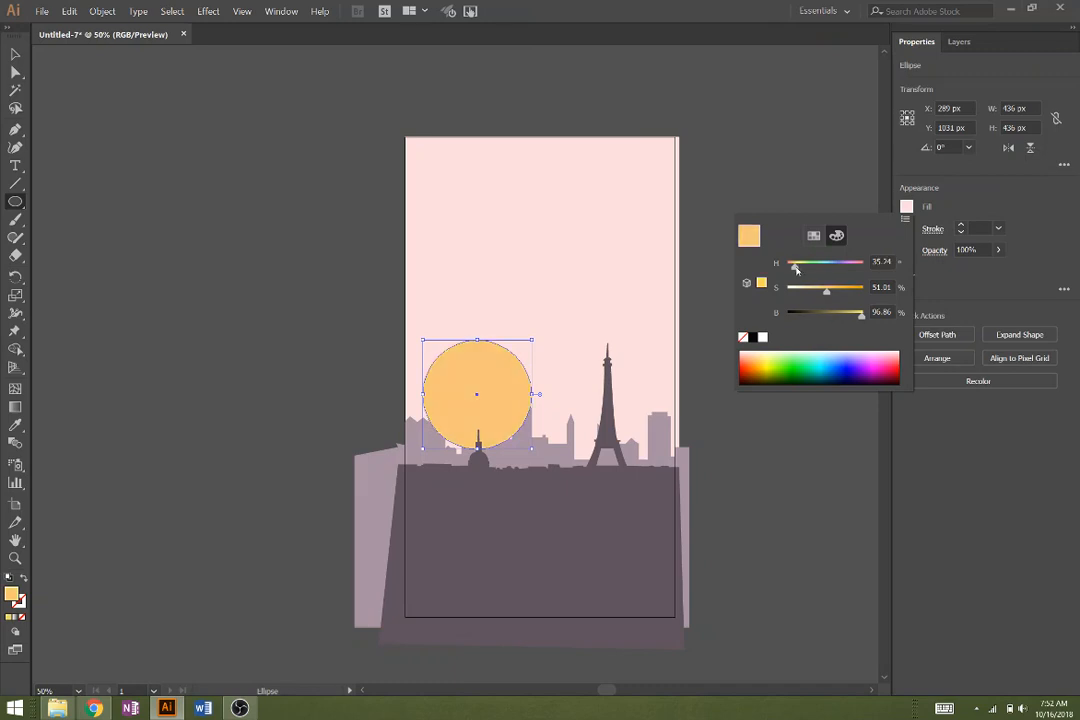
left_click(12, 47)
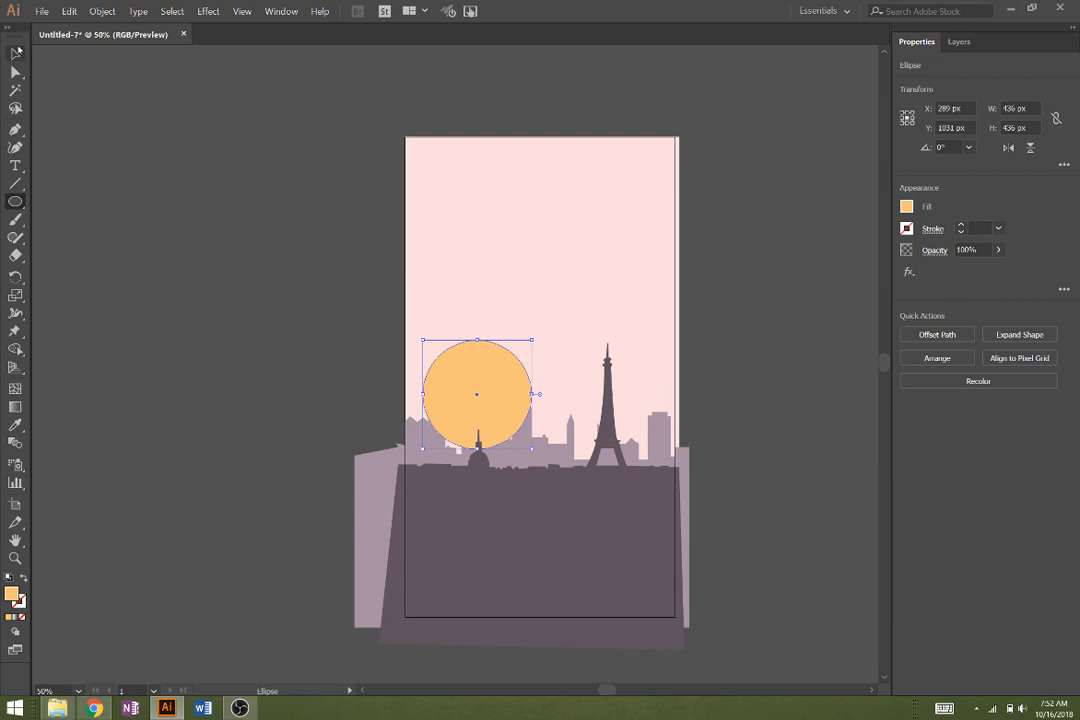
Step: Move the orange circle down to about X 250, Y 1178 px and send it backward behind the lighter city skyline
left_click(15, 53)
left_click_drag(497, 422, 488, 459)
right_click(476, 418)
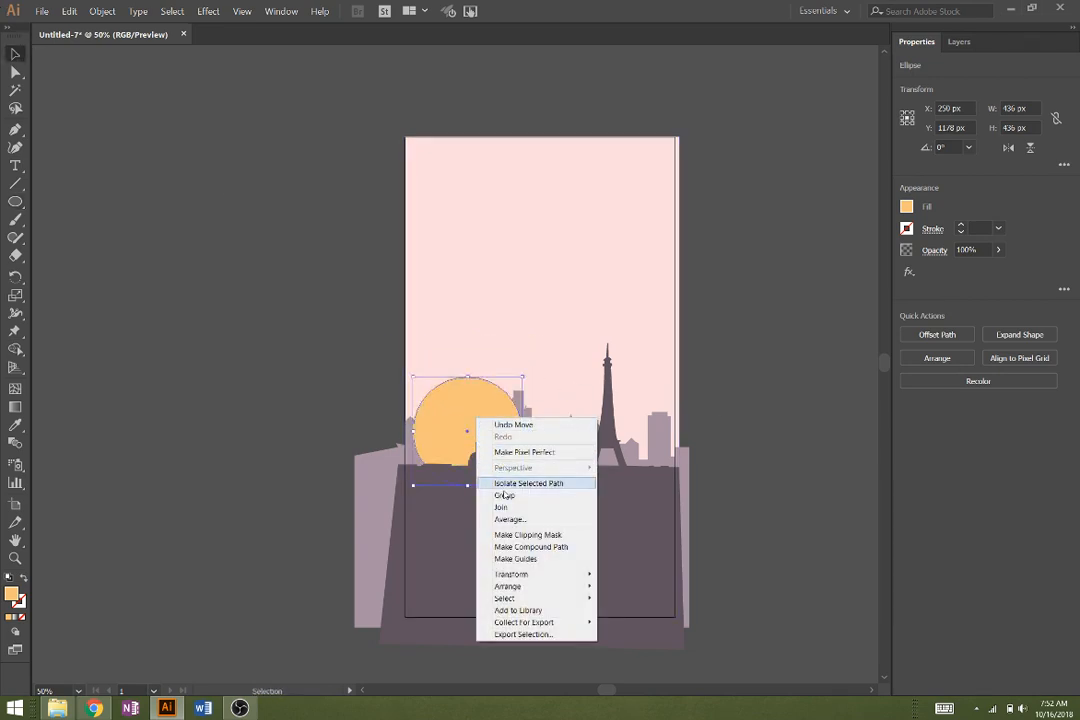
mouse_move(512, 586)
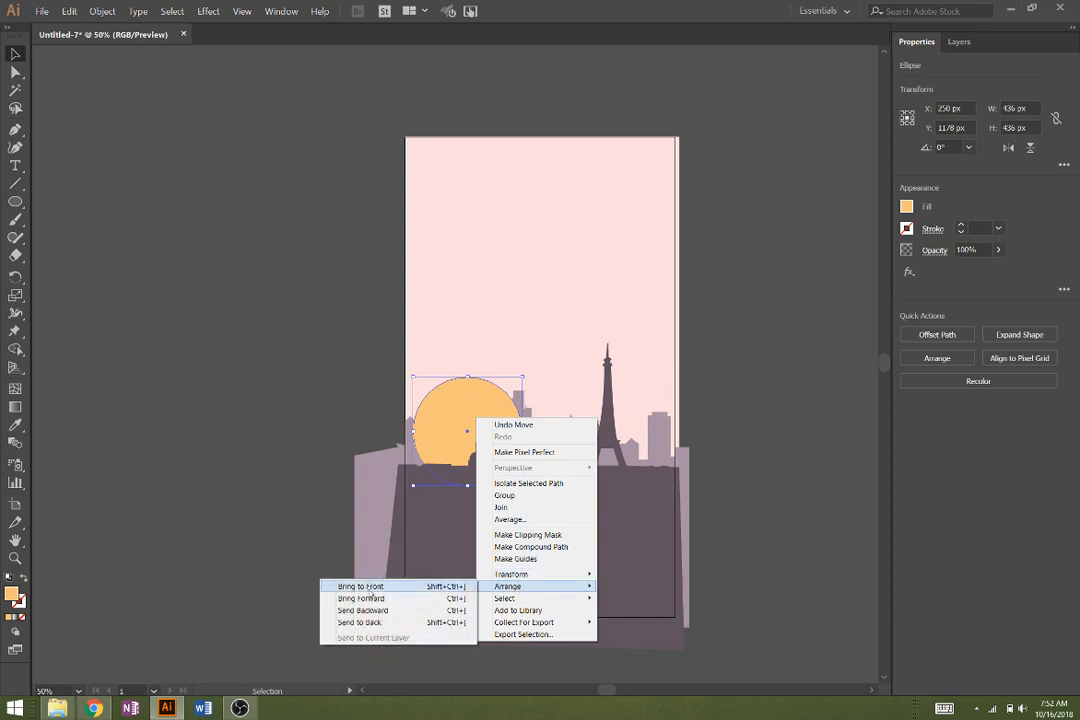
left_click(372, 610)
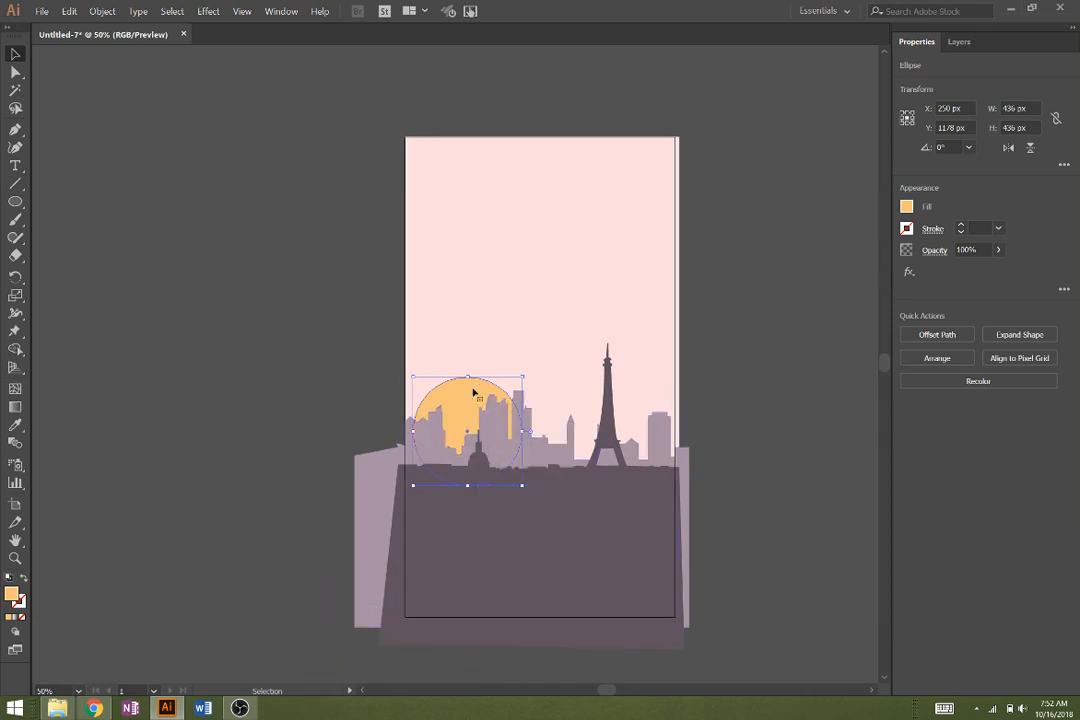
Step: Raise the sun circle to about Y 1097 px, enlarge it slightly in proportion and deselect it
mouse_move(462, 410)
left_mouse_down()
mouse_move(453, 409)
mouse_move(482, 408)
mouse_move(451, 398)
mouse_move(465, 374)
mouse_move(466, 388)
left_mouse_up()
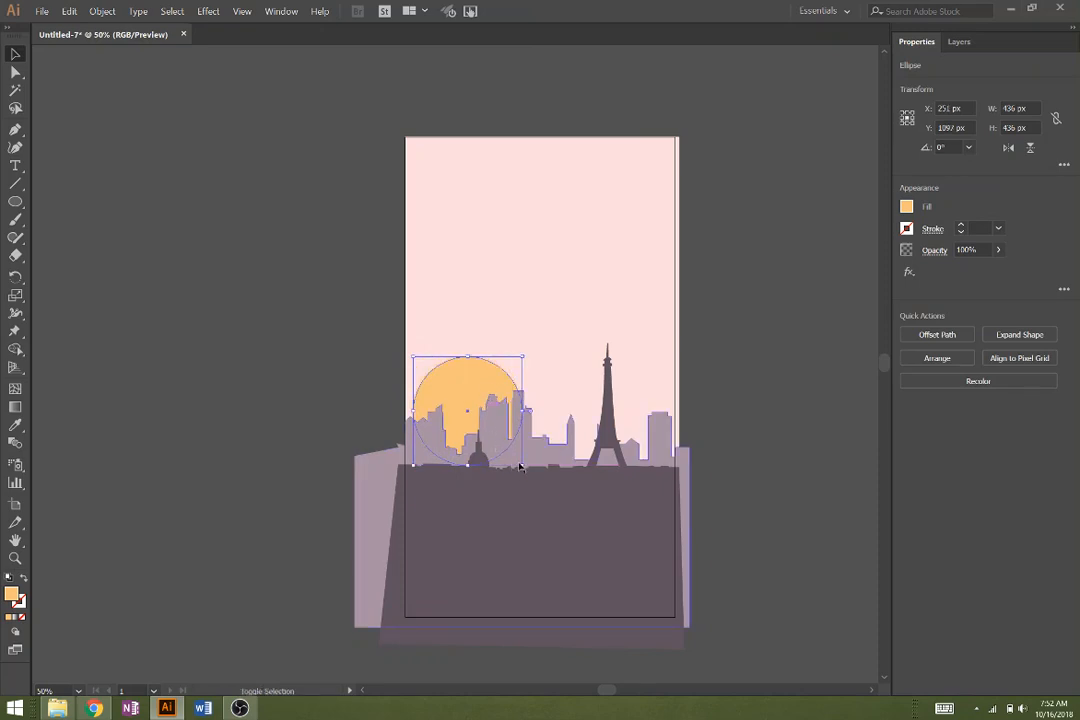
left_click_drag(520, 466, 538, 482)
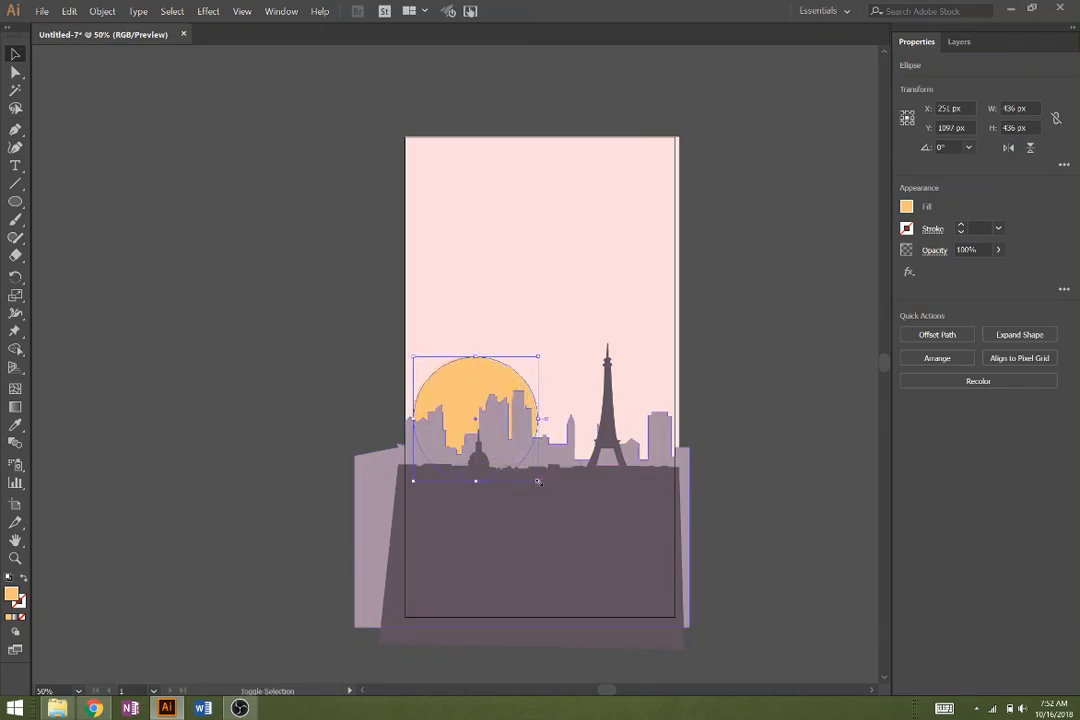
left_click(366, 222)
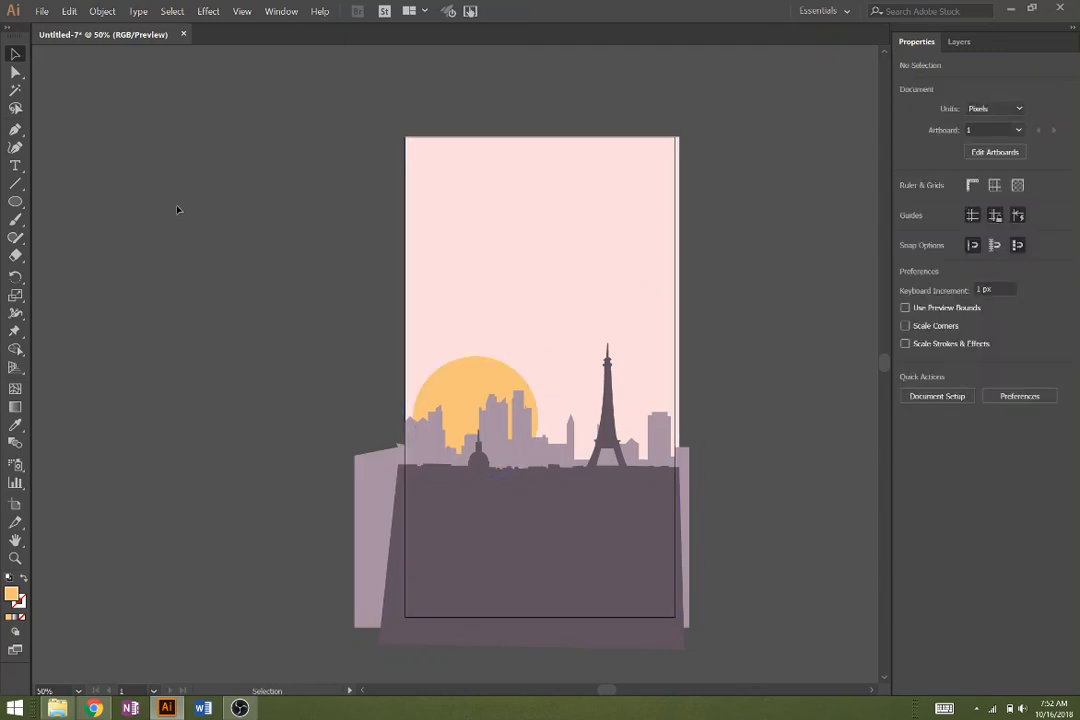
left_click(42, 11)
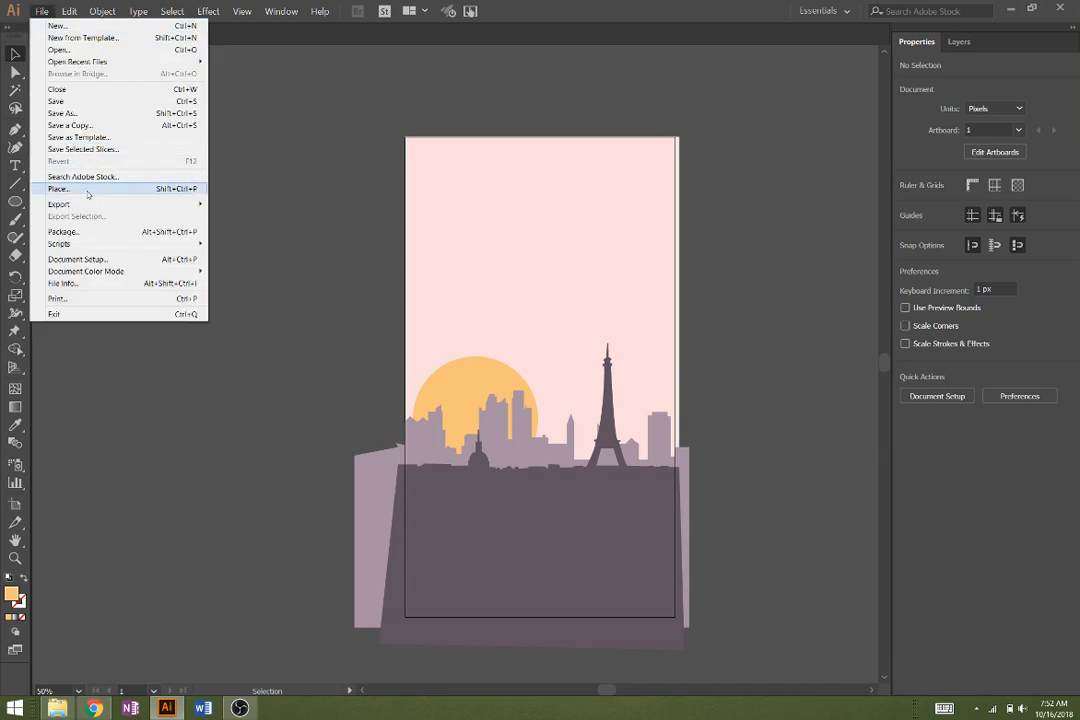
mouse_move(101, 205)
left_click(240, 214)
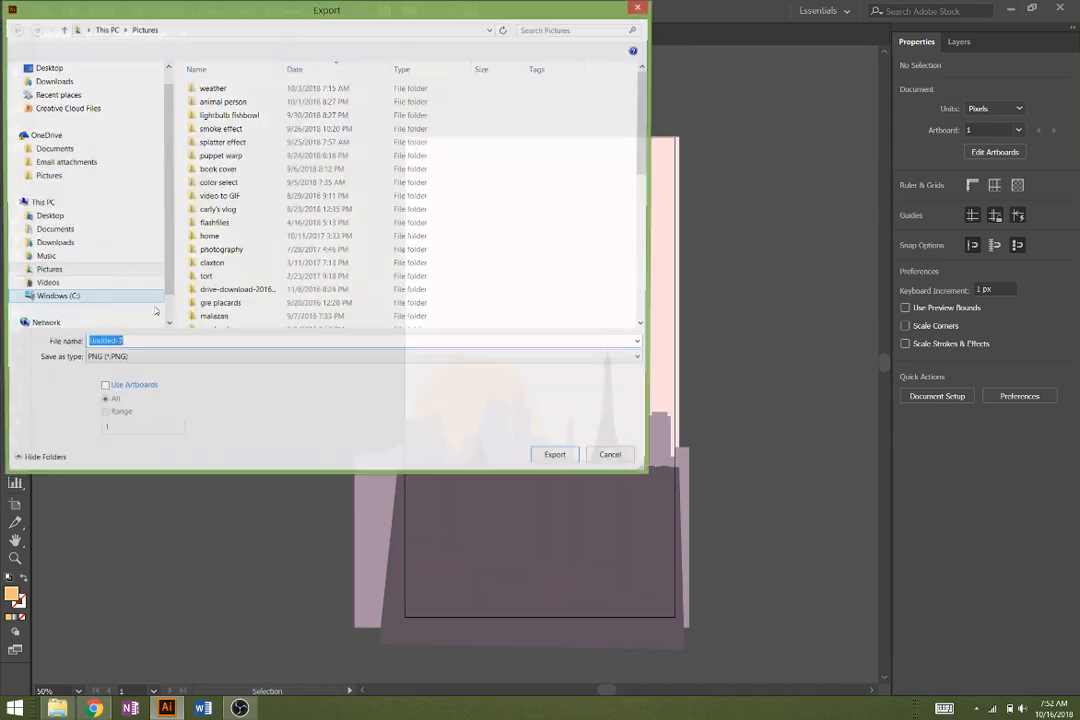
left_click(151, 360)
left_click(150, 462)
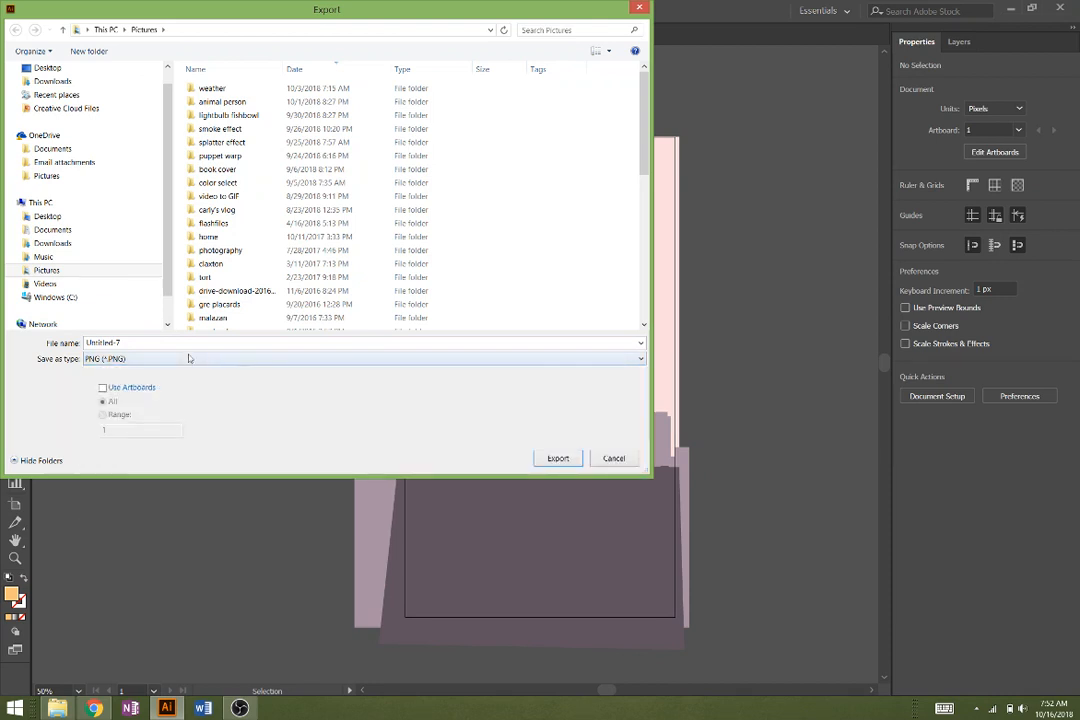
left_click(255, 345)
type("MINIMALIST PHONE LOBELLO")
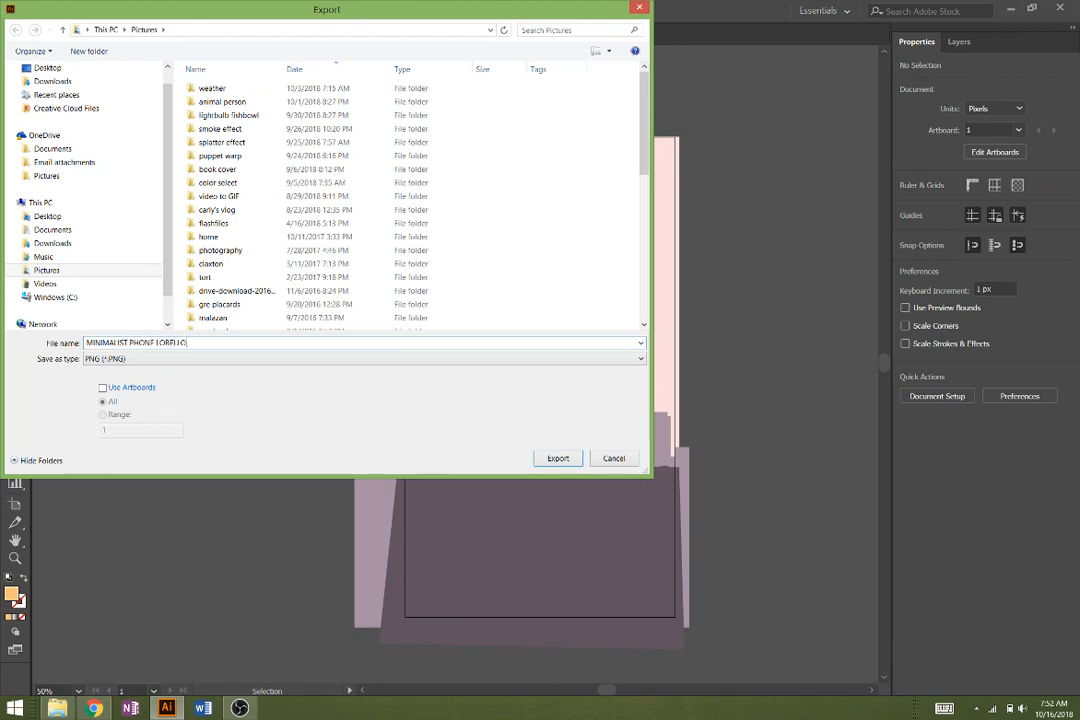
key("Return")
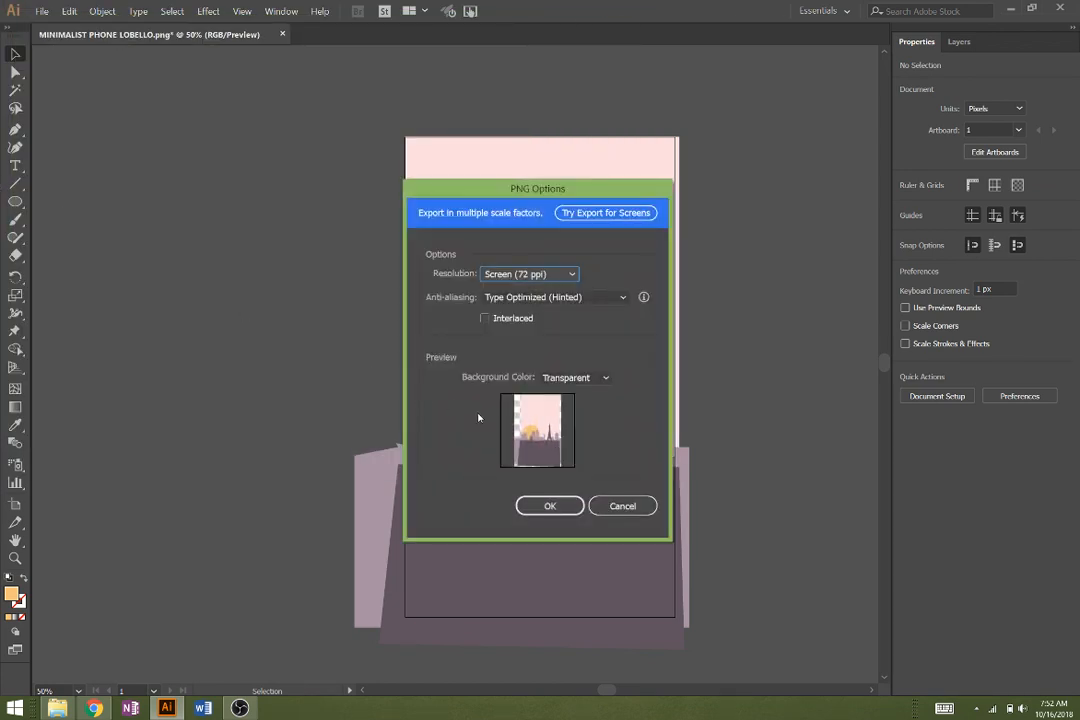
left_click(590, 382)
left_click(591, 385)
left_click(622, 512)
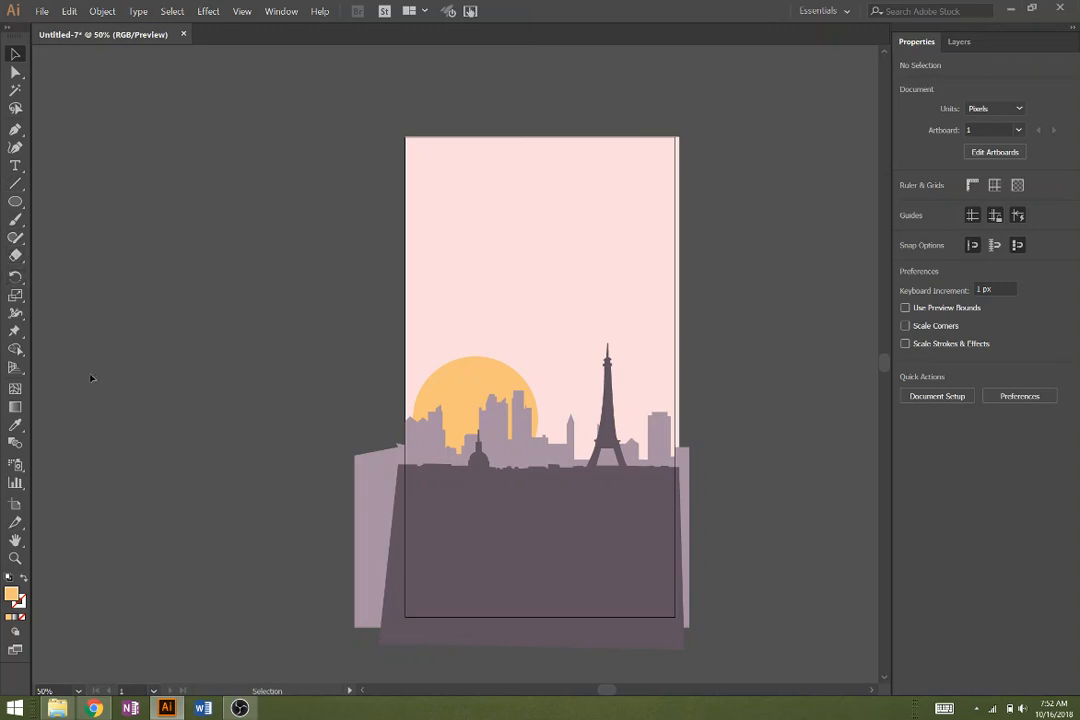
Step: Draw a tall rectangle on Layer 4 against the artboard's left edge, covering the lighter skyline's overhang
left_click(958, 41)
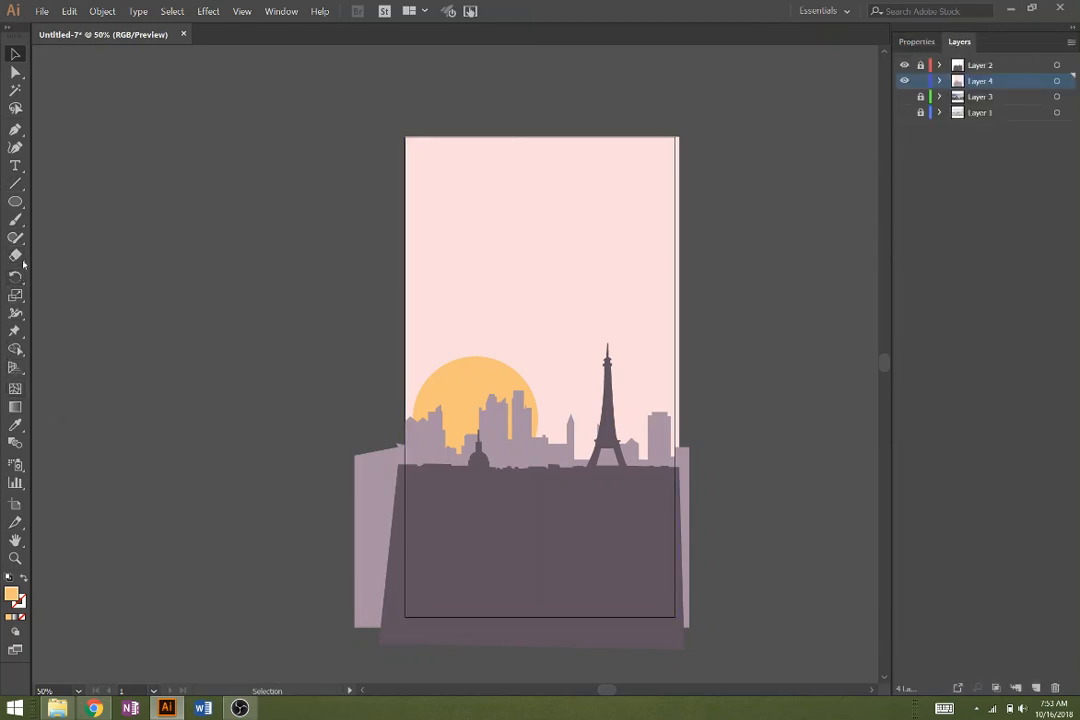
left_click(15, 203)
left_click(63, 205)
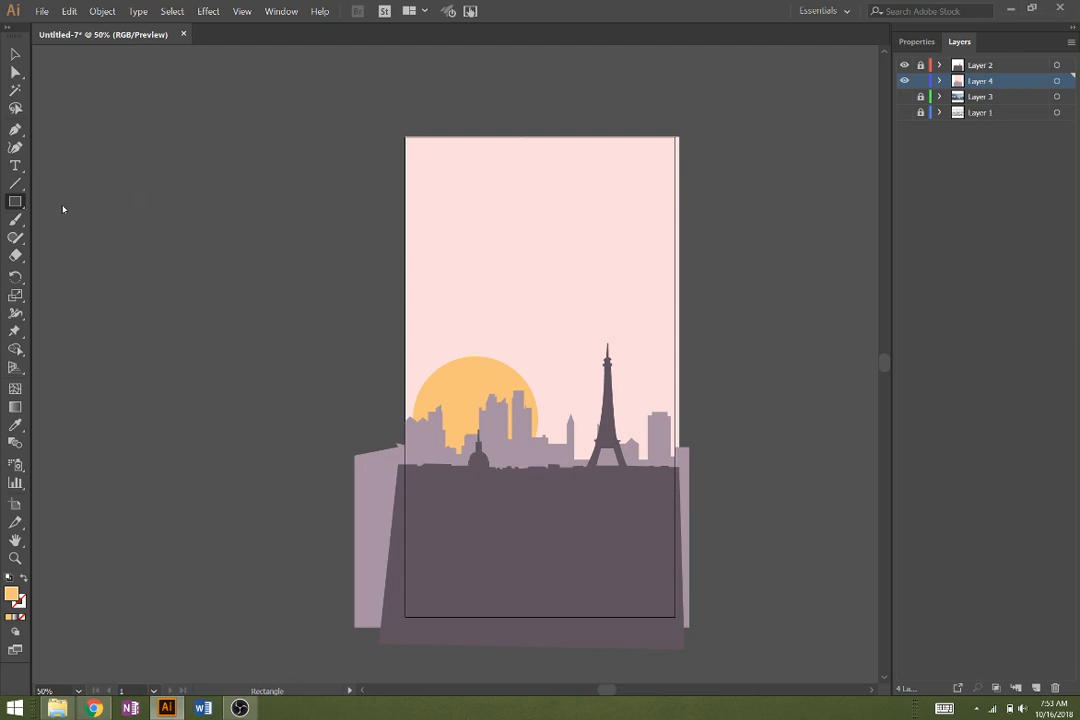
left_click(298, 397)
left_click(571, 377)
left_click_drag(264, 361, 404, 668)
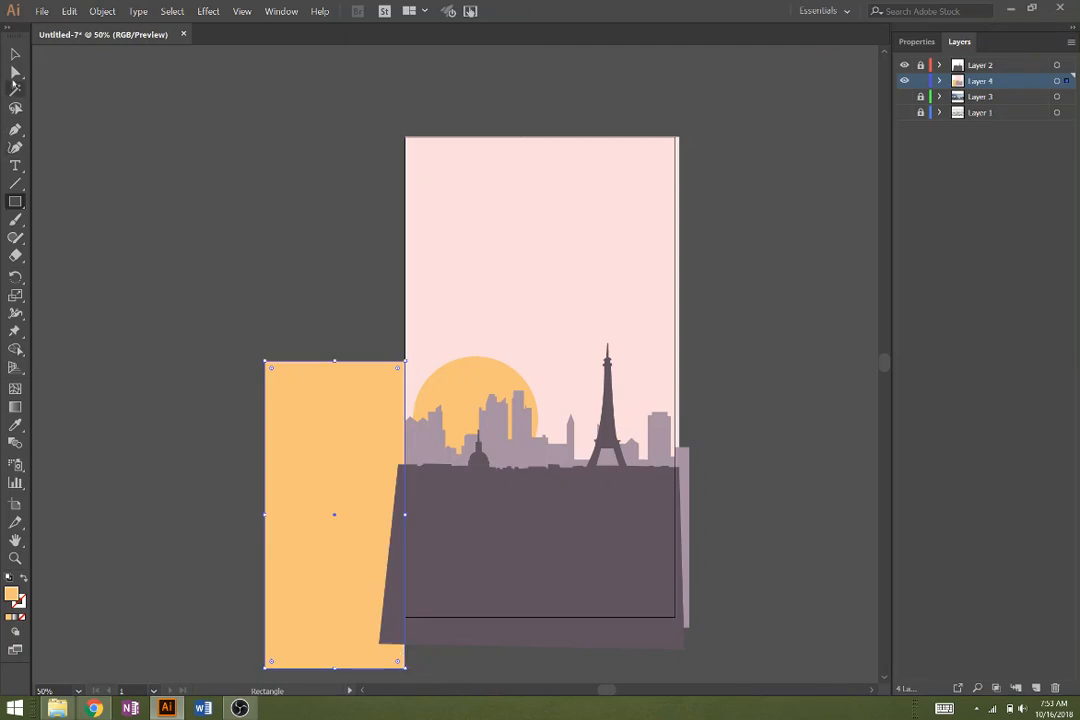
Step: Cut the lighter skyline's overhang off at the artboard's left edge with Shape Builder, removing the covering rectangle as well
left_click(15, 53)
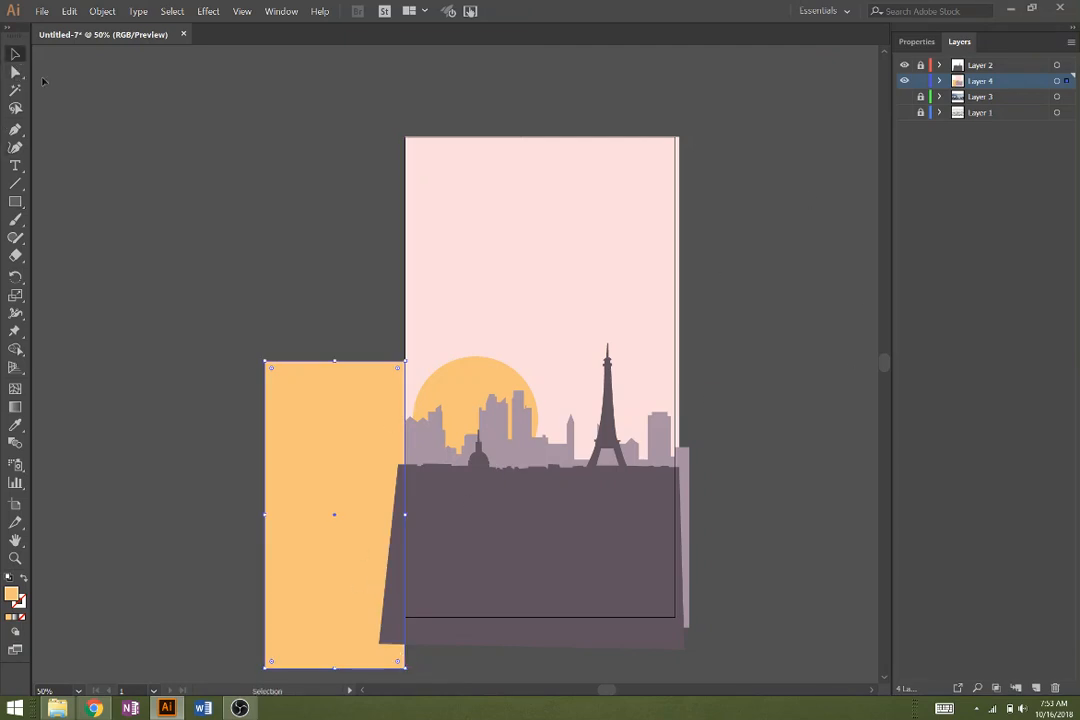
left_click(548, 457, "shift")
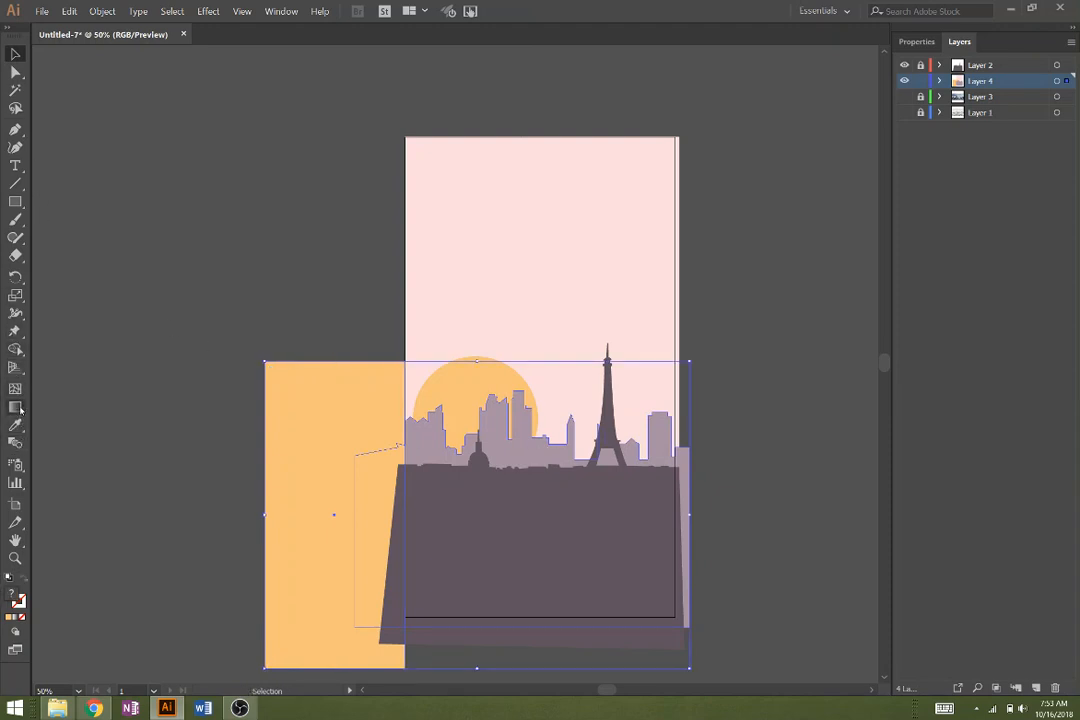
left_click(15, 349)
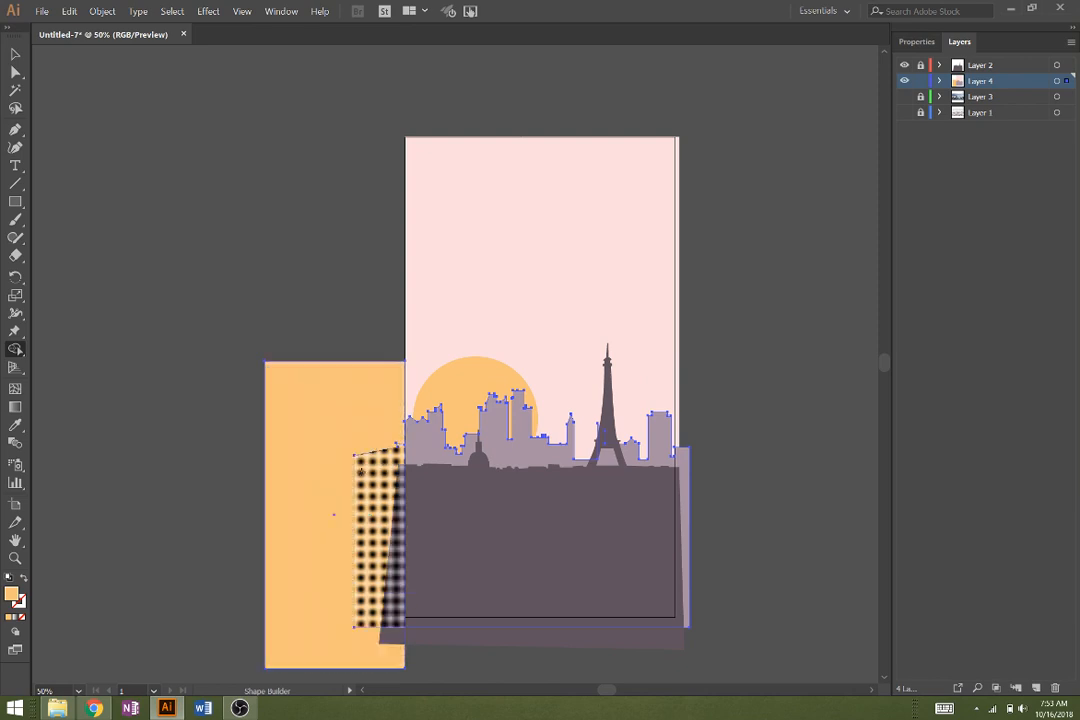
left_click(324, 395, "alt")
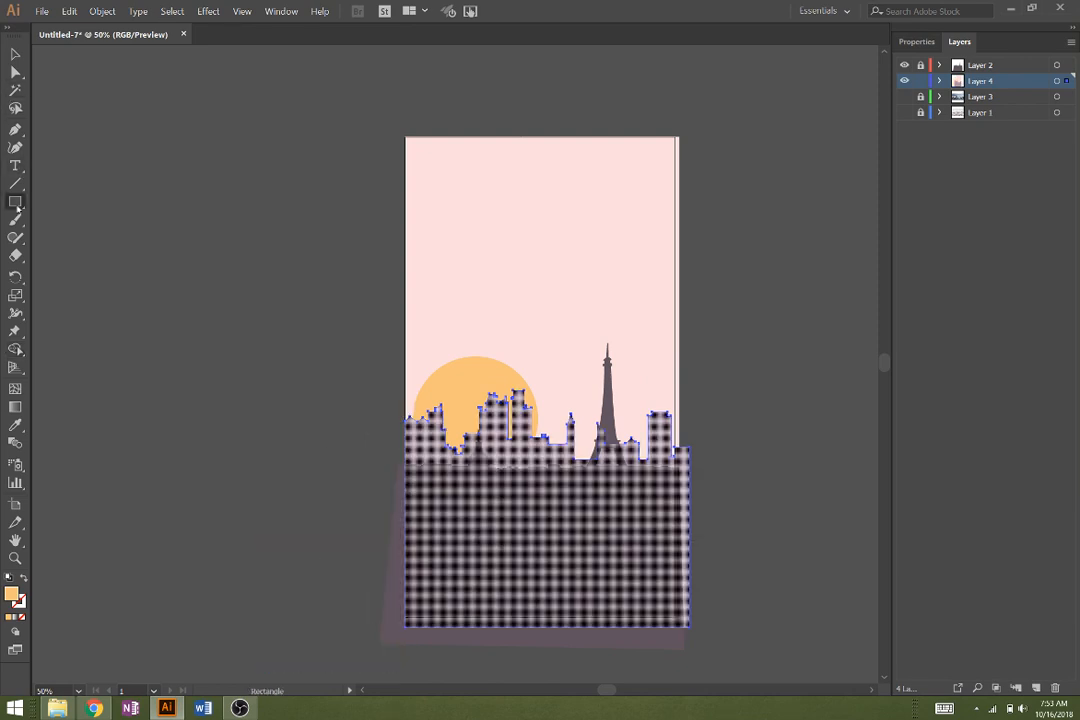
Step: Draw a tall rectangle on Layer 4 beside the lower skyline and extend it to meet the artboard's right edge
key("ctrl+shift+a")
key("m")
left_click_drag(795, 391, 677, 667)
key("v")
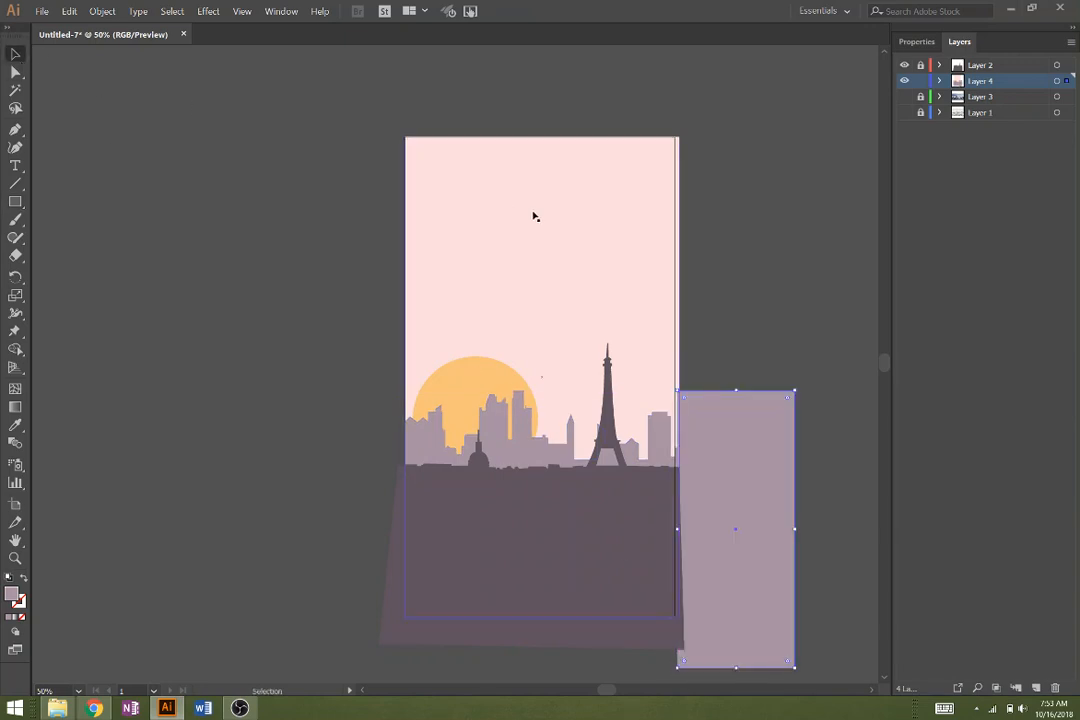
left_click(534, 220, "shift")
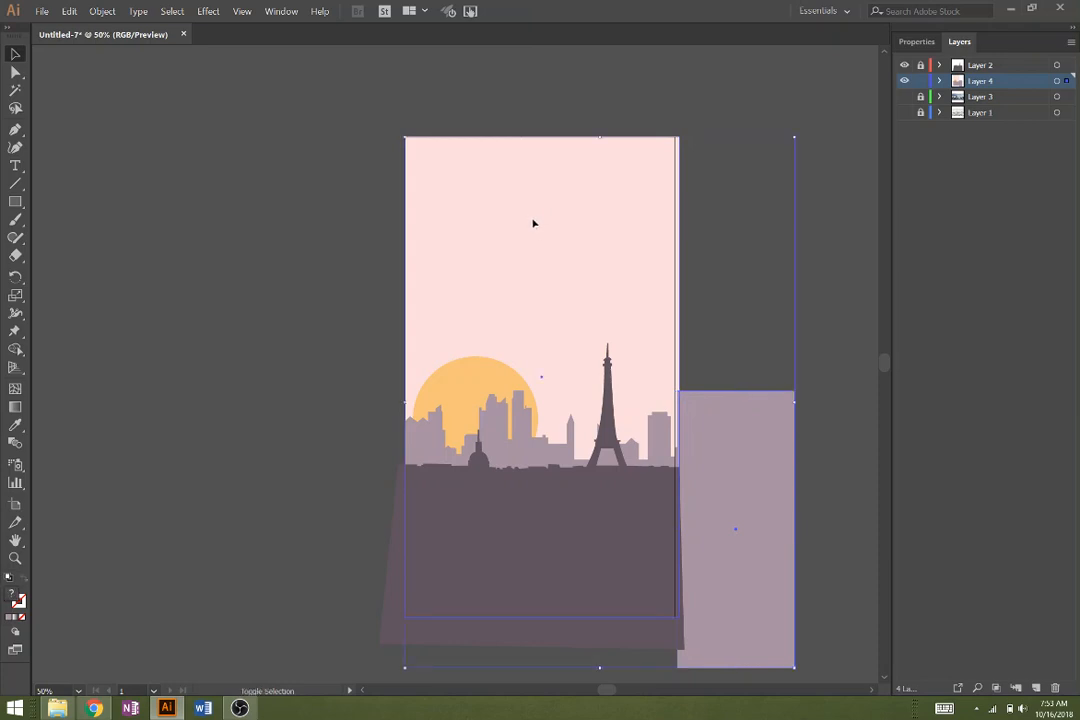
left_click(763, 474)
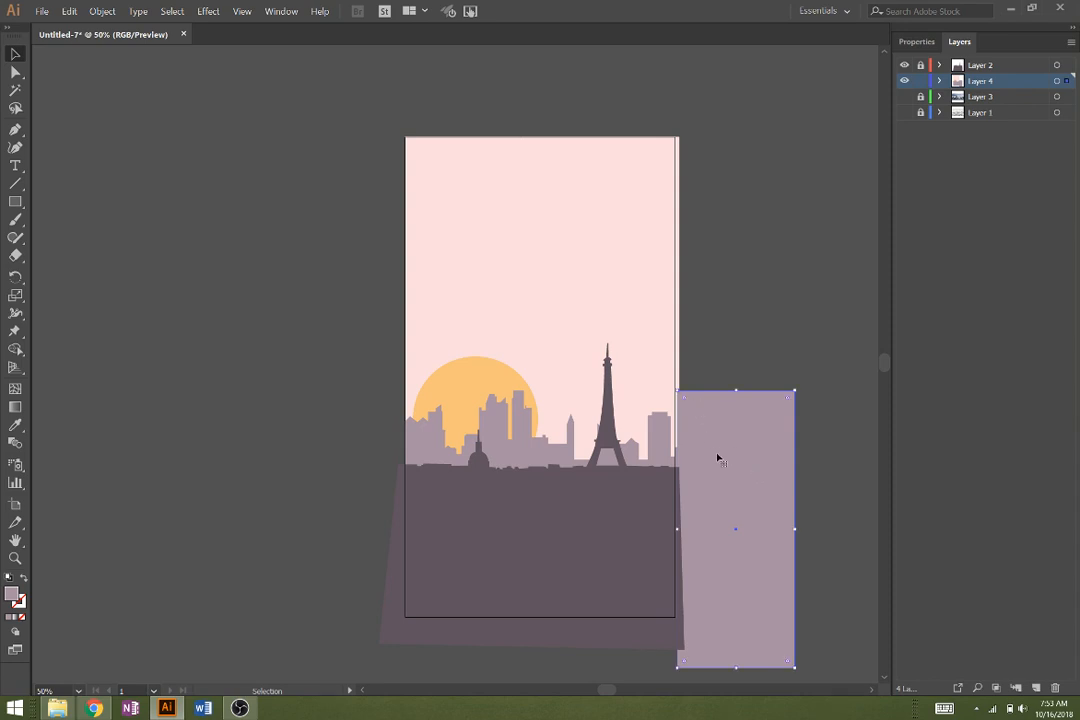
left_click_drag(678, 393, 675, 386)
Step: Trim the lower part of the pink background's right overhang with Shape Builder, removing the rectangle too
left_click(481, 241, "shift")
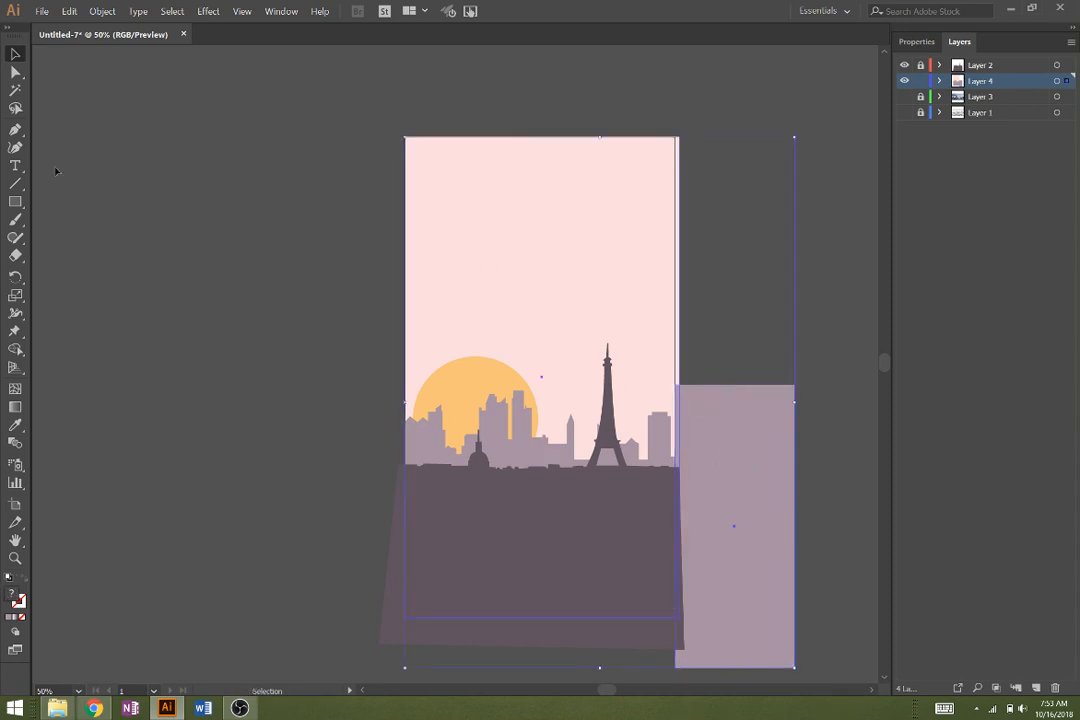
left_click(15, 349)
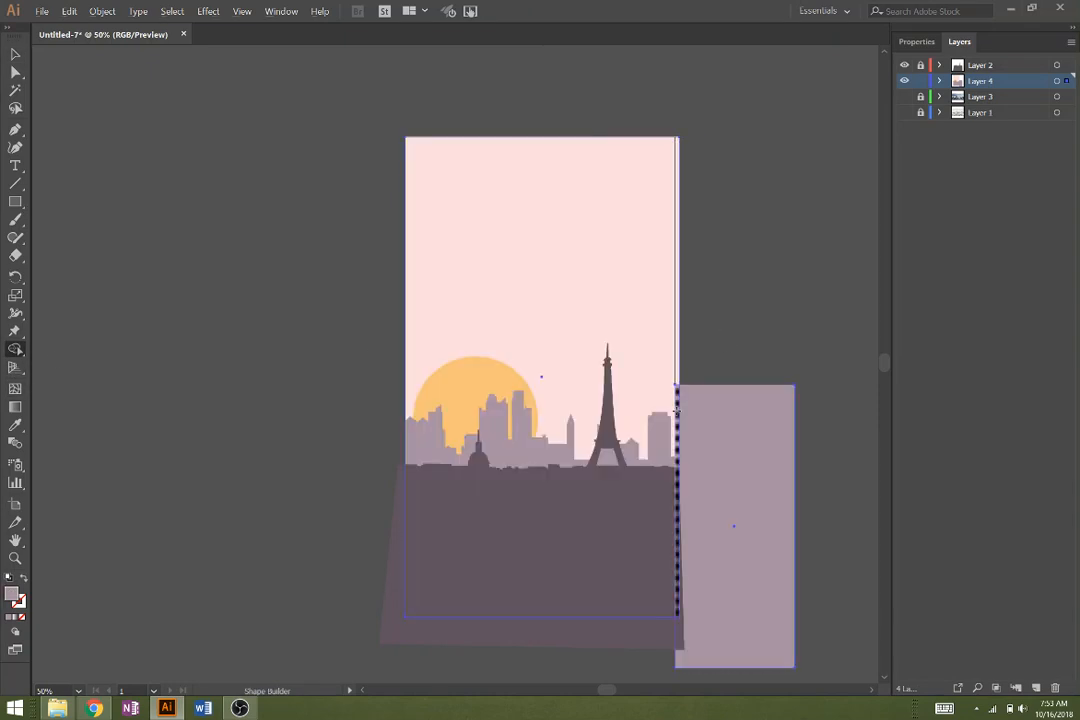
left_click(704, 442, "alt")
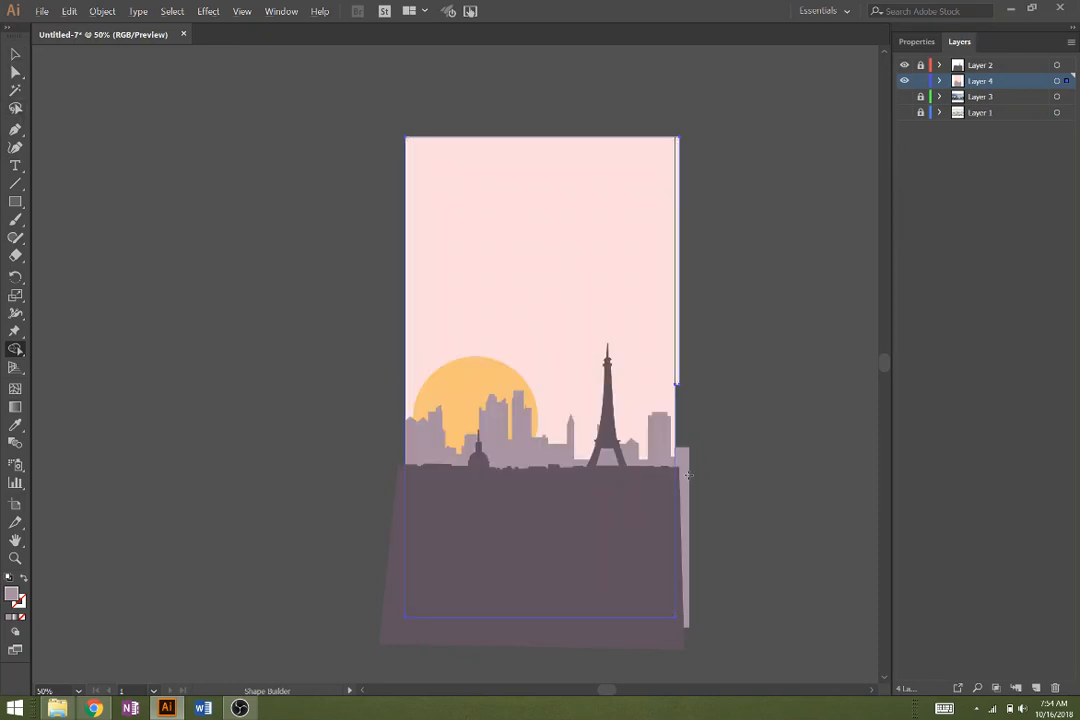
Step: Draw a full-height rectangle against the artboard's right edge and use Shape Builder to trim the pink background and lighter skyline there
left_click(15, 201)
left_click_drag(762, 670, 676, 128)
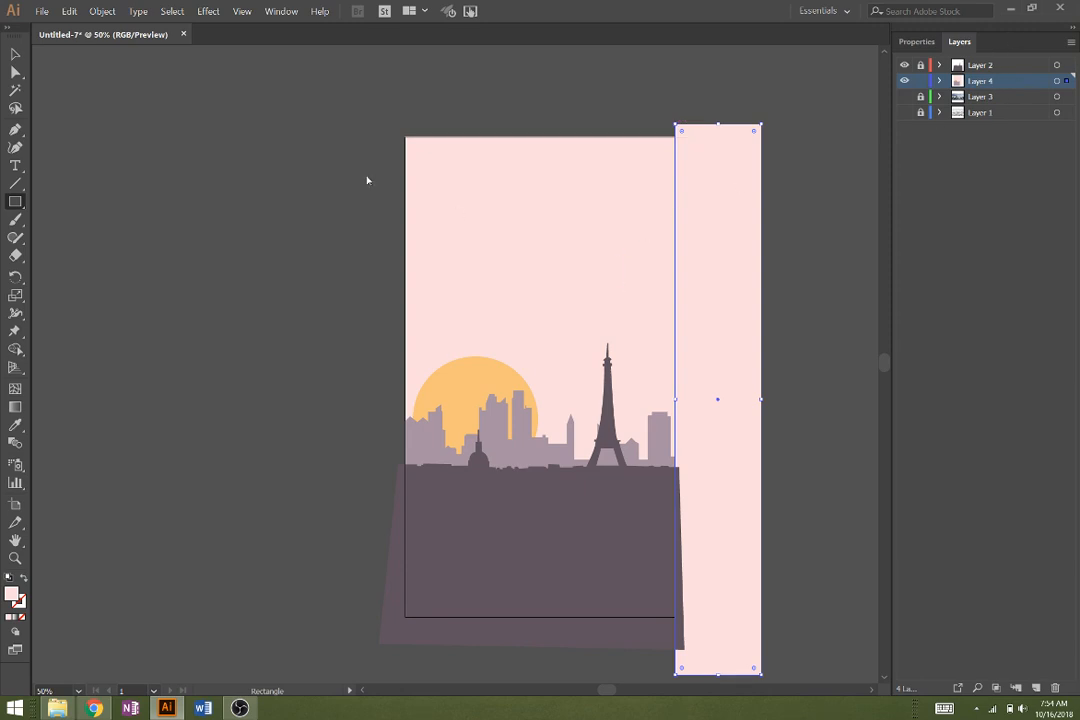
left_click(15, 53)
left_click(482, 217, "shift")
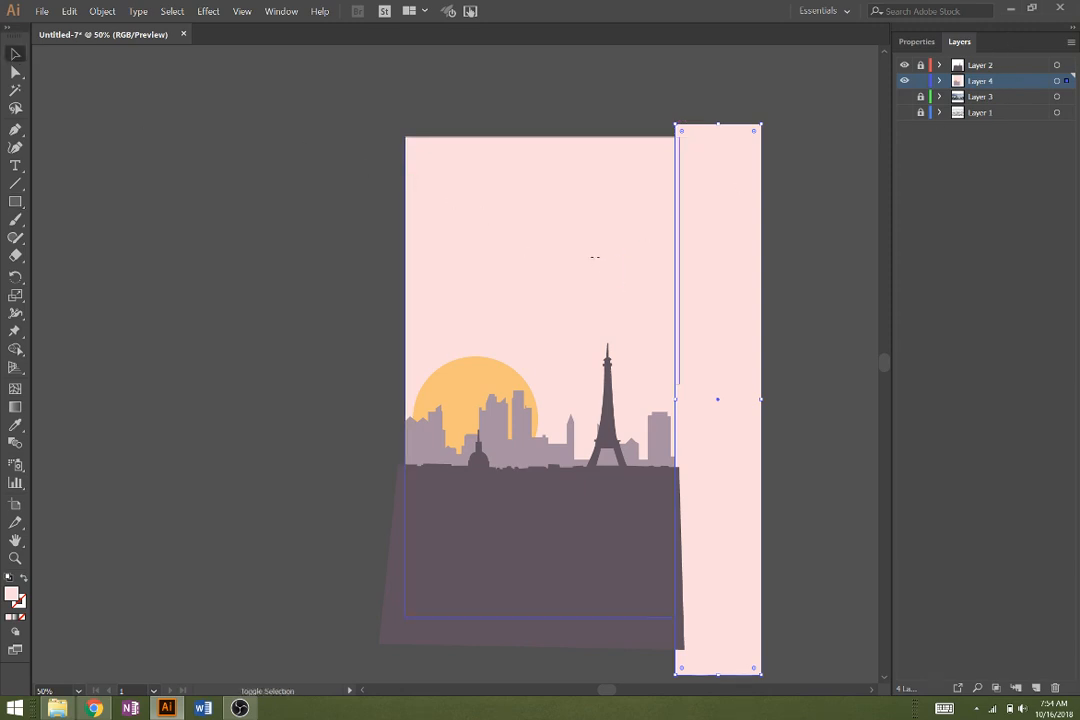
left_click(658, 421, "shift")
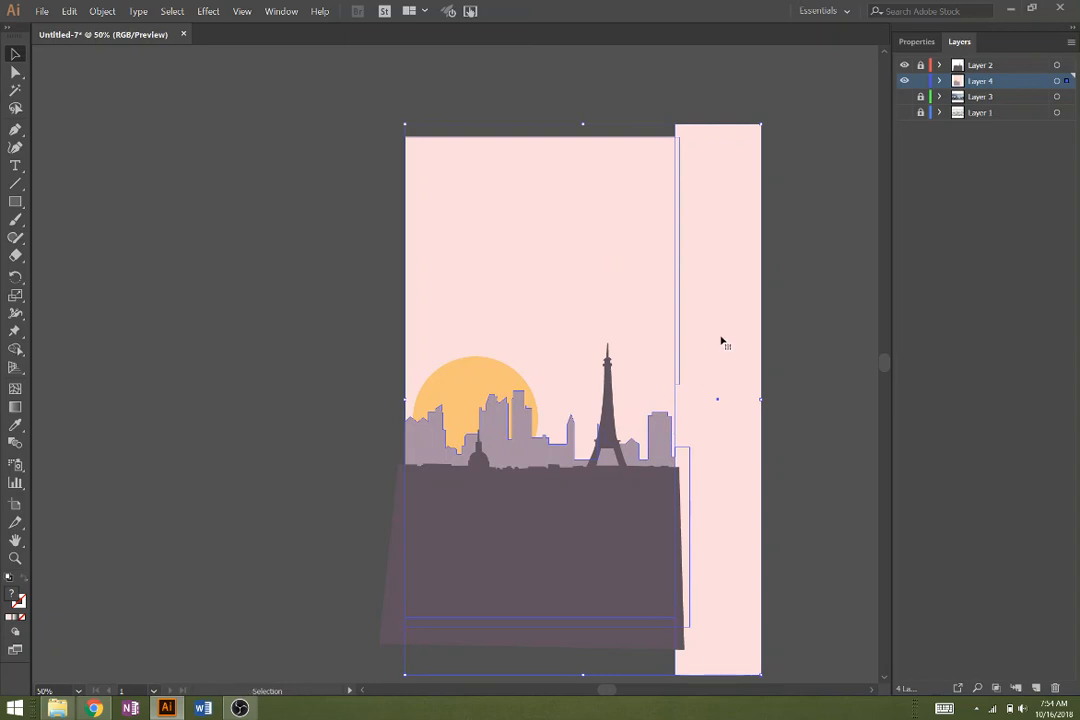
left_click(15, 348)
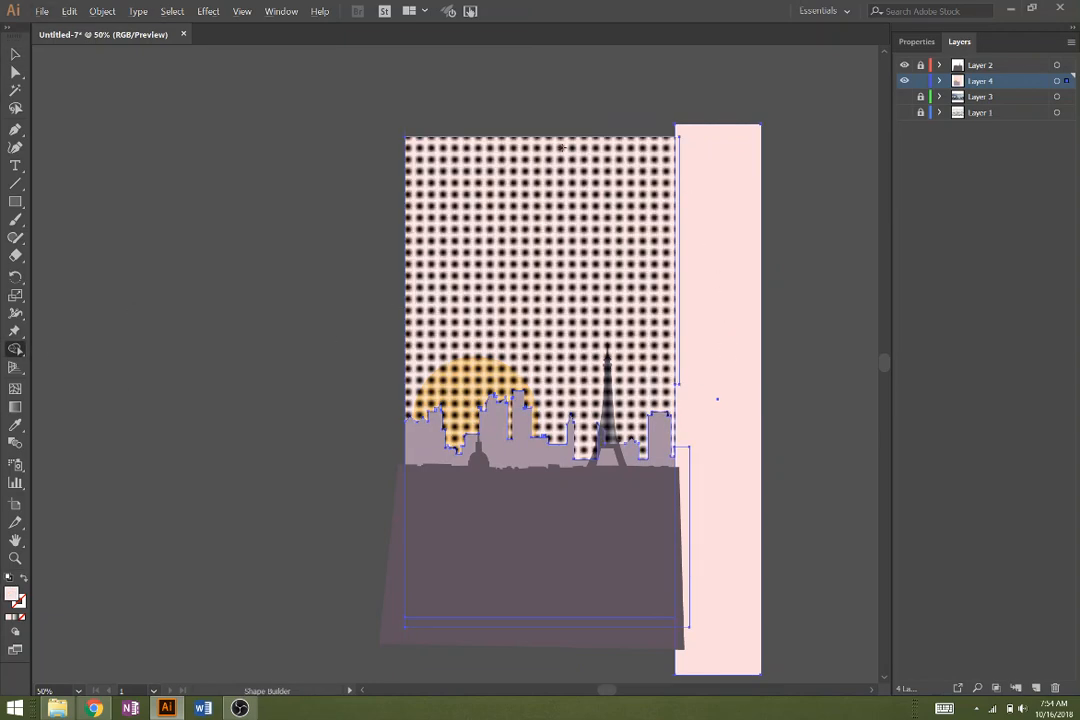
left_click(681, 154)
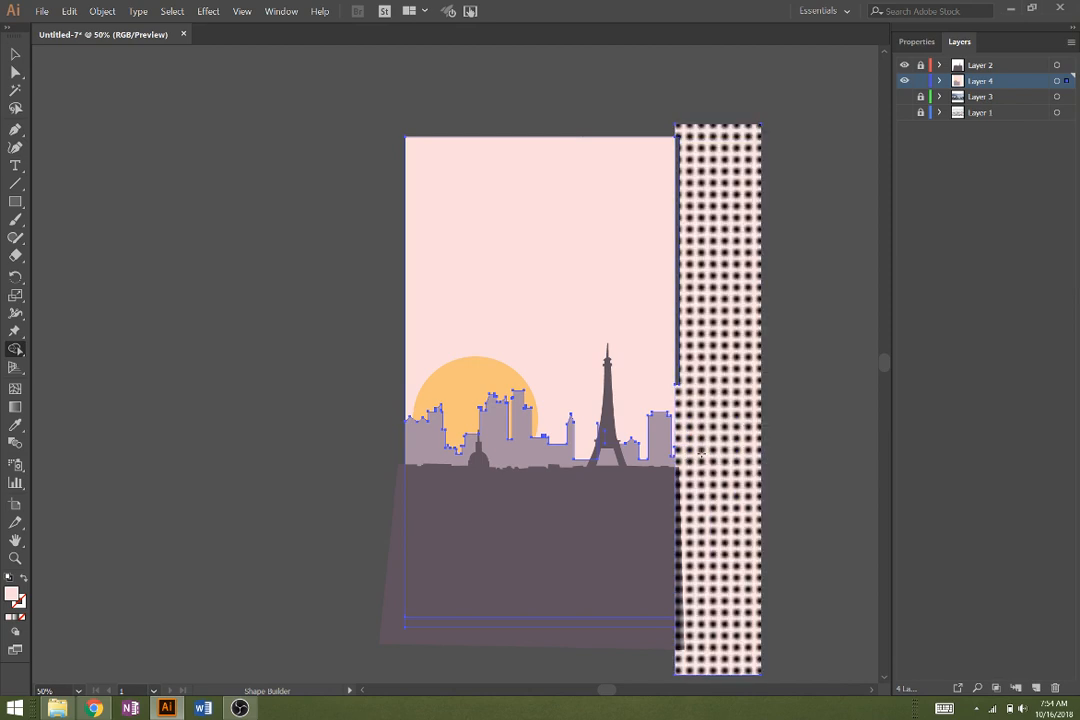
left_click(714, 446, "alt")
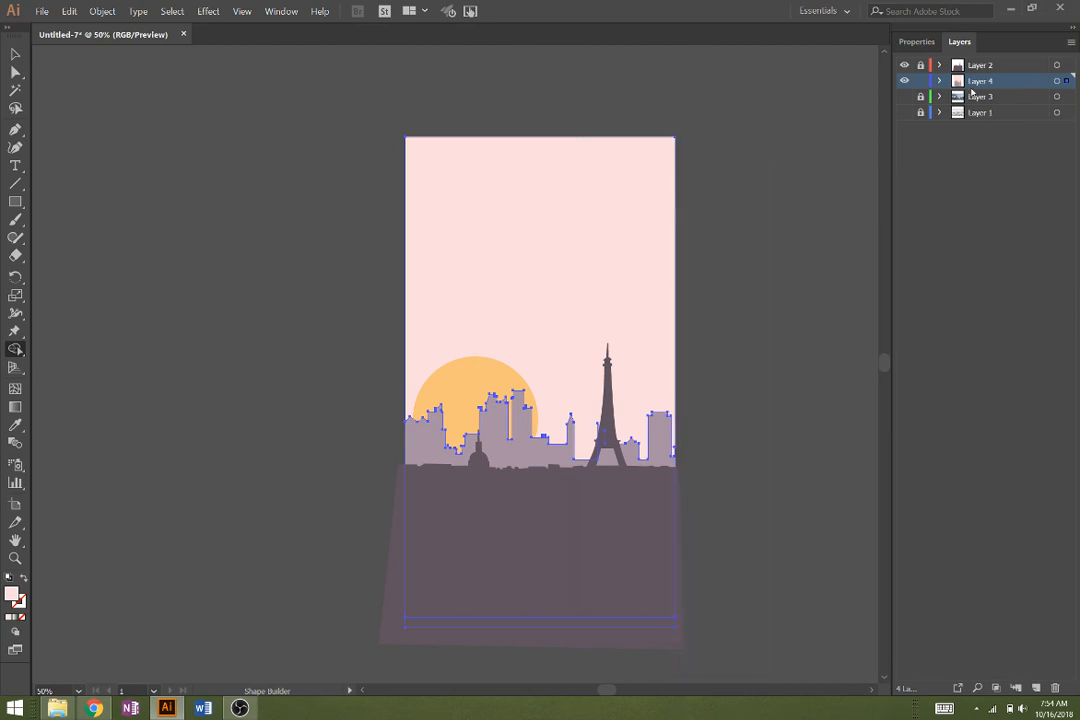
Step: Unlock Layer 2 and draw a tall rectangle on it against the artboard's left edge, covering the dark skyline's overhang
left_click(978, 65)
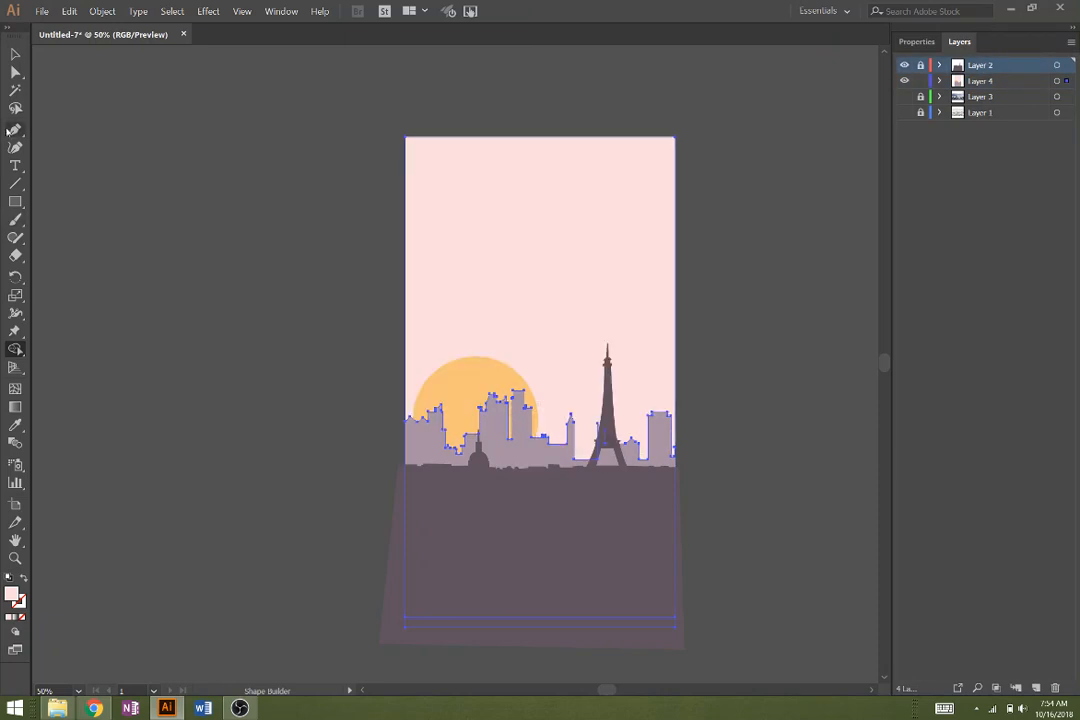
left_click(15, 201)
scroll(380, 560, "down", 2)
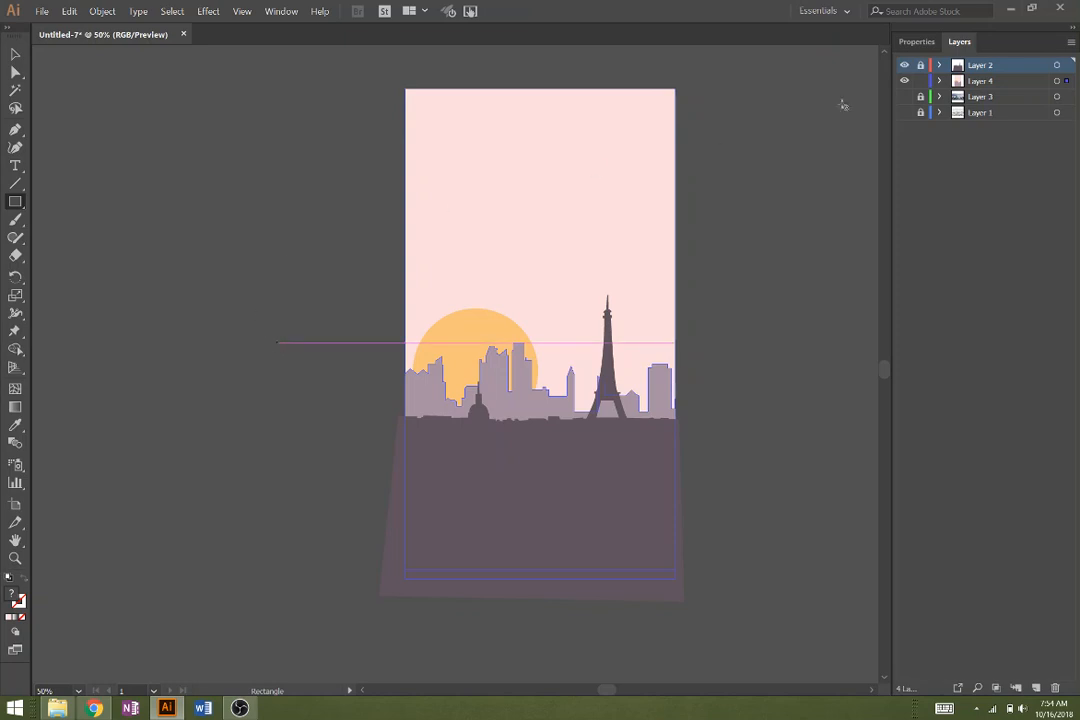
left_click(924, 66)
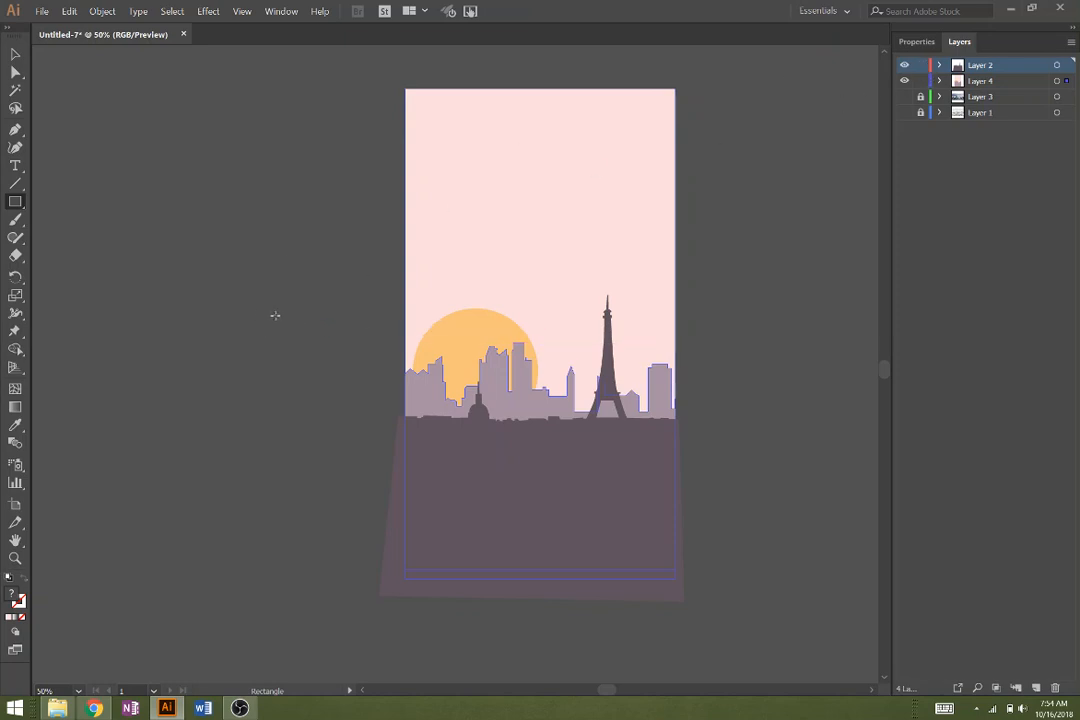
left_click_drag(275, 315, 405, 641)
Step: Cut the dark Paris skyline's left overhang and the covering rectangle away with Shape Builder
left_click(15, 53)
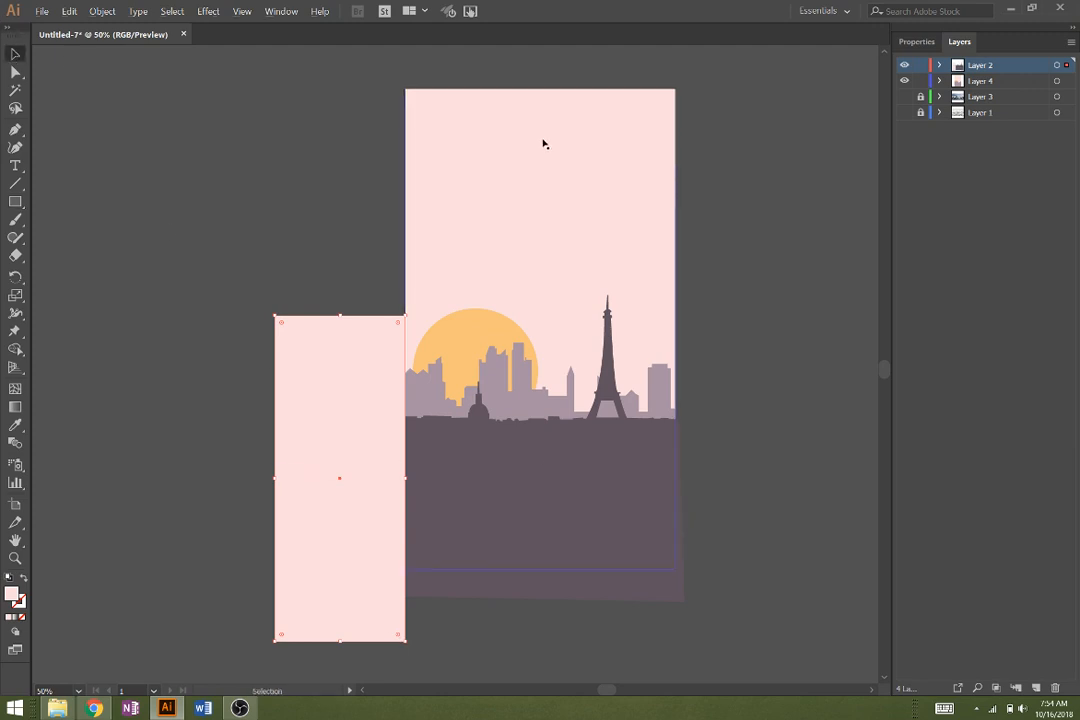
left_click(535, 469, "shift")
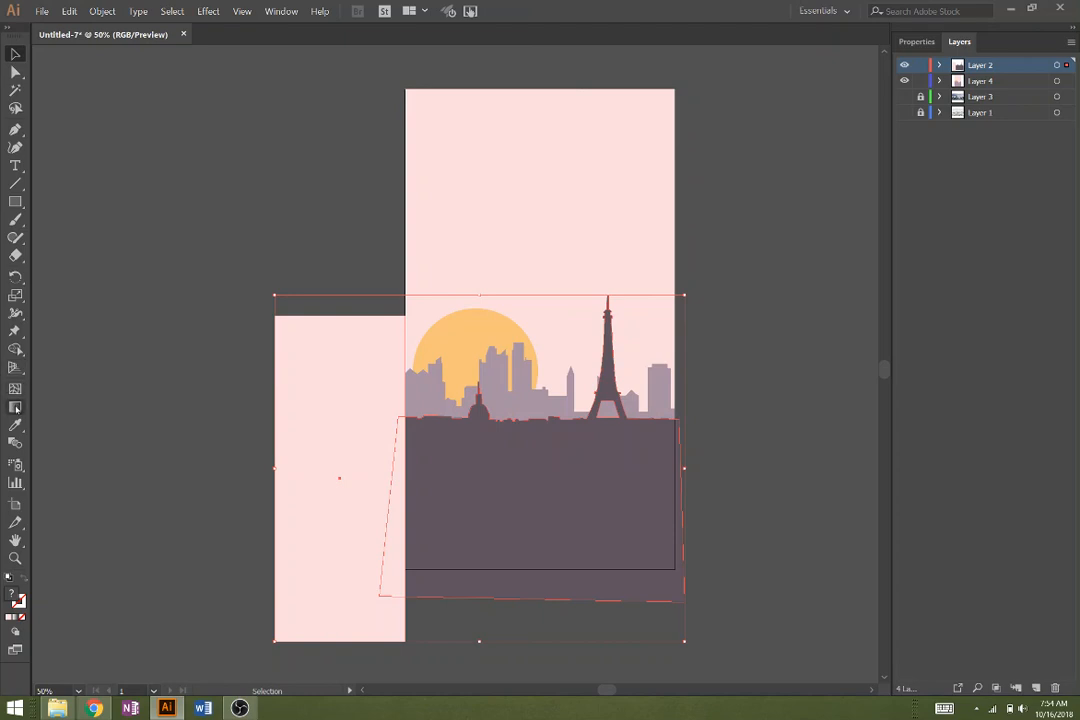
left_click(15, 349)
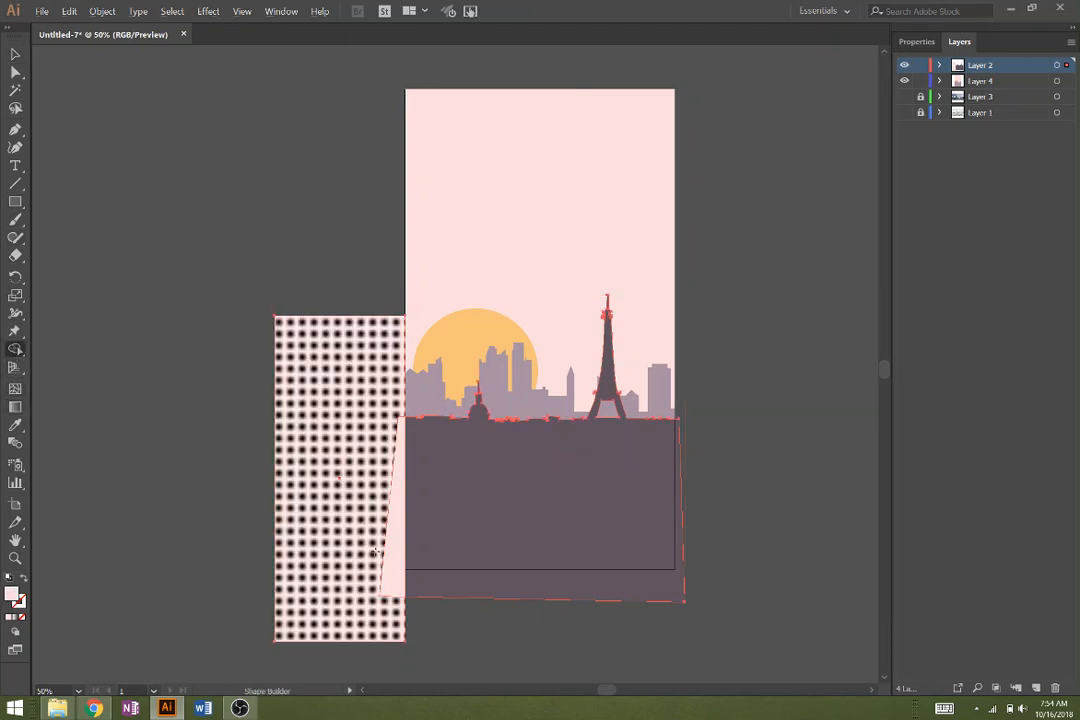
mouse_move(396, 585)
left_mouse_down()
mouse_move(290, 476)
mouse_move(343, 560)
left_mouse_up()
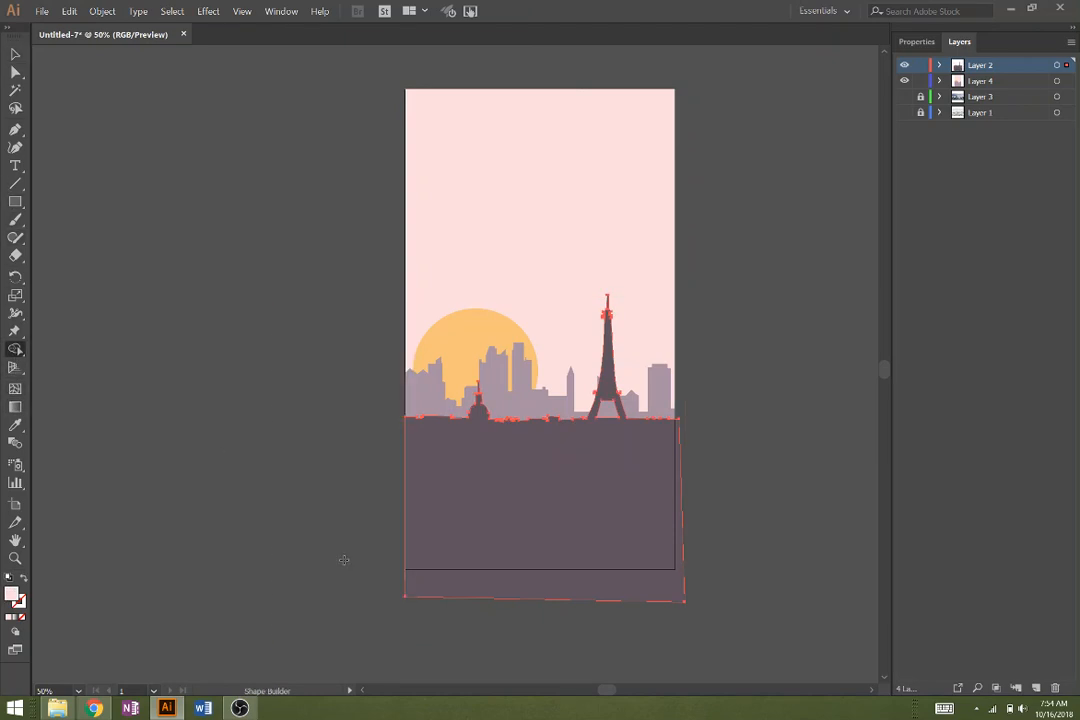
Step: Draw two rectangles on Layer 2 covering the dark skyline's overhang, one below the artboard's bottom edge and one beside its right edge
left_click(15, 201)
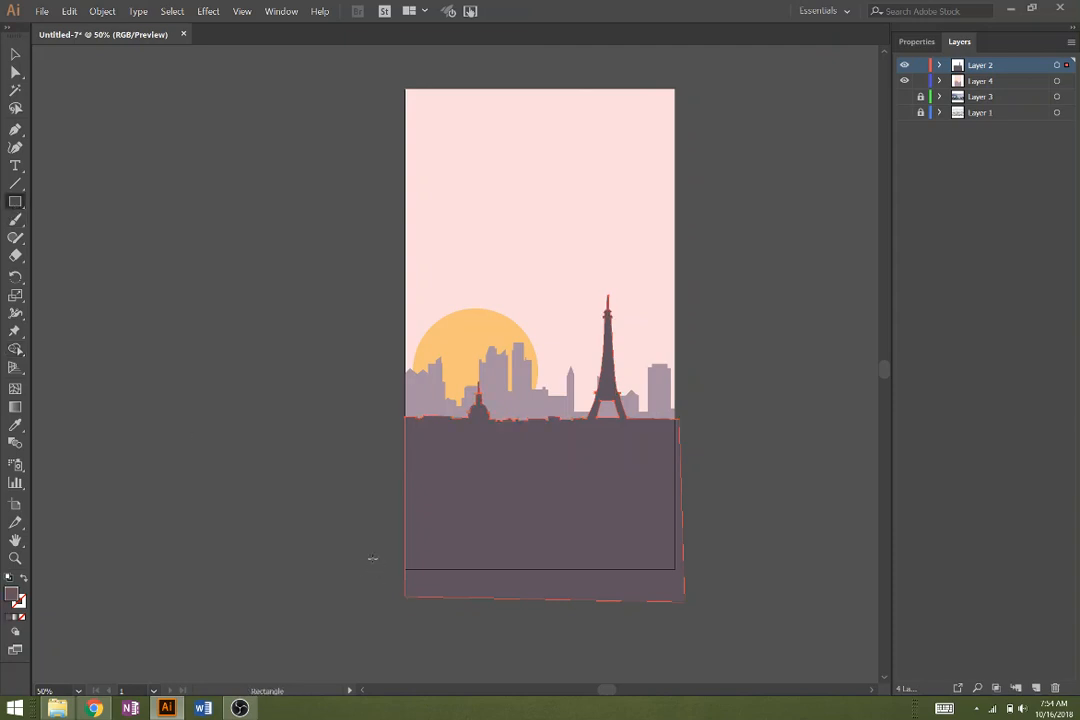
mouse_move(323, 569)
left_mouse_down()
mouse_move(672, 622)
mouse_move(765, 650)
left_mouse_up()
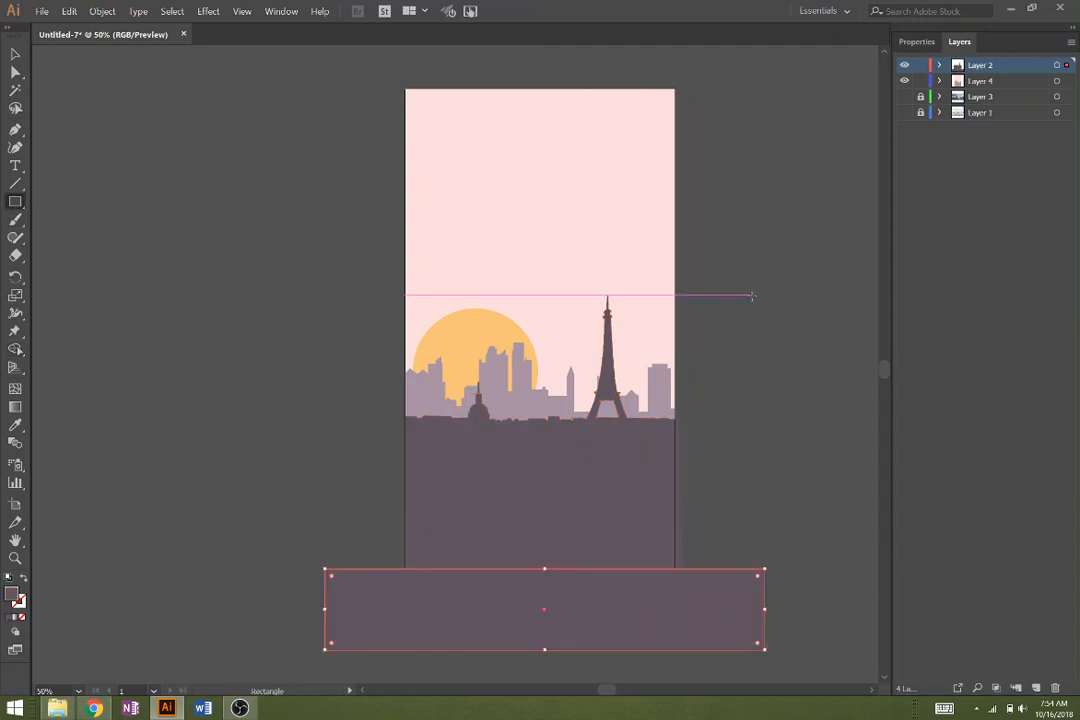
mouse_move(751, 300)
left_mouse_down()
mouse_move(697, 508)
mouse_move(694, 590)
mouse_move(675, 601)
left_mouse_up()
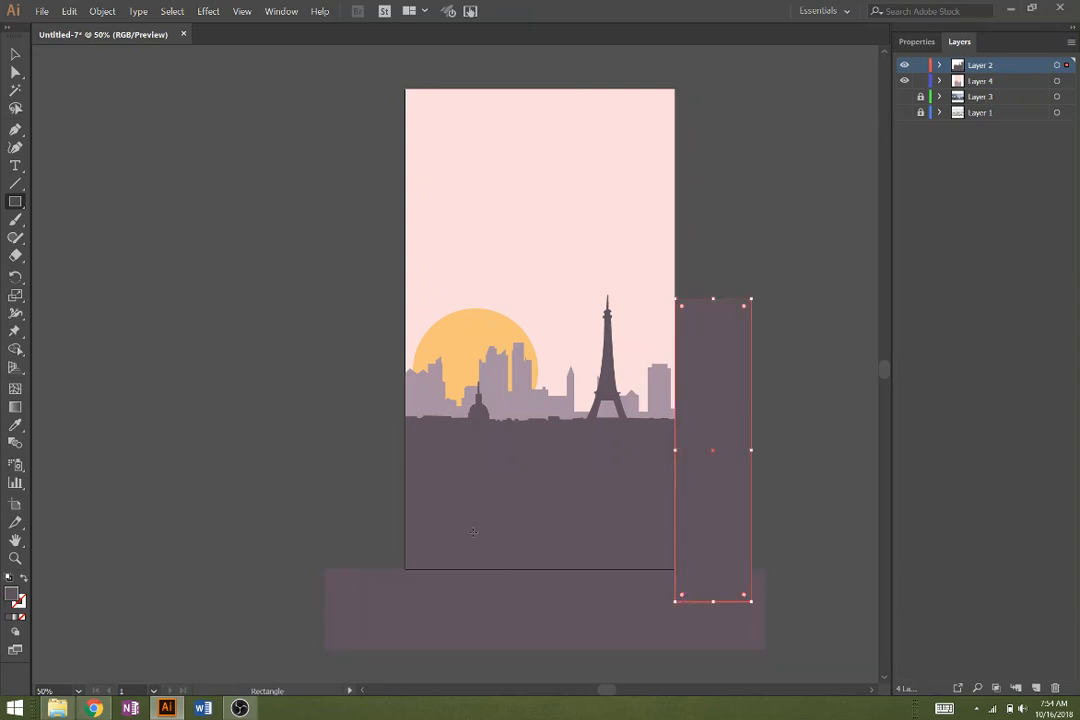
Step: Trim the dark Paris skyline to the artboard's bottom and right edges with Shape Builder, clearing both rectangles and the stray remnants
left_click(15, 53)
left_click(448, 489, "shift")
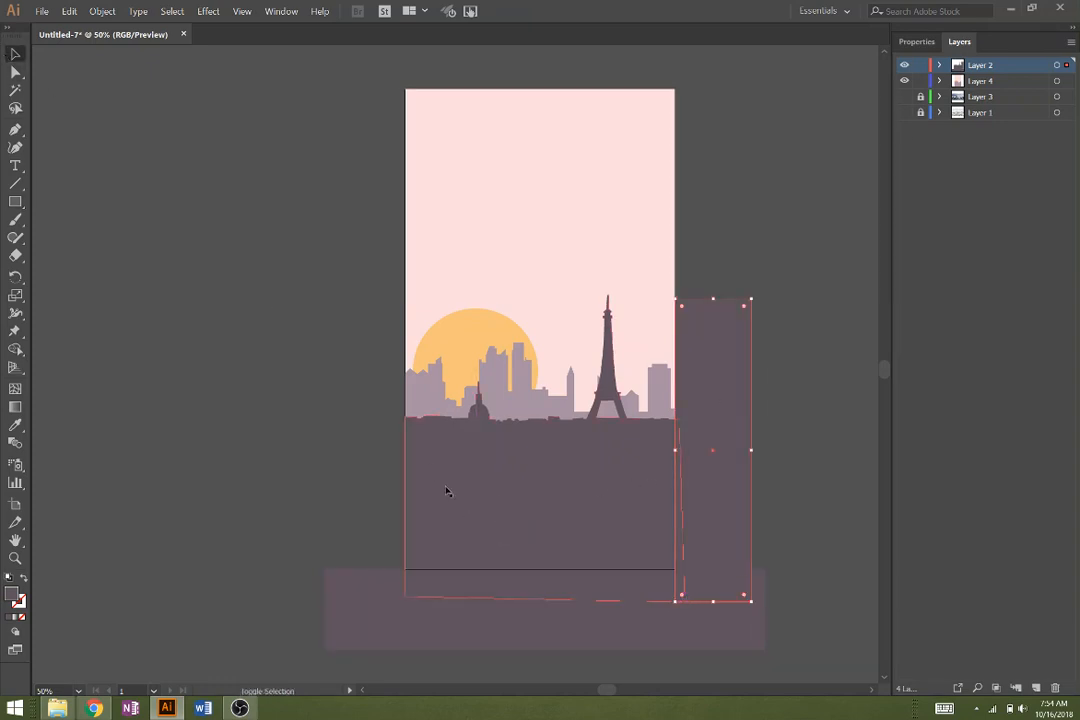
left_click(472, 624, "shift")
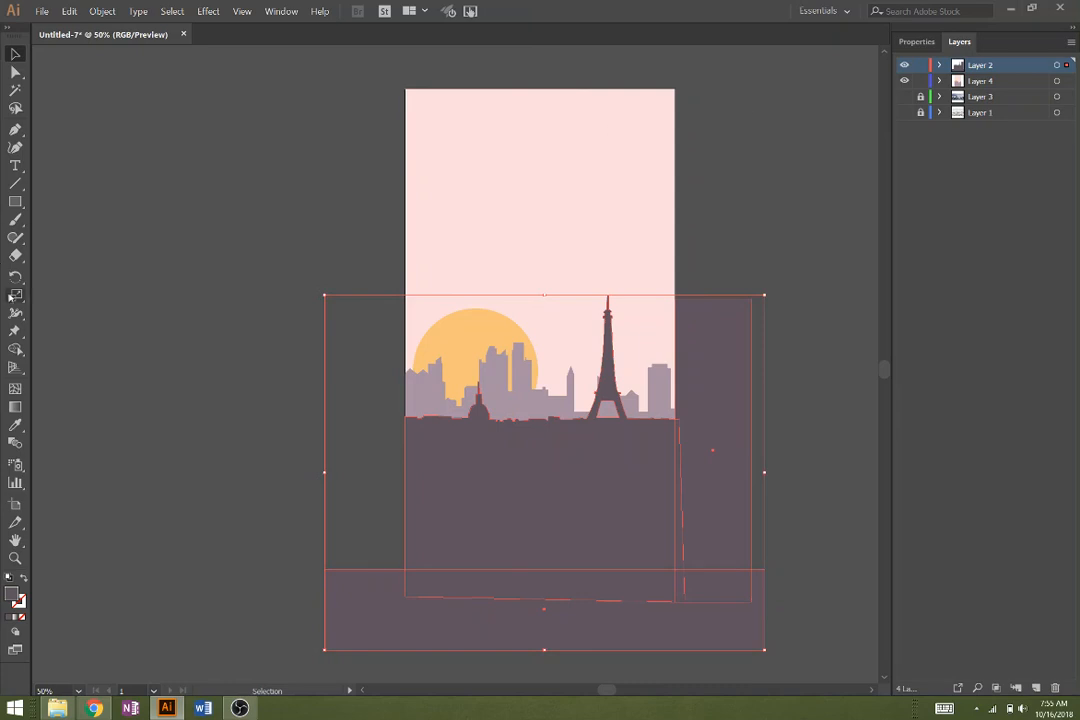
left_click(18, 352)
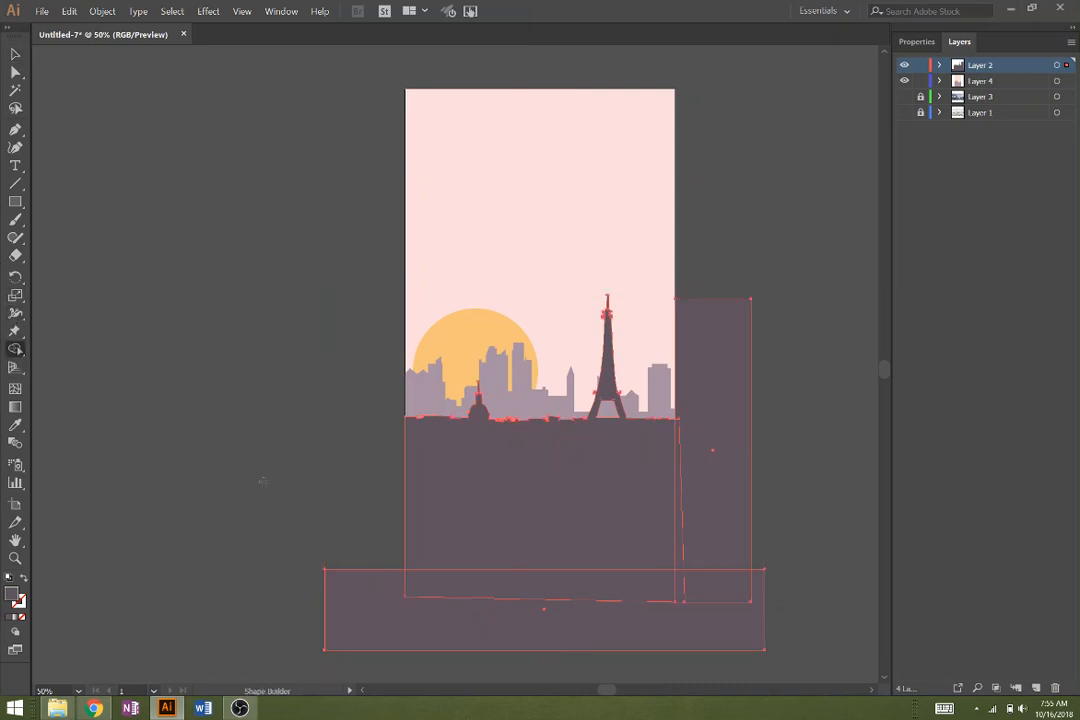
left_click(424, 585, "alt")
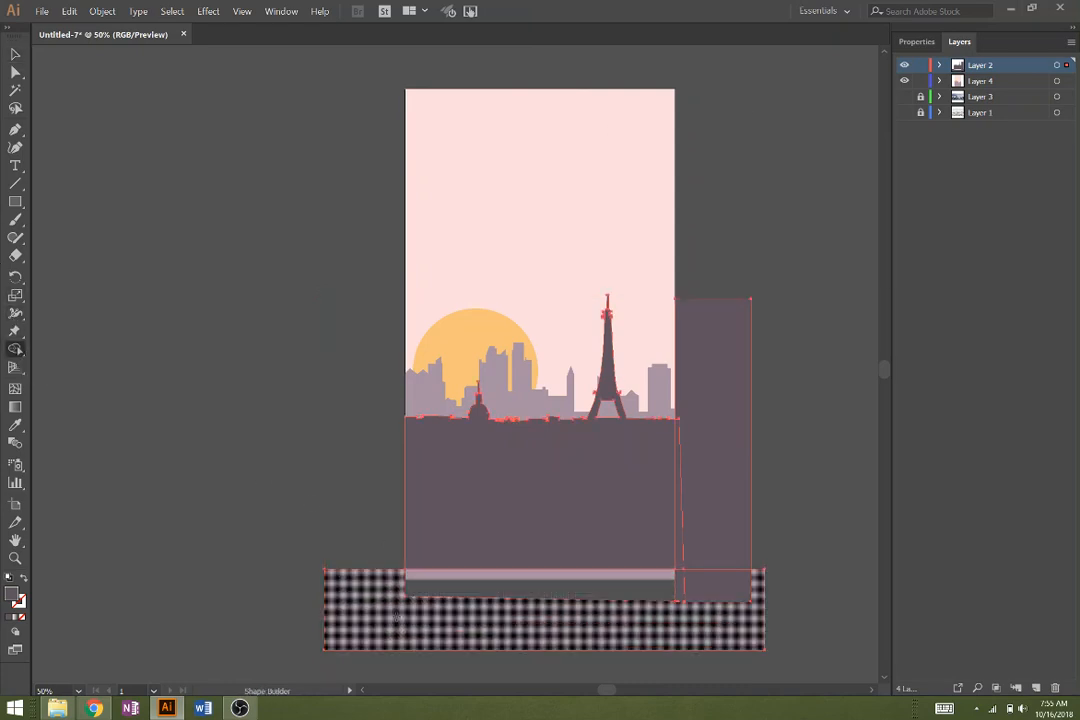
left_click(446, 619, "alt")
left_click(705, 590, "alt")
left_click(681, 594, "alt")
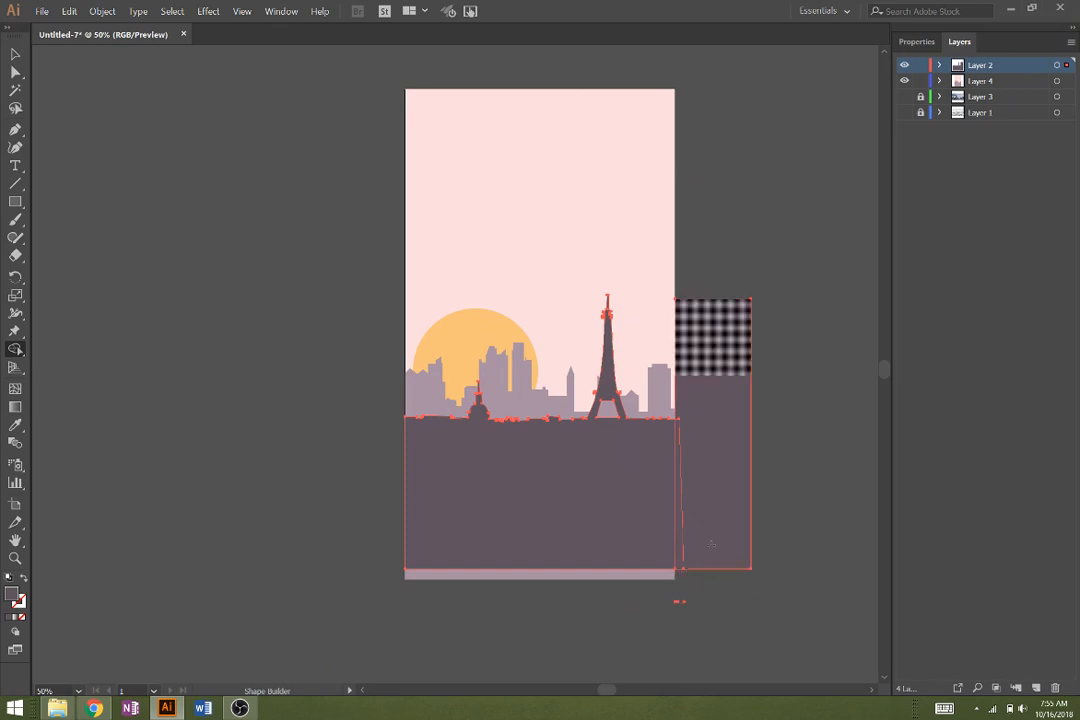
left_click(711, 544, "alt")
left_click(681, 560, "alt")
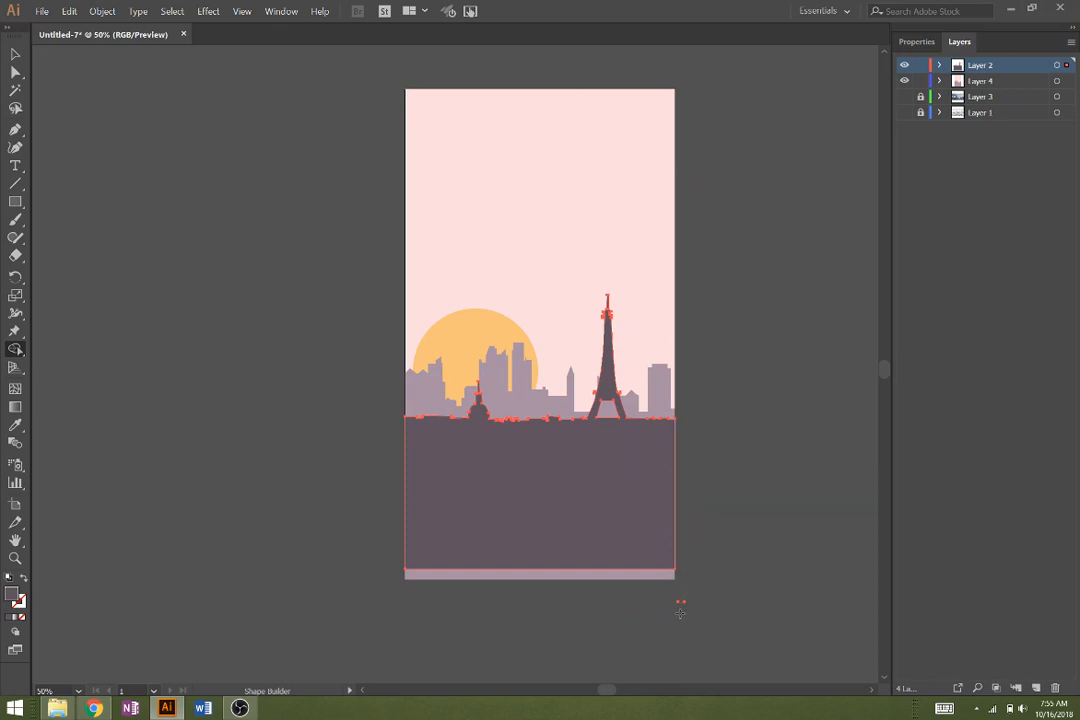
mouse_move(693, 622)
left_mouse_down()
mouse_move(672, 588)
mouse_move(682, 600)
left_mouse_up()
Step: Draw a wide rectangle on Layer 4 against the artboard's bottom edge, covering the lighter skyline's overhang, and make Layer 2 active
left_click(990, 81)
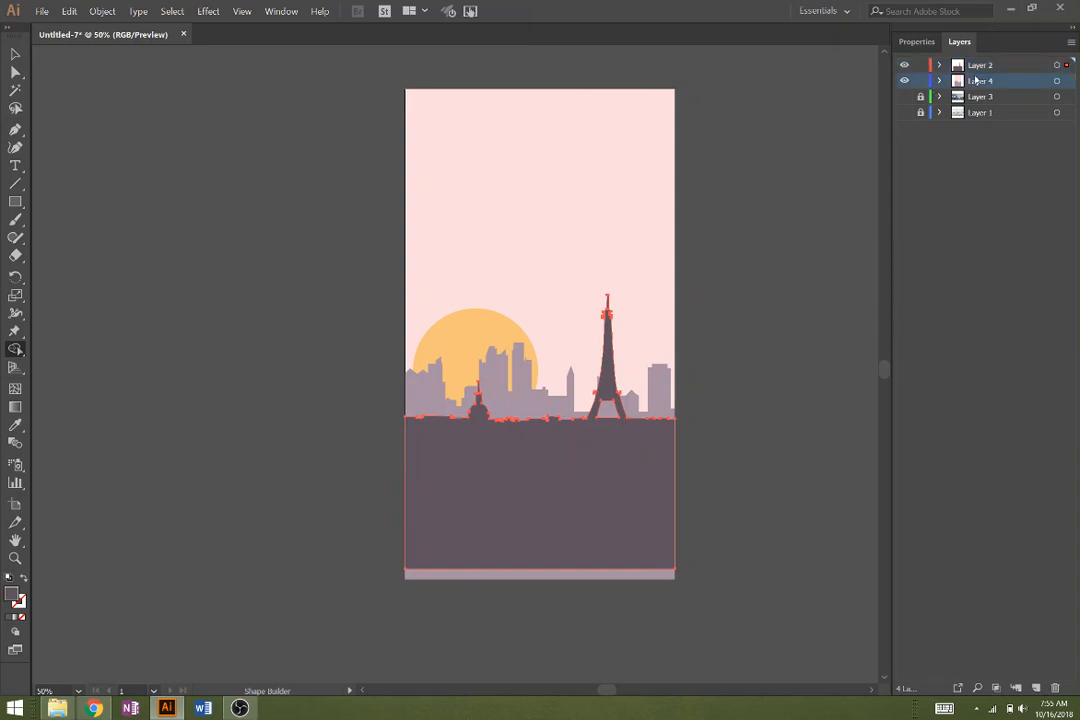
left_click(15, 201)
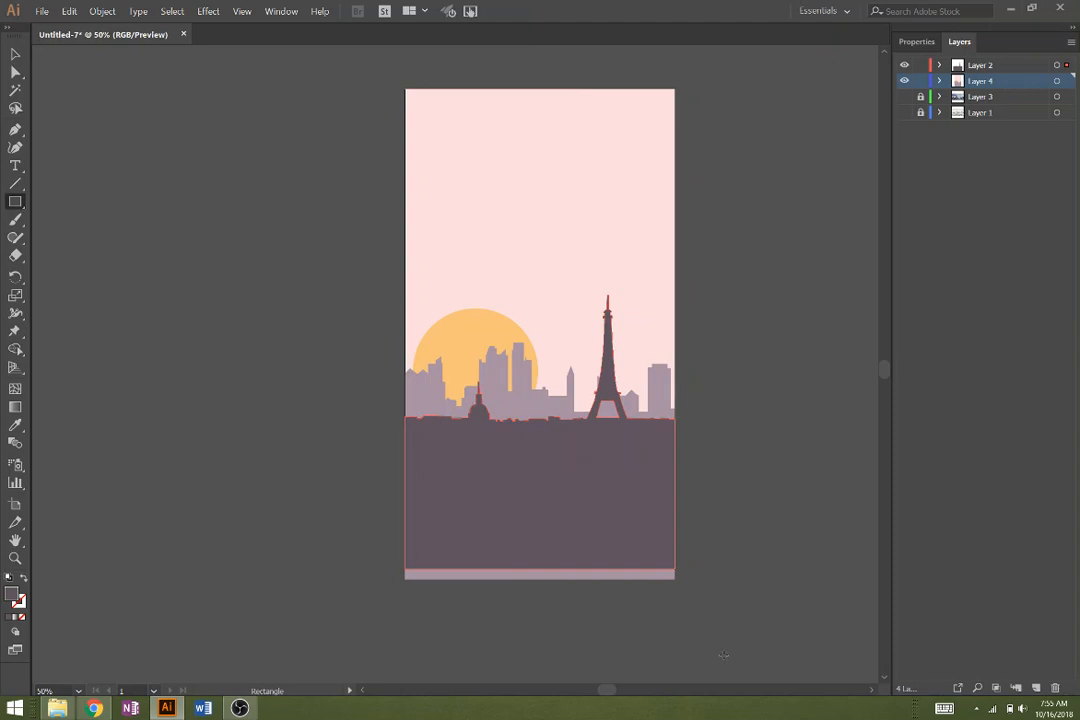
left_click_drag(723, 655, 380, 569)
left_click(984, 65)
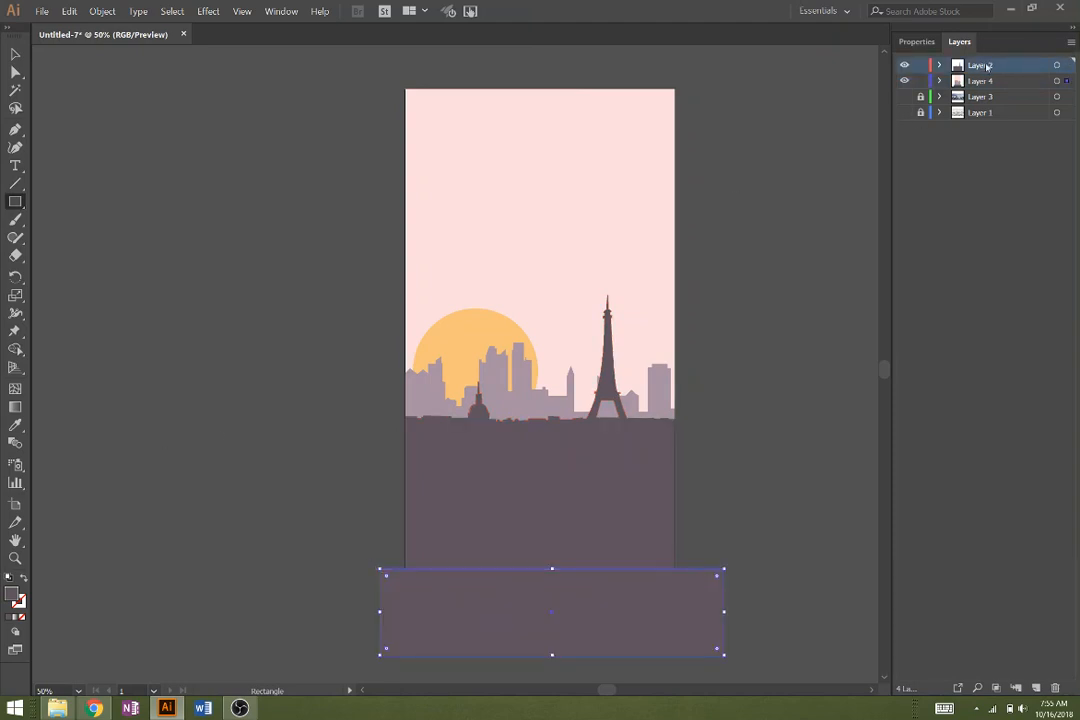
key("v")
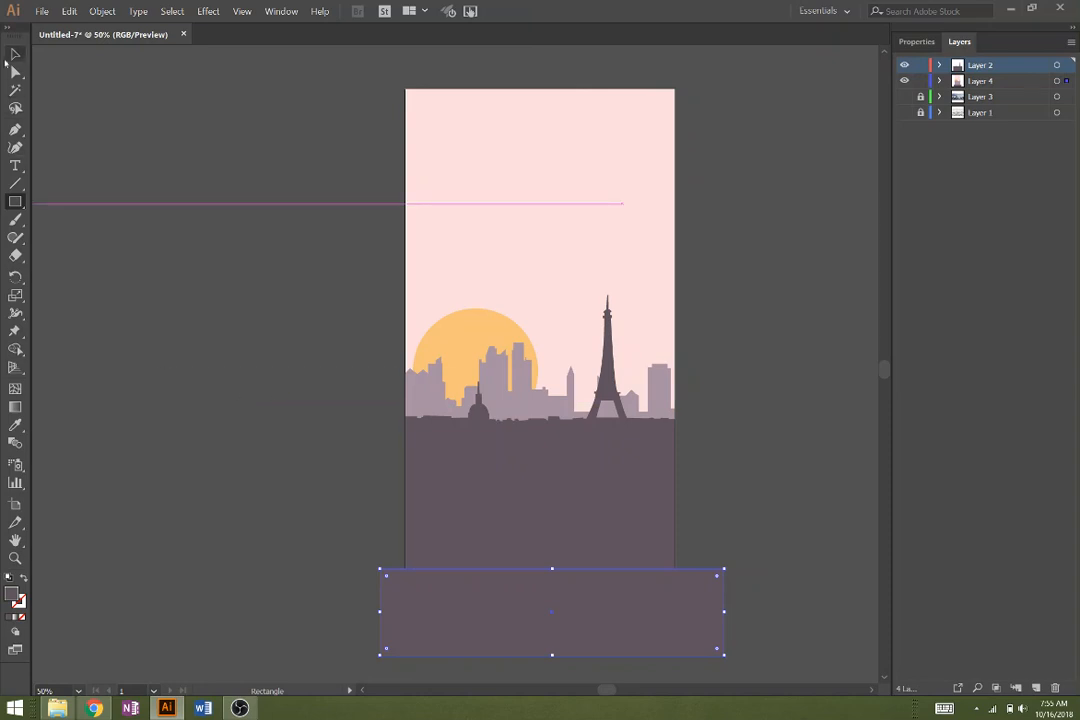
left_click(436, 490, "shift")
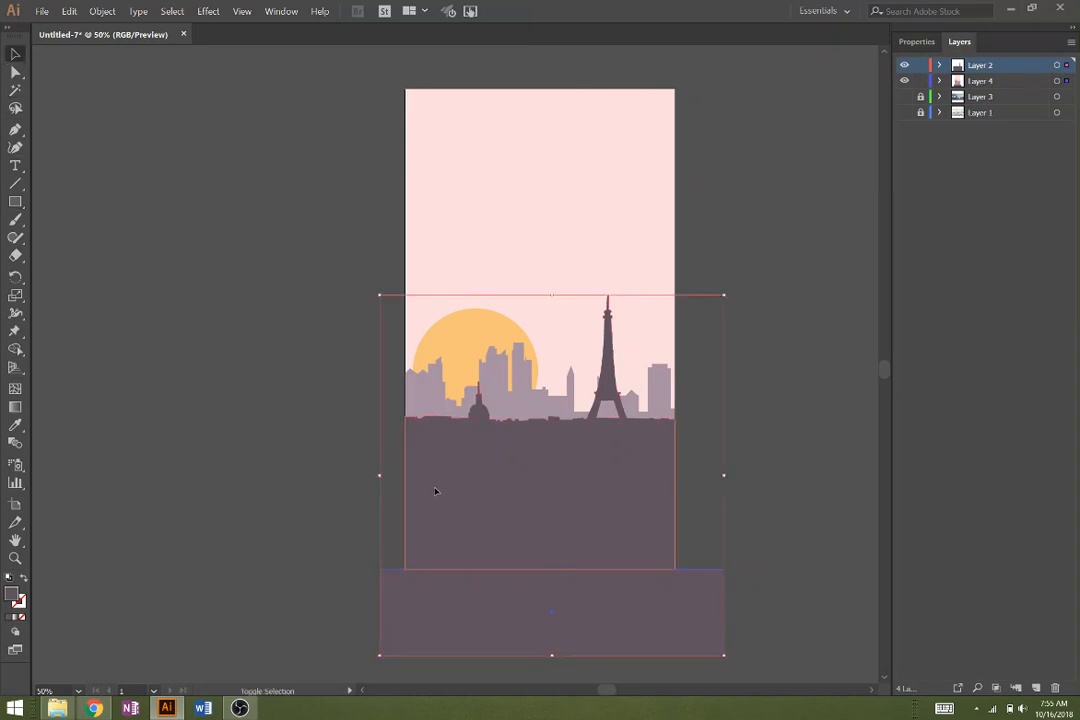
key("shift+m")
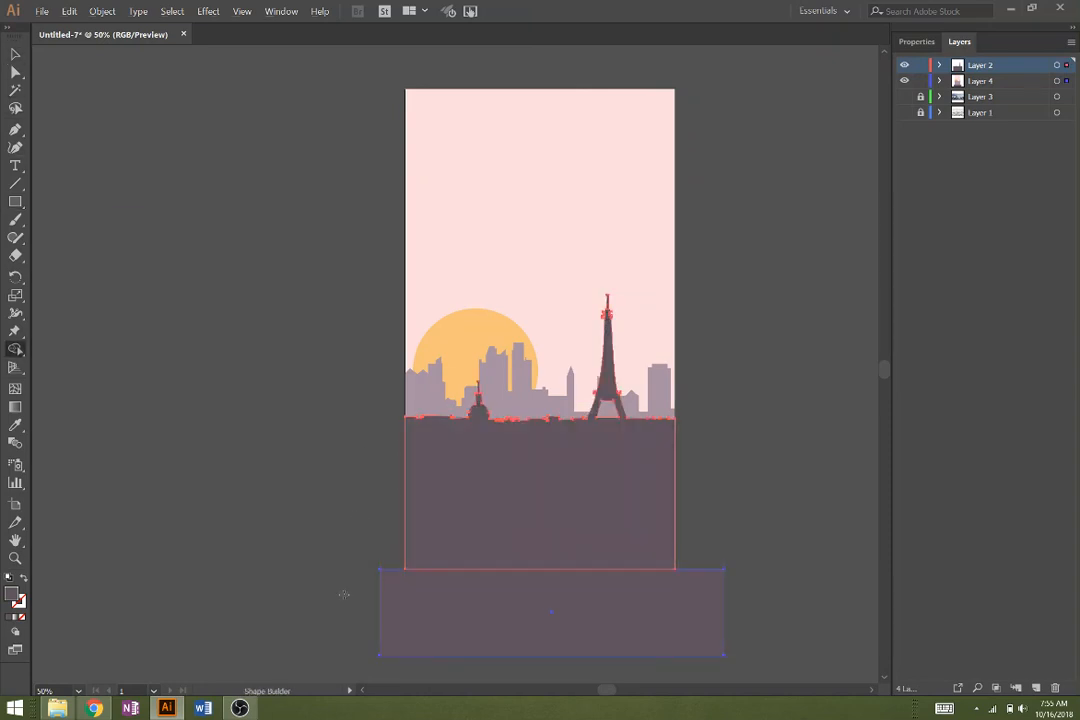
mouse_move(343, 595)
left_mouse_down()
mouse_move(380, 628)
mouse_move(451, 600)
left_mouse_up()
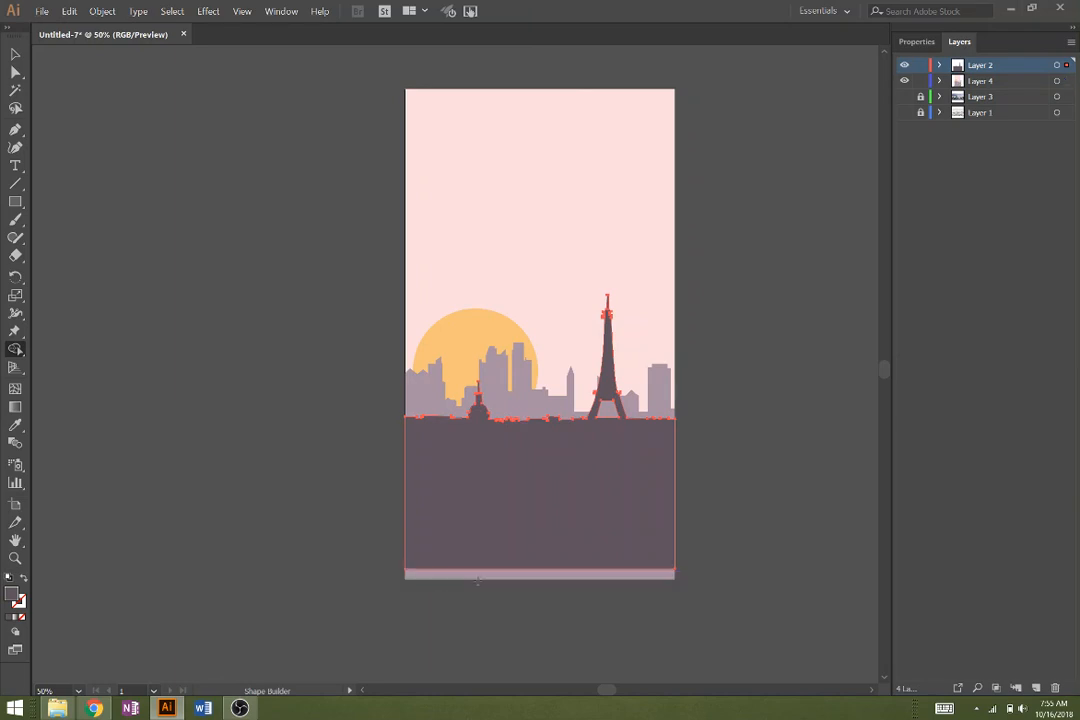
key("ctrl+z")
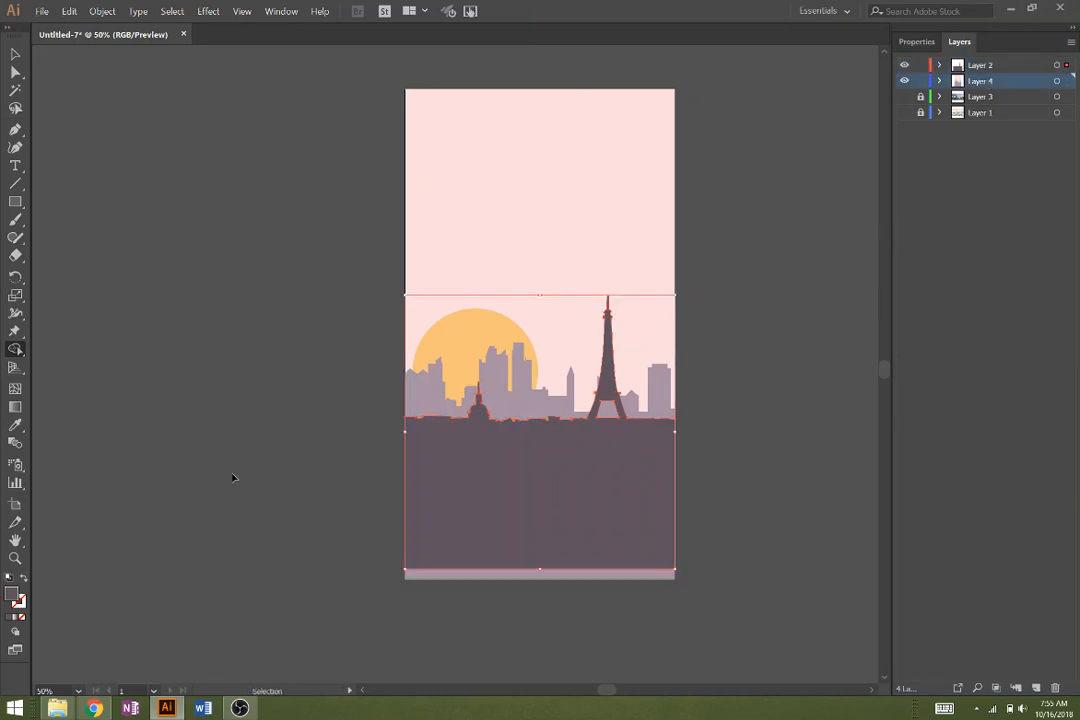
key("shift+m")
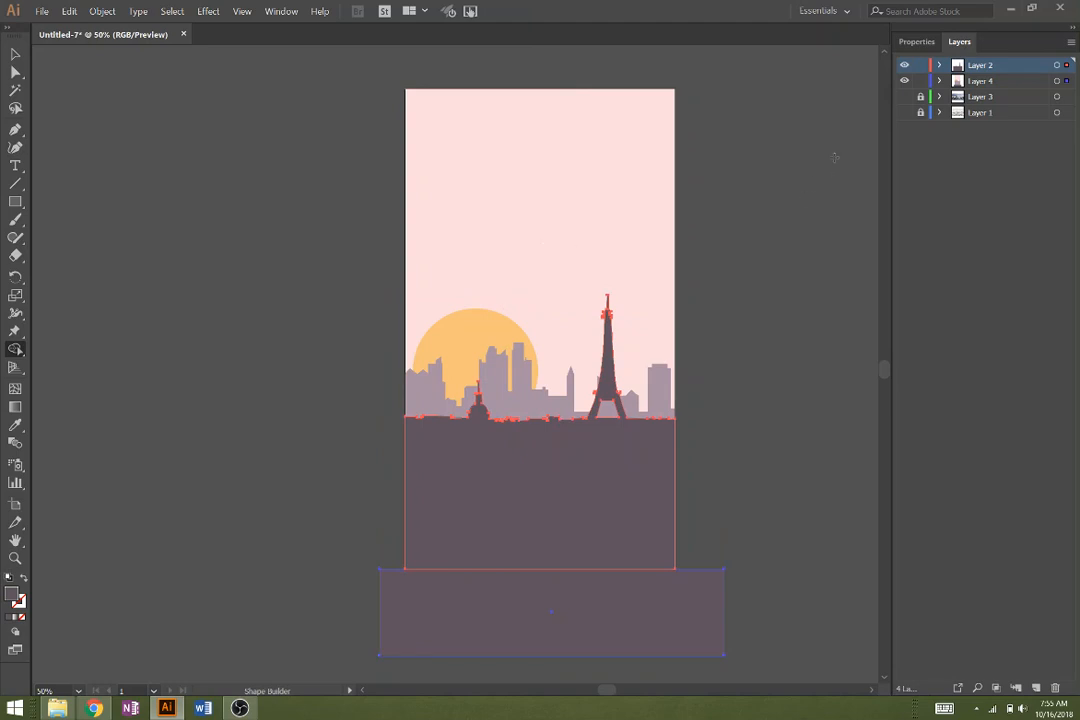
Step: Trim the lighter city skyline on Layer 4 to the artboard's bottom edge with Shape Builder, removing the covering rectangle and the overhang
left_click(957, 84)
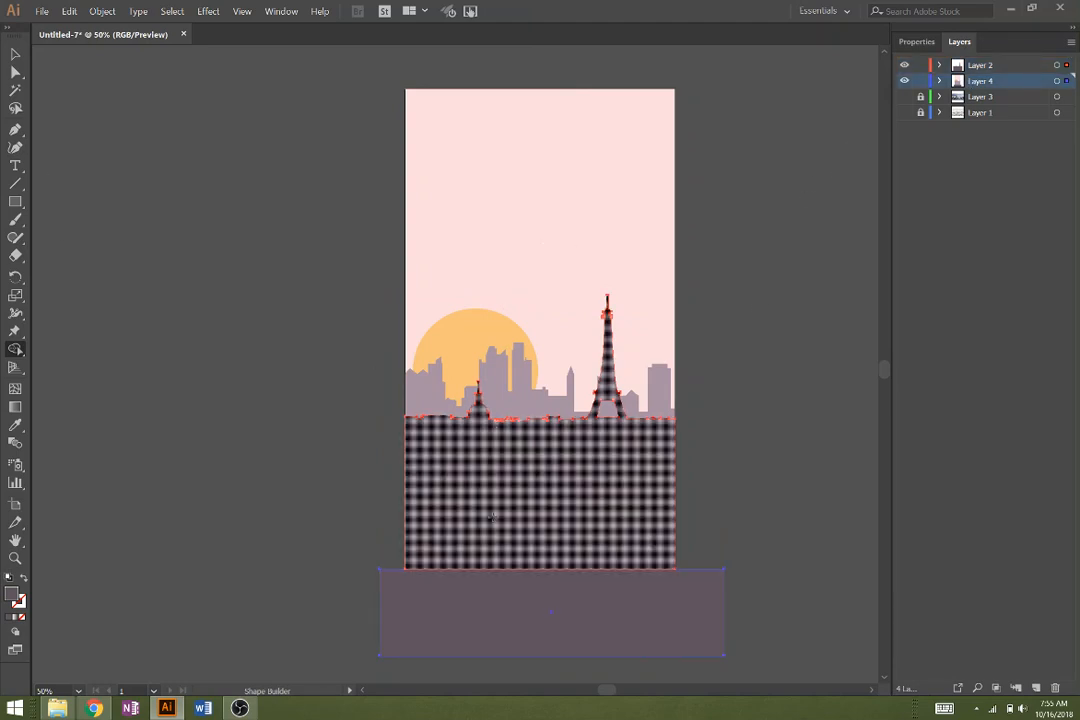
key("v")
left_click(428, 378, "shift")
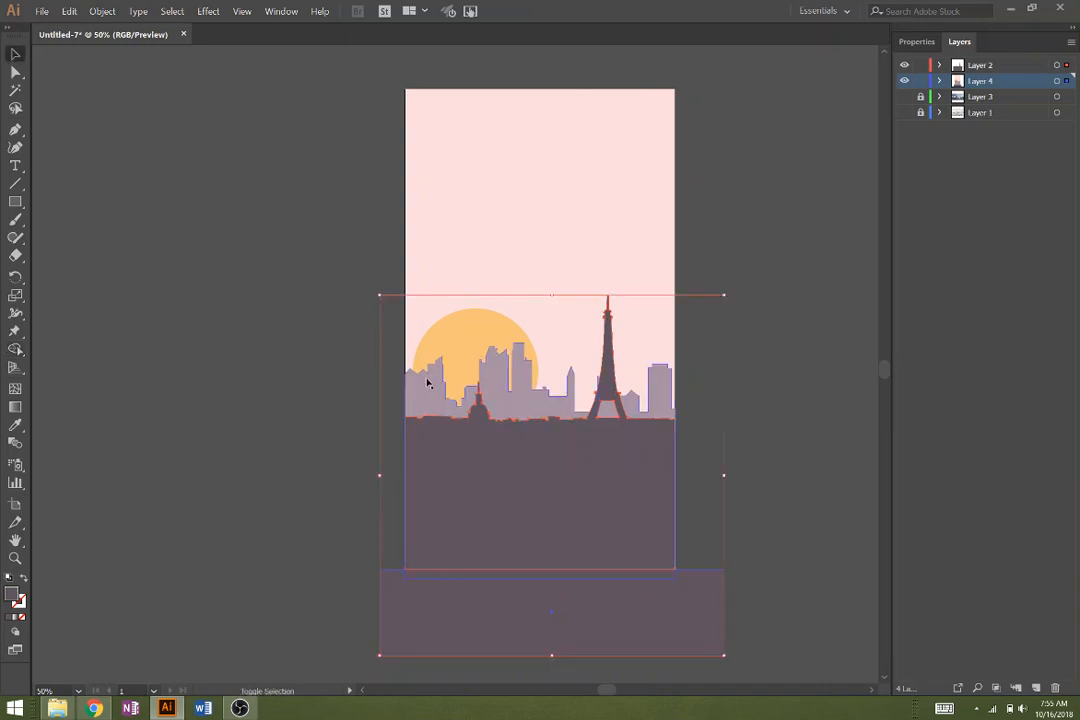
left_click(482, 644, "shift")
left_click(492, 535)
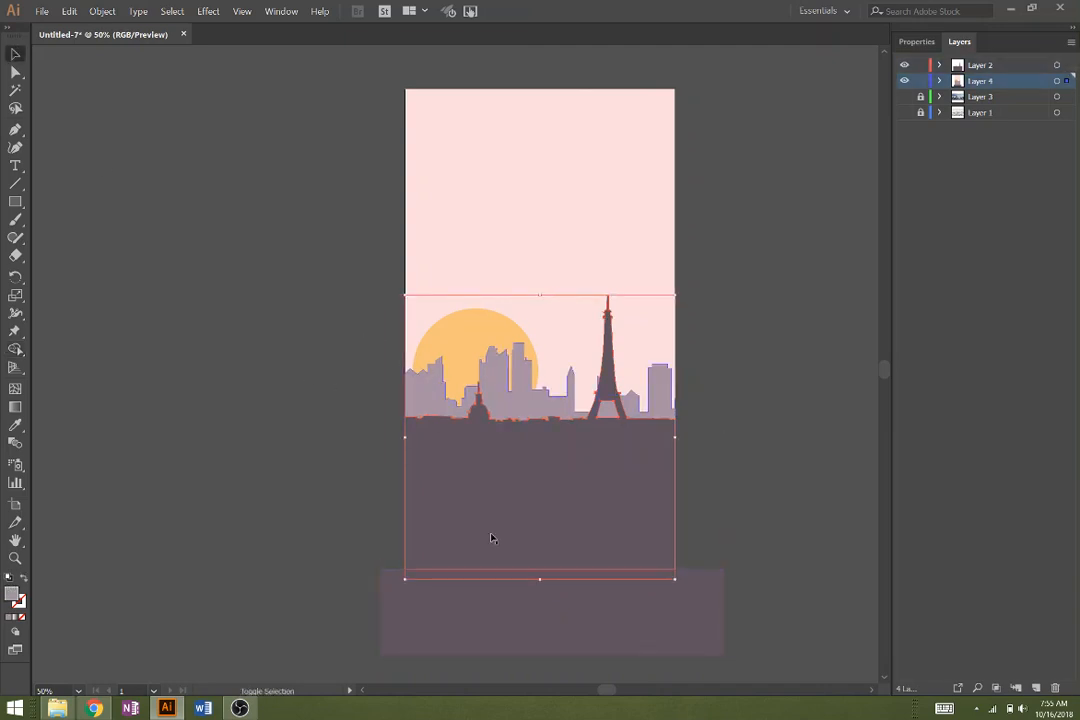
left_click(839, 429)
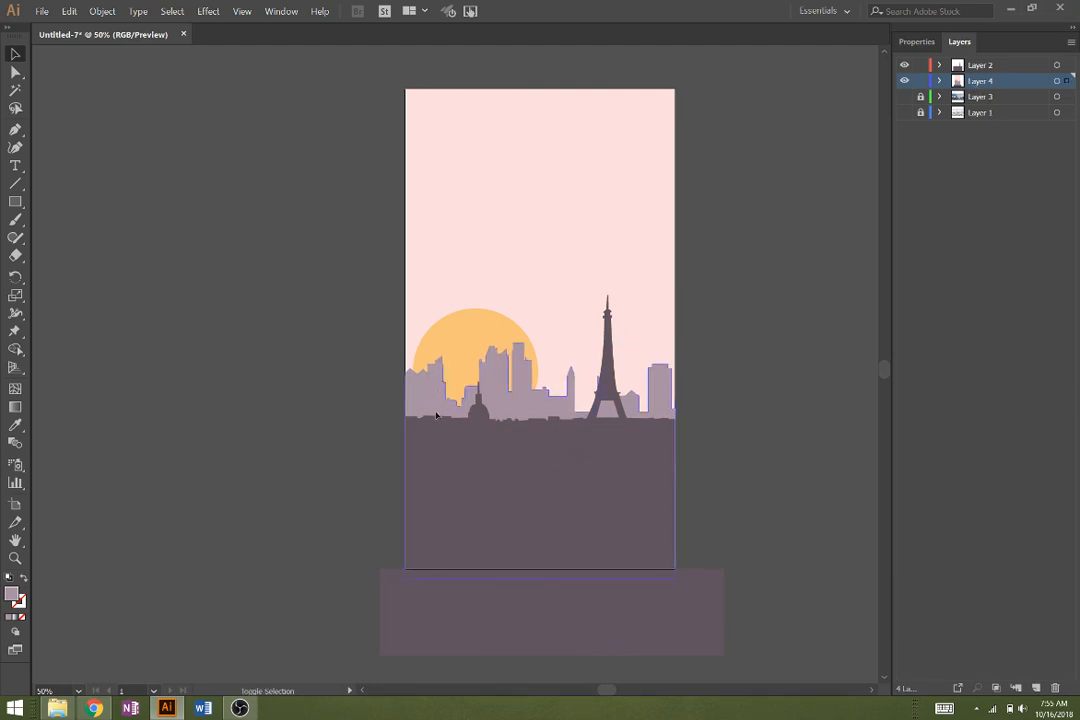
left_click_drag(370, 338, 560, 480)
left_click(398, 615, "shift")
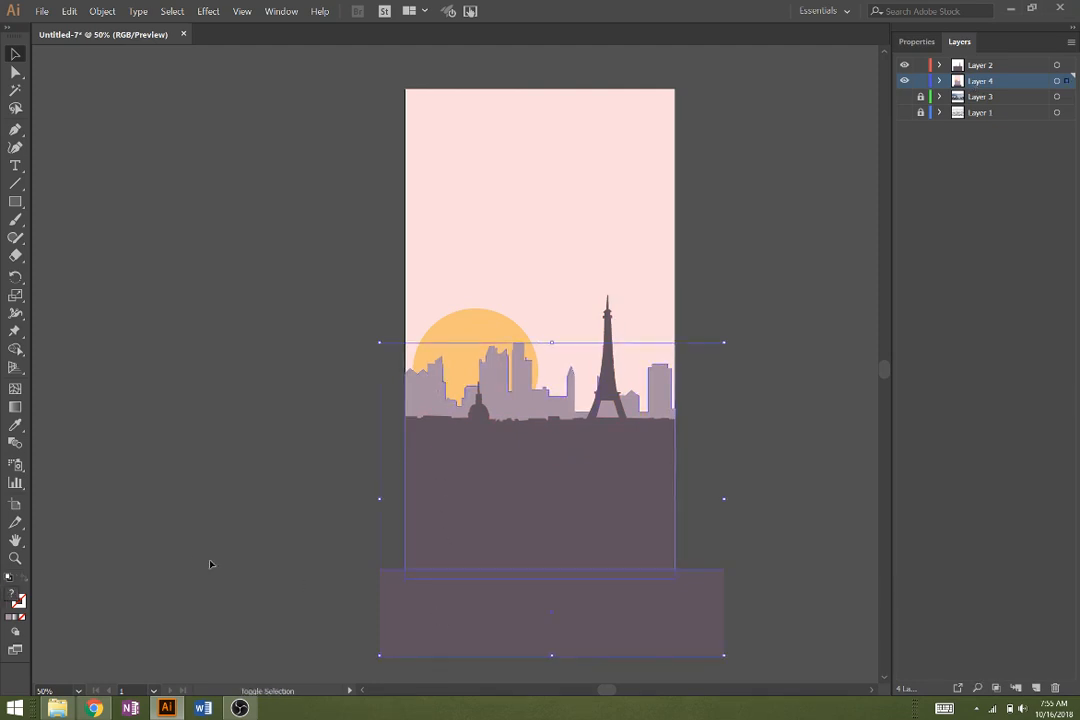
key("shift+m")
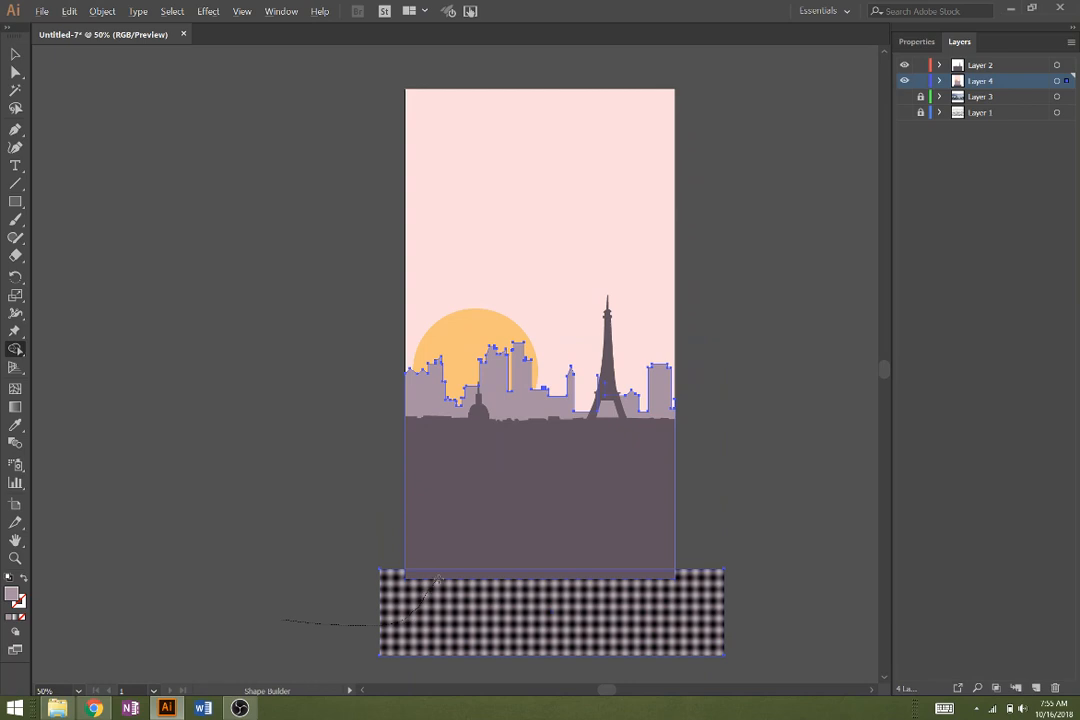
left_click(385, 618, "alt")
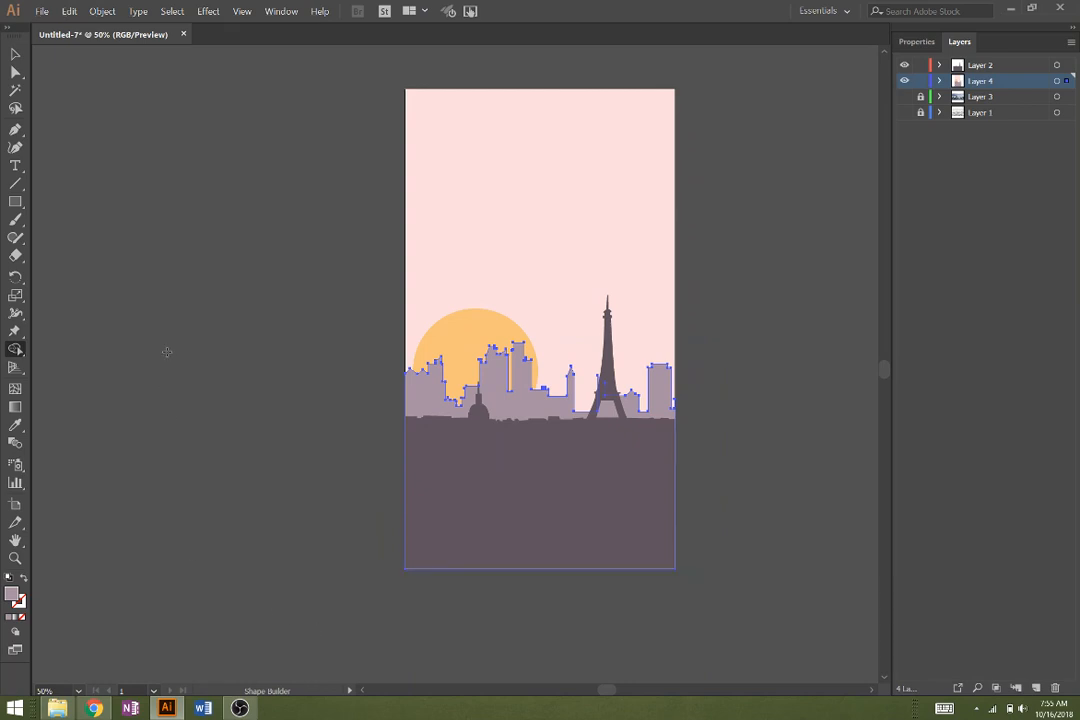
key("v")
left_click(229, 217)
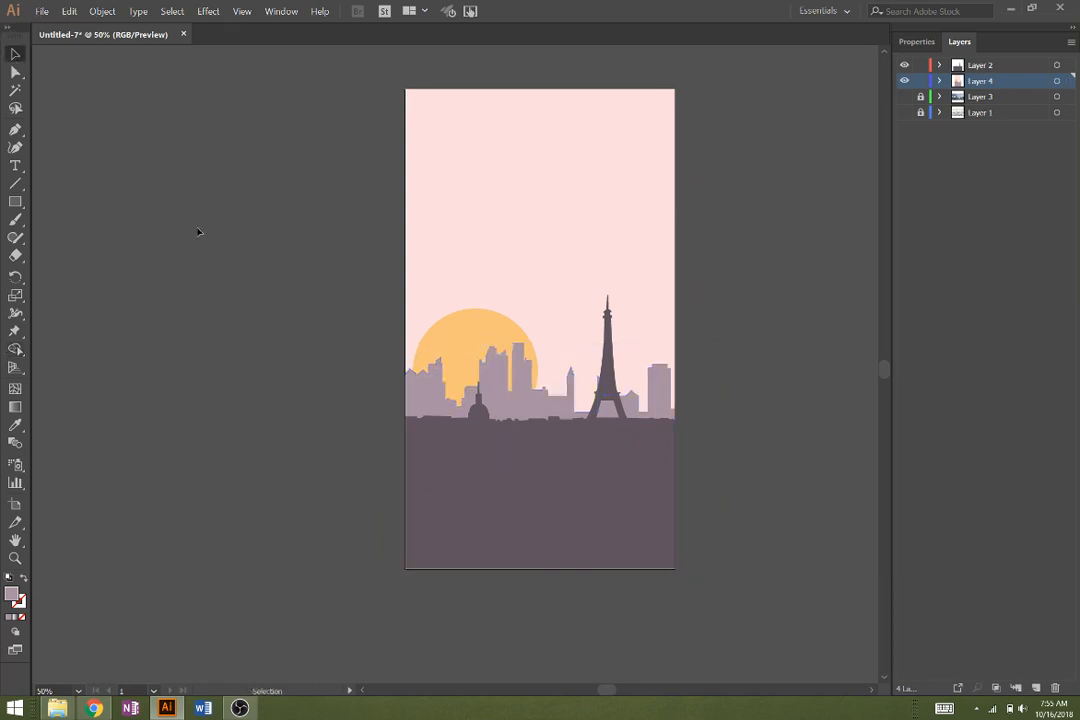
Step: Save the document in Pictures as an Adobe Illustrator file named "wallpaper minimalis" with the default Illustrator options
left_click(33, 11)
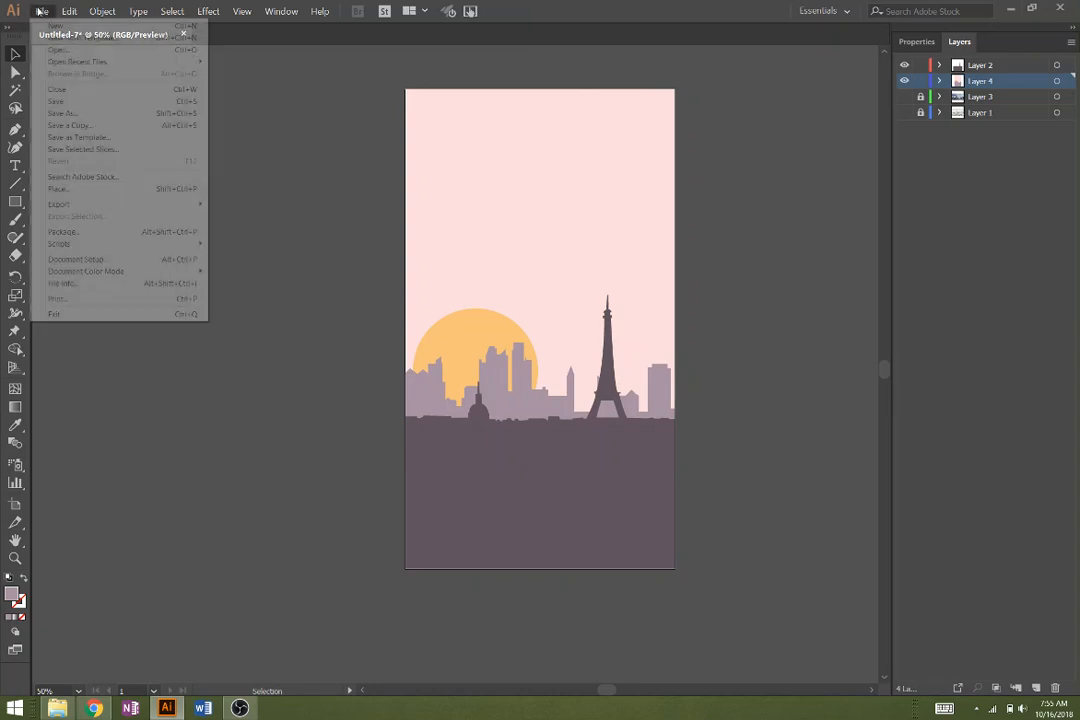
left_click(85, 105)
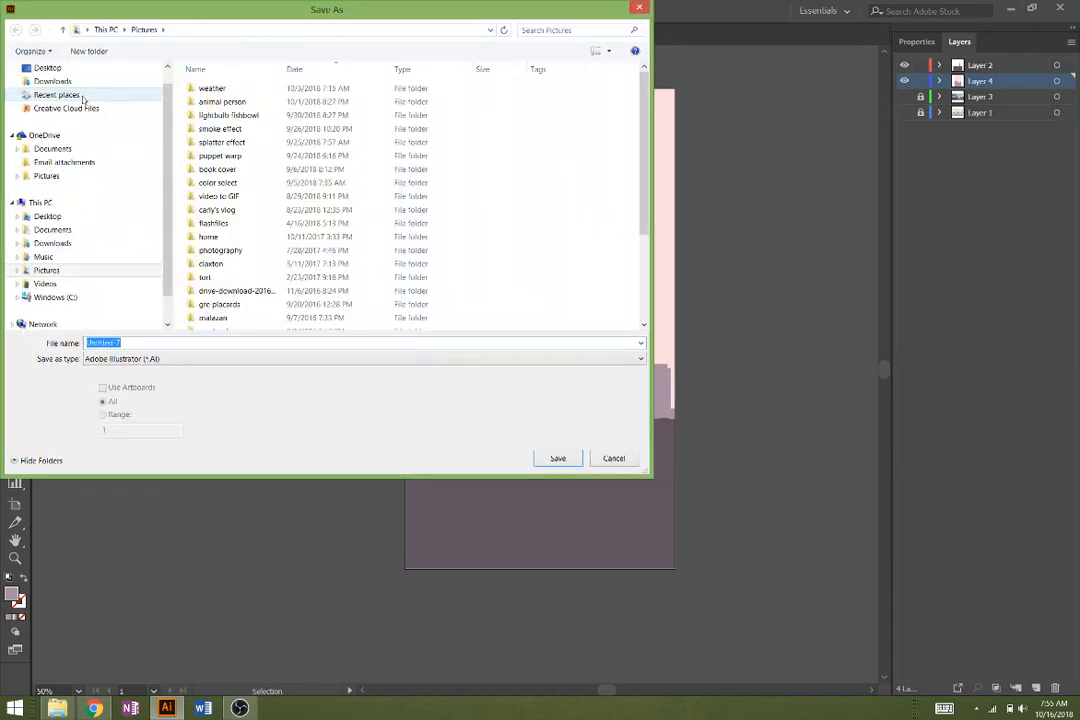
type("wallpaper minimali")
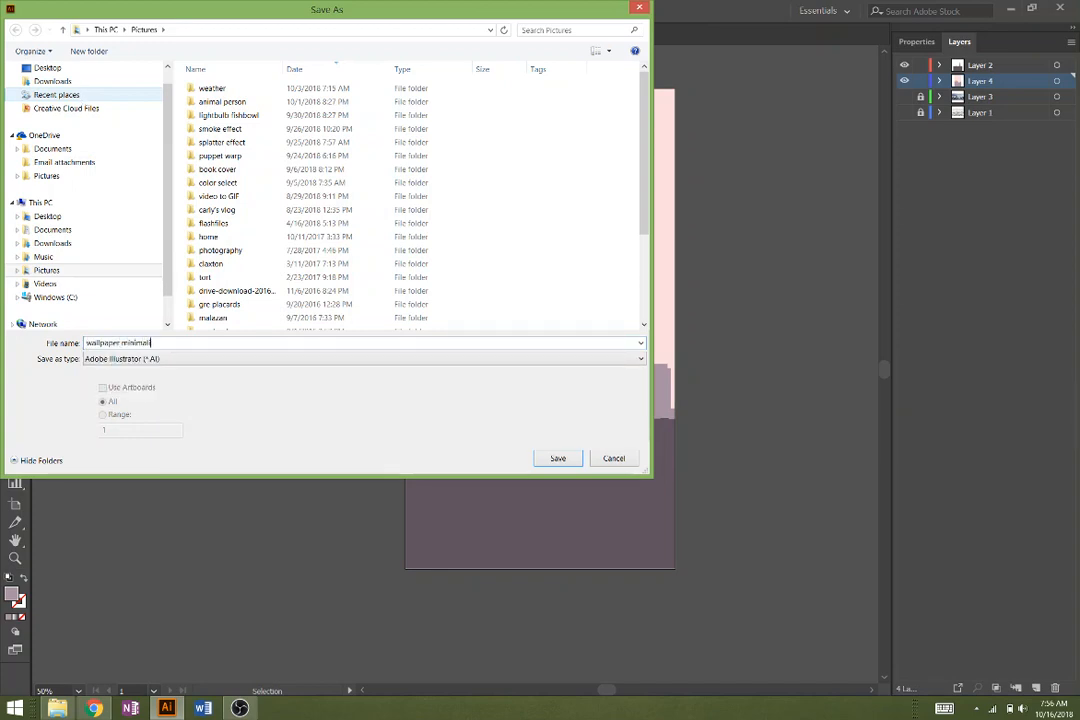
key("Return")
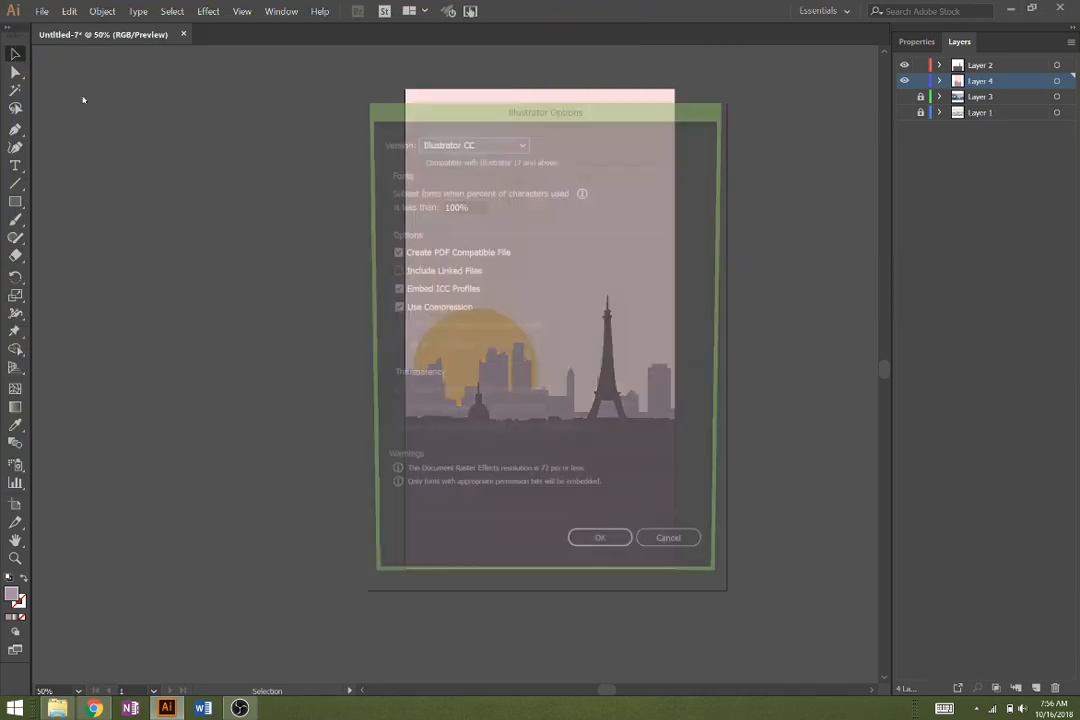
key("Return")
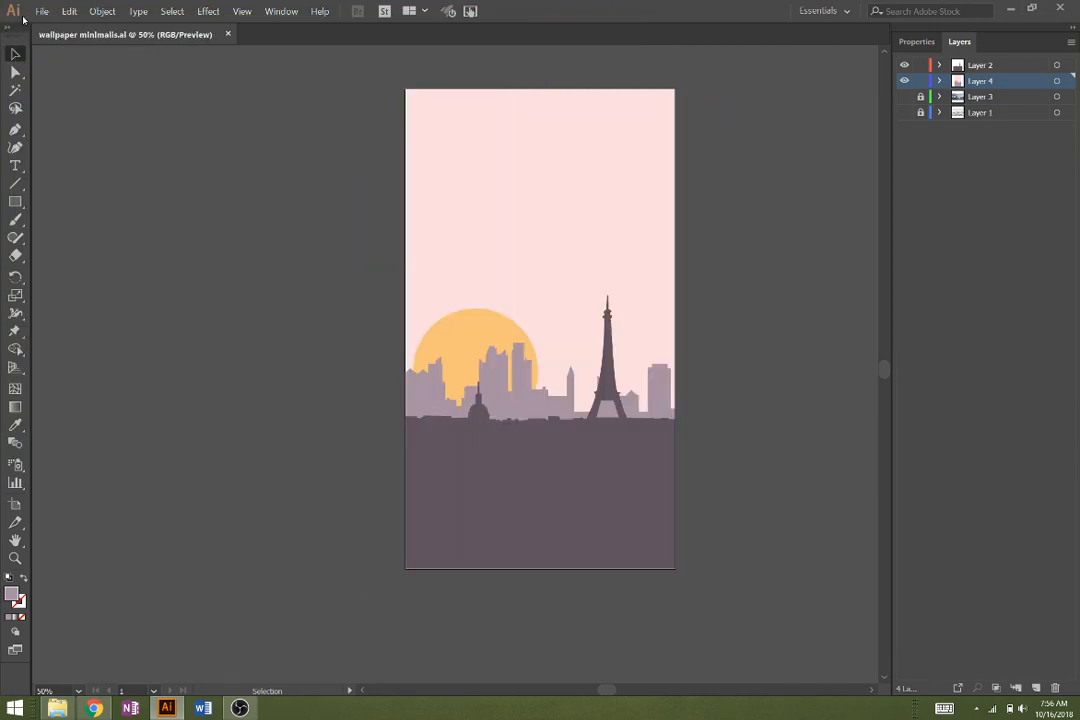
Step: Export the artwork as a PNG named "wallpaper minimalist" plus the creator's surname, at Screen (72 ppi) with a transparent background
left_click(41, 11)
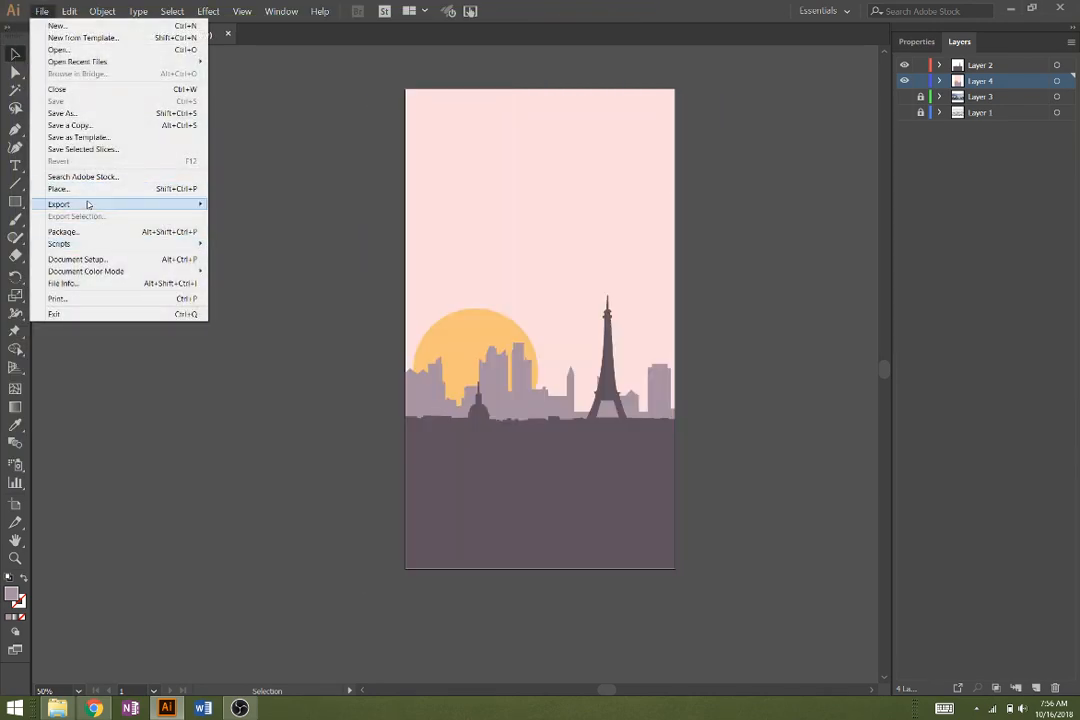
left_click(268, 219)
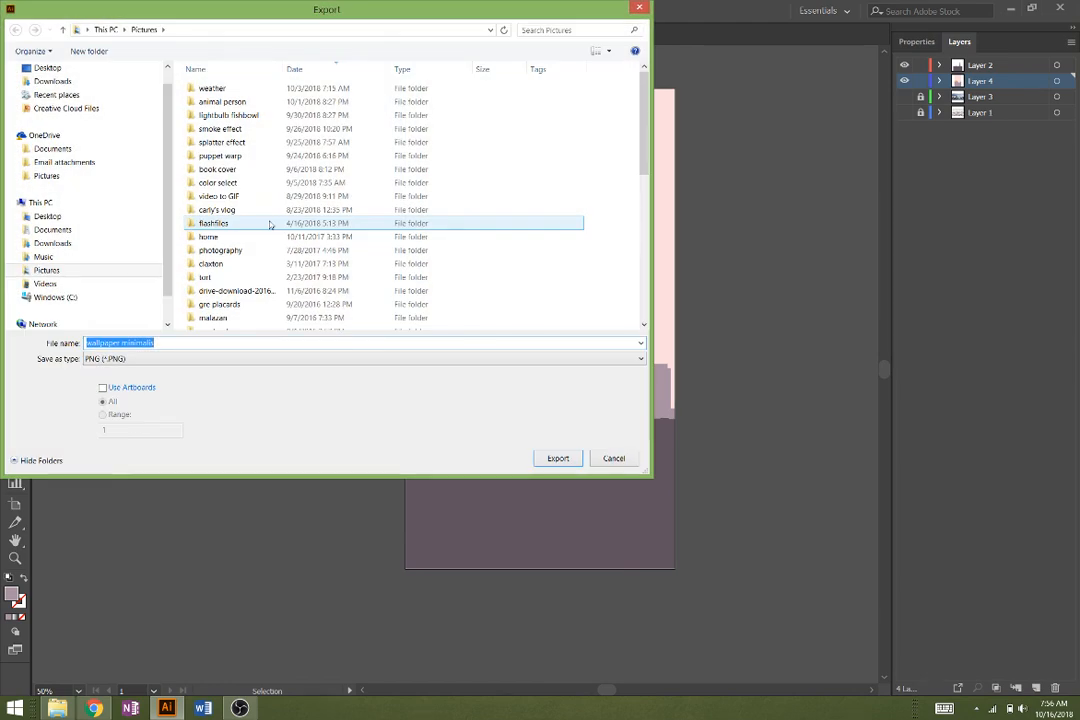
key("End")
type("lobello")
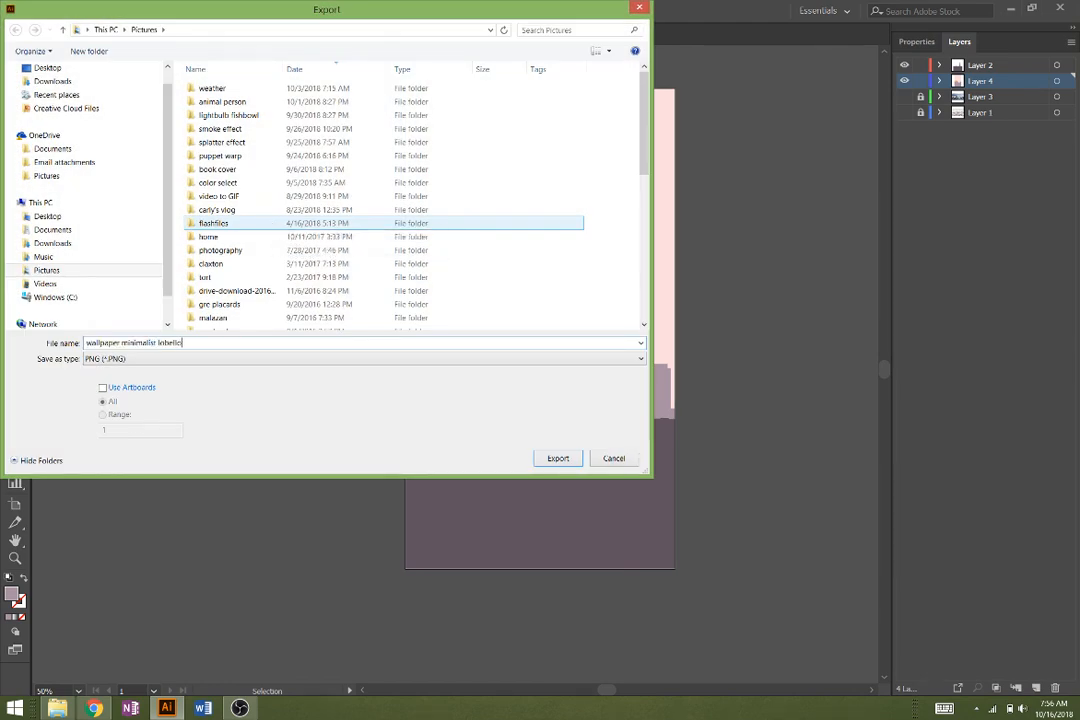
key("Return")
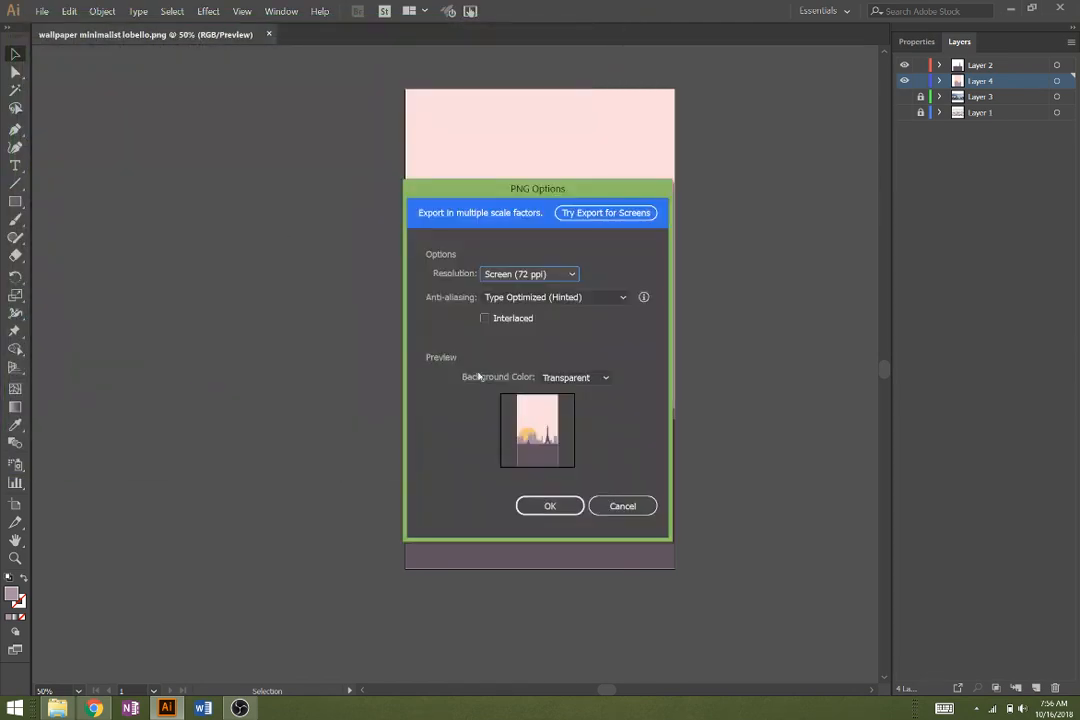
left_click(548, 504)
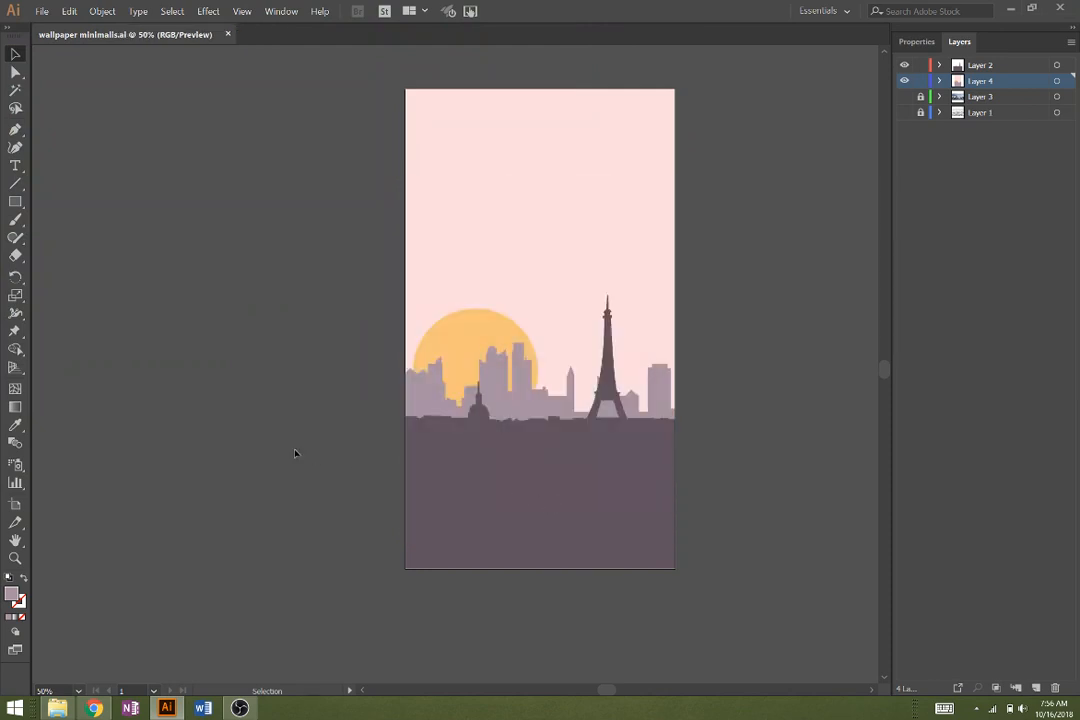
mouse_move(98, 709)
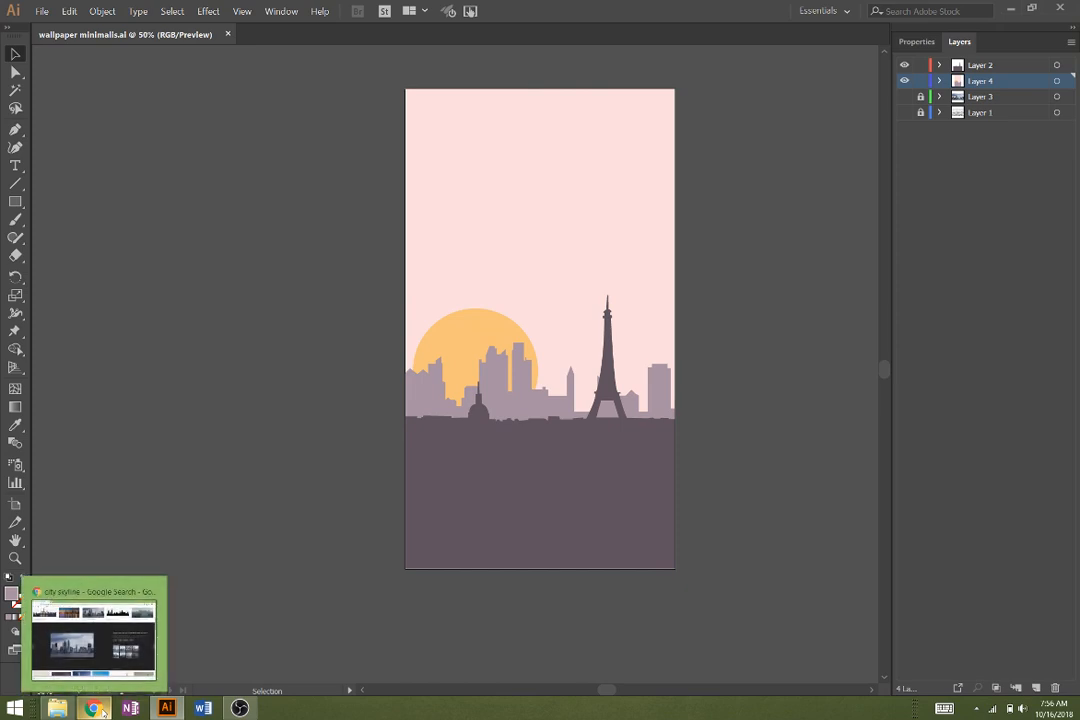